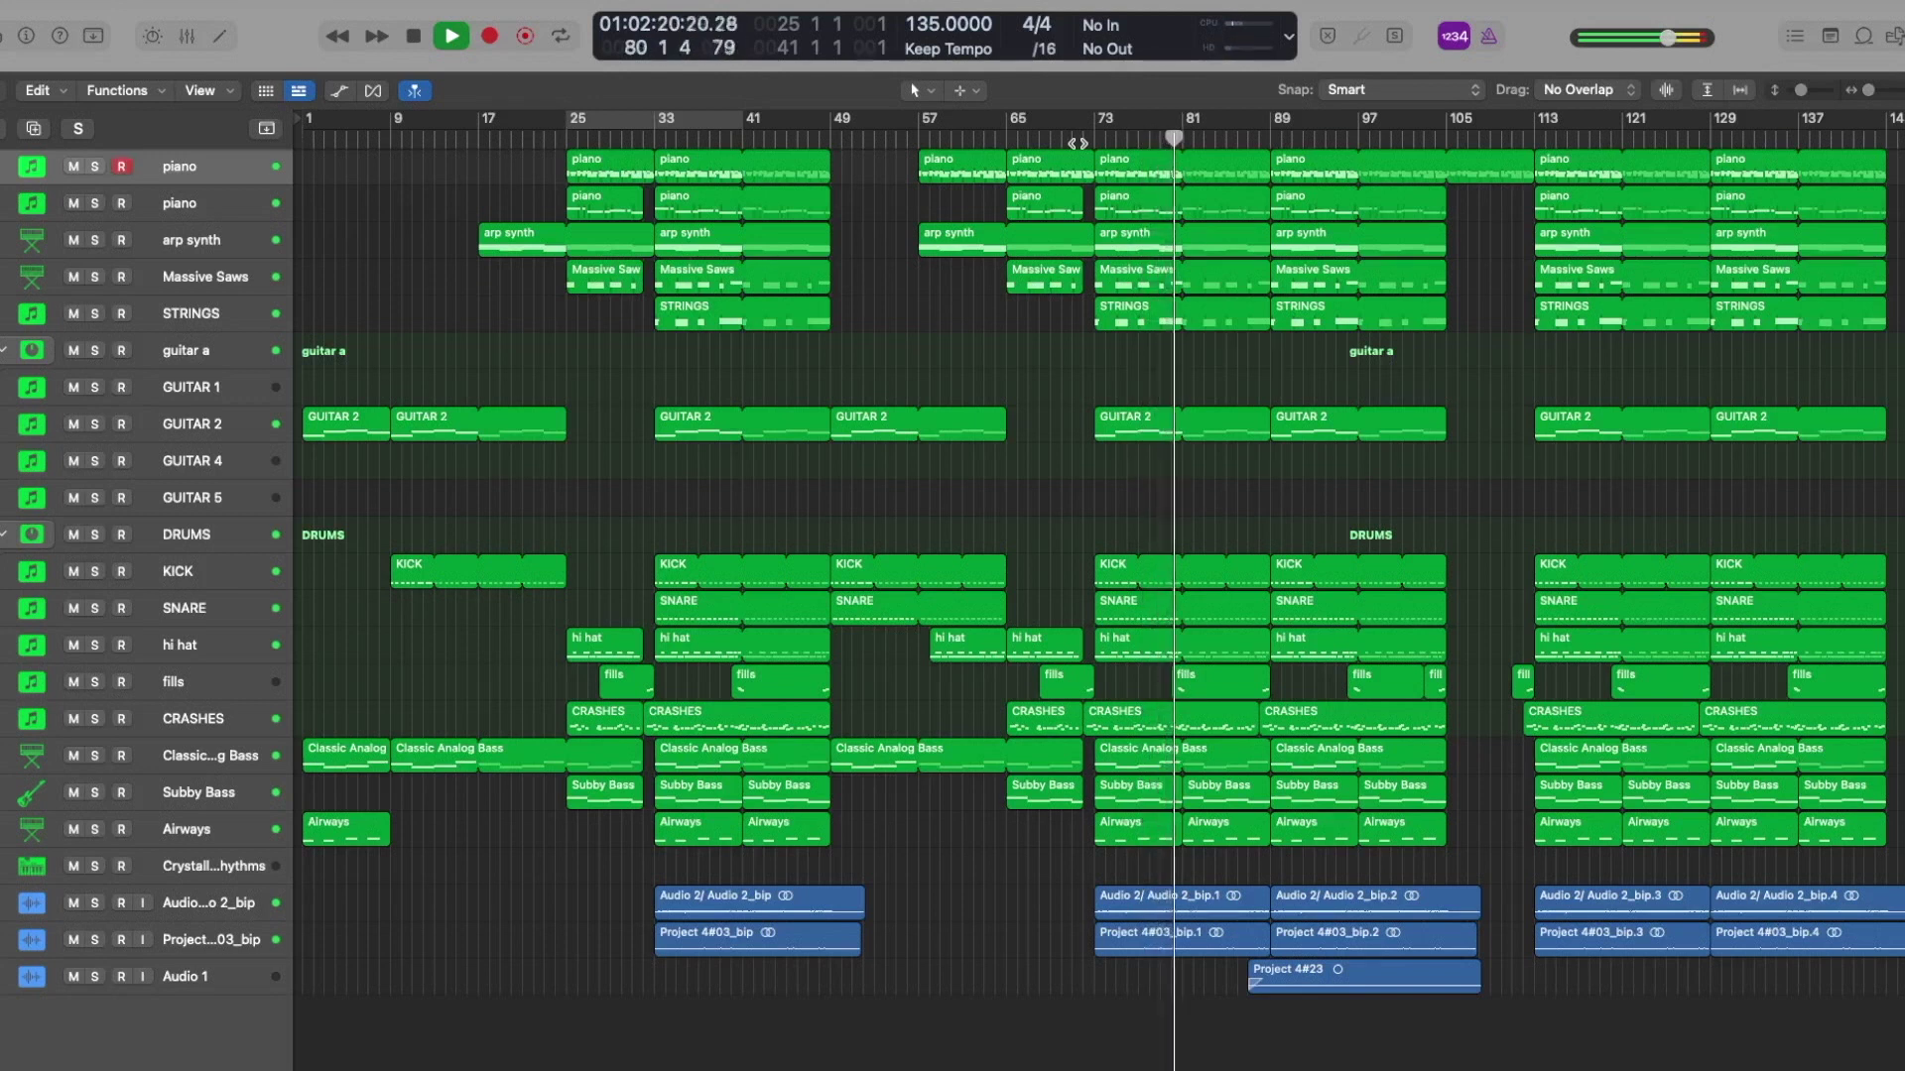
- Stop playback, solo the two piano tracks and move the playhead to bar 33
key("space")
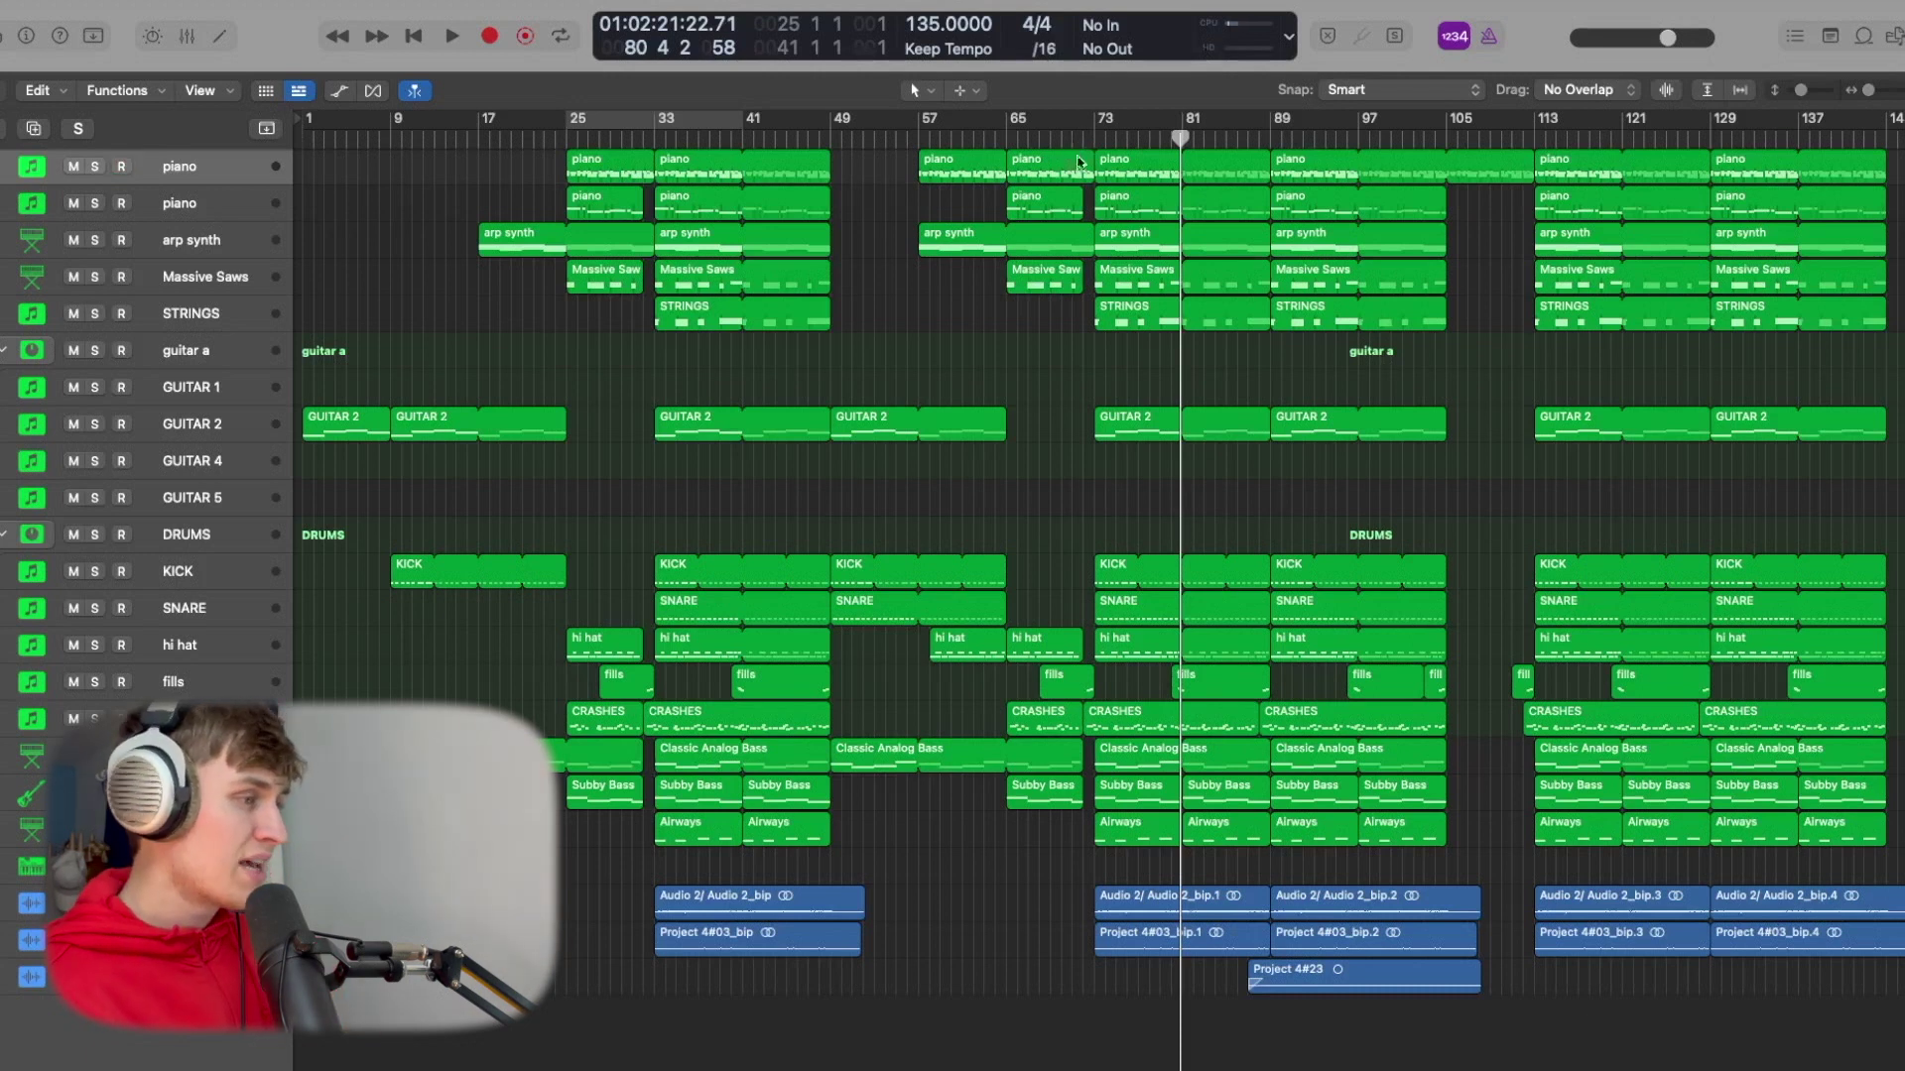
left_click_drag(106, 169, 101, 202)
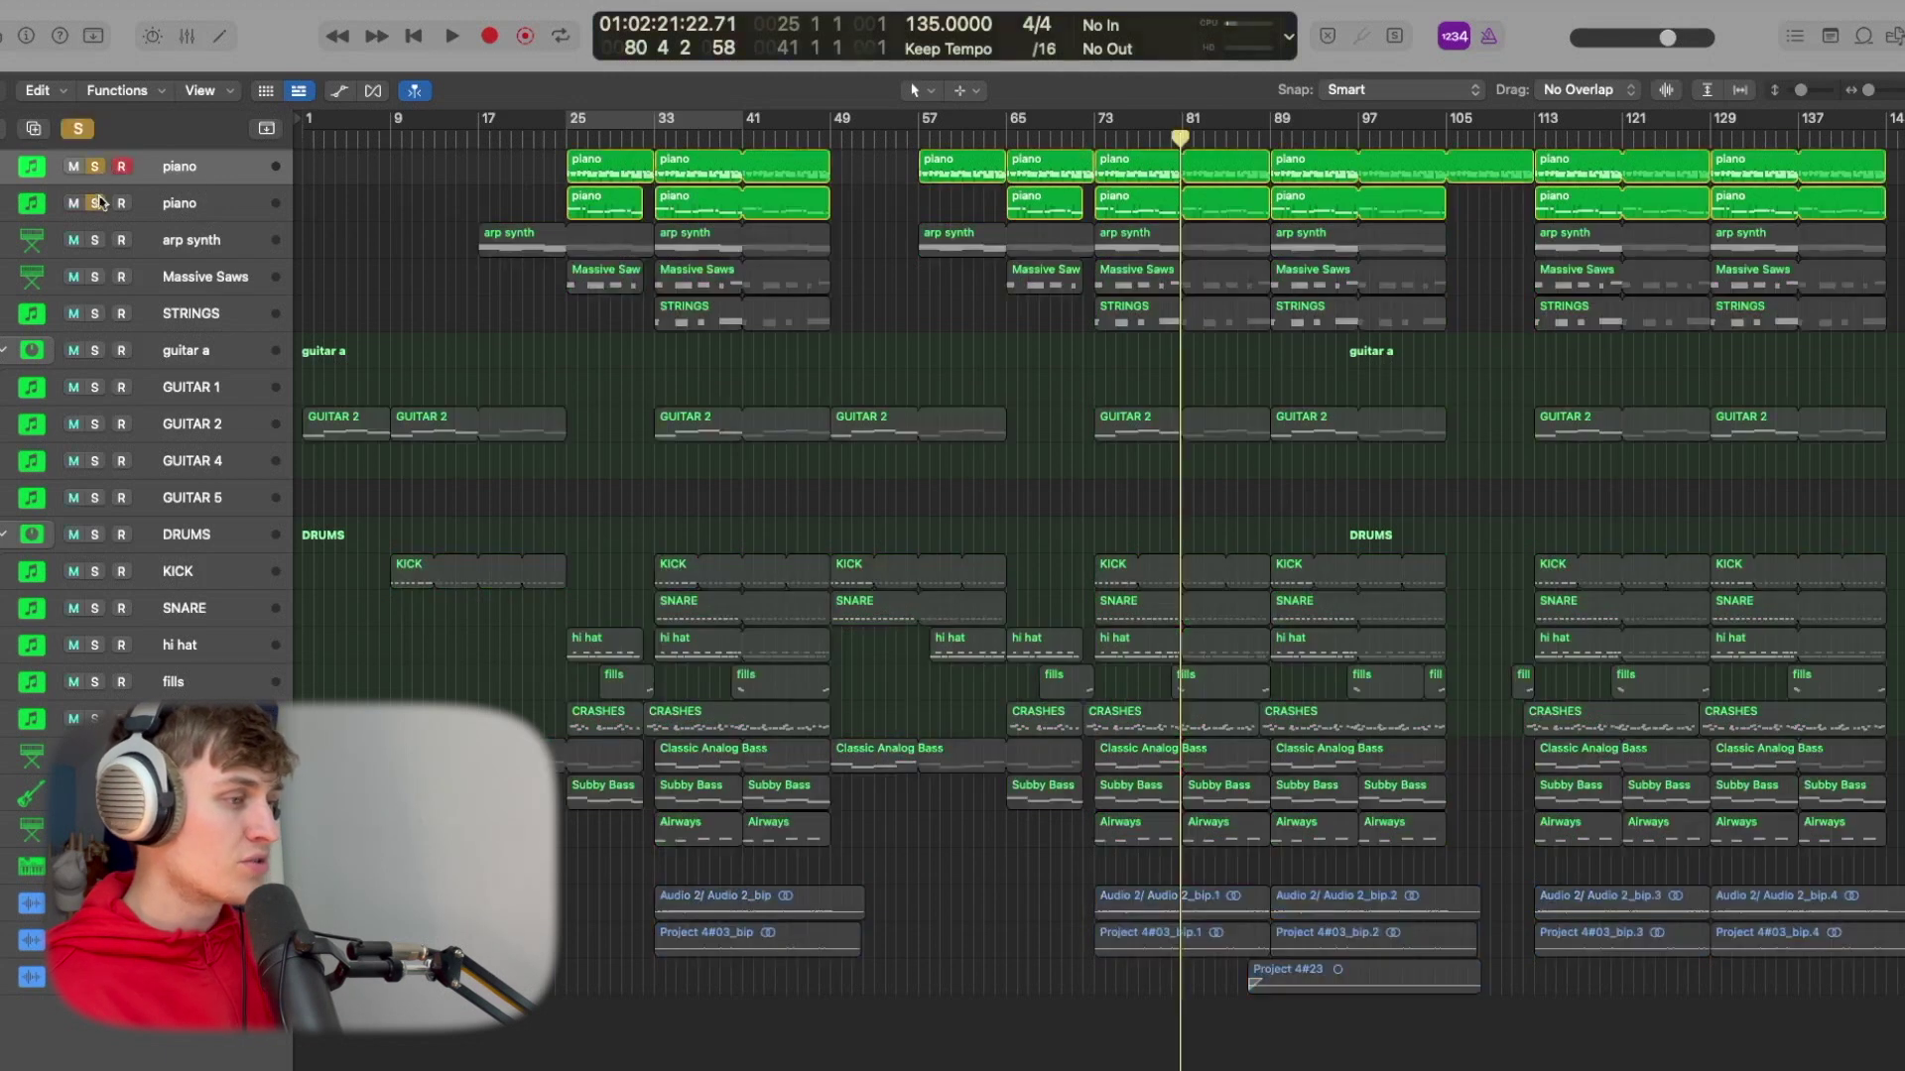
left_click(654, 138)
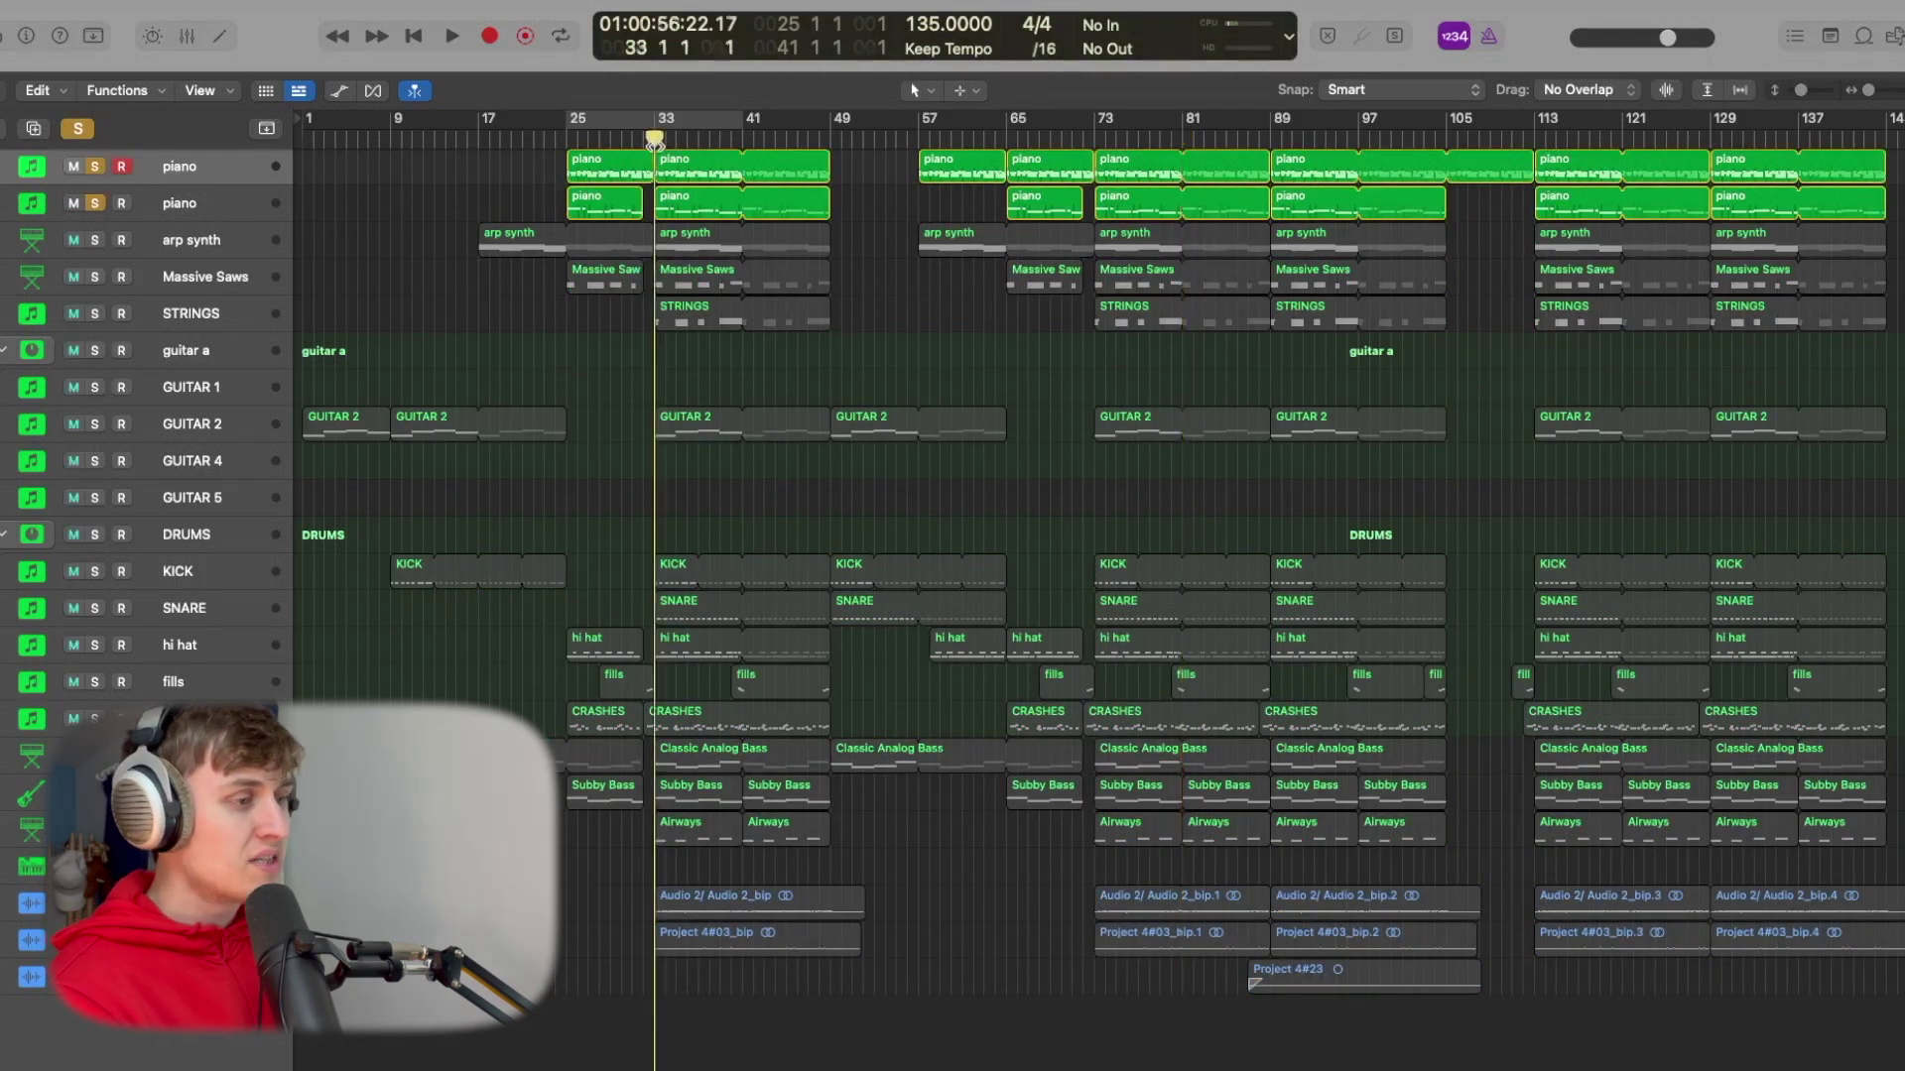
- Show the mixer and examine the Kontakt instrument on the first piano channel, closing its window again
key("super+Down")
key("super+Down")
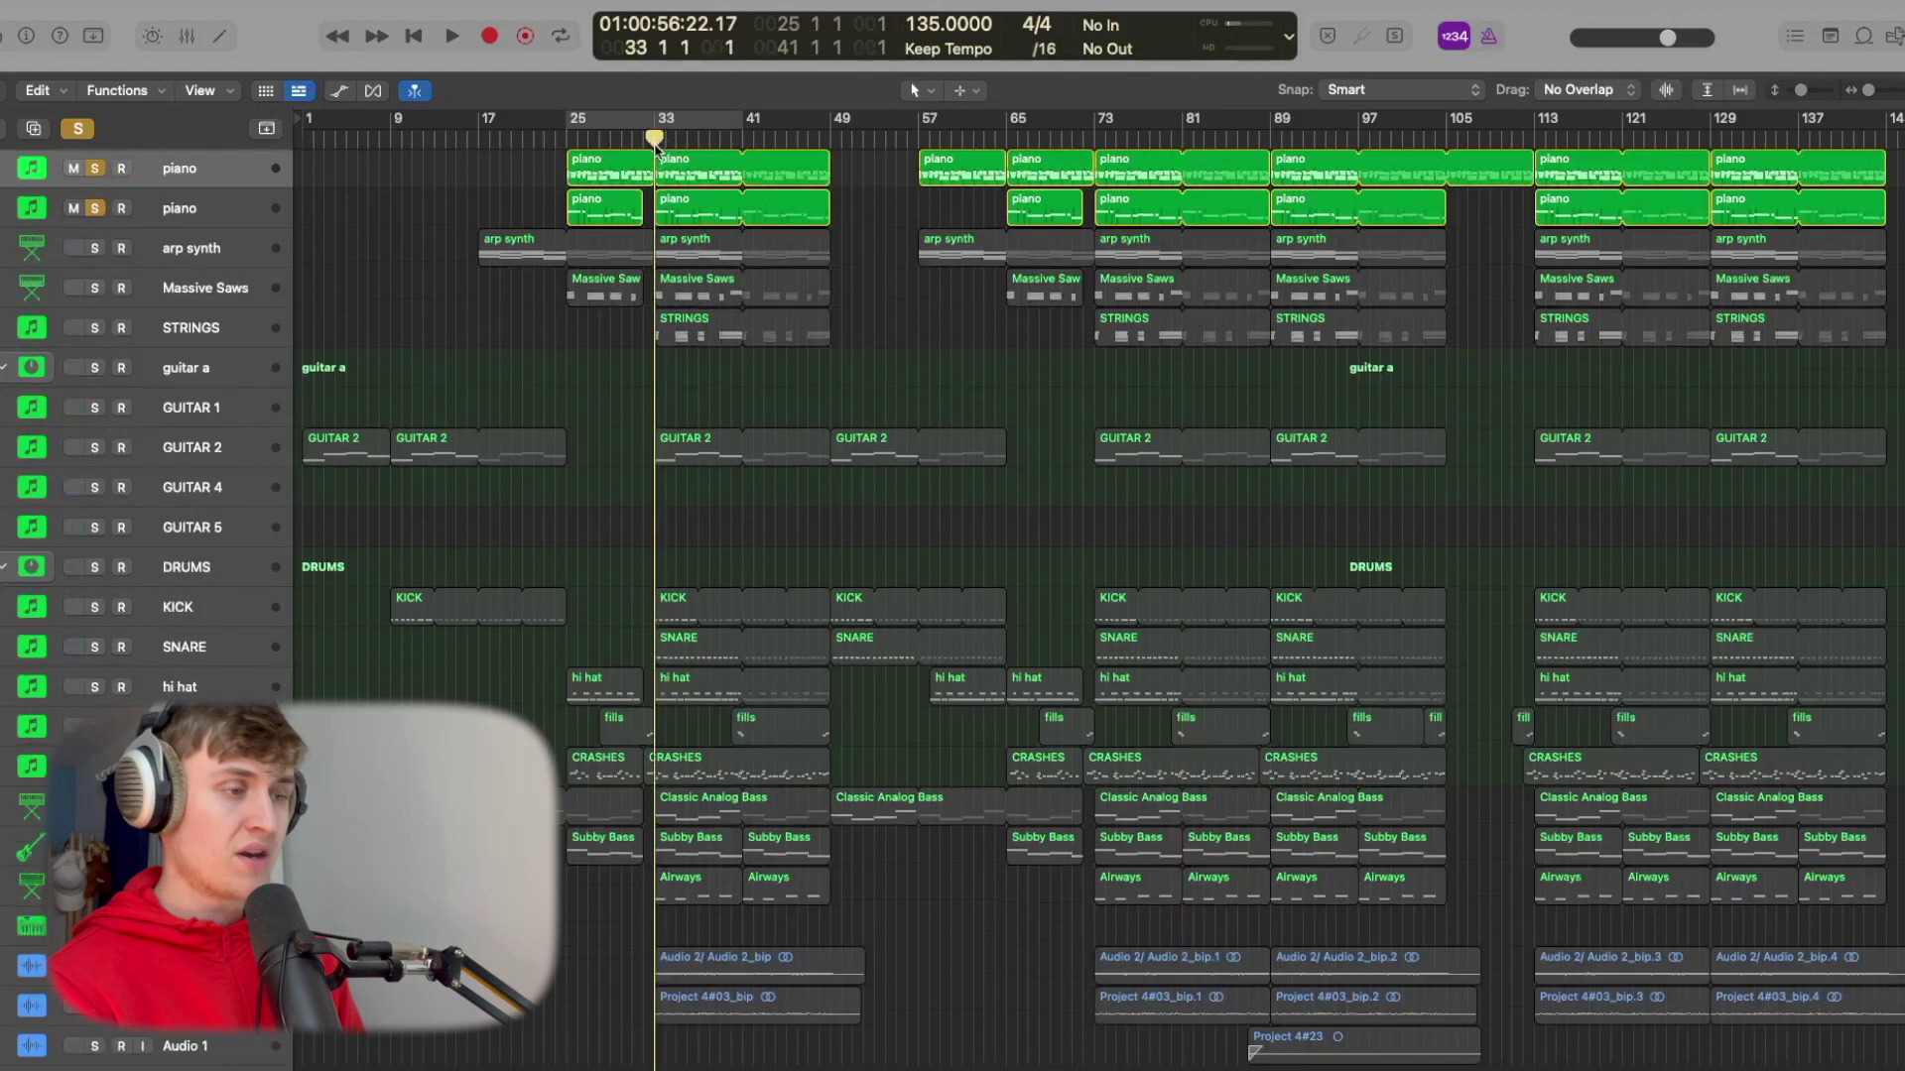
key("super+Down")
key("super+Down")
key("super+Down")
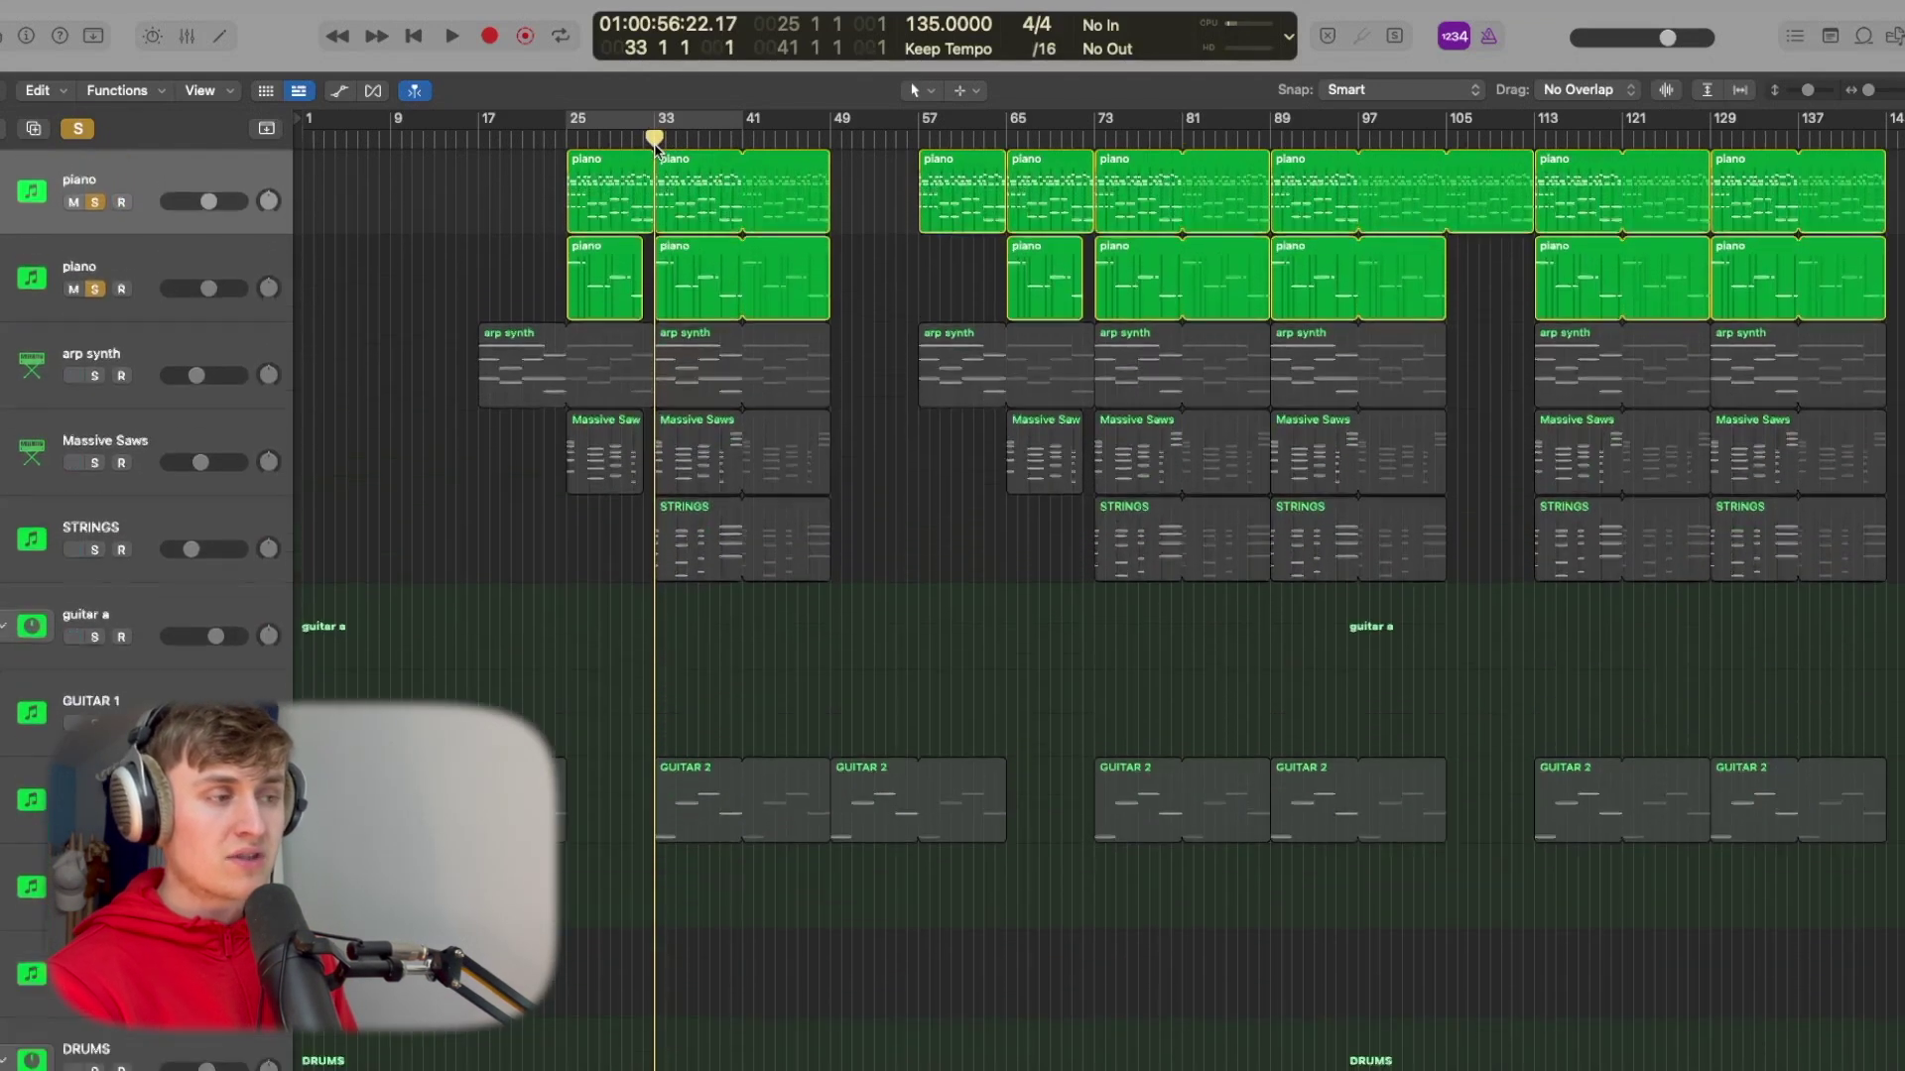
key("x")
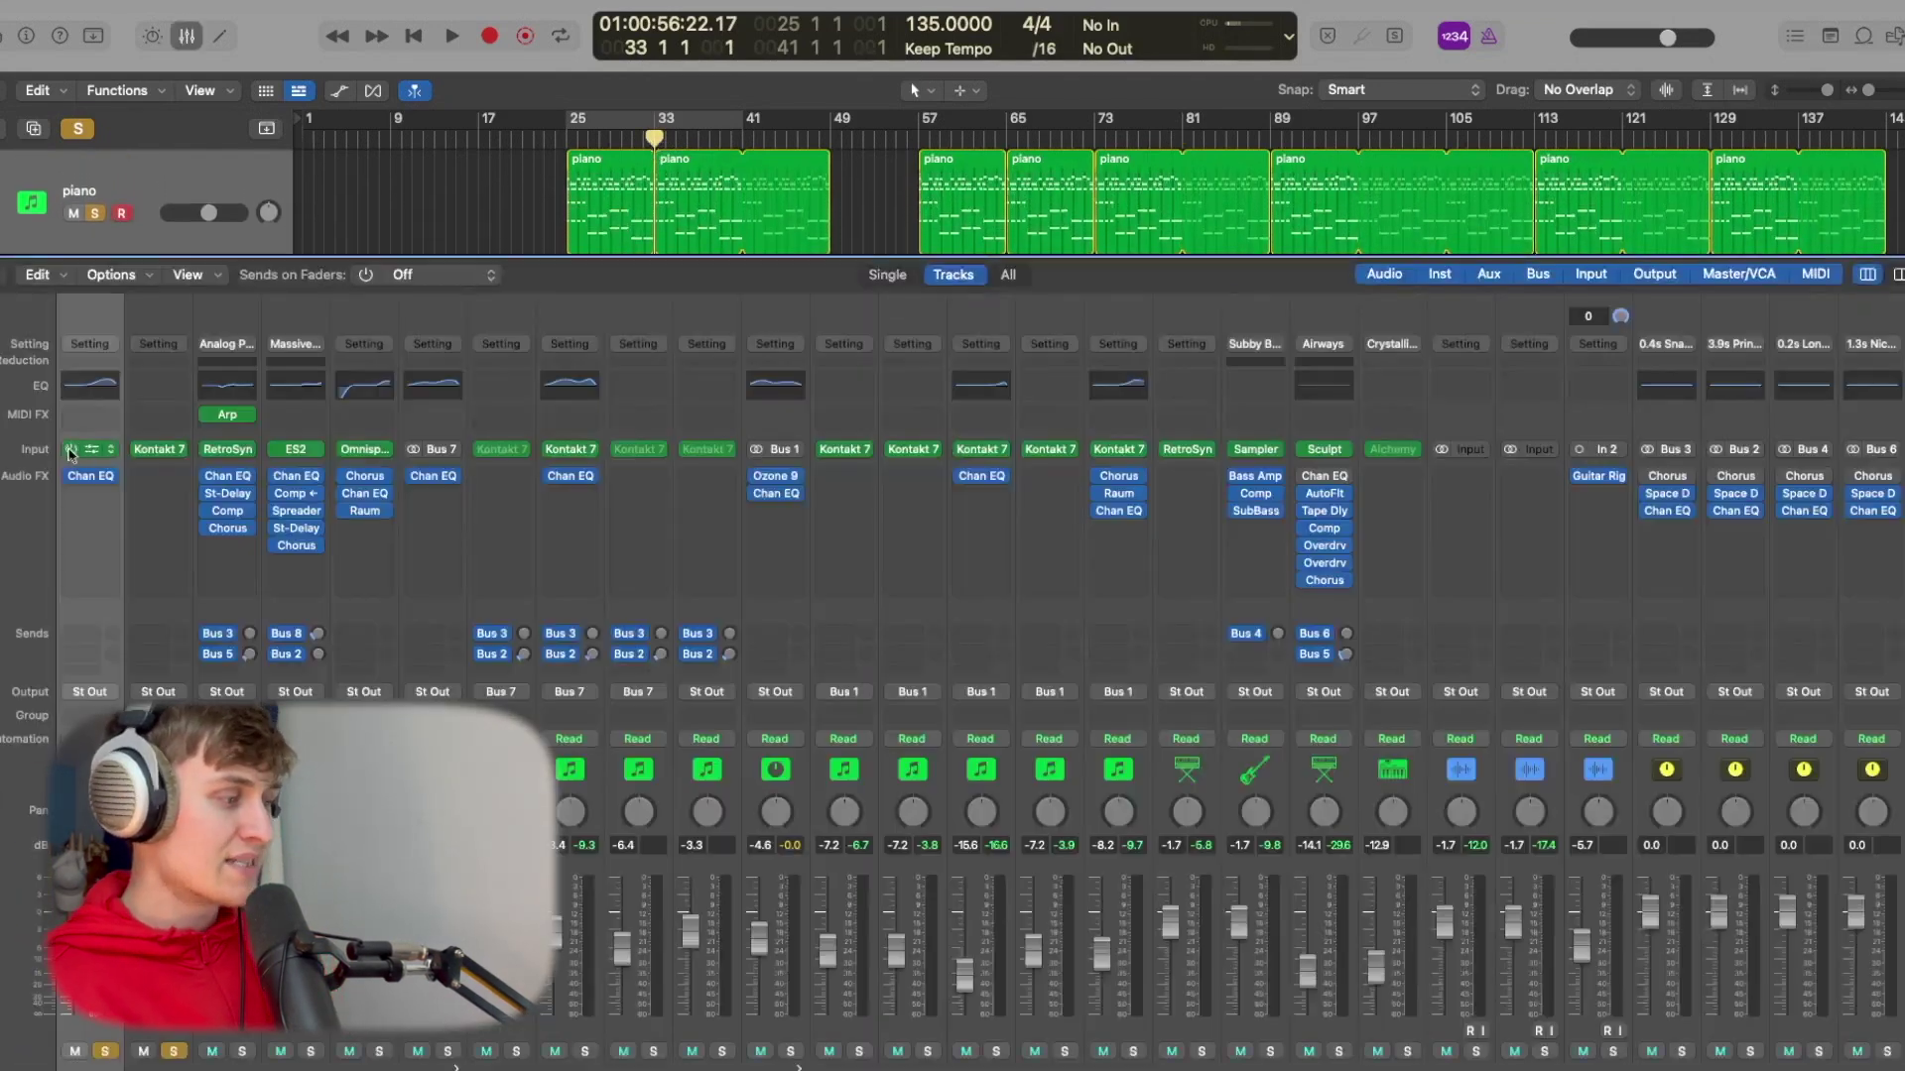
left_click(89, 450)
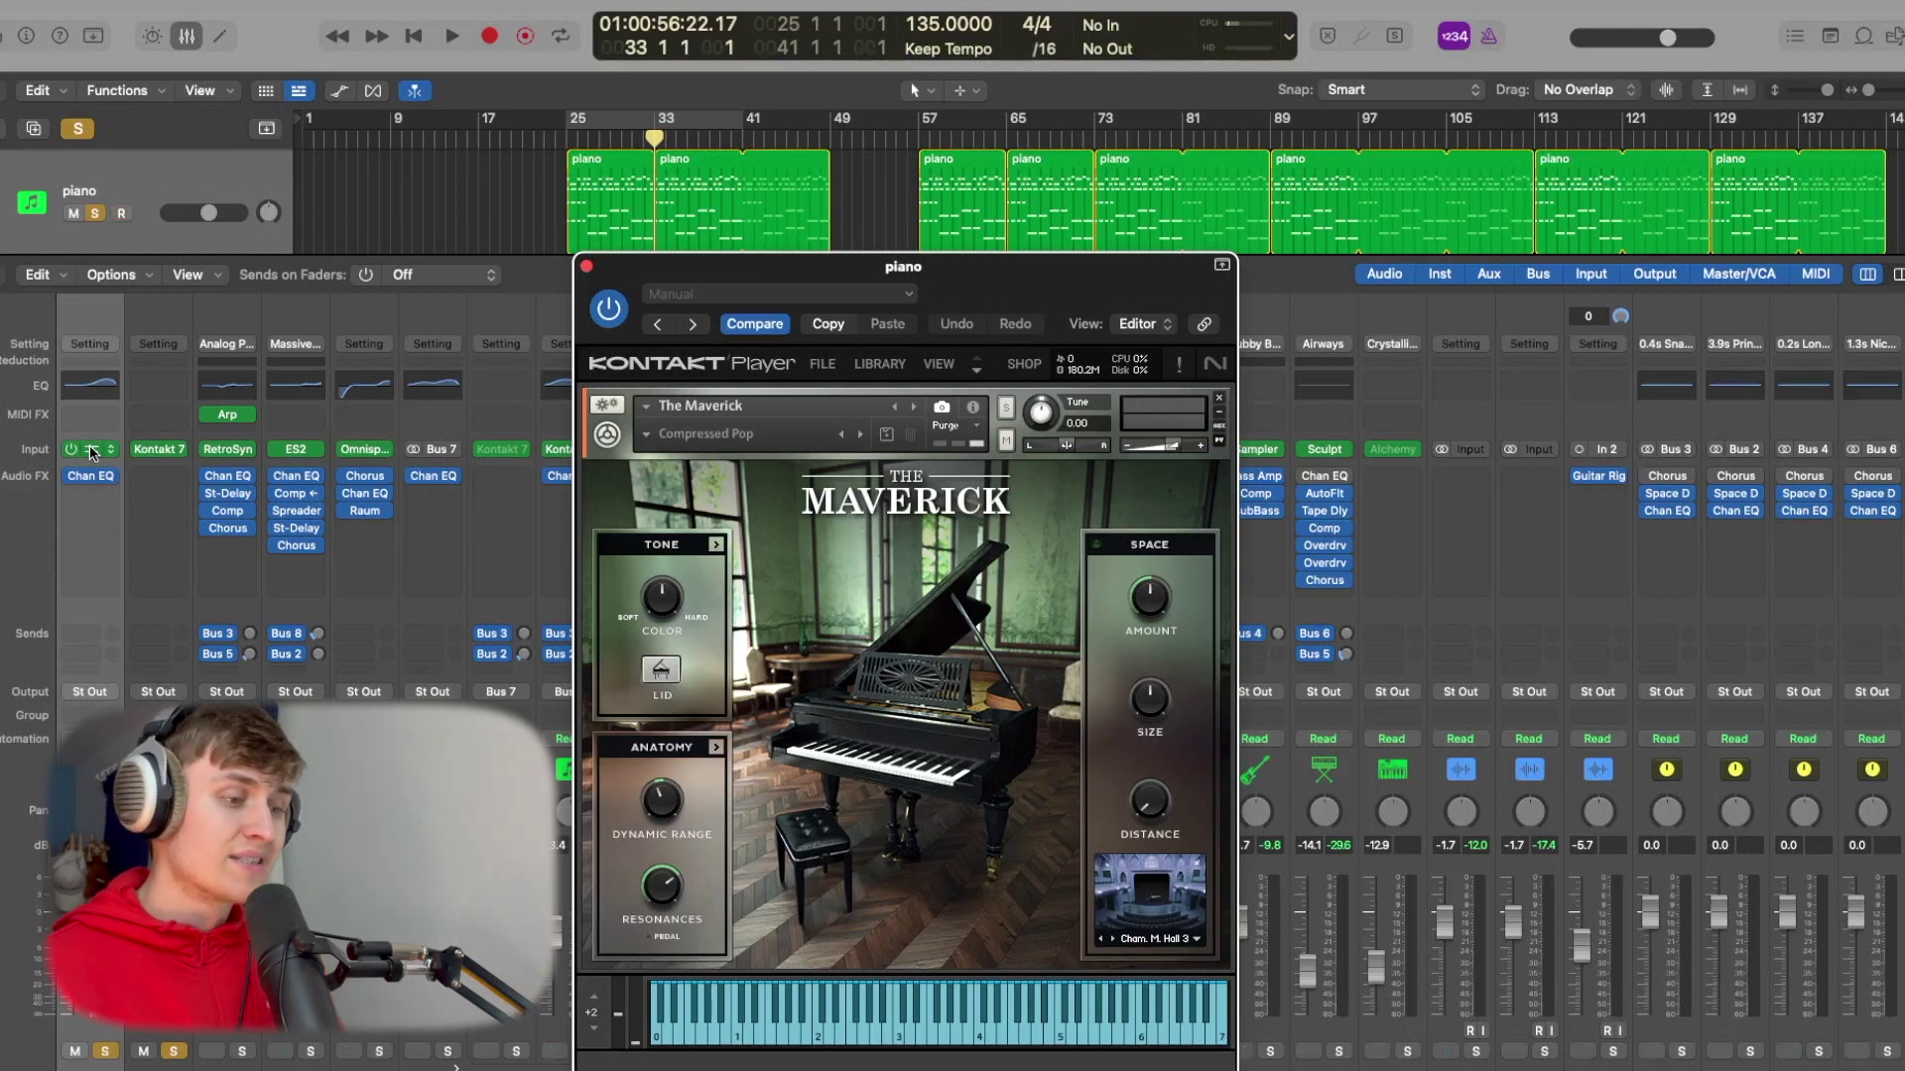
left_click(585, 266)
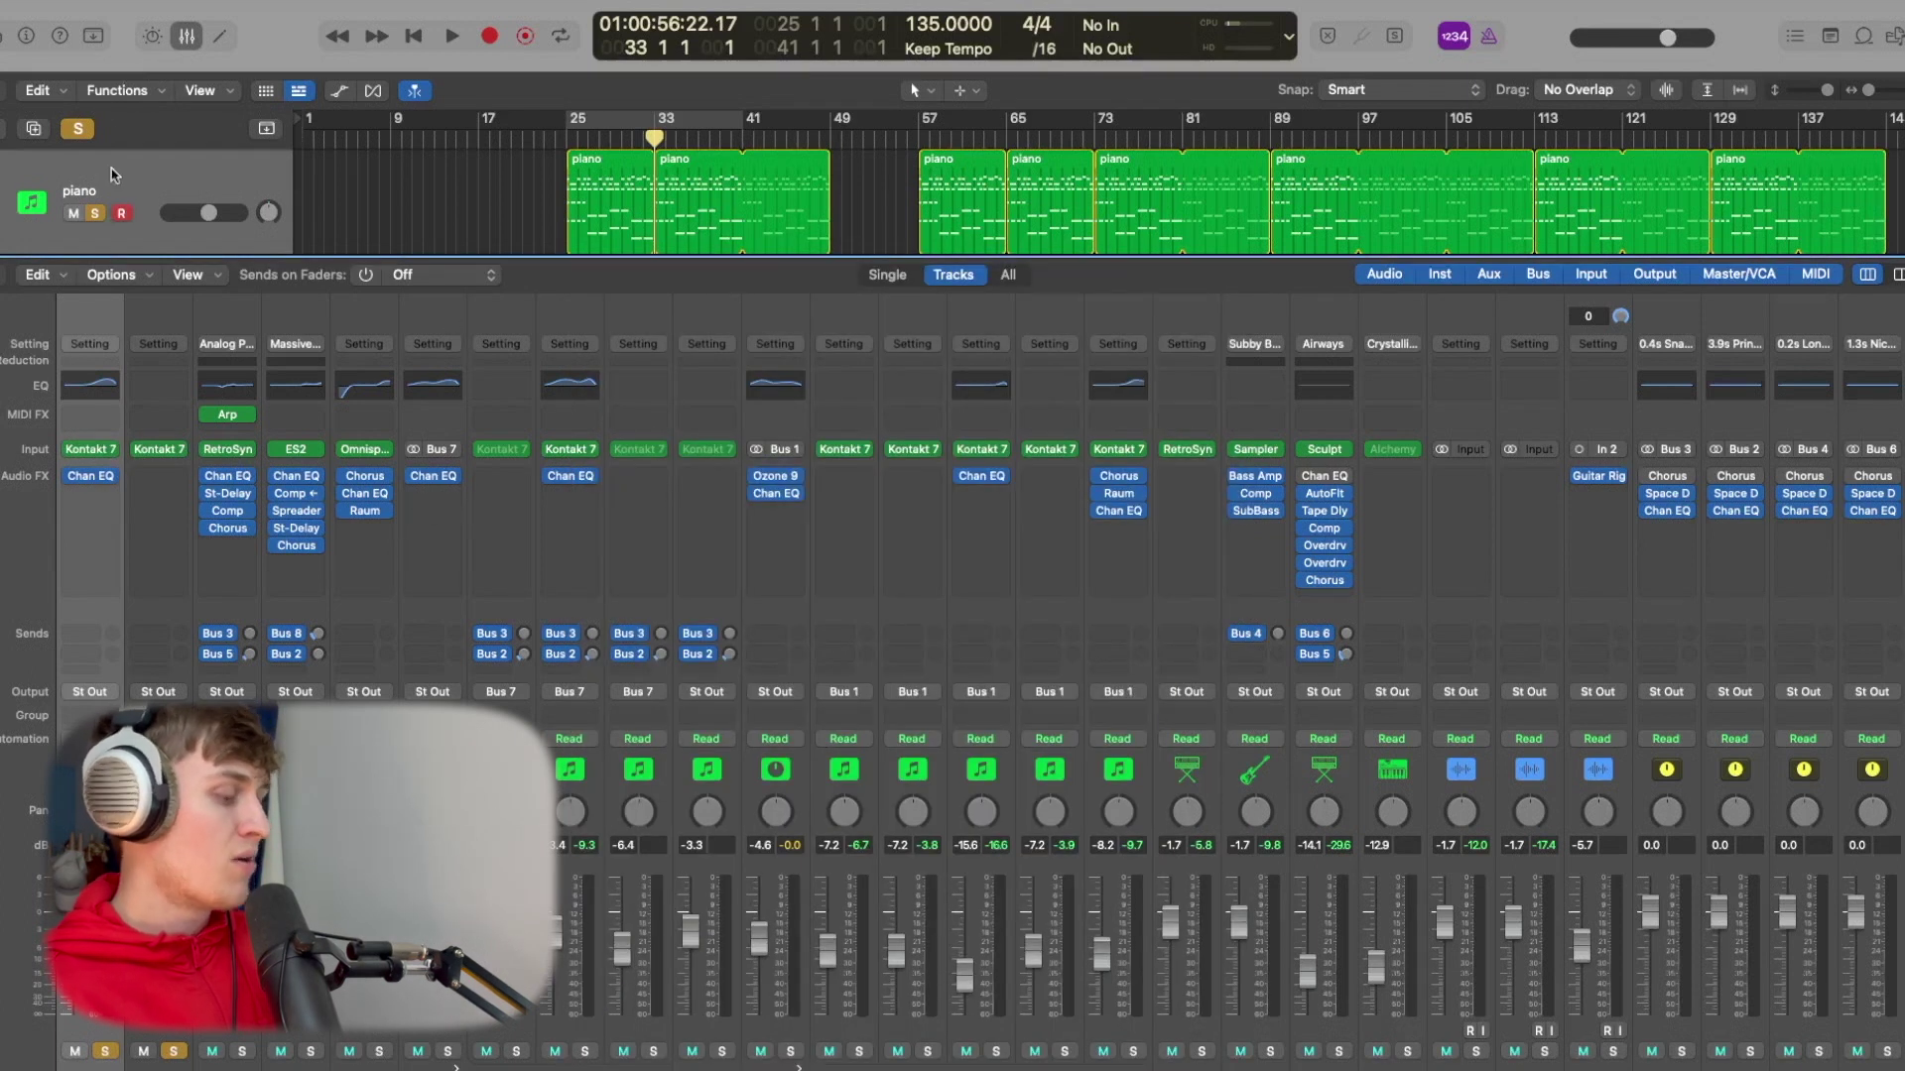
- Hide the mixer and play a short stretch of the soloed piano tracks from bar 25
key("x")
left_click(567, 139)
key("space")
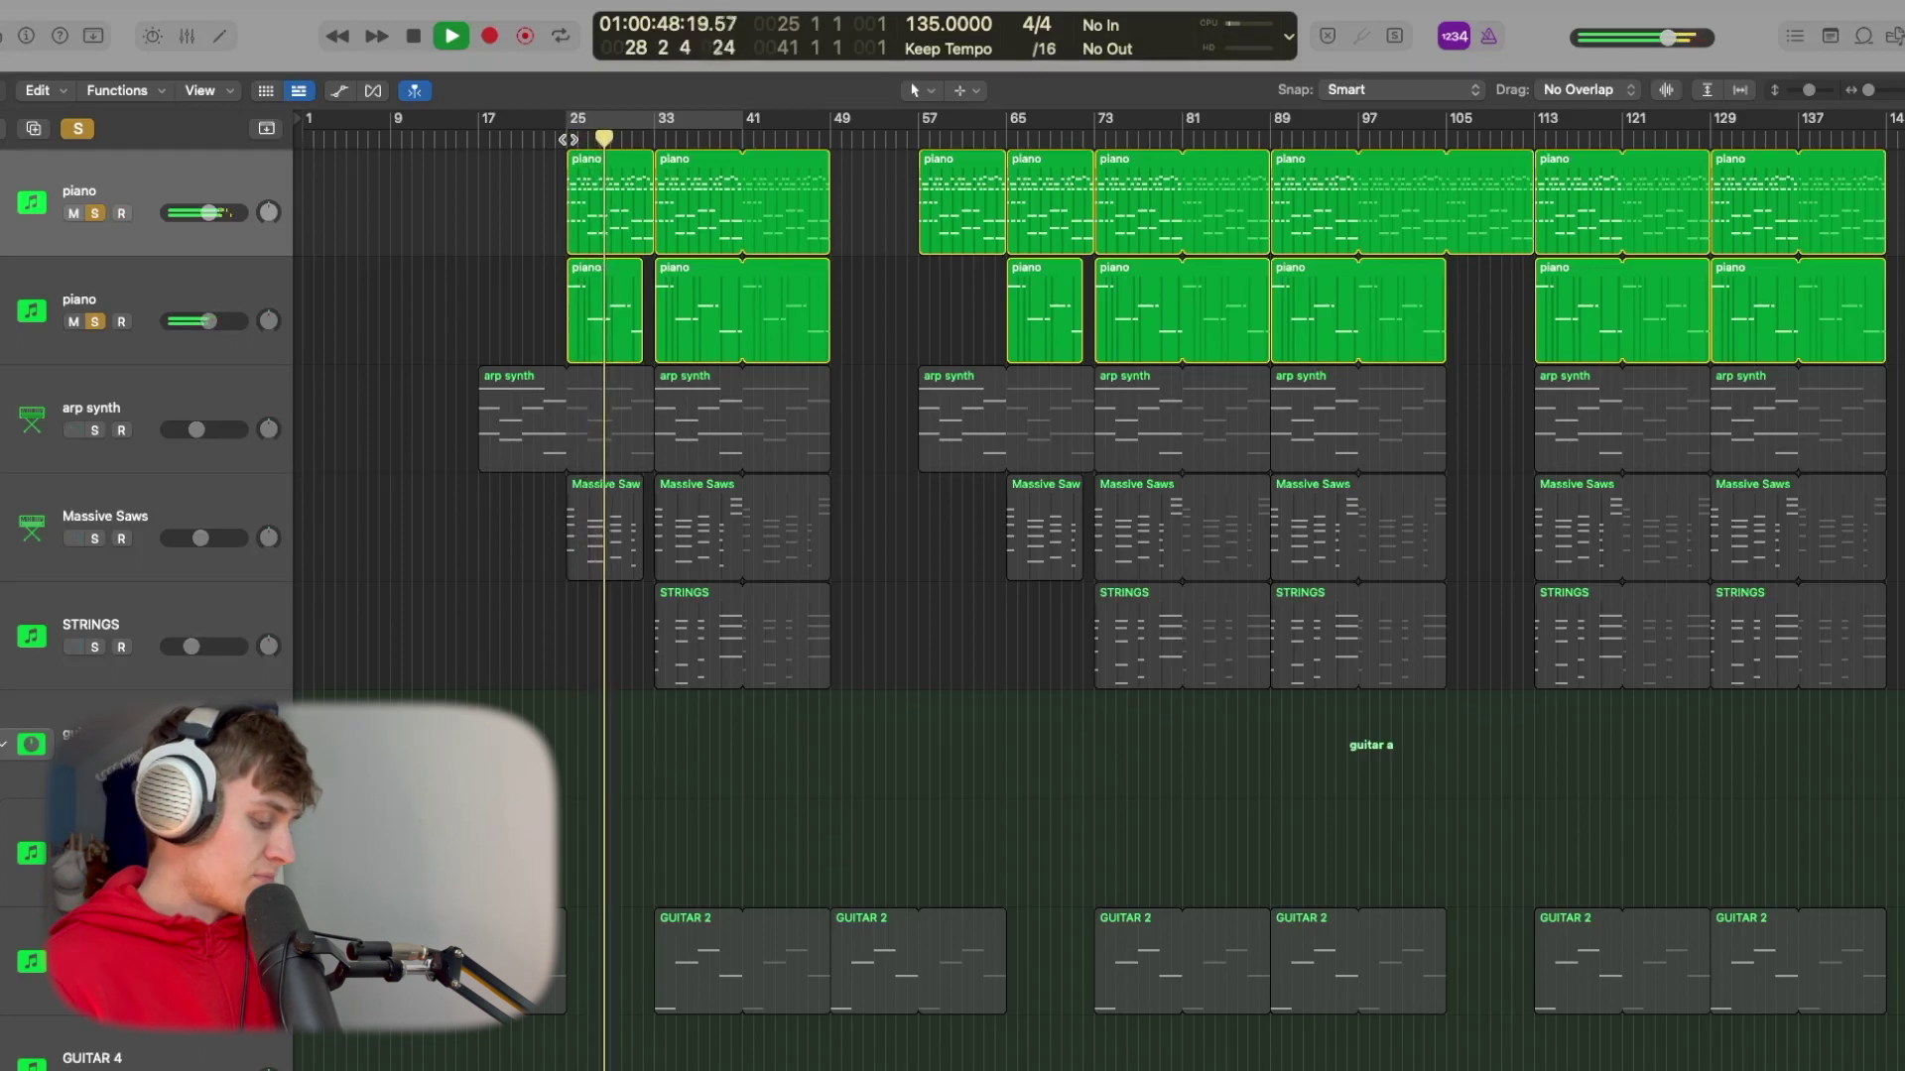
key("space")
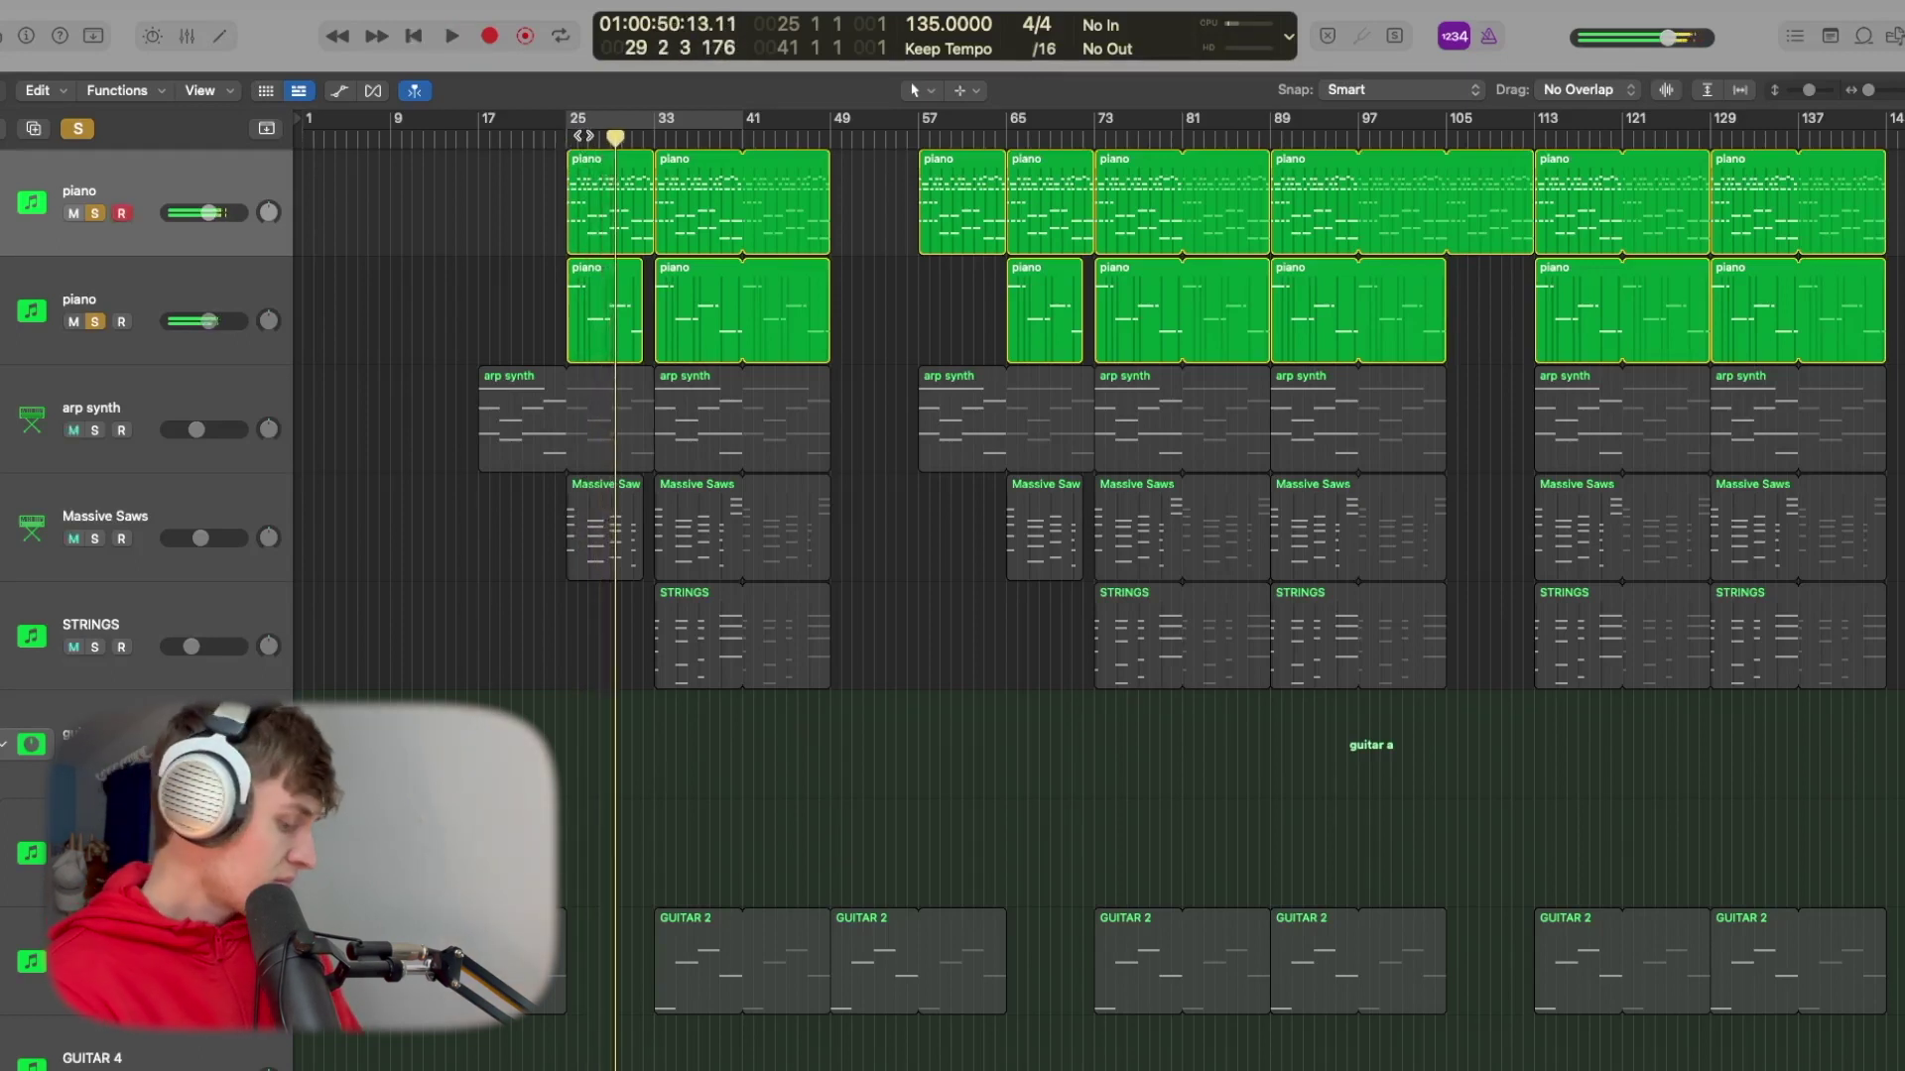
key("x")
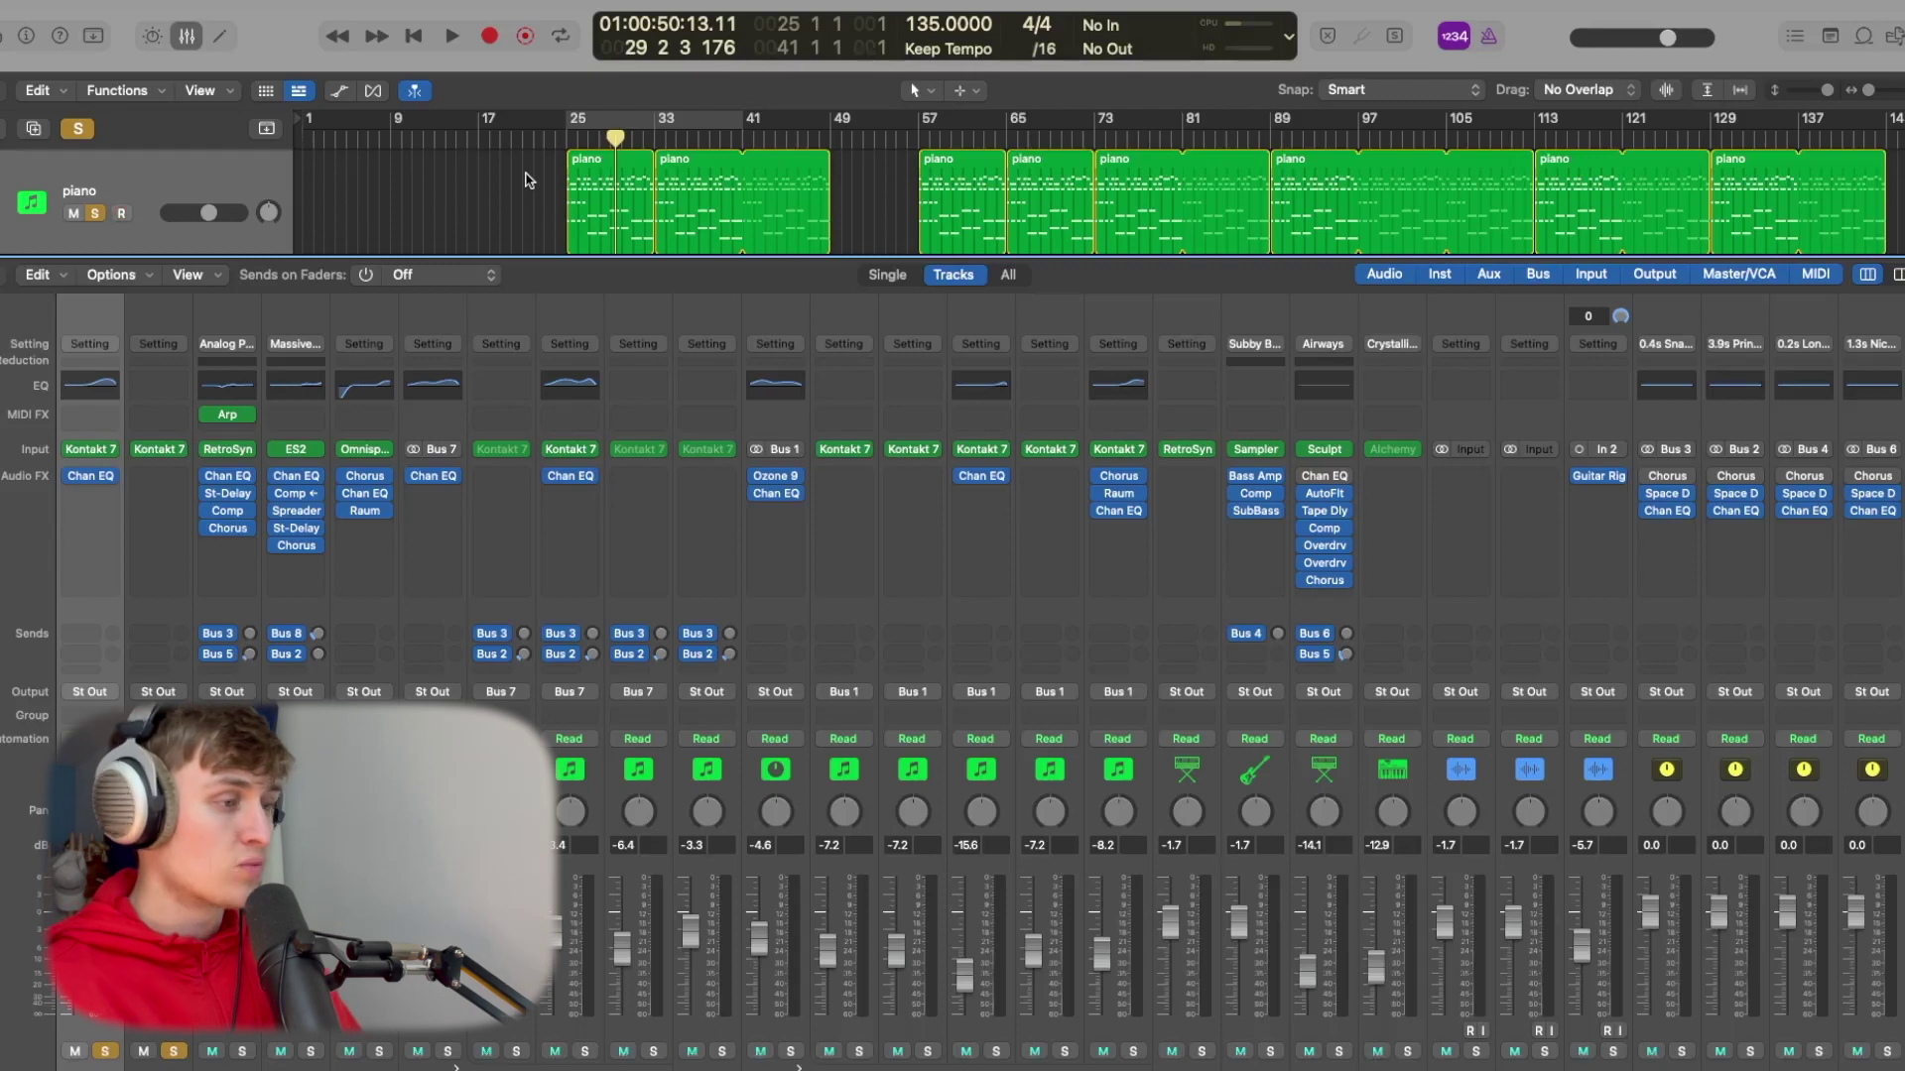
key("x")
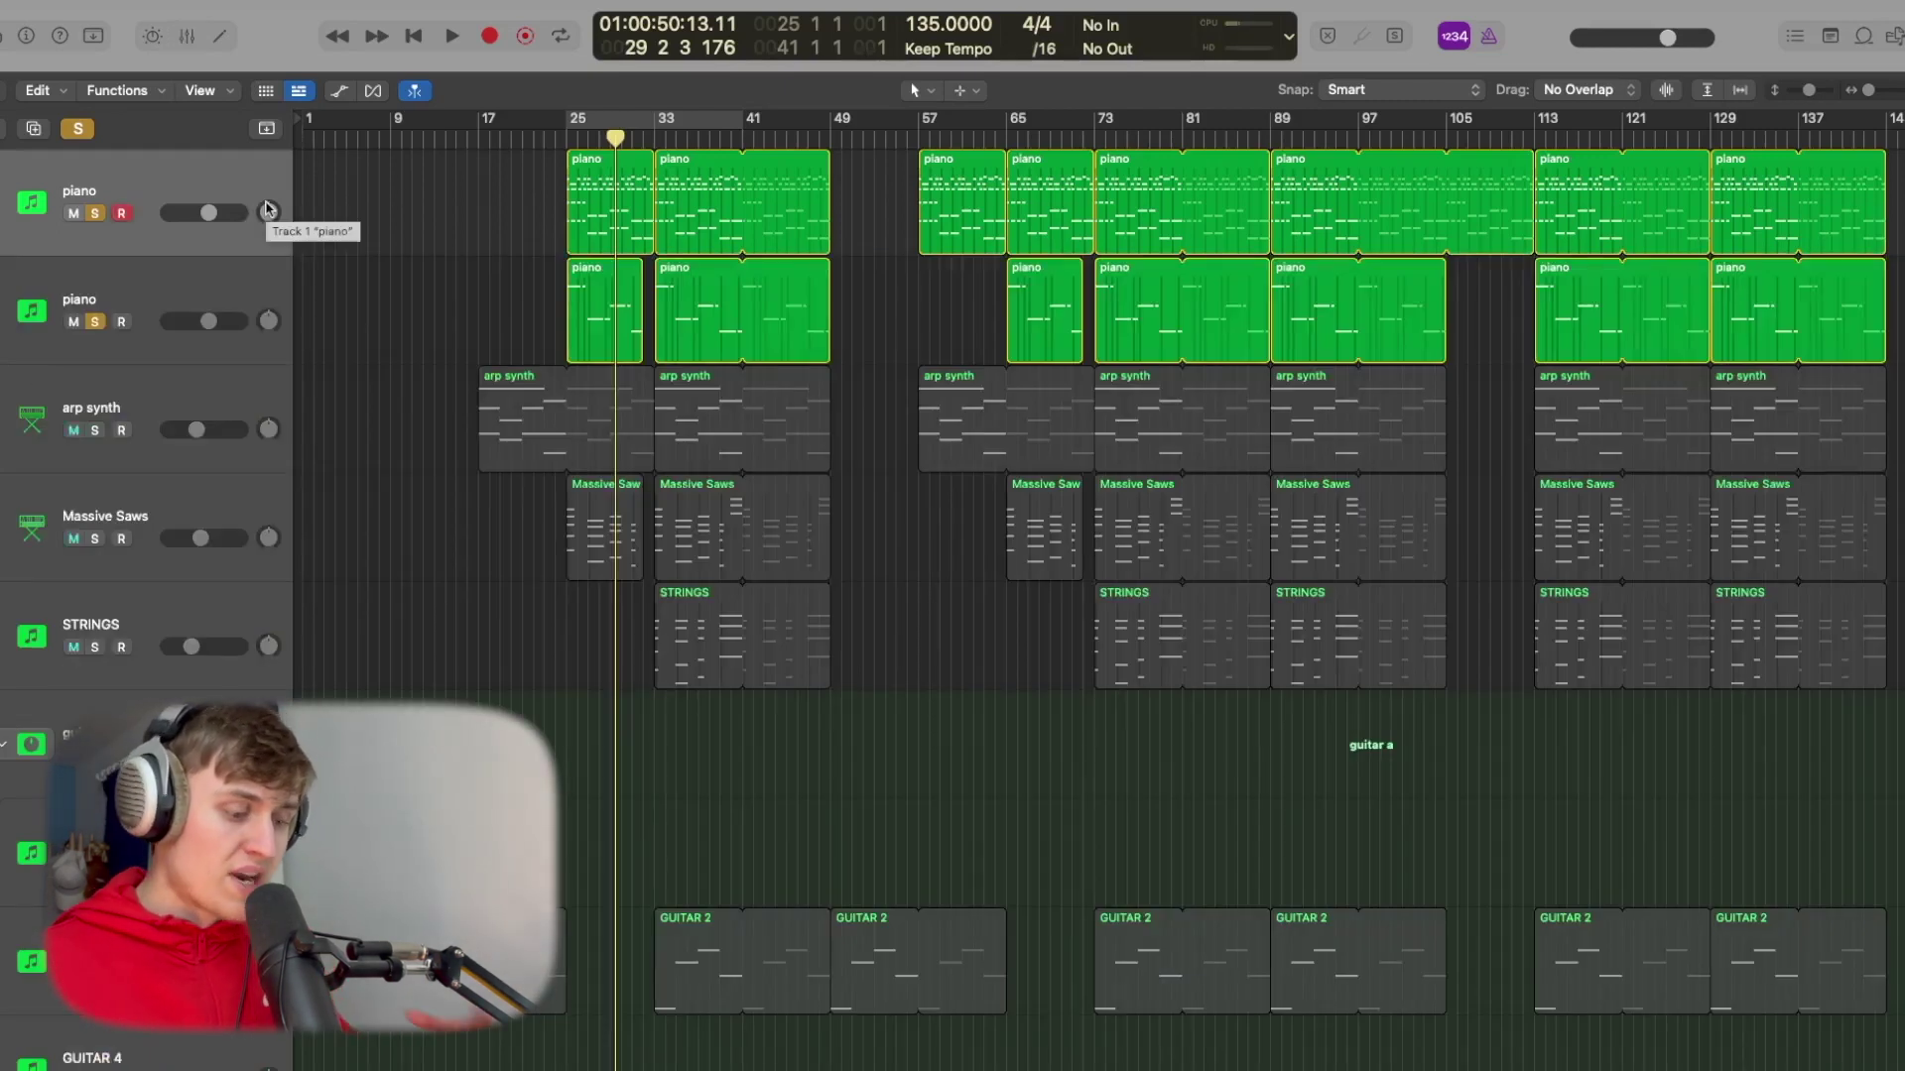
key("ctrl+r")
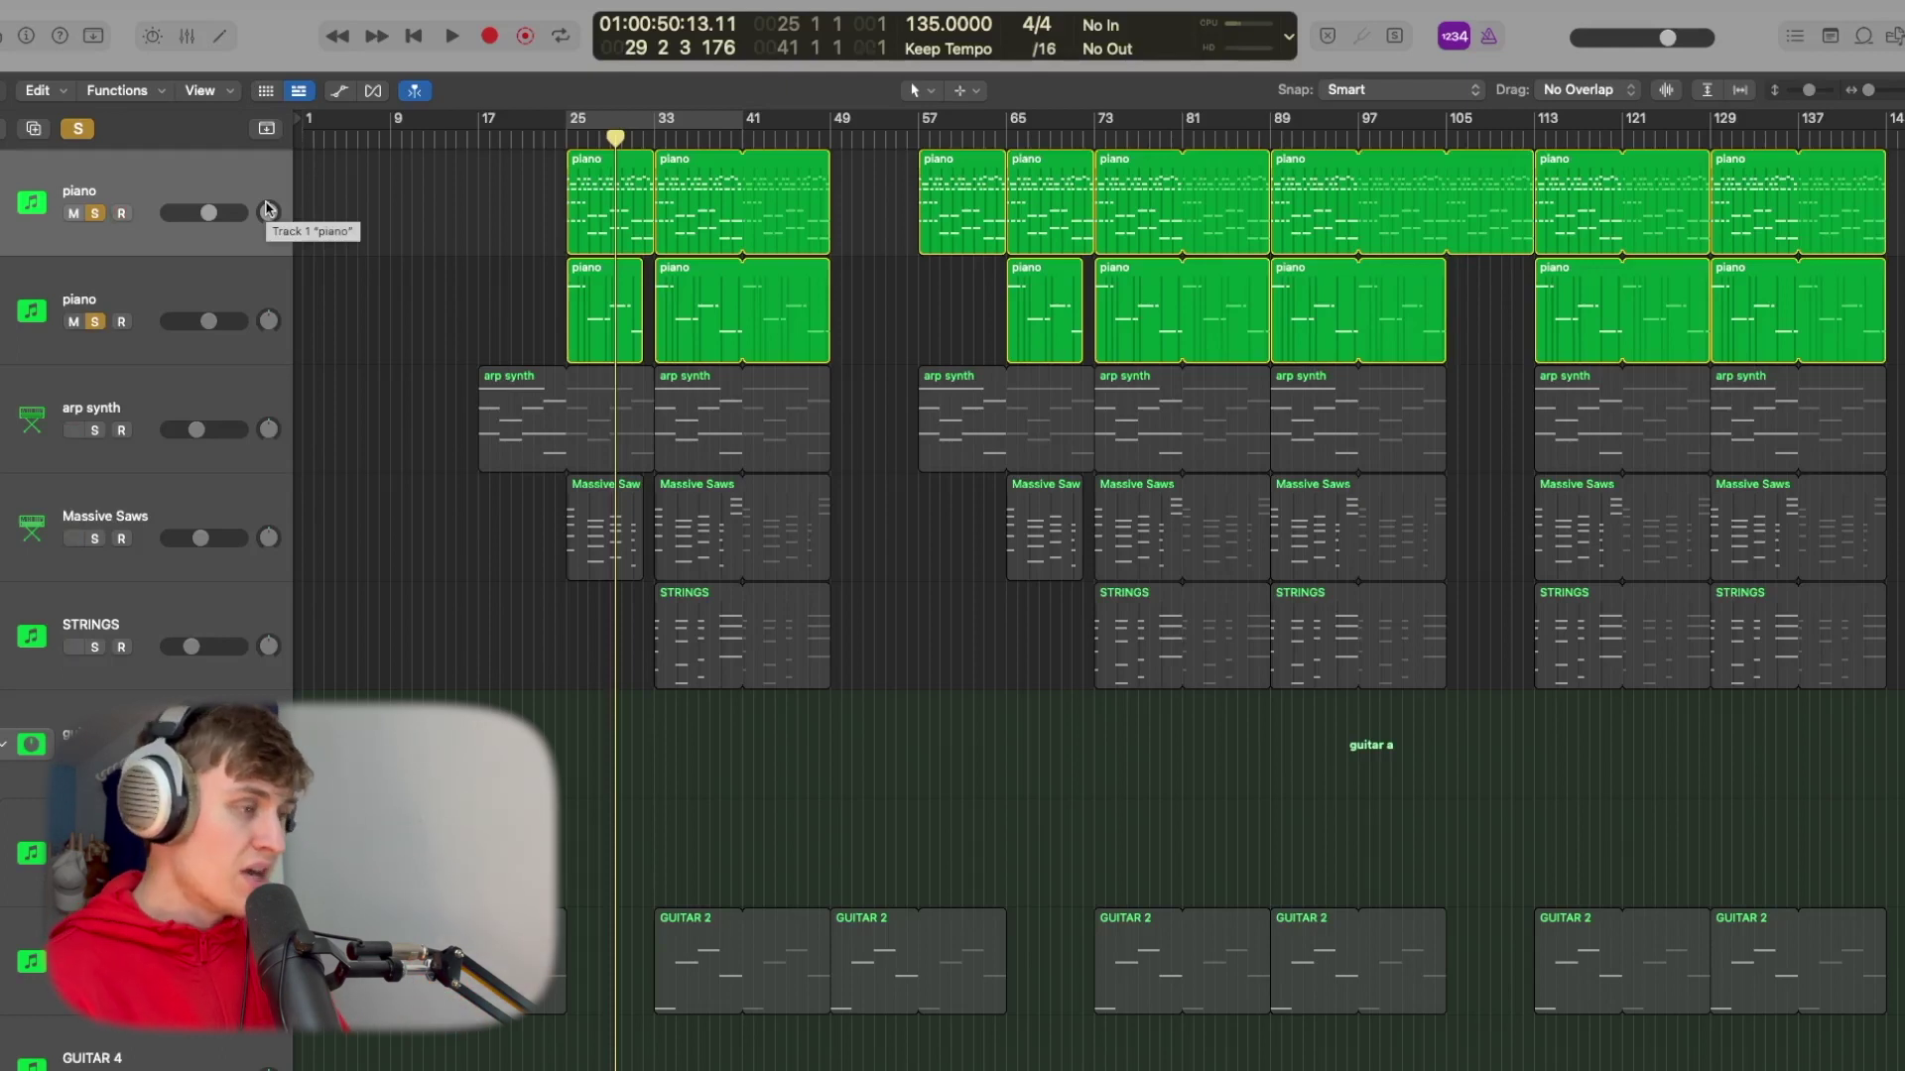
scroll(267, 208, "down", 1)
left_click(179, 288, "shift")
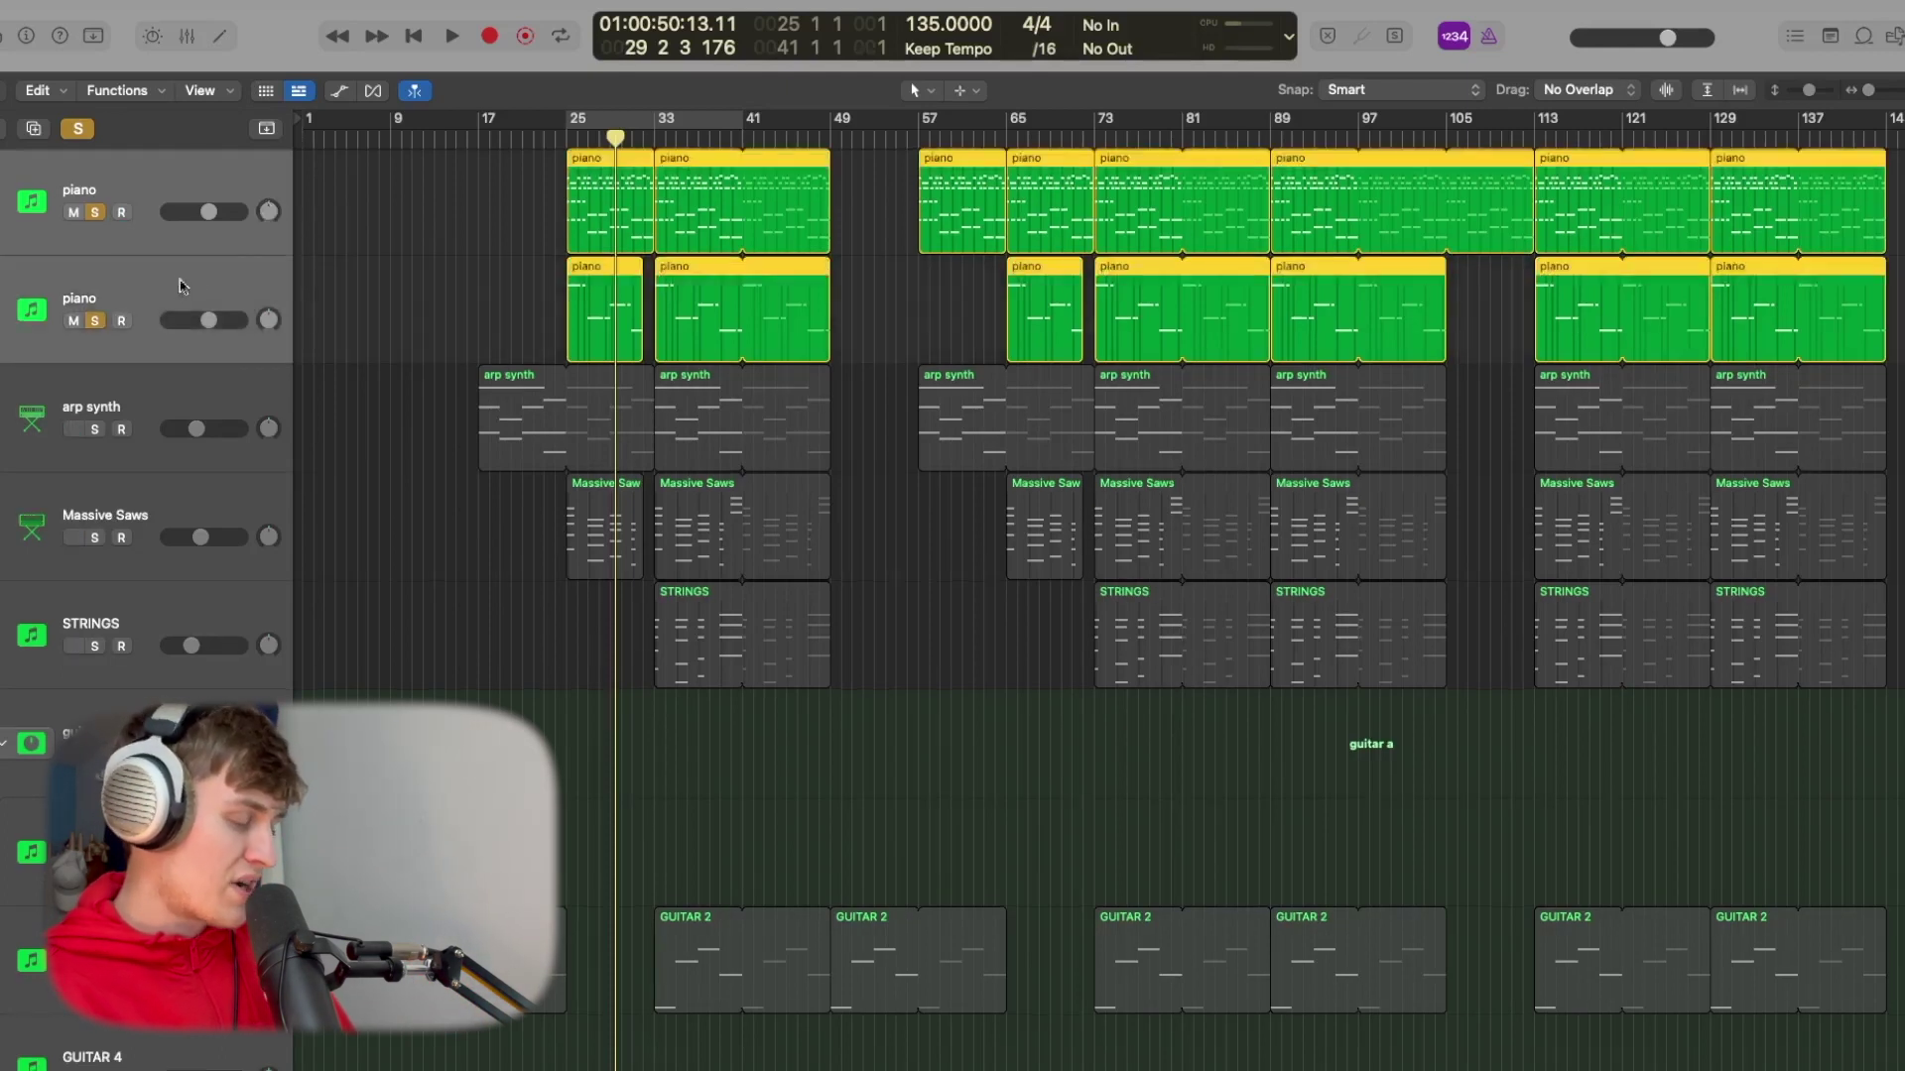
left_click(123, 293)
left_click(257, 232, "shift")
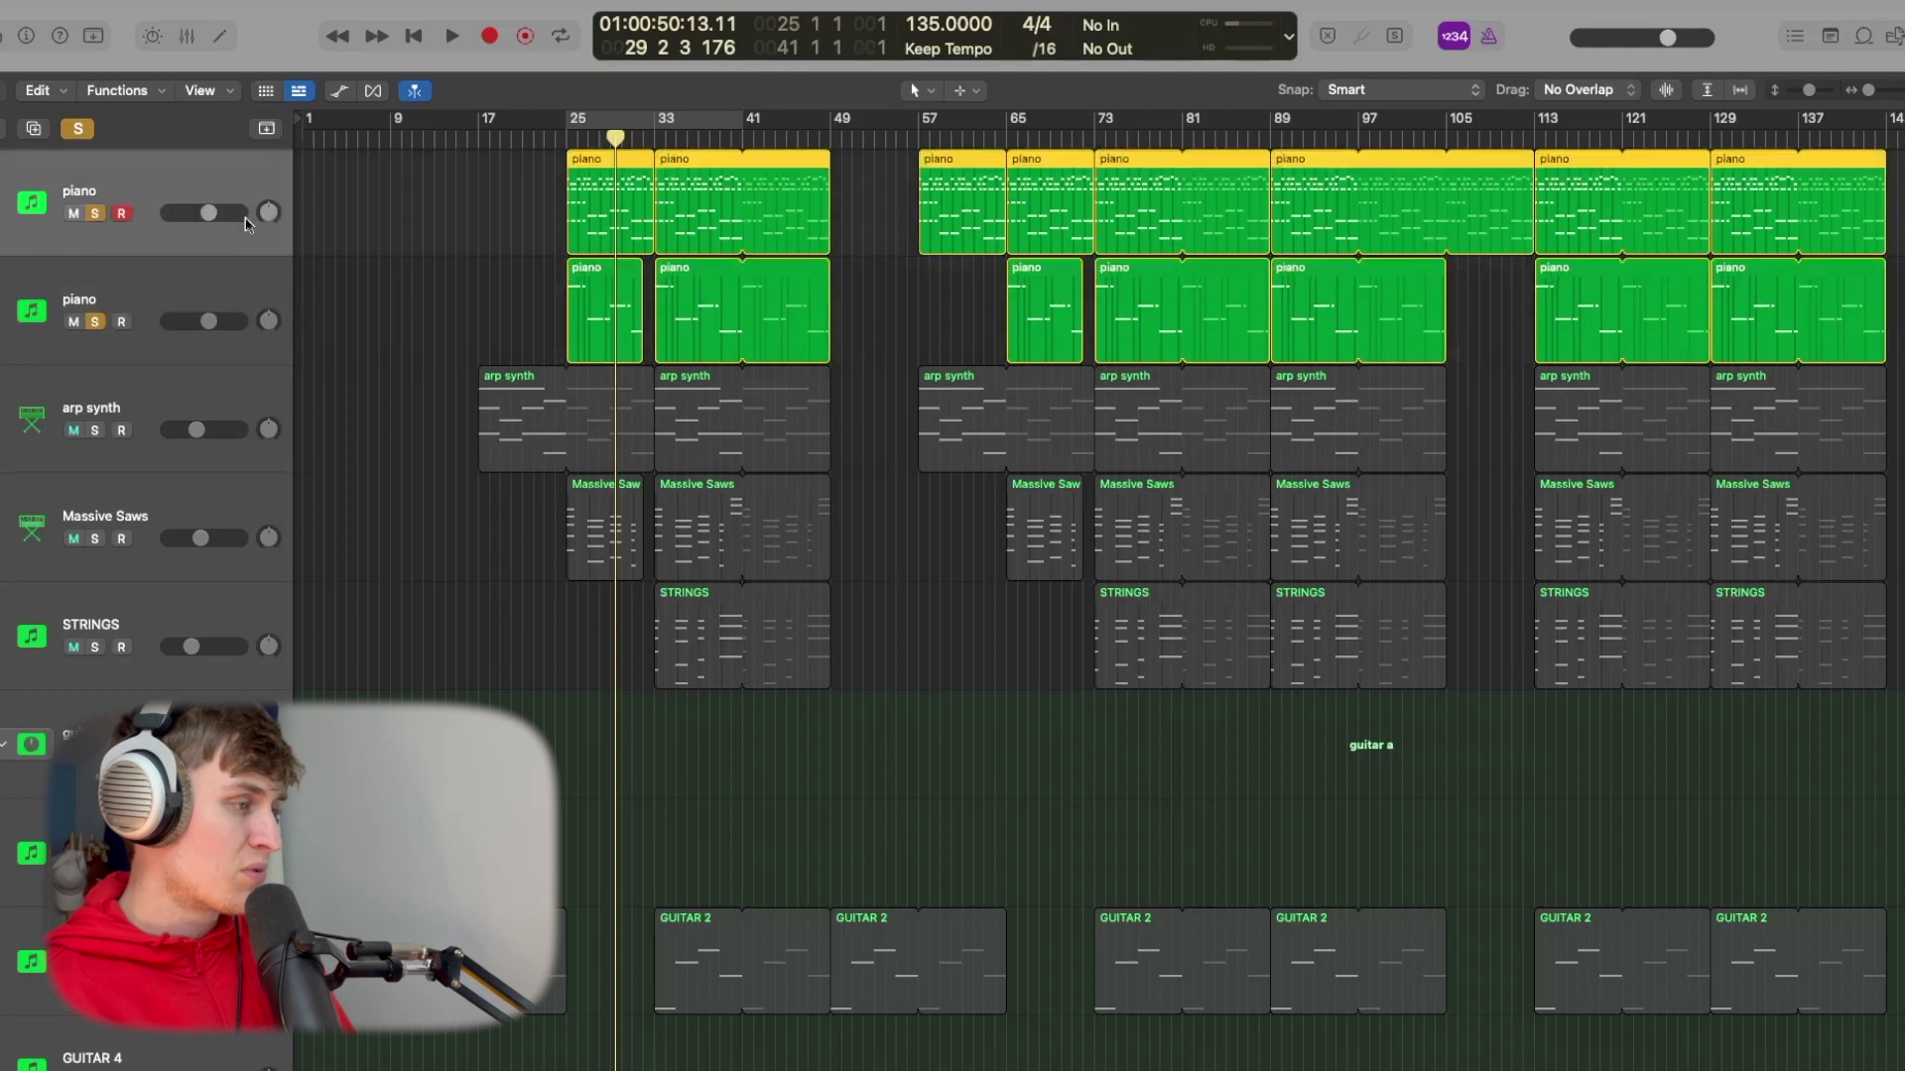
- Insert a stereo Sample Delay after the Channel EQ on the first piano channel and set its left delay to about 286 samples
key("x")
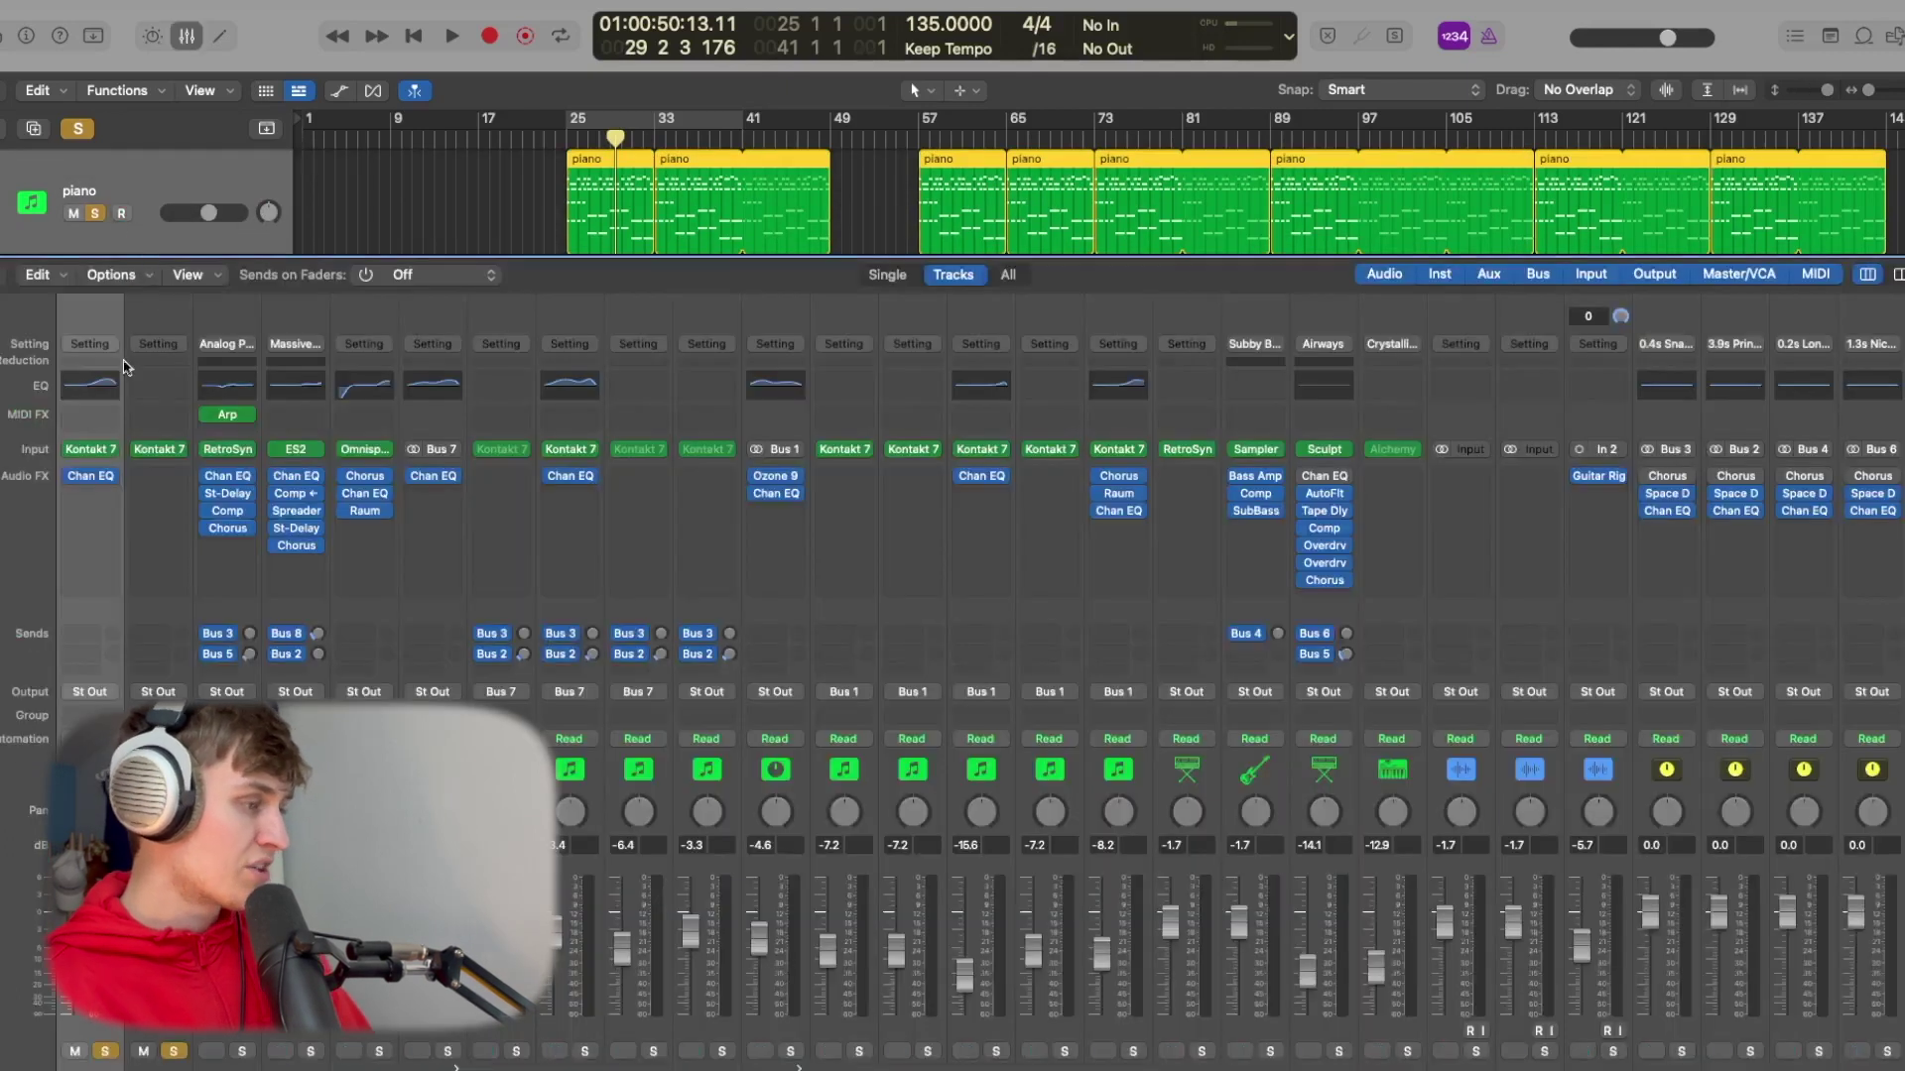
left_click(100, 511)
mouse_move(189, 556)
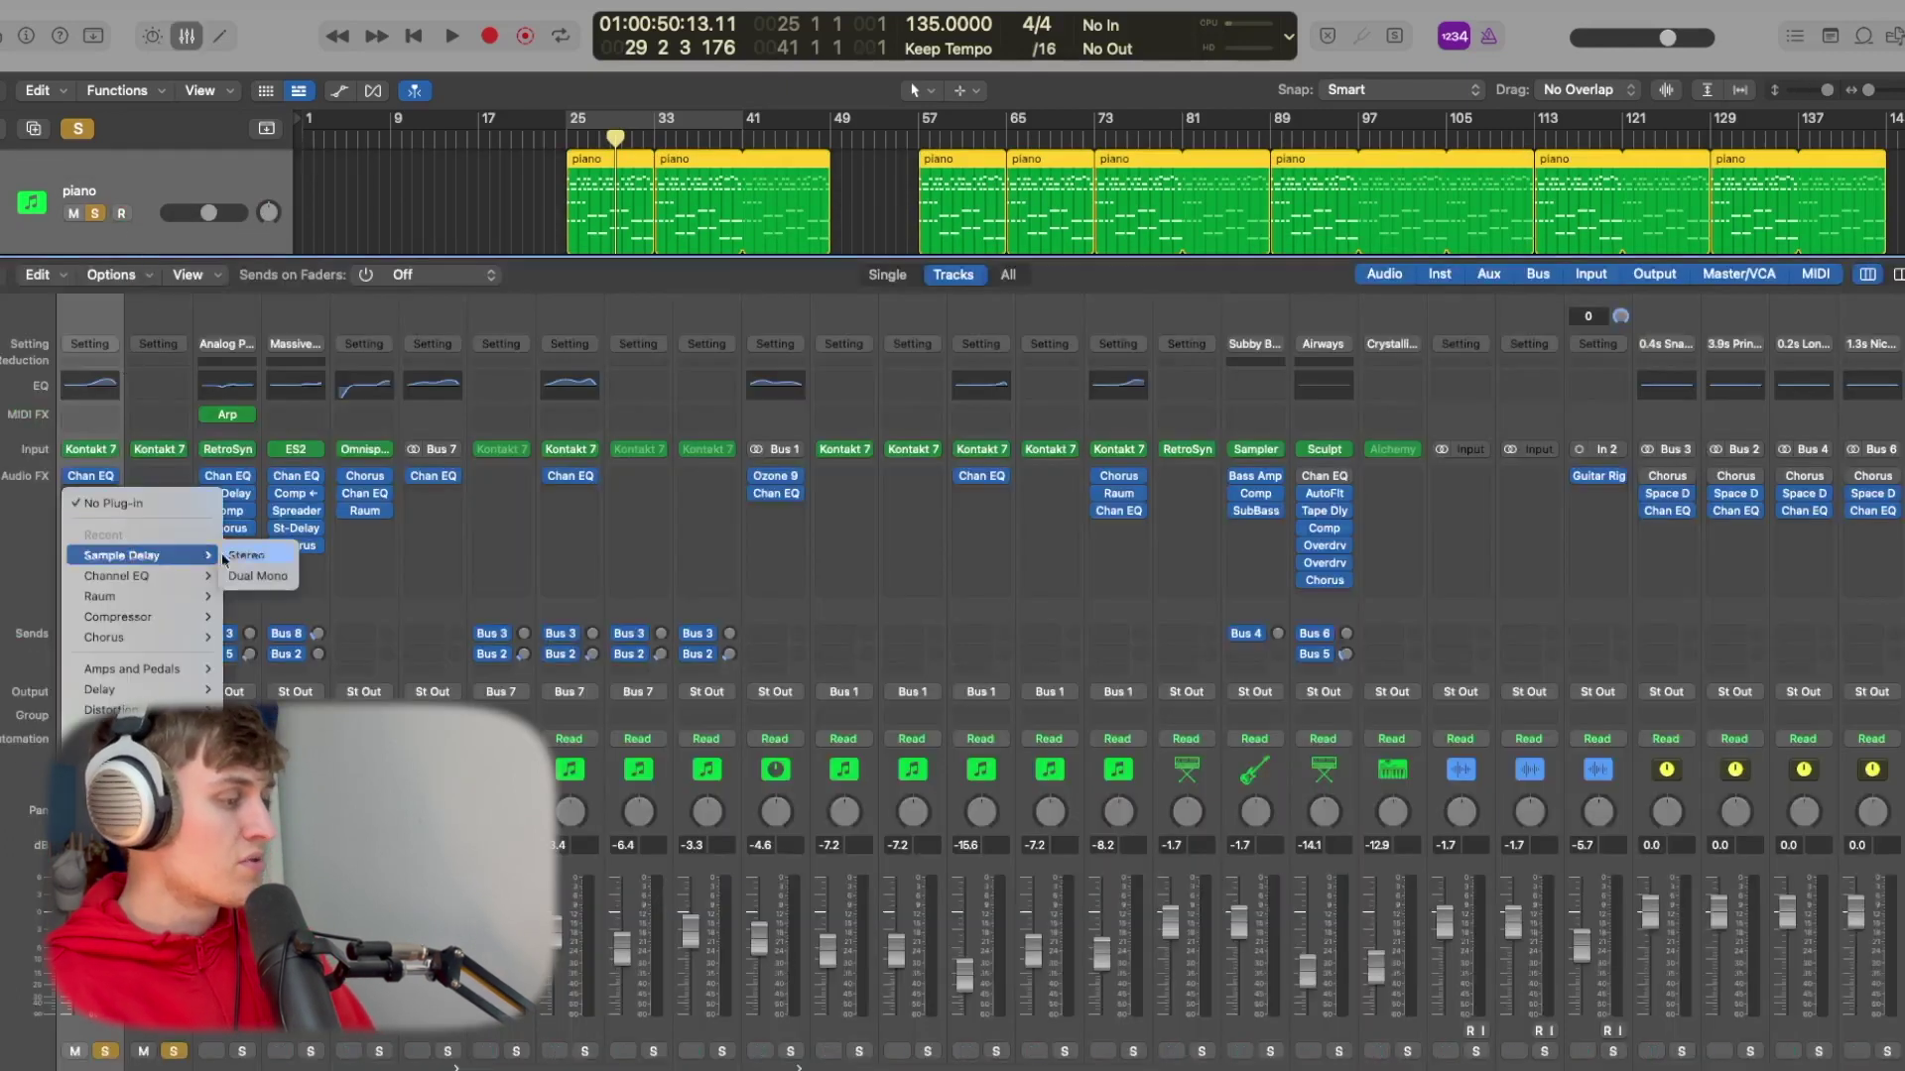
left_click(255, 558)
left_click_drag(678, 437, 678, 416)
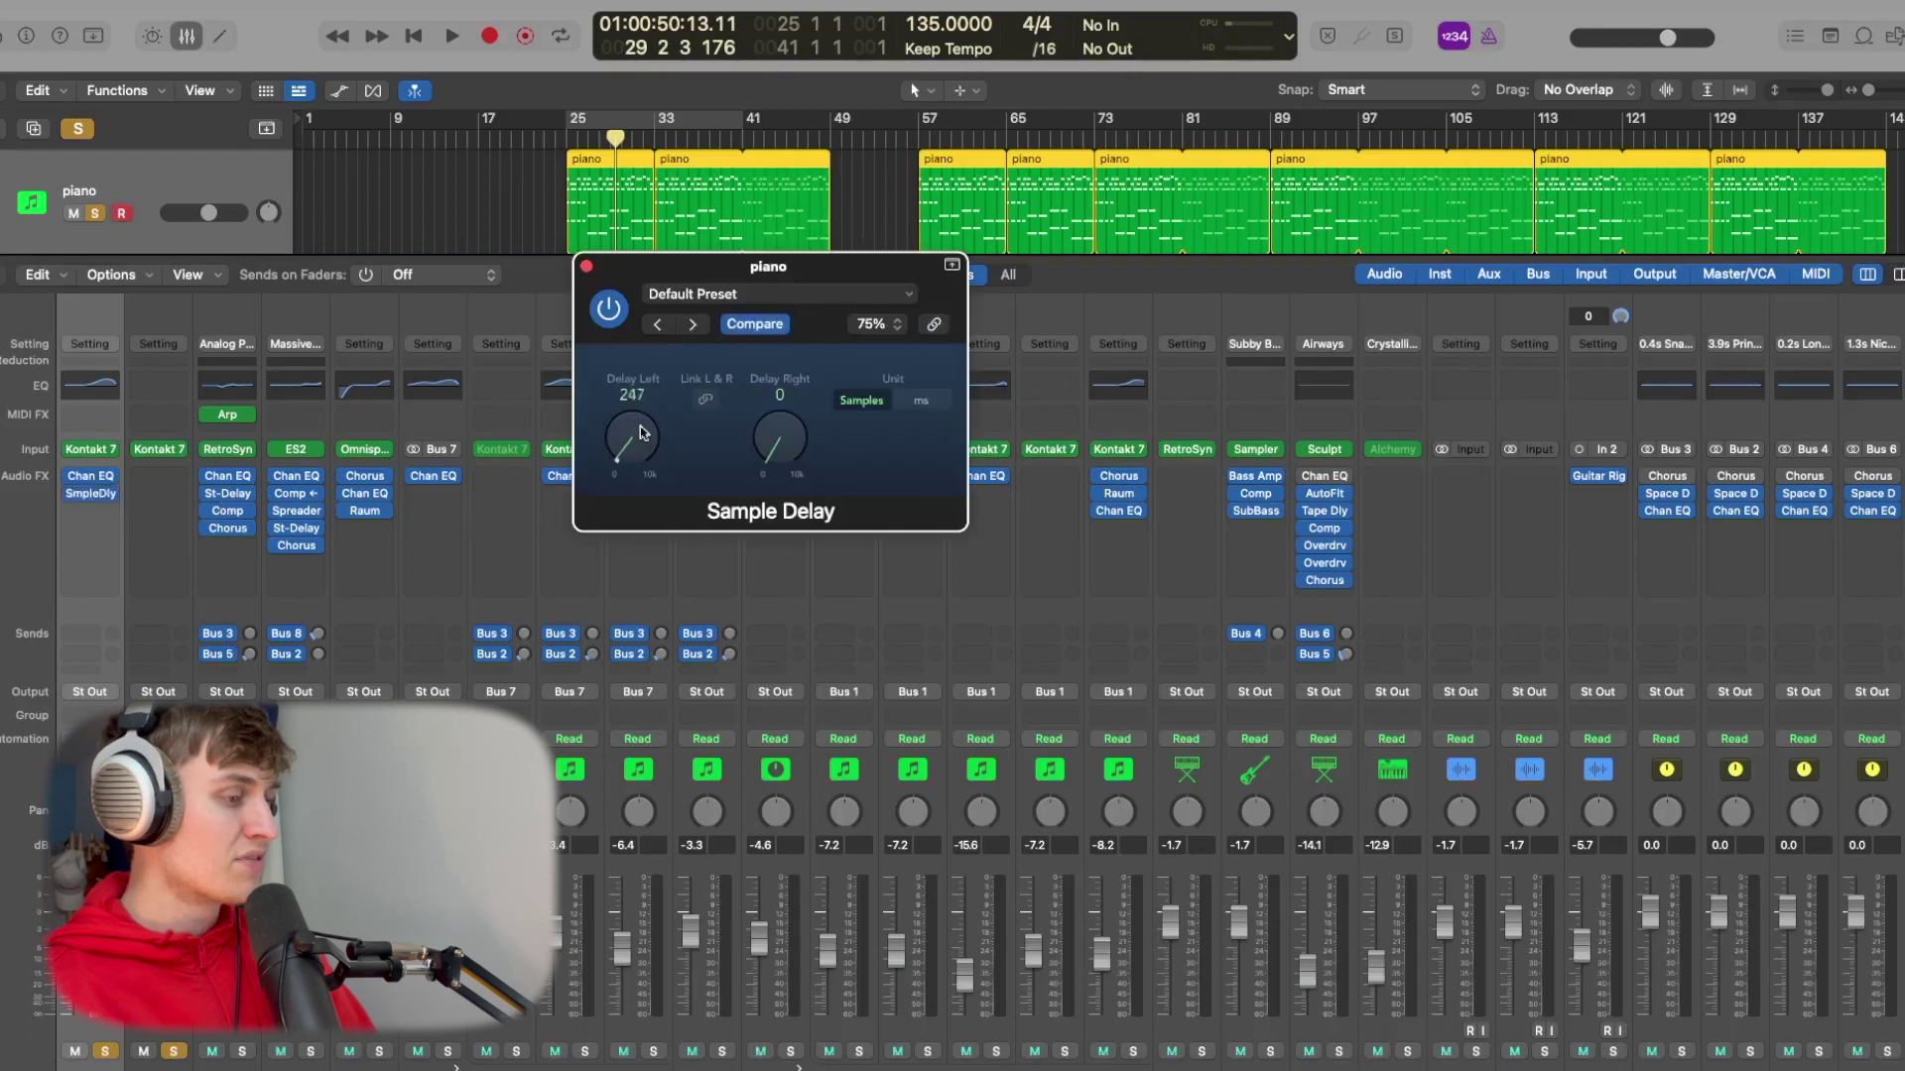
left_click(587, 267)
- Copy the Sample Delay from the first piano channel to the second one and adjust the right delay there
mouse_move(112, 499)
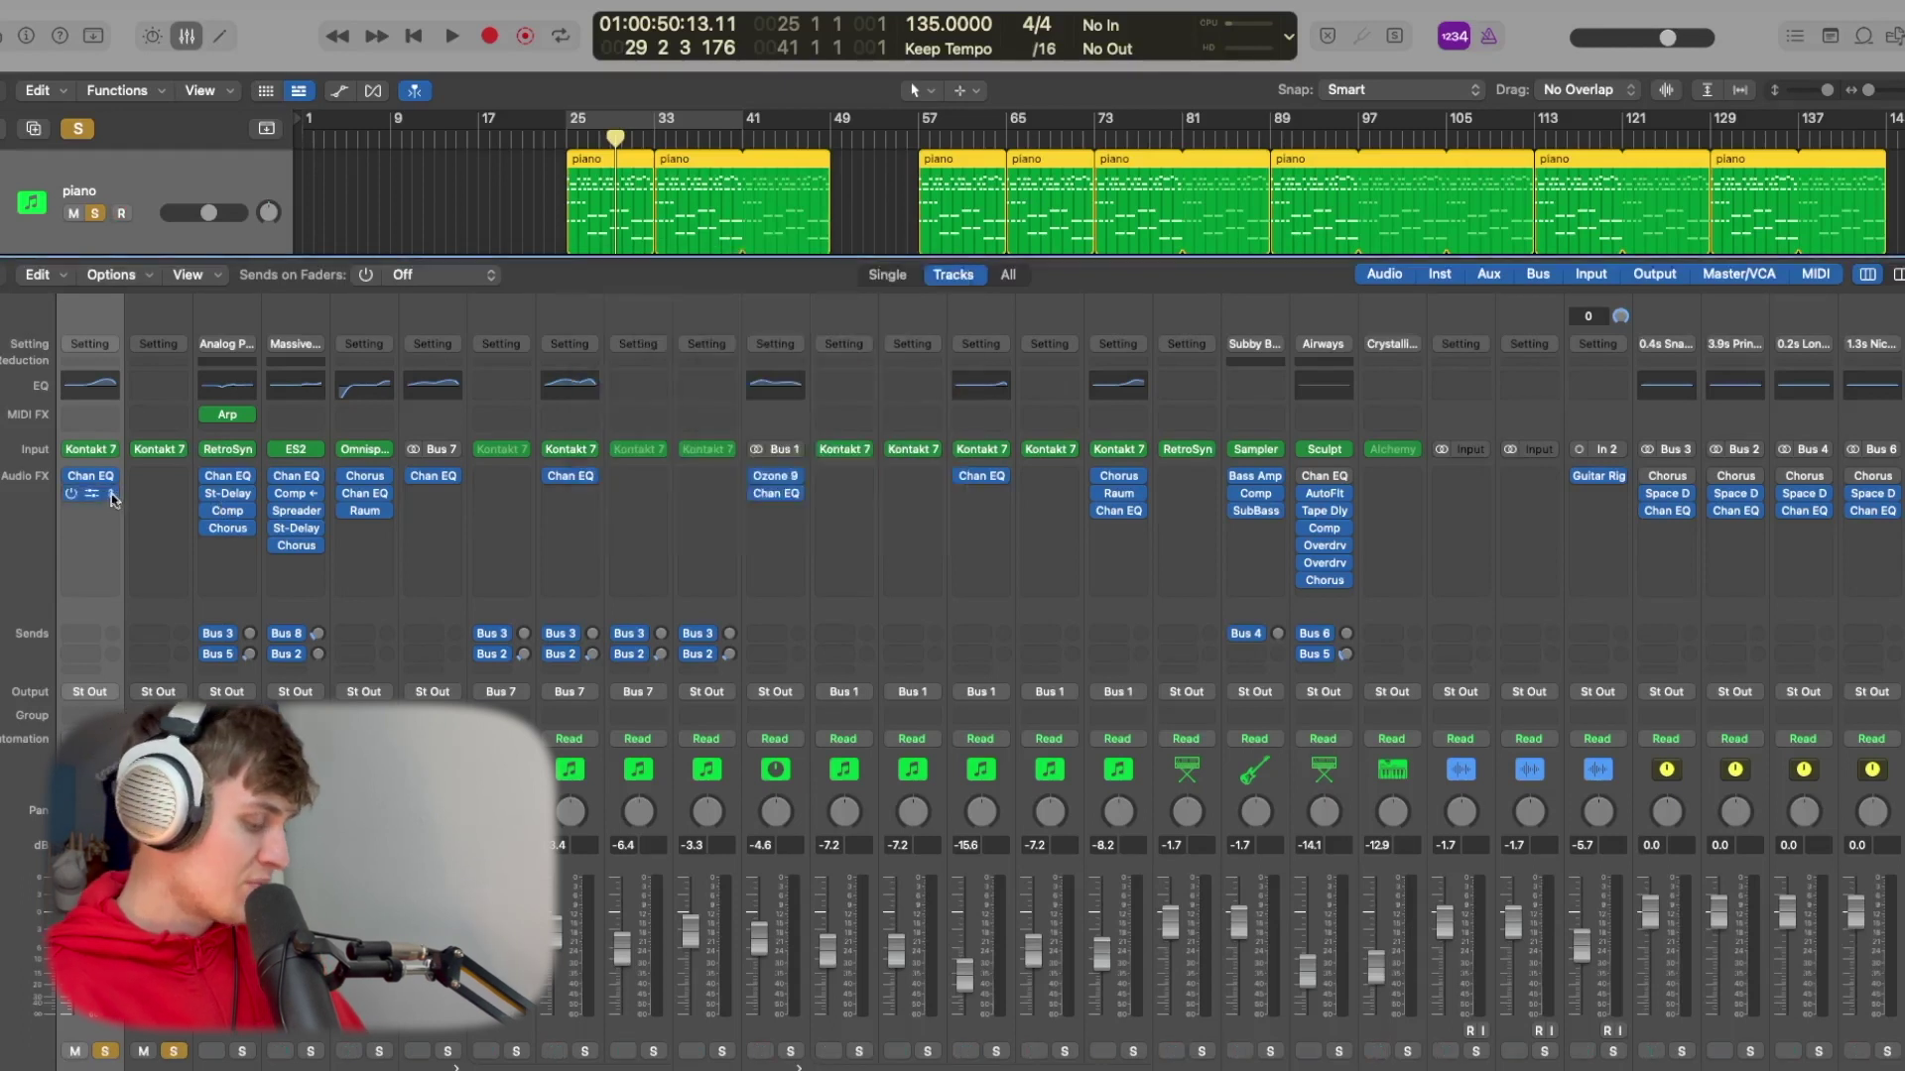
left_click_drag(90, 501, 159, 493)
left_click(159, 493)
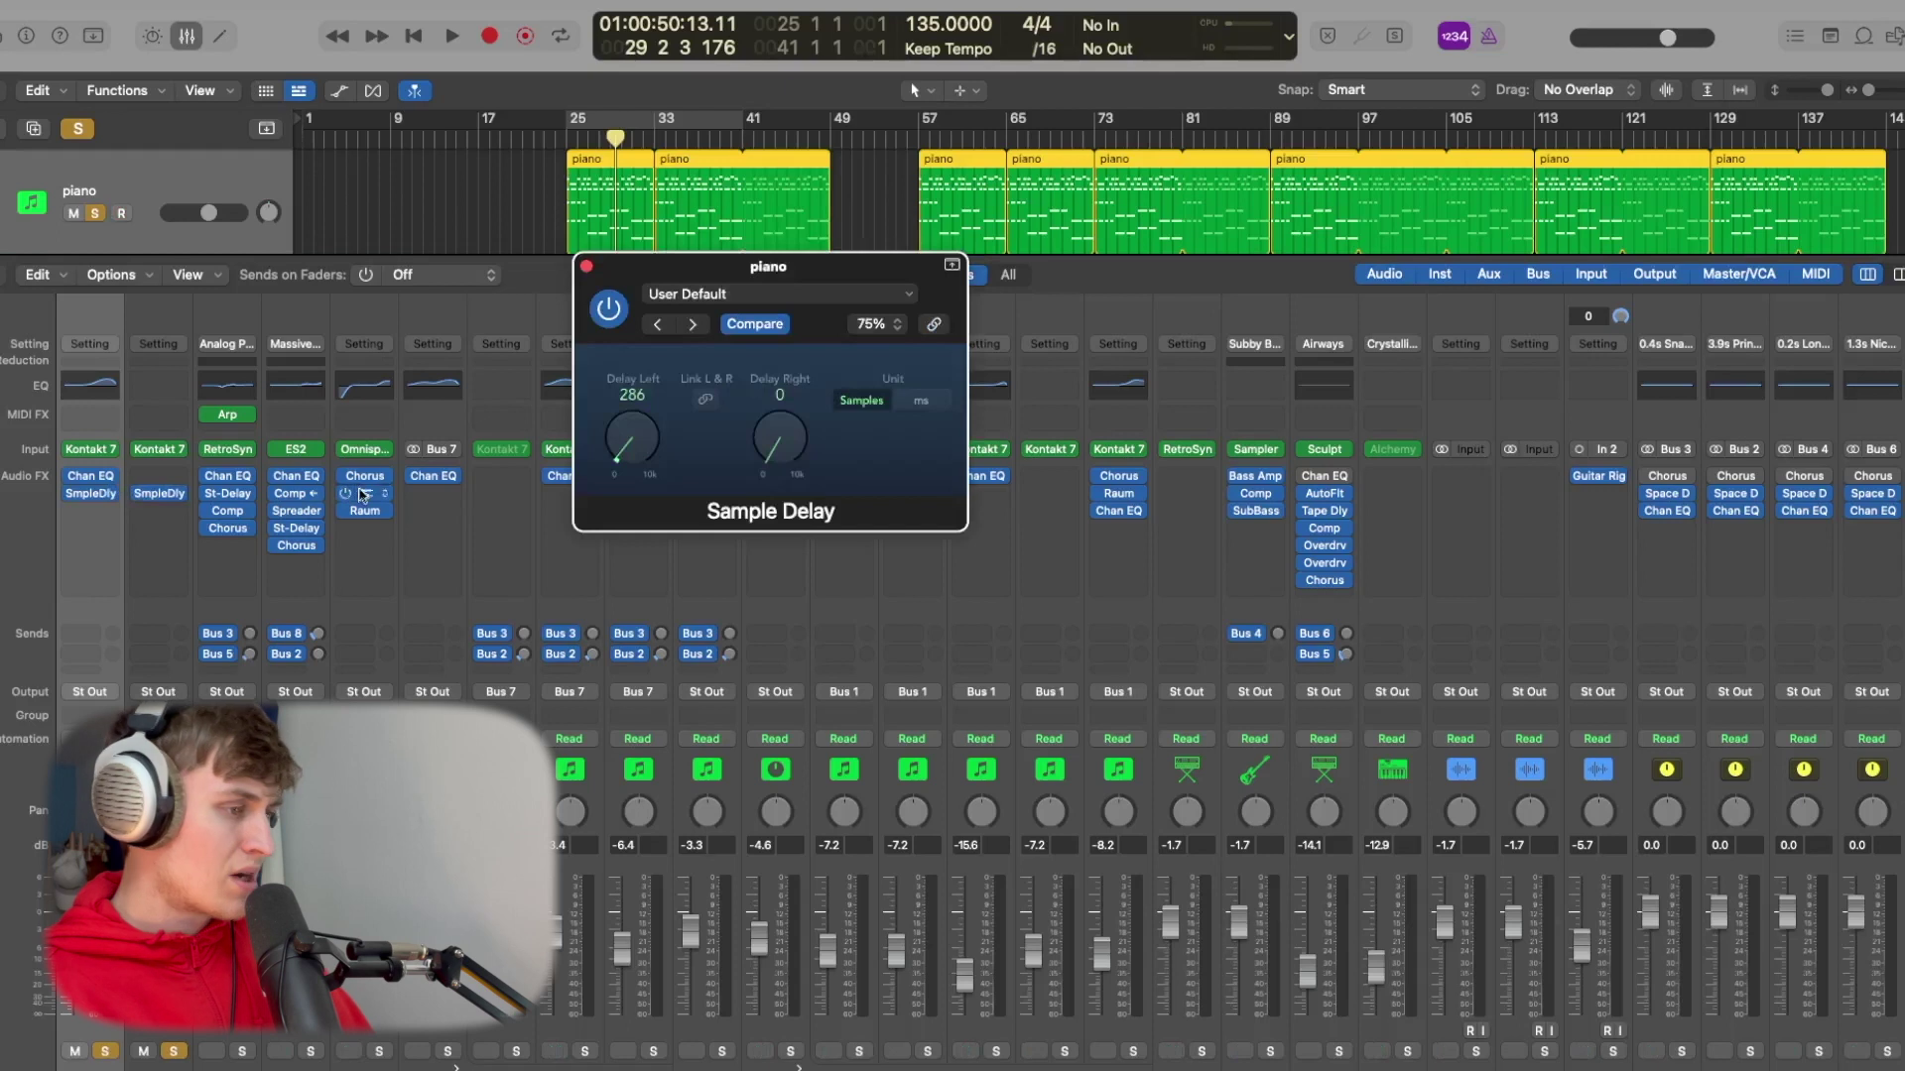
left_click_drag(760, 476, 760, 462)
left_click(586, 266)
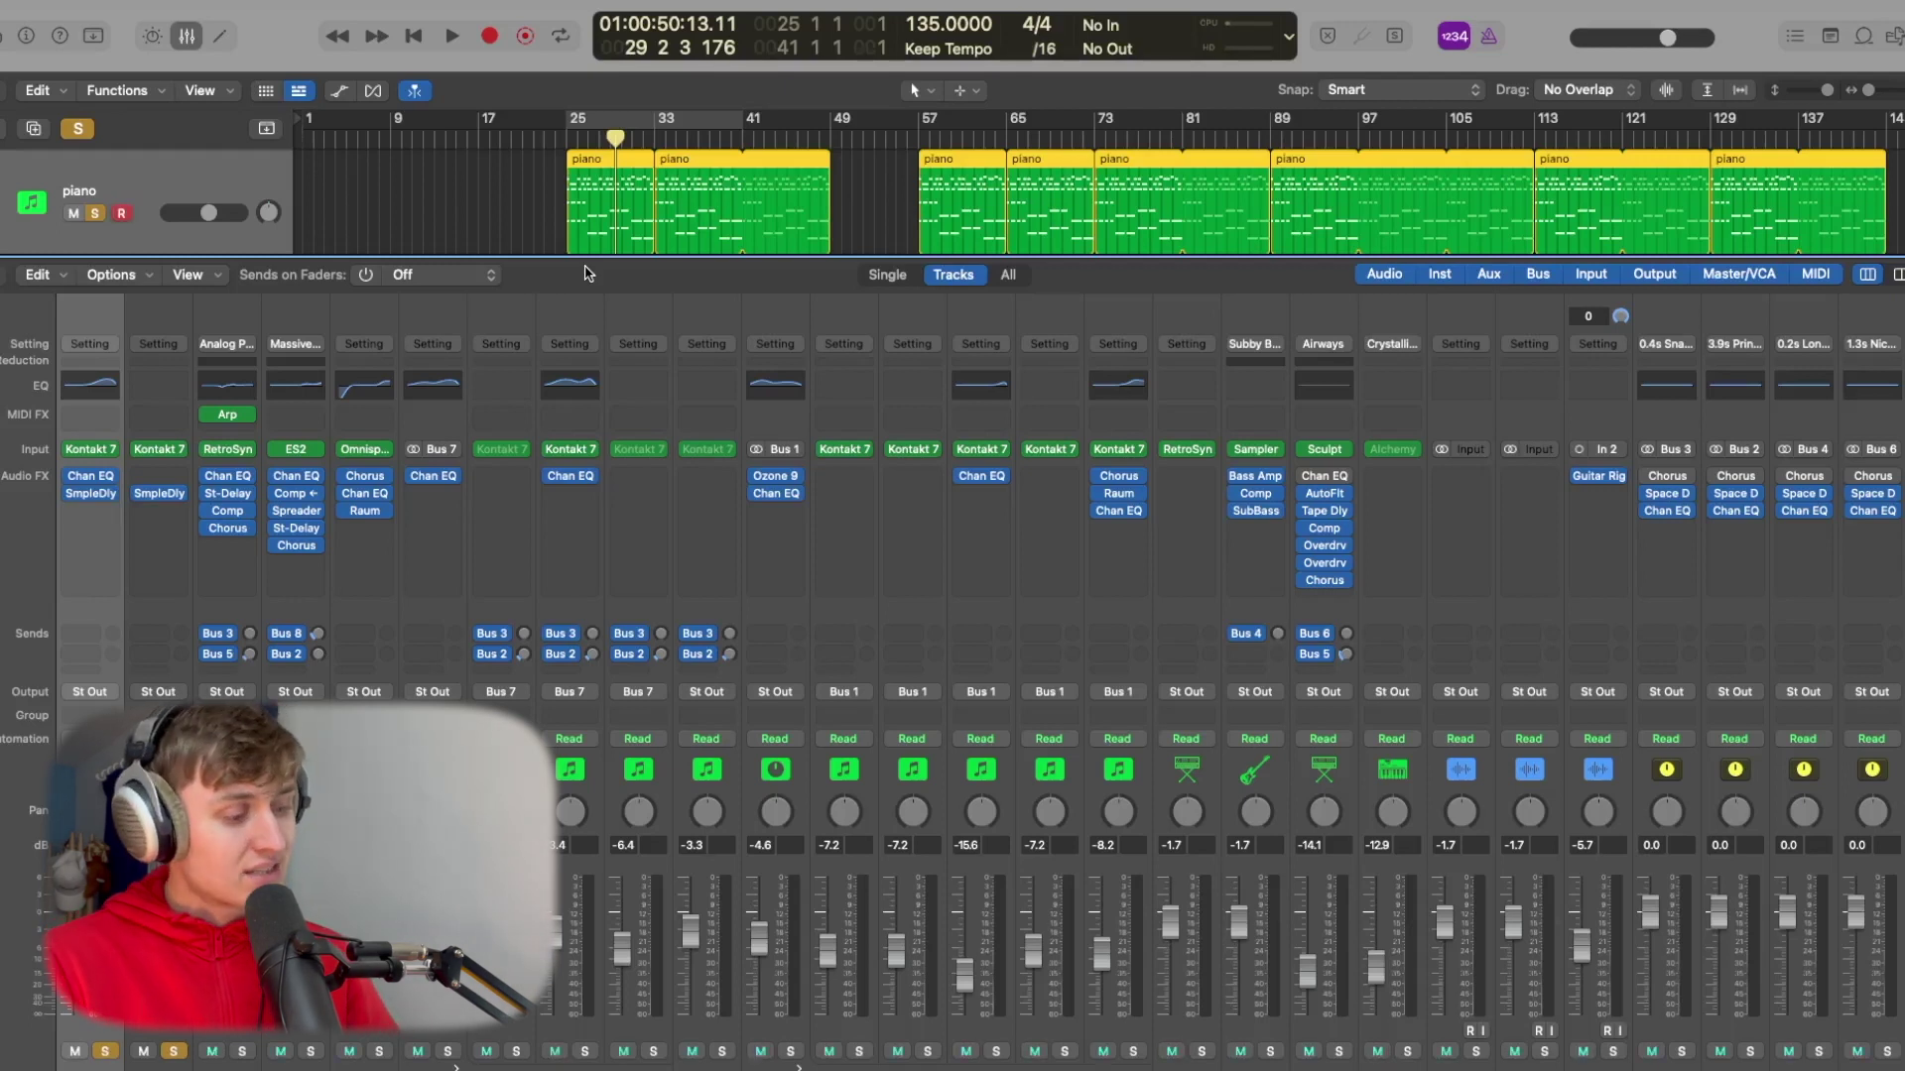
key("x")
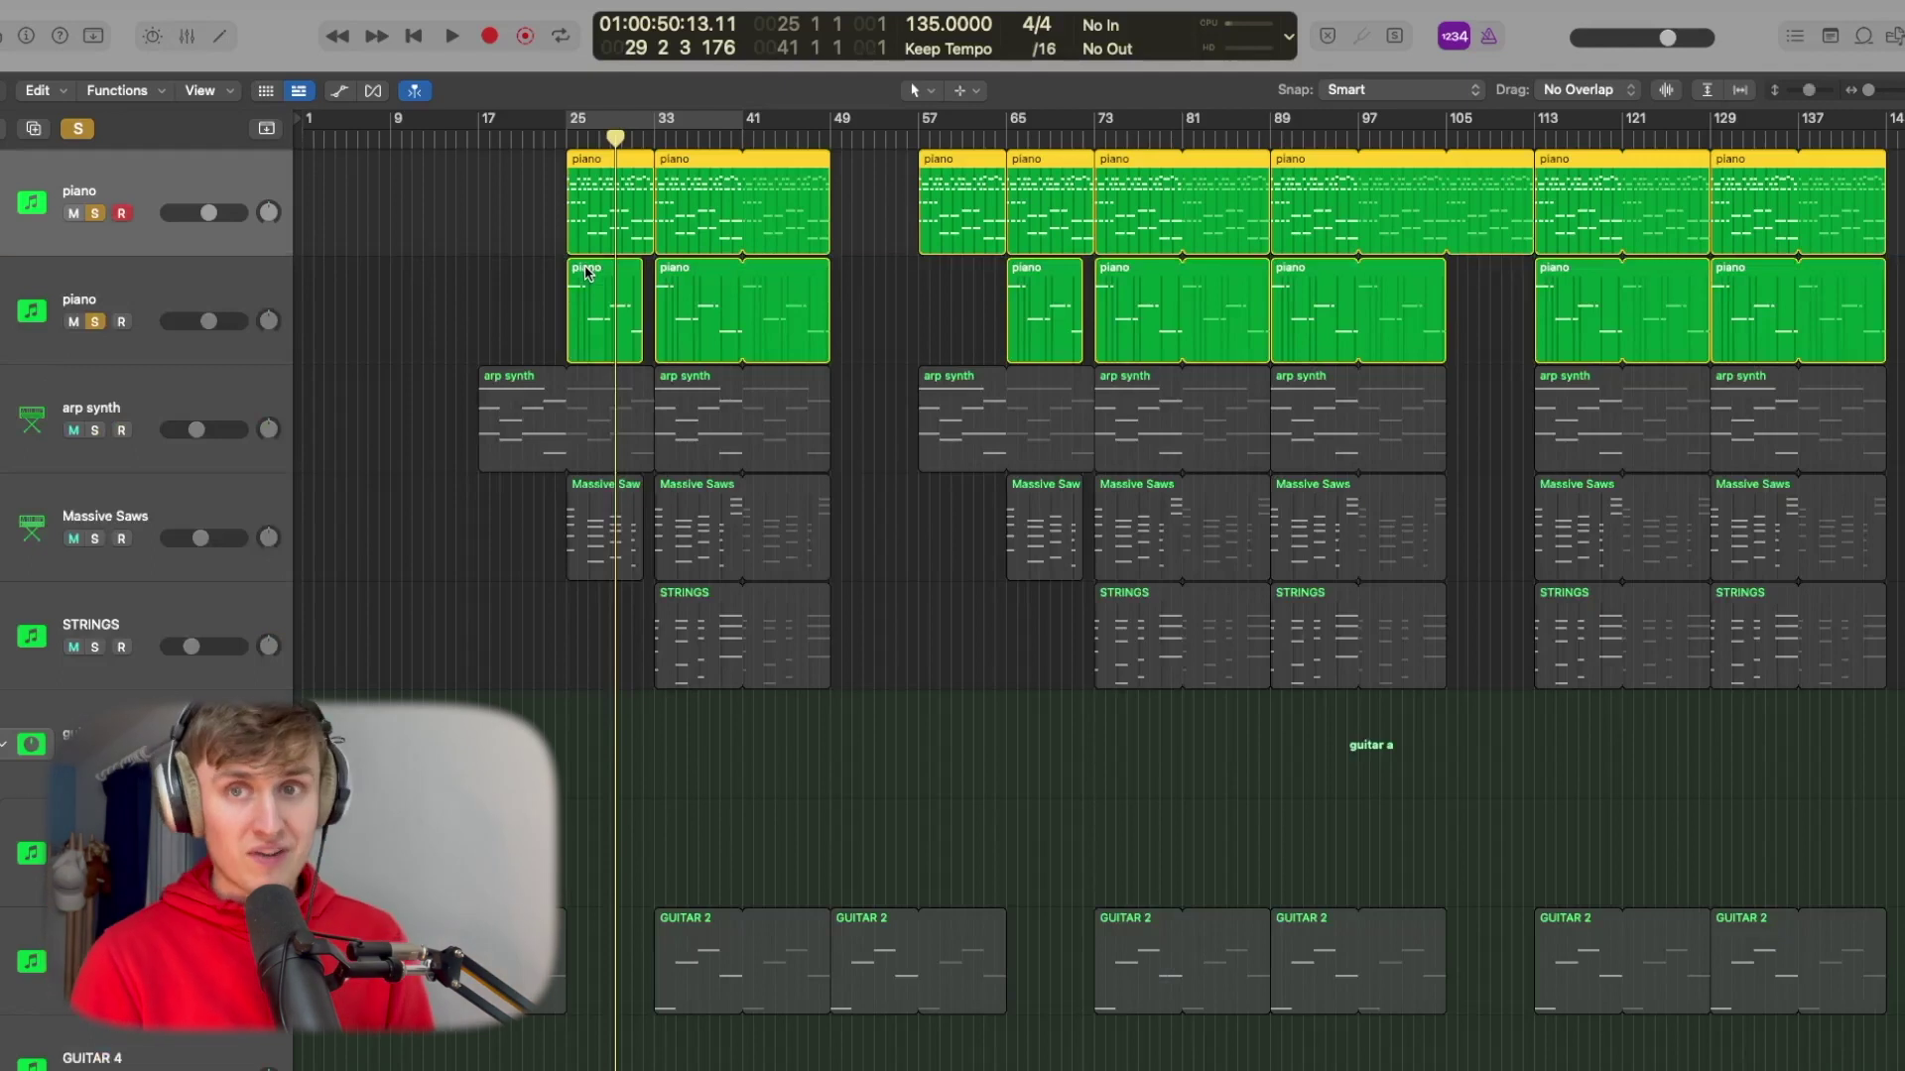
- Play the soloed pianos from bar 33 while toggling the bypass of the first piano's Sample Delay to compare the sound
left_click(655, 140)
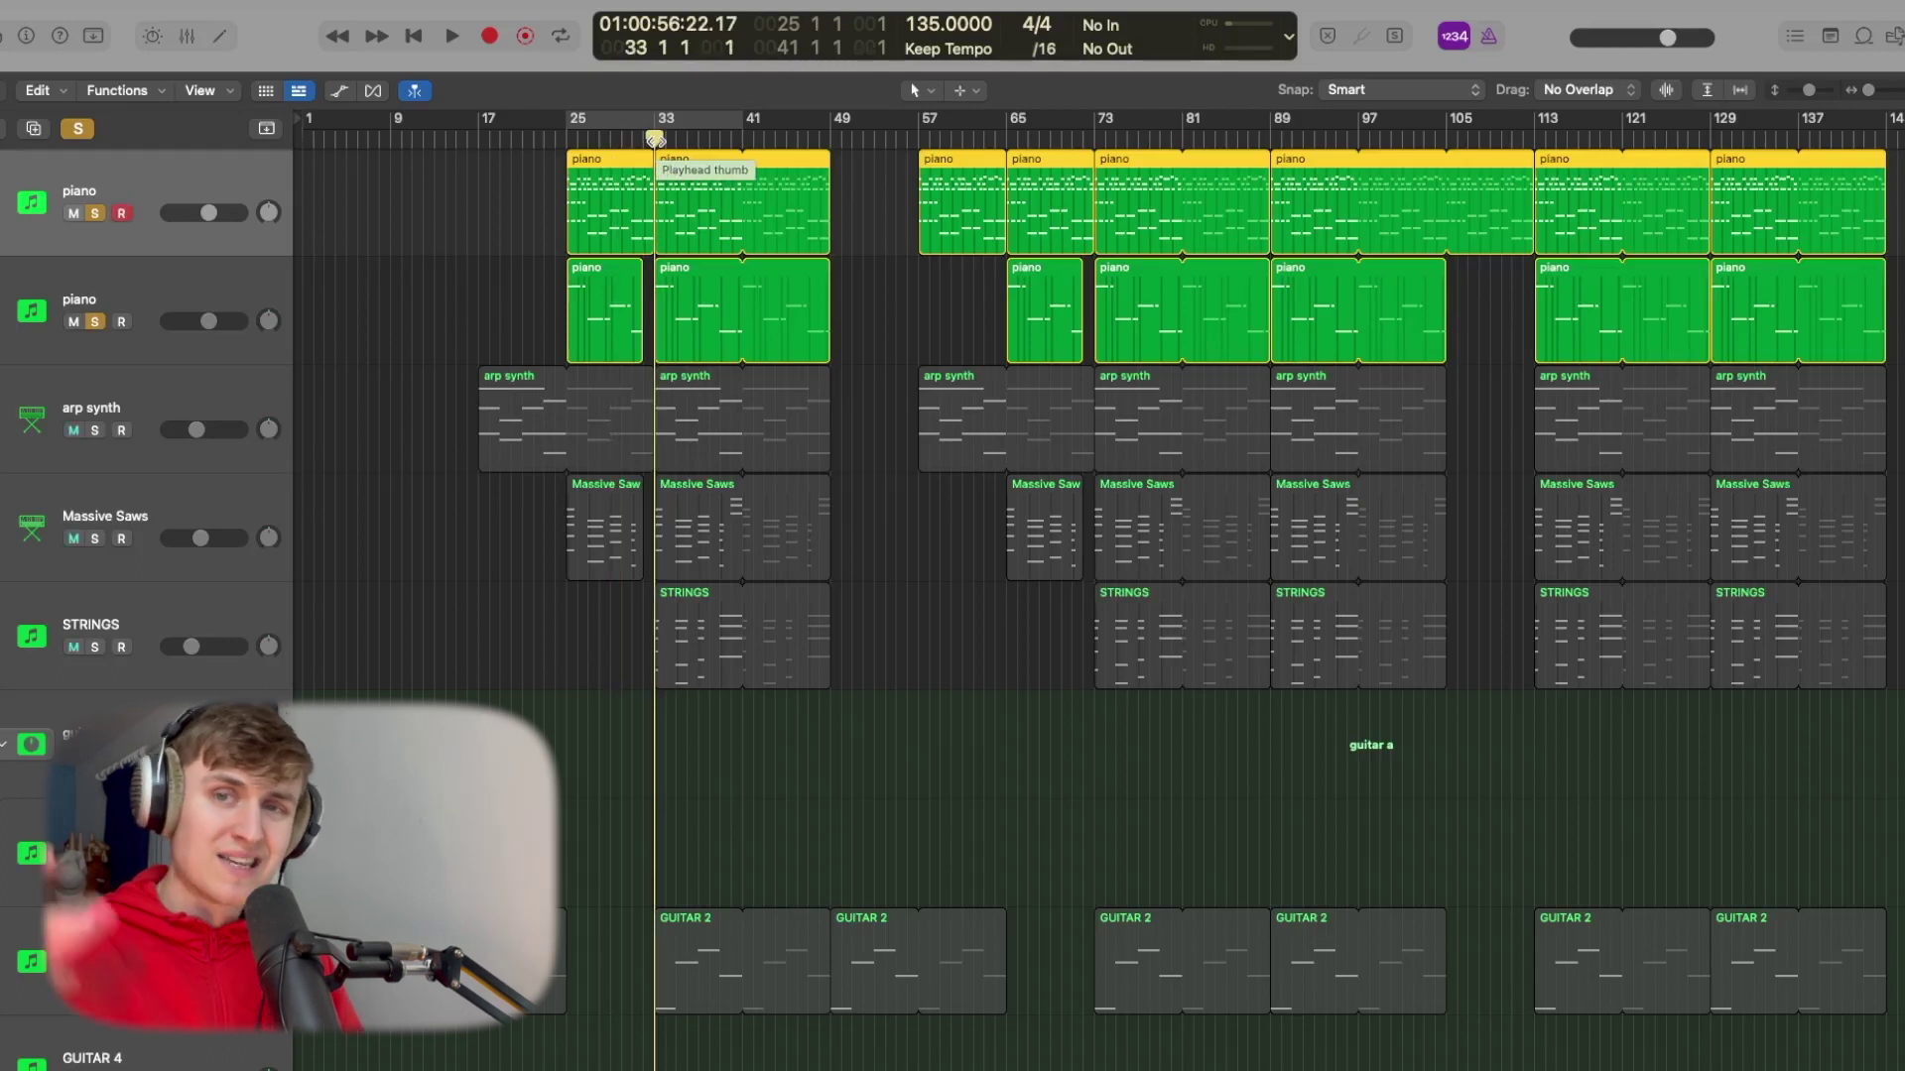
key("space")
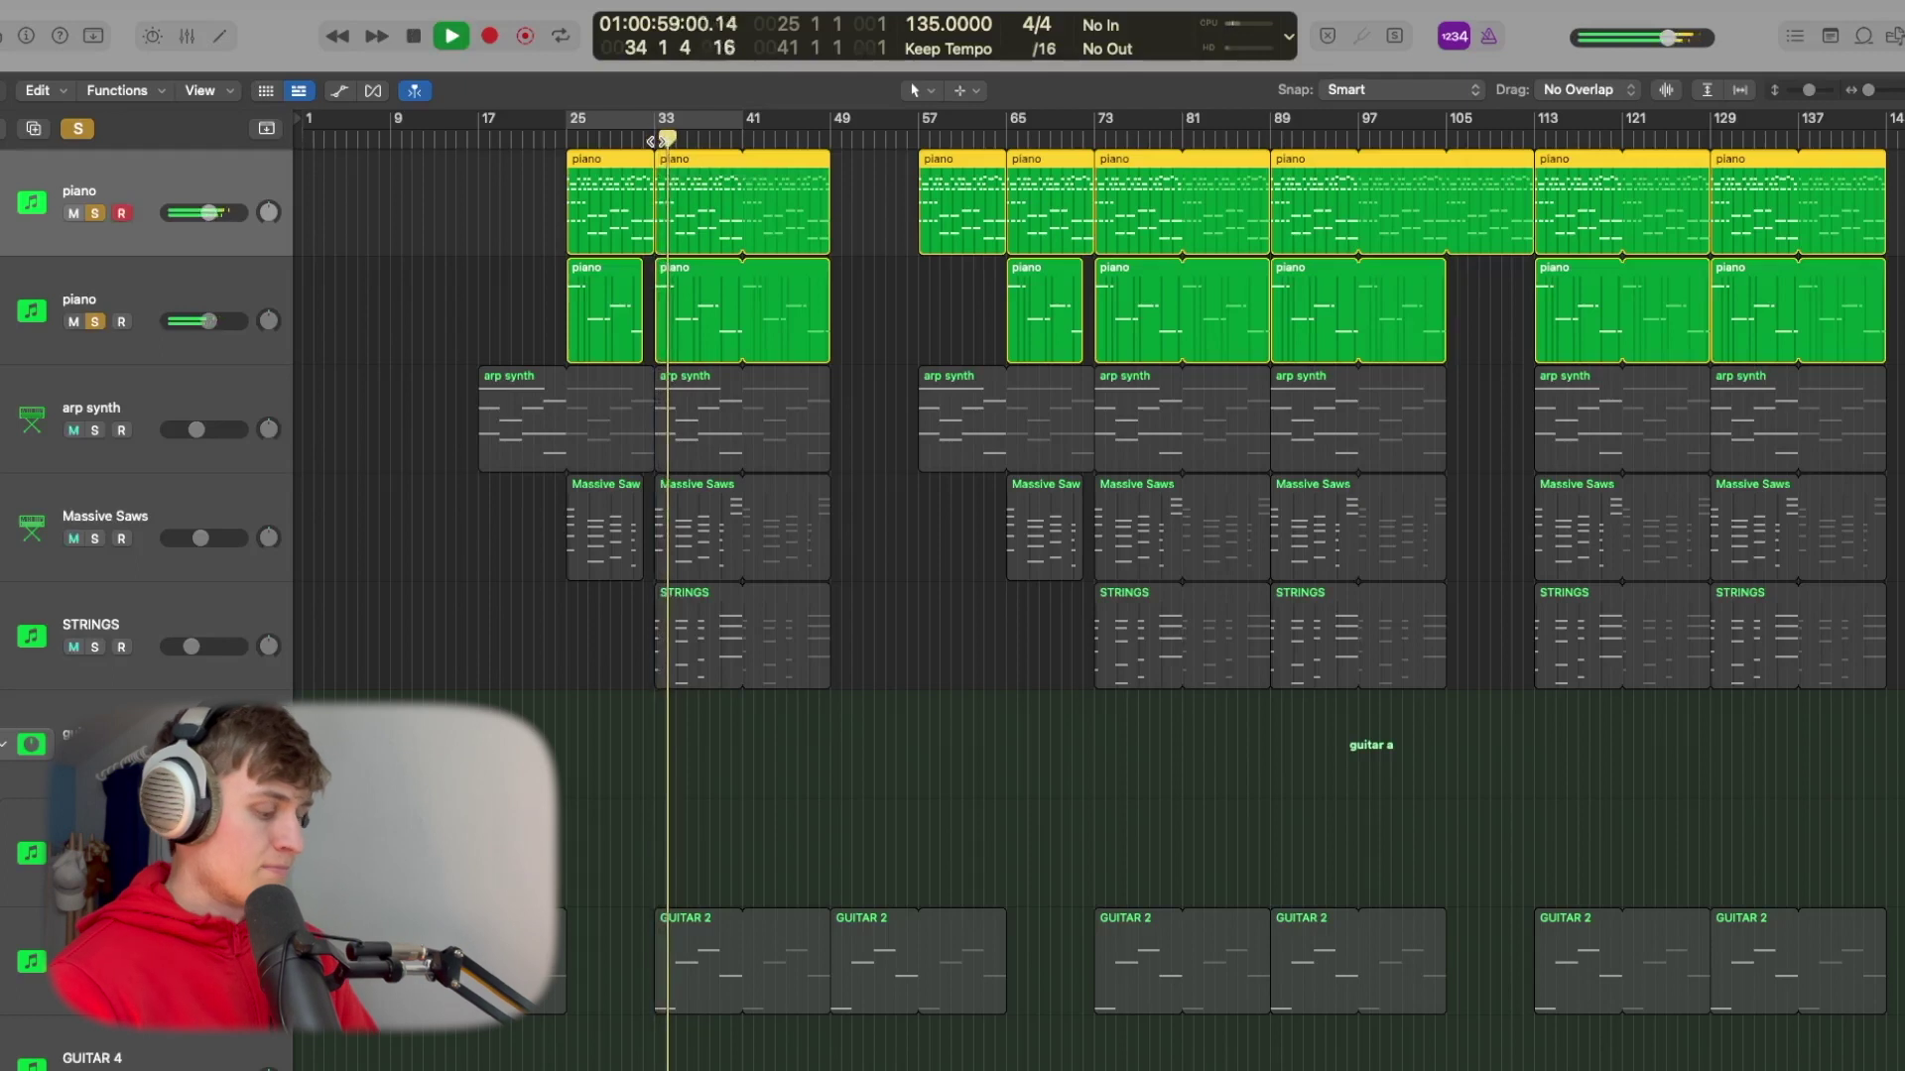
key("x")
left_click(71, 492)
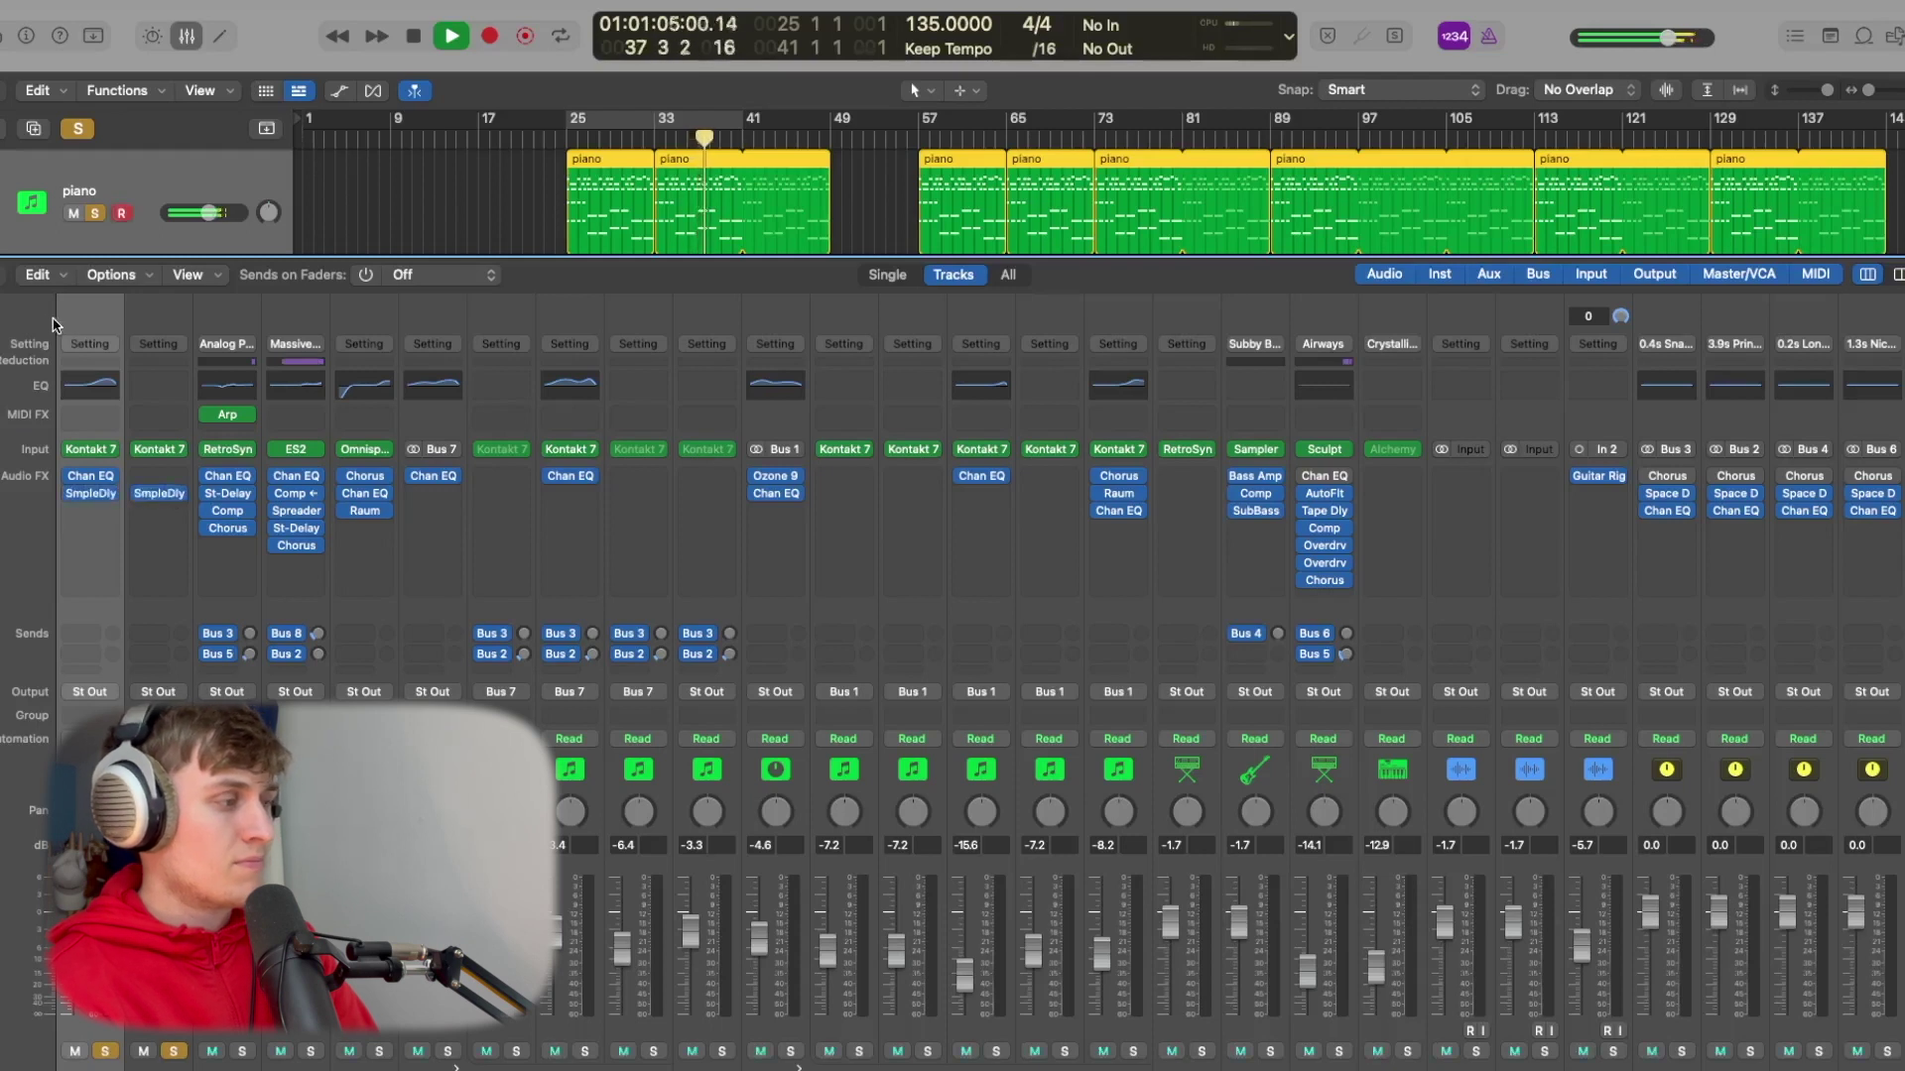
key("space")
key("x")
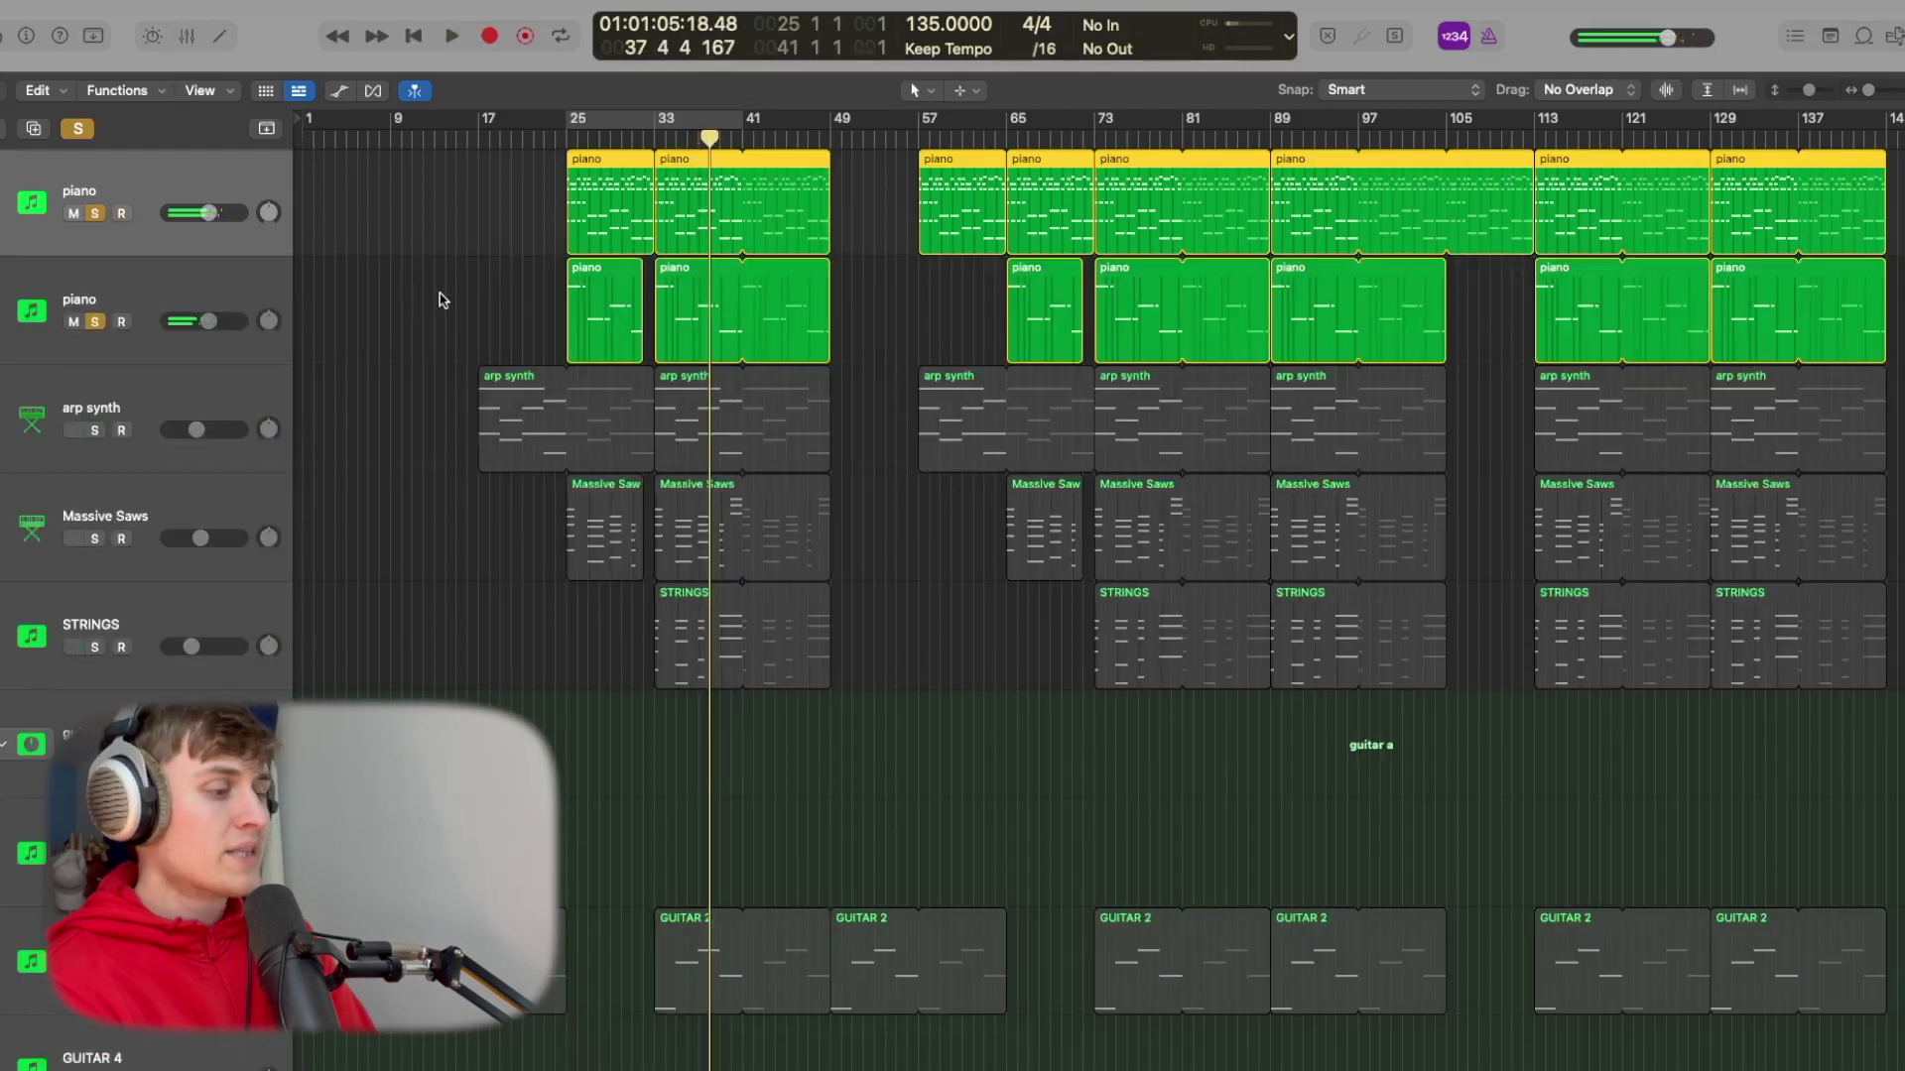
- Select the arp synth track, solo it alongside the pianos and return the playhead to bar 33
left_click(142, 404)
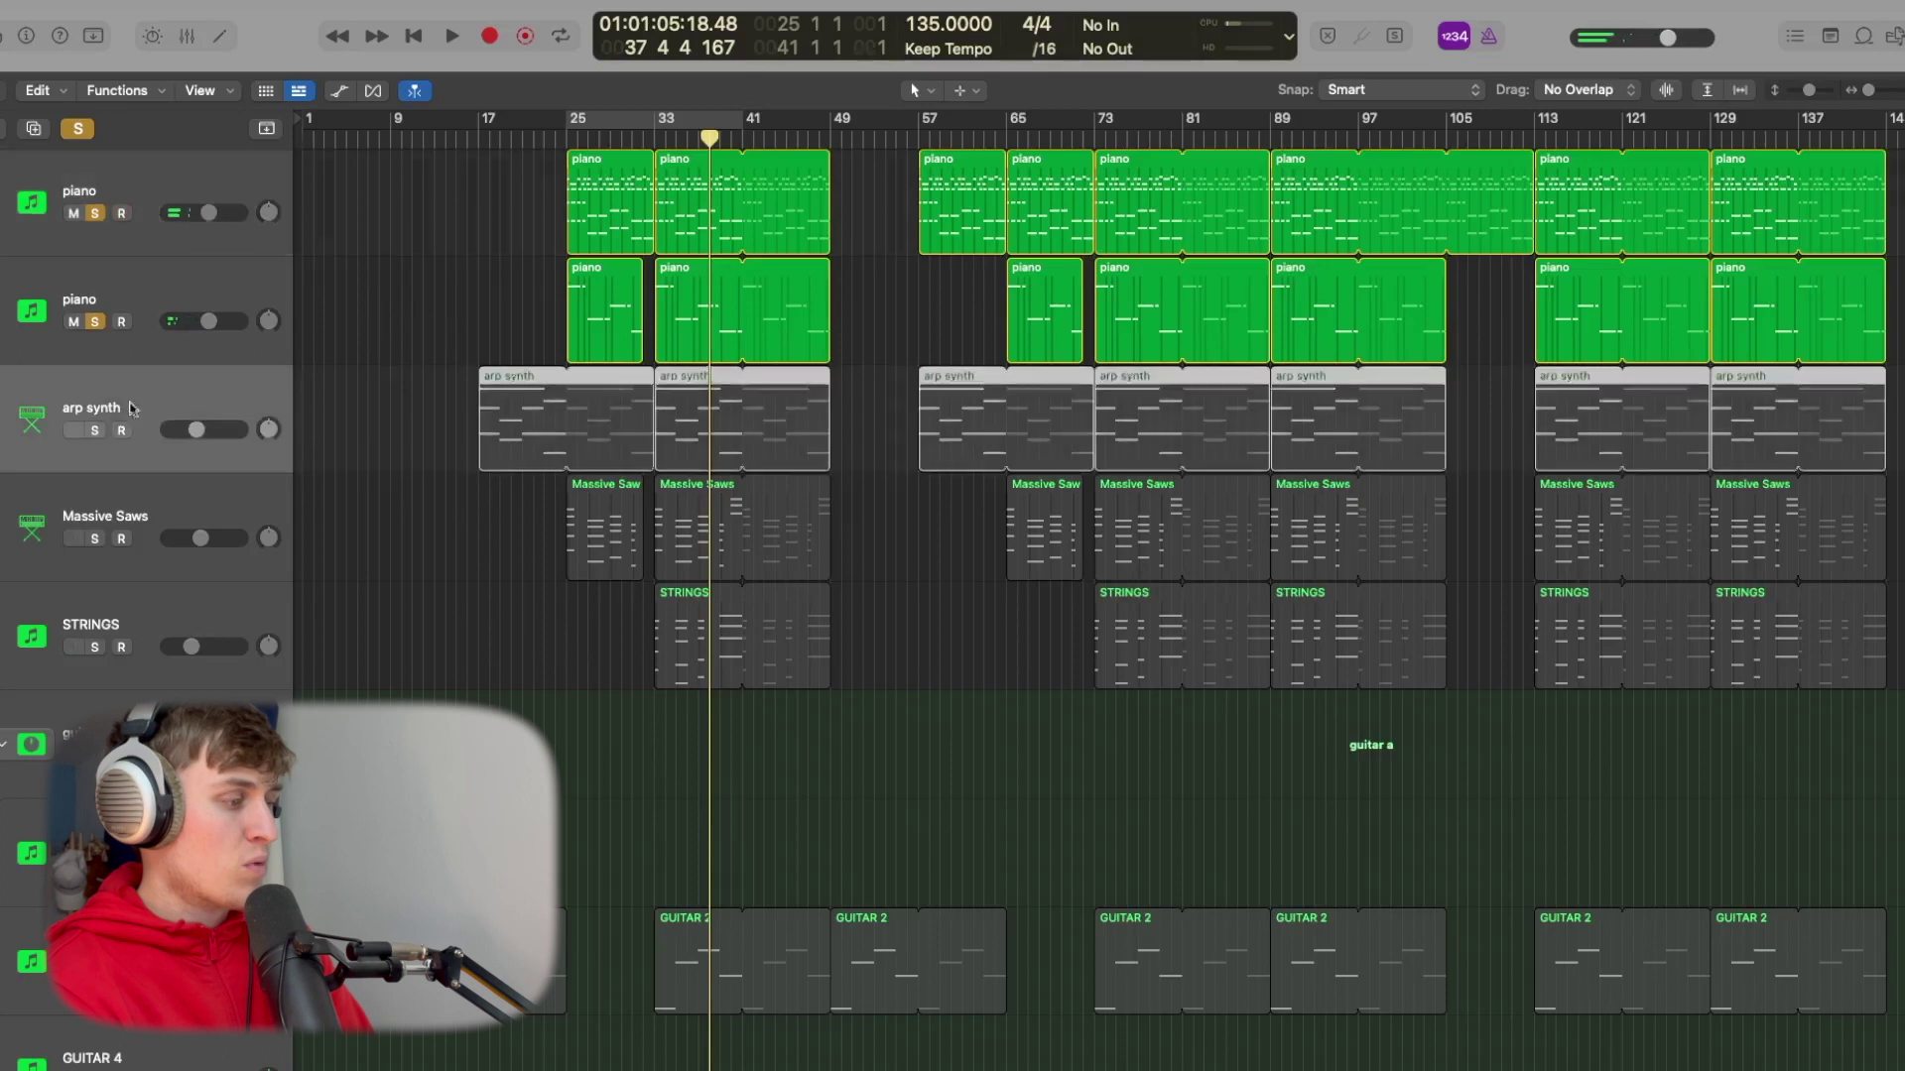
left_click(655, 140)
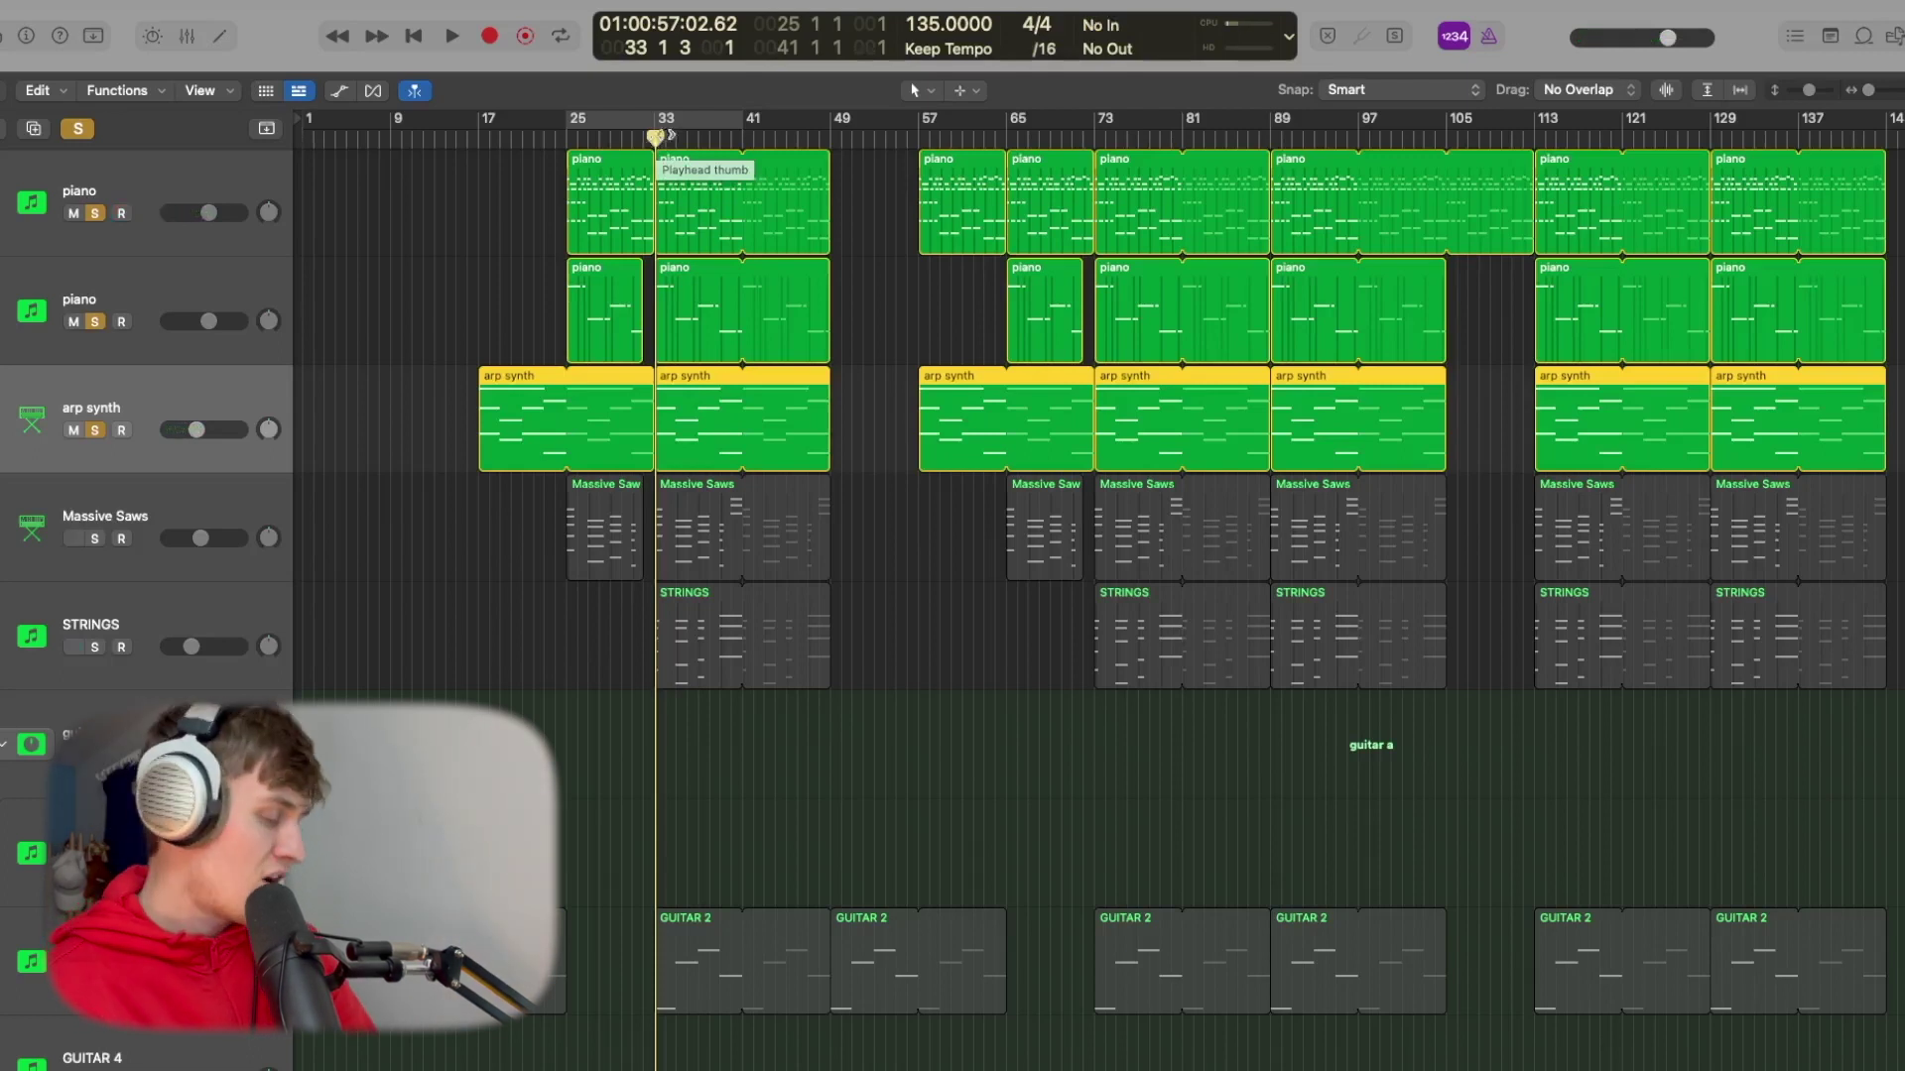
key("x")
mouse_move(240, 454)
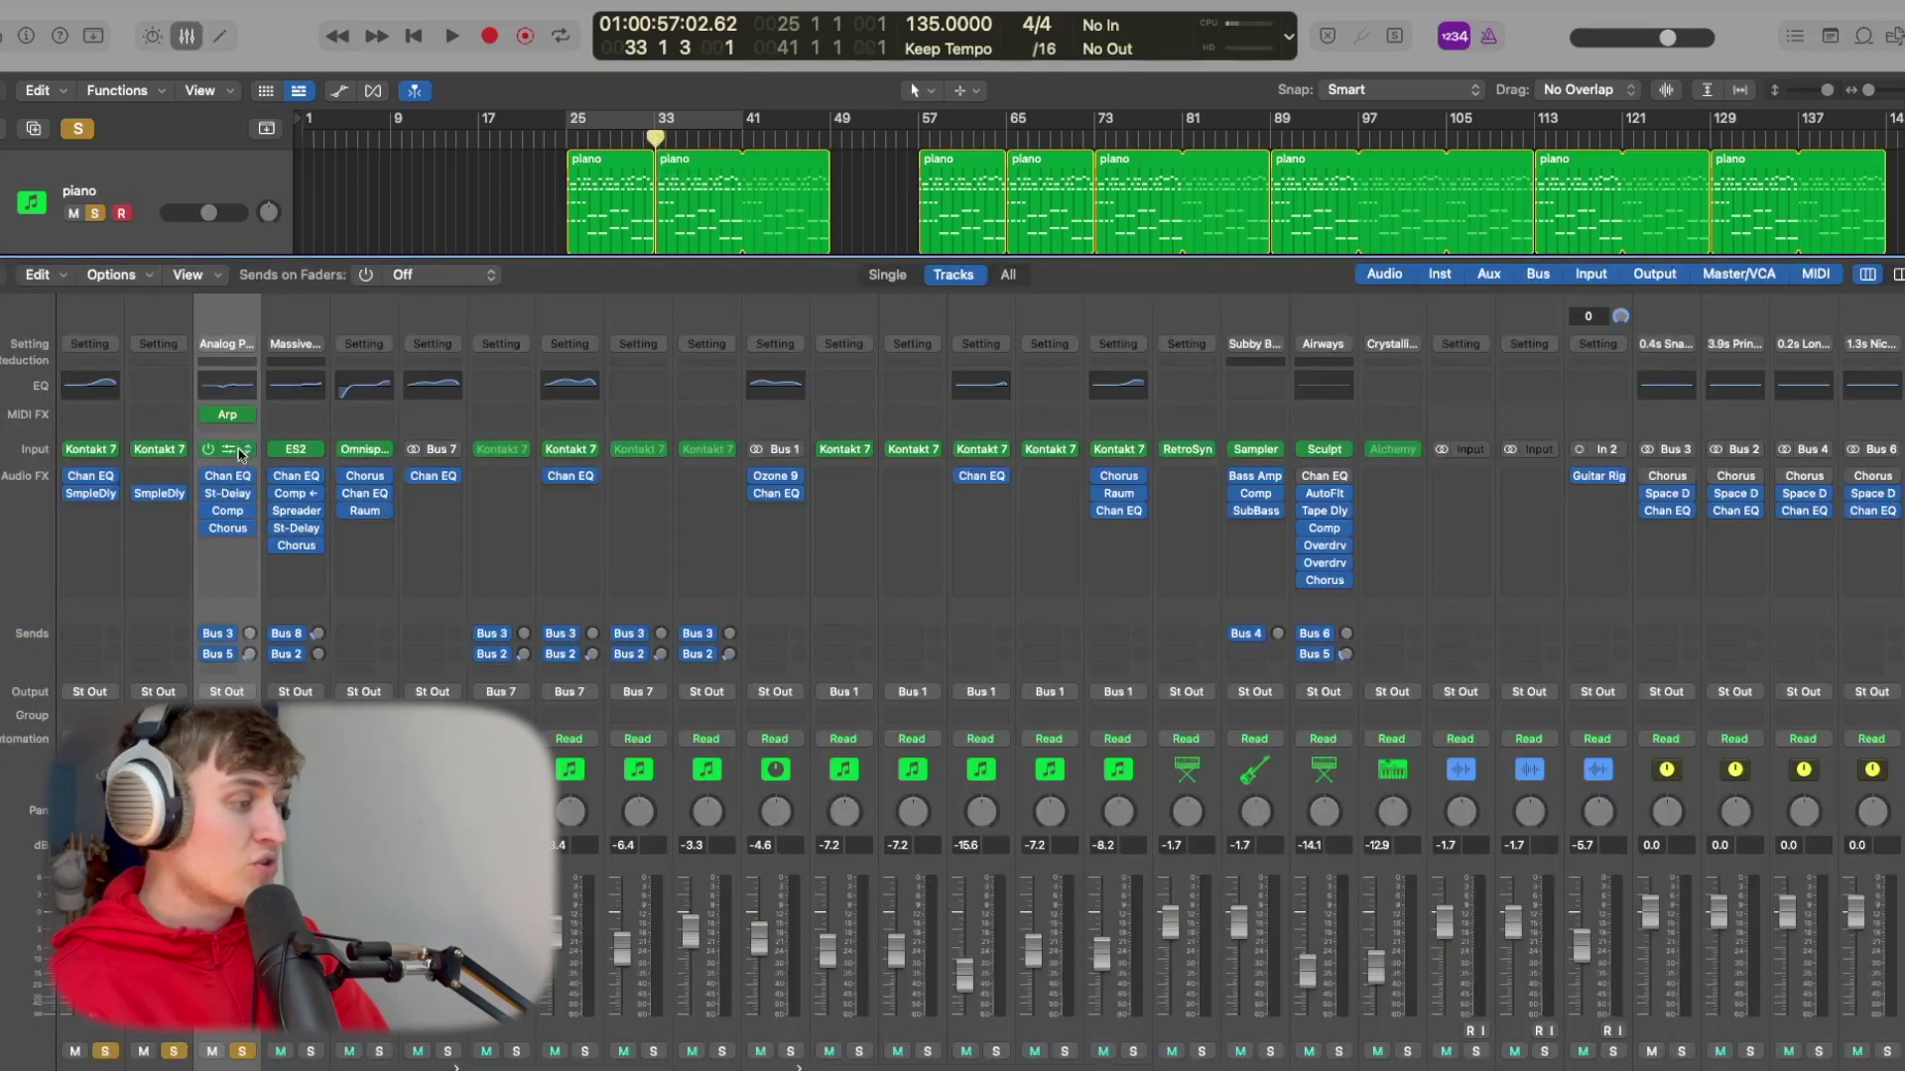
left_click(189, 37)
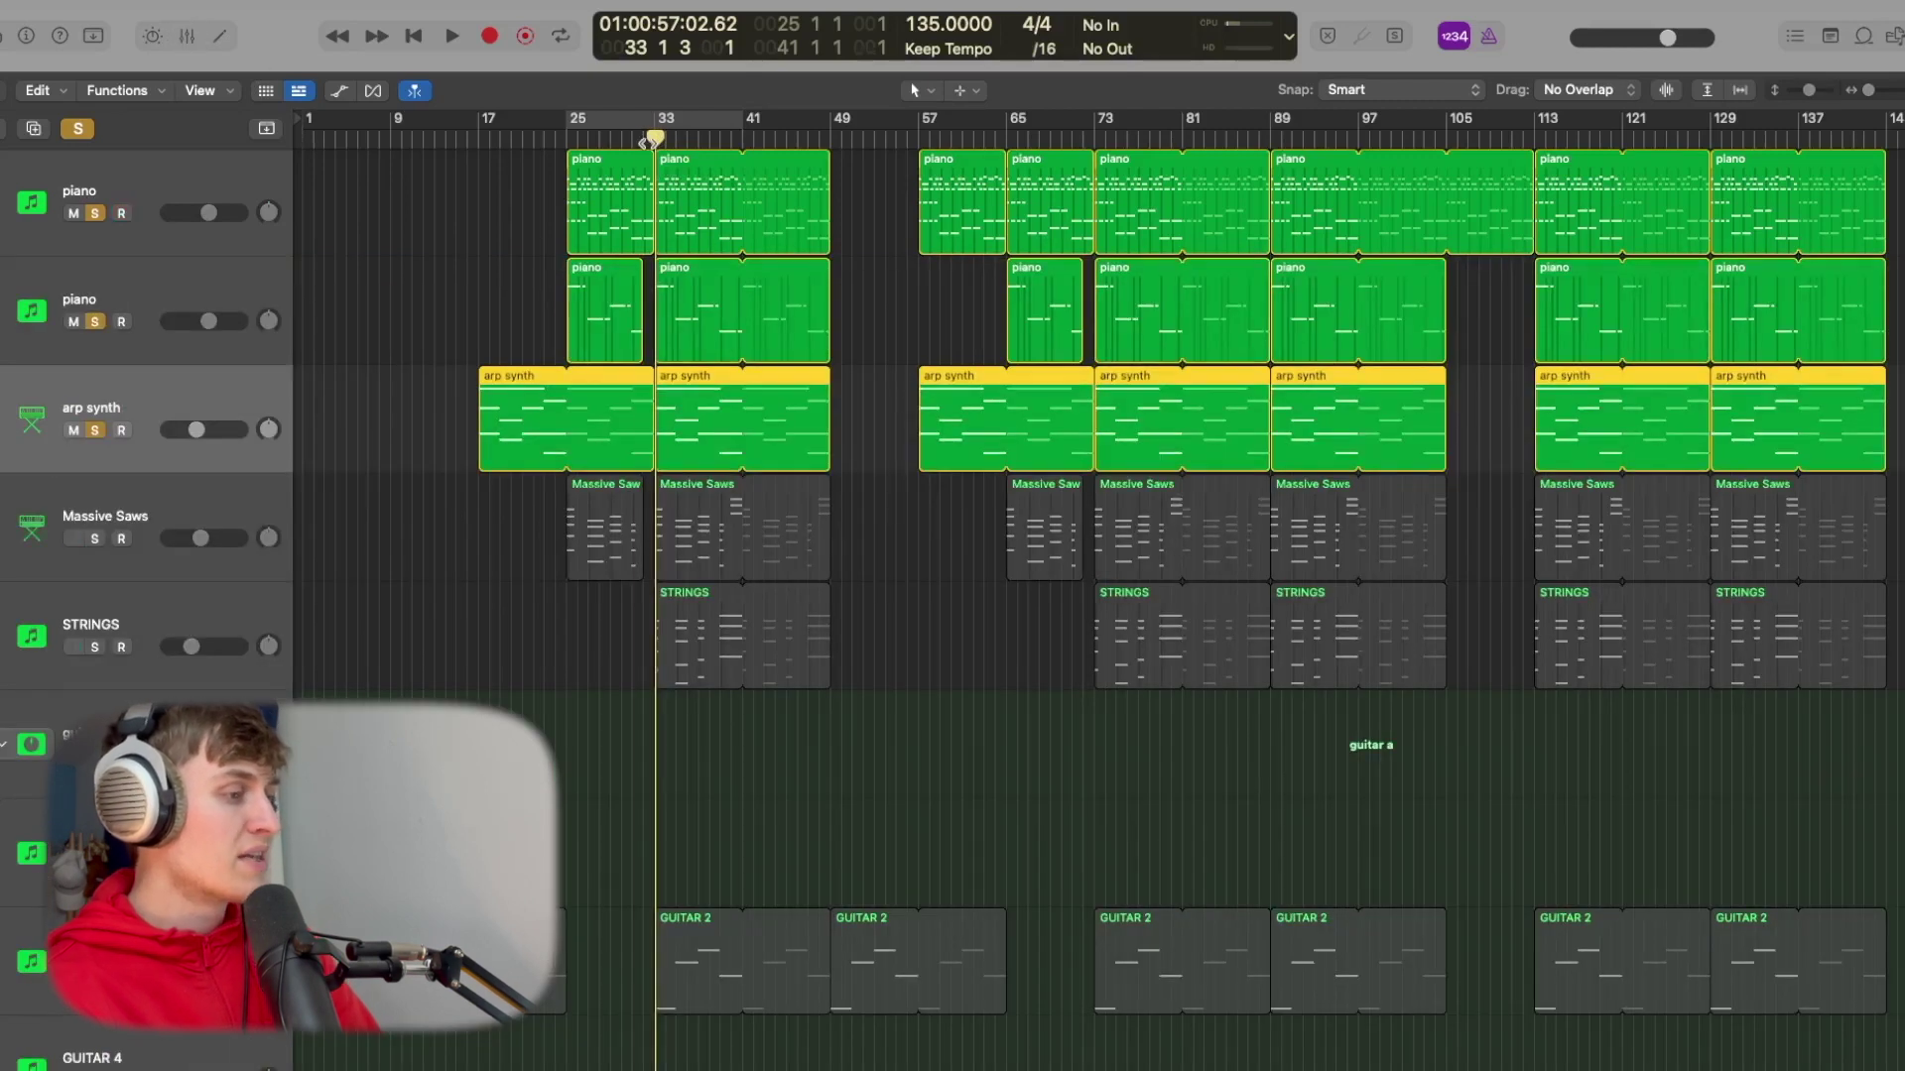
- Play from bar 33, briefly silencing both piano tracks to hear the arp synth alone, and bring the pianos back in
key("space")
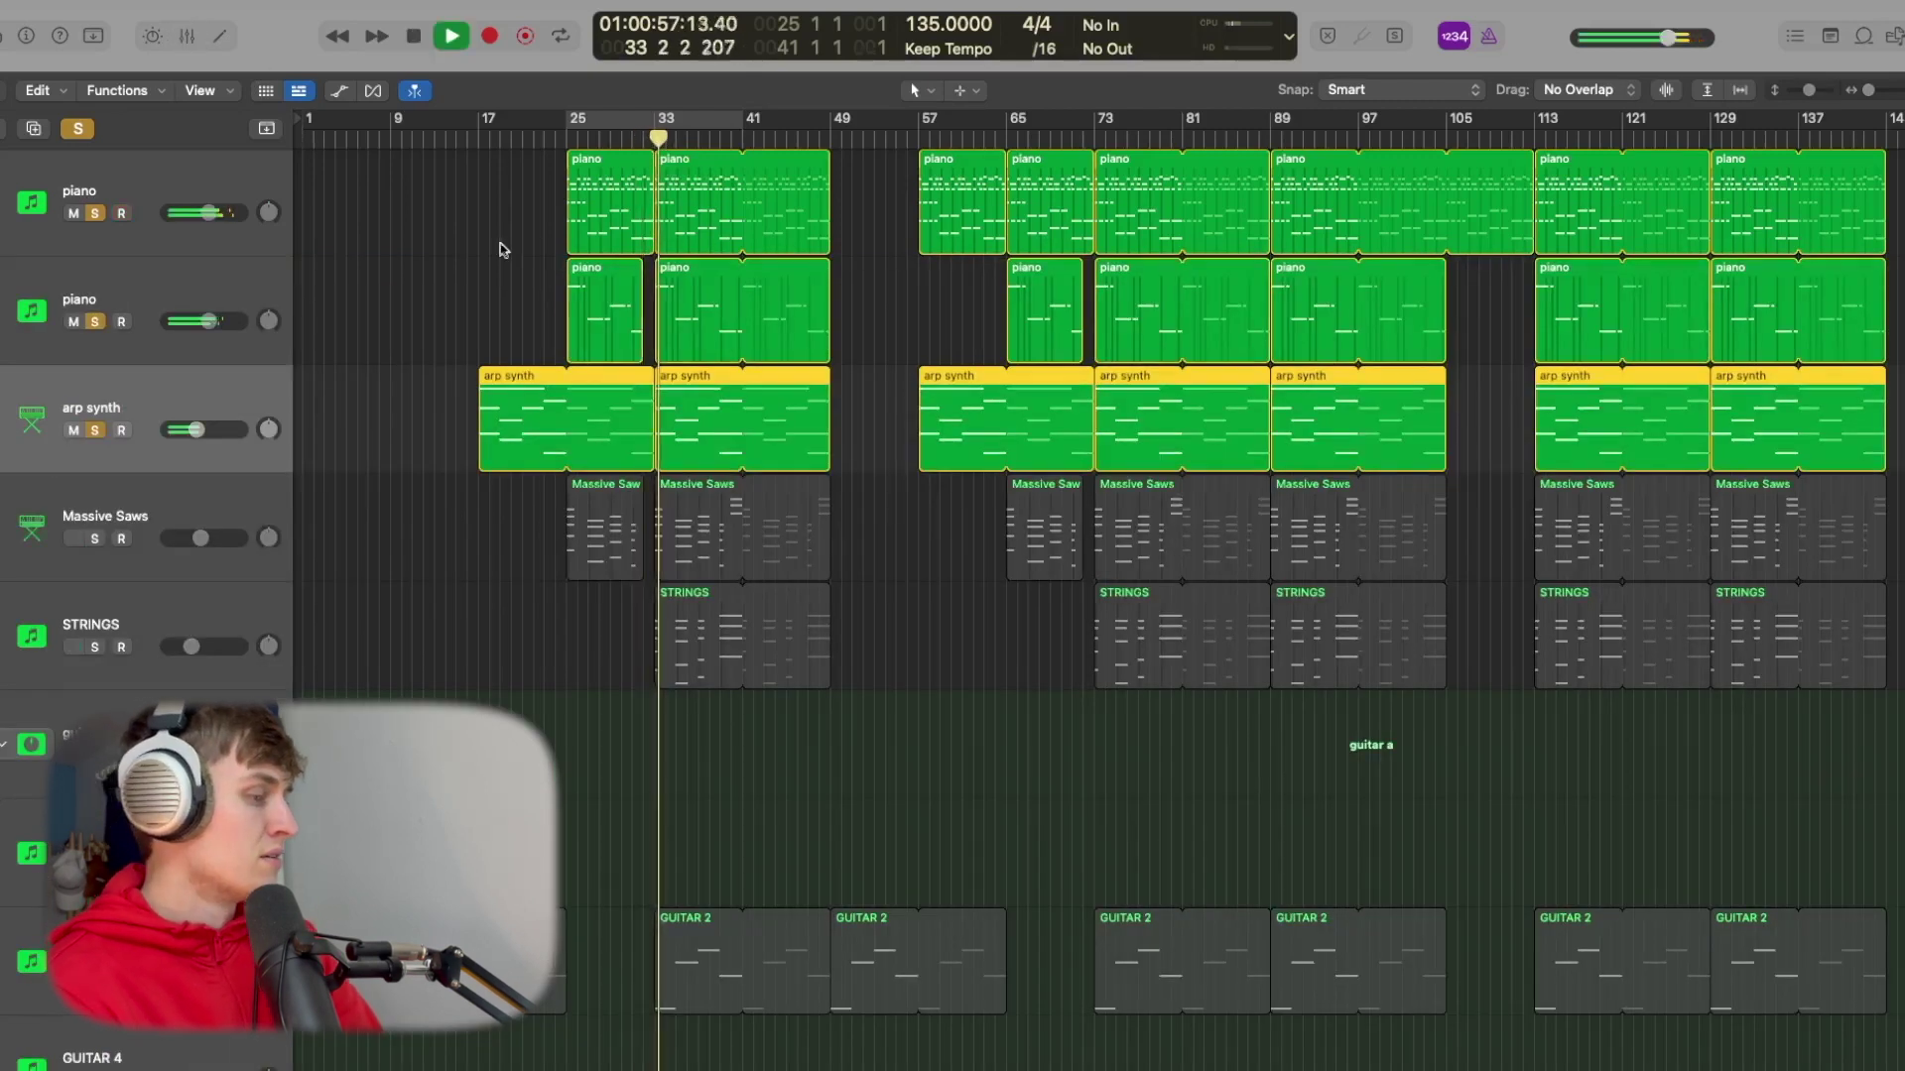
left_click(73, 321)
left_click(74, 213)
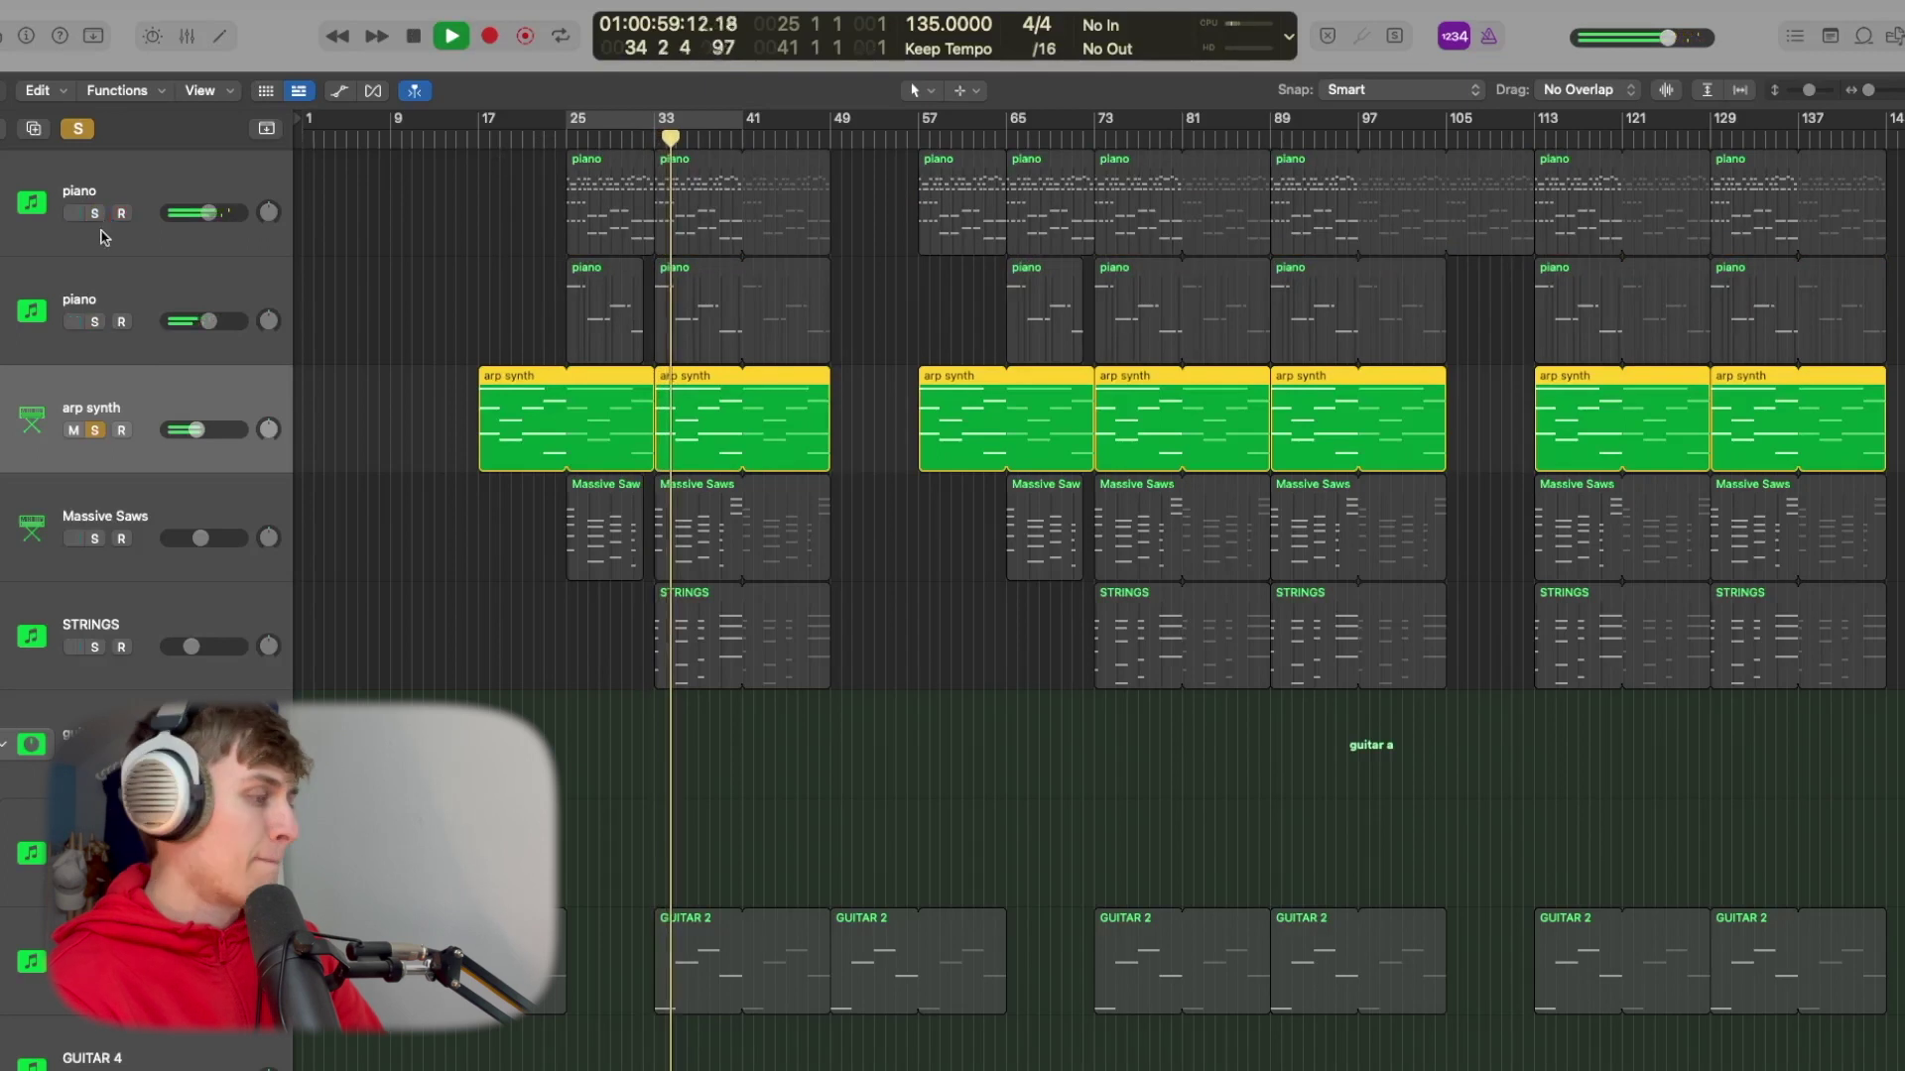
left_click_drag(74, 213, 74, 321)
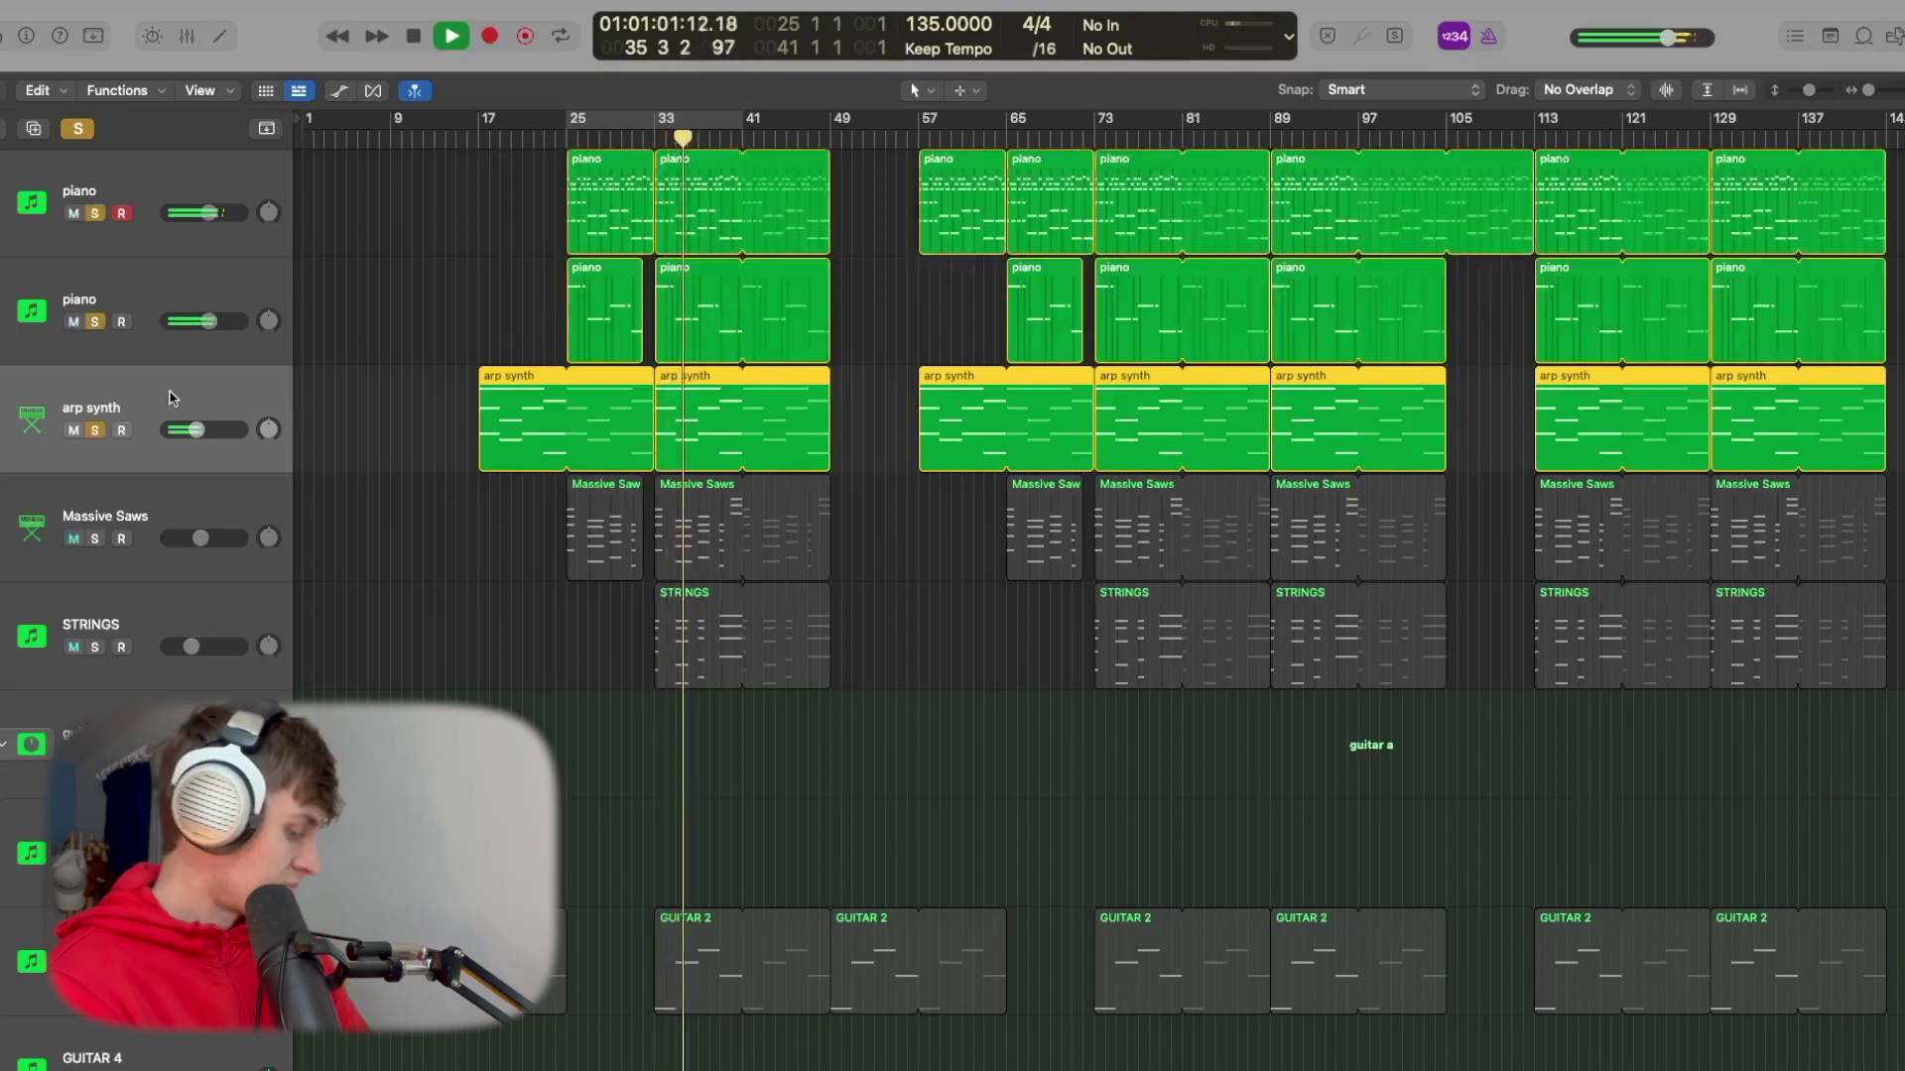
- Open the Arpeggiator MIDI effect on the arp synth channel to examine its settings during playback
key("x")
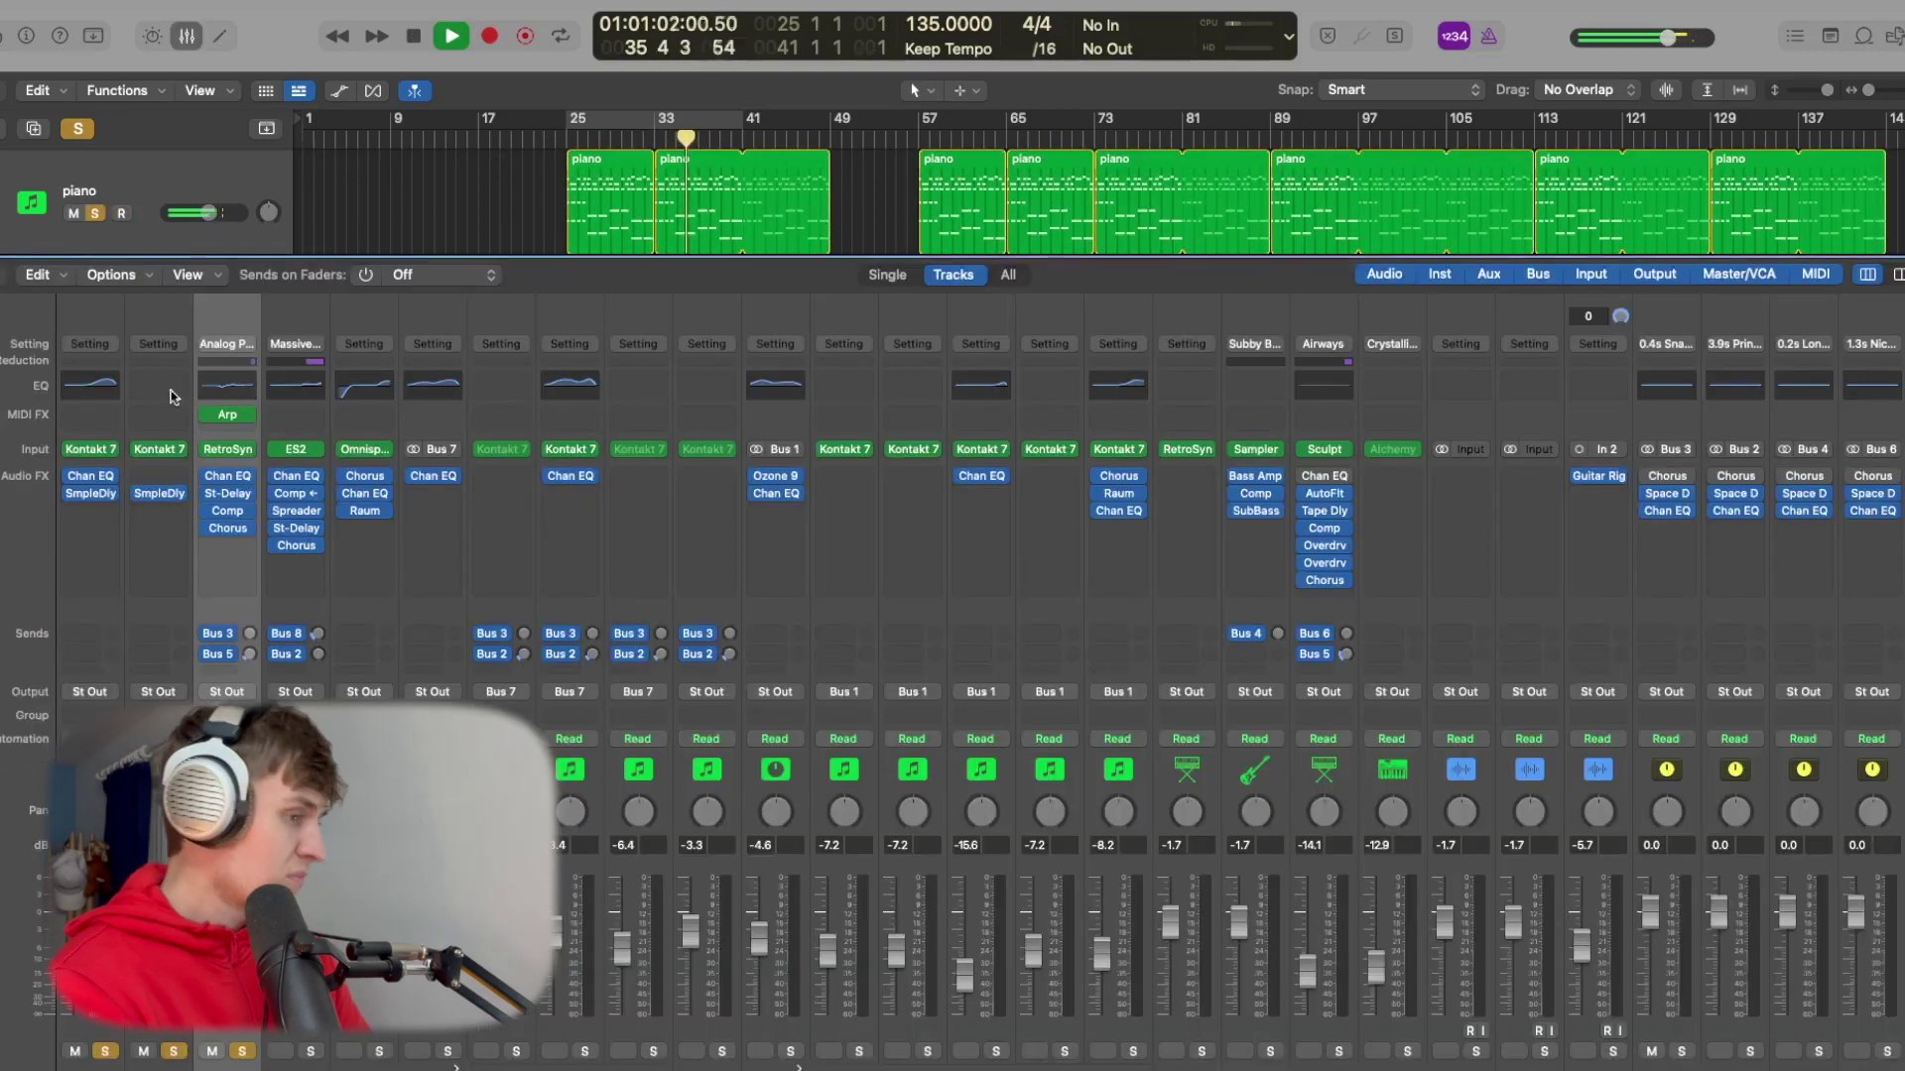
left_click(229, 417)
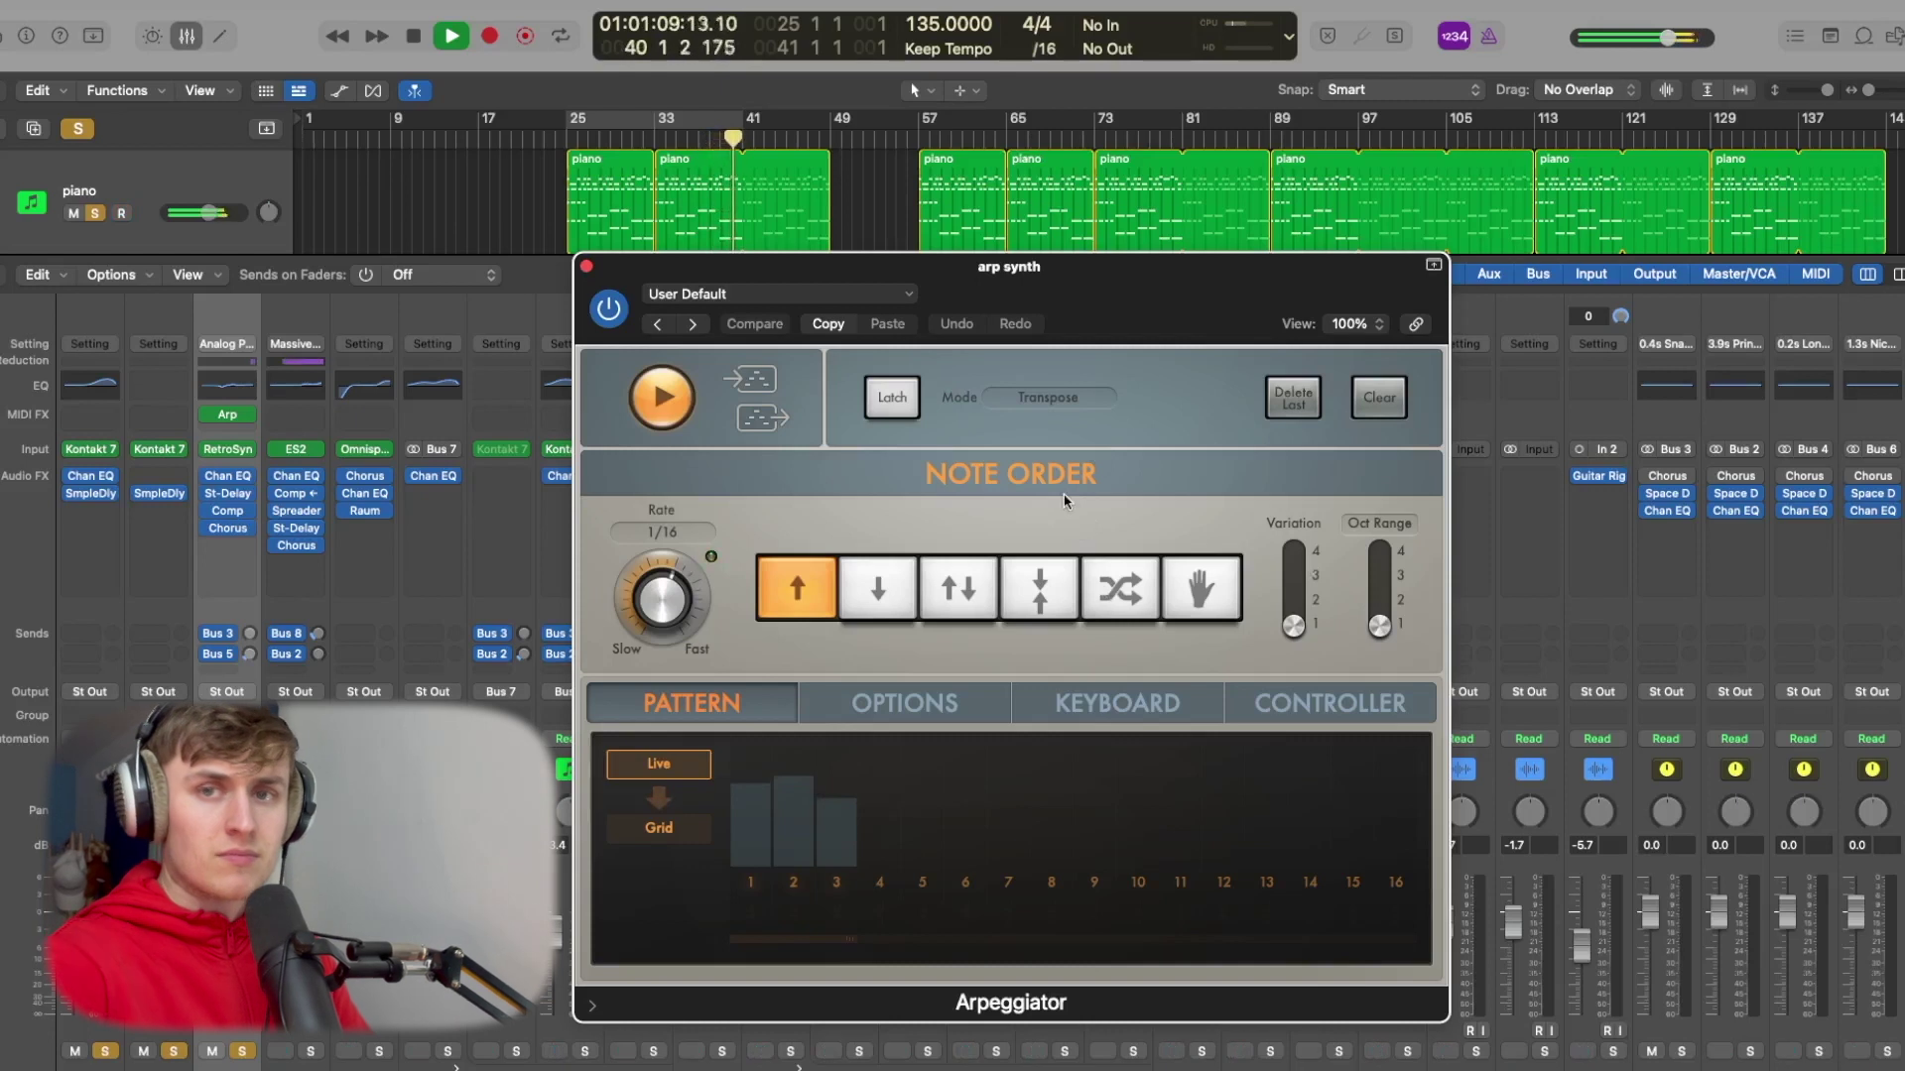
- Stop playback and close the Arpeggiator and the mixer
key("space")
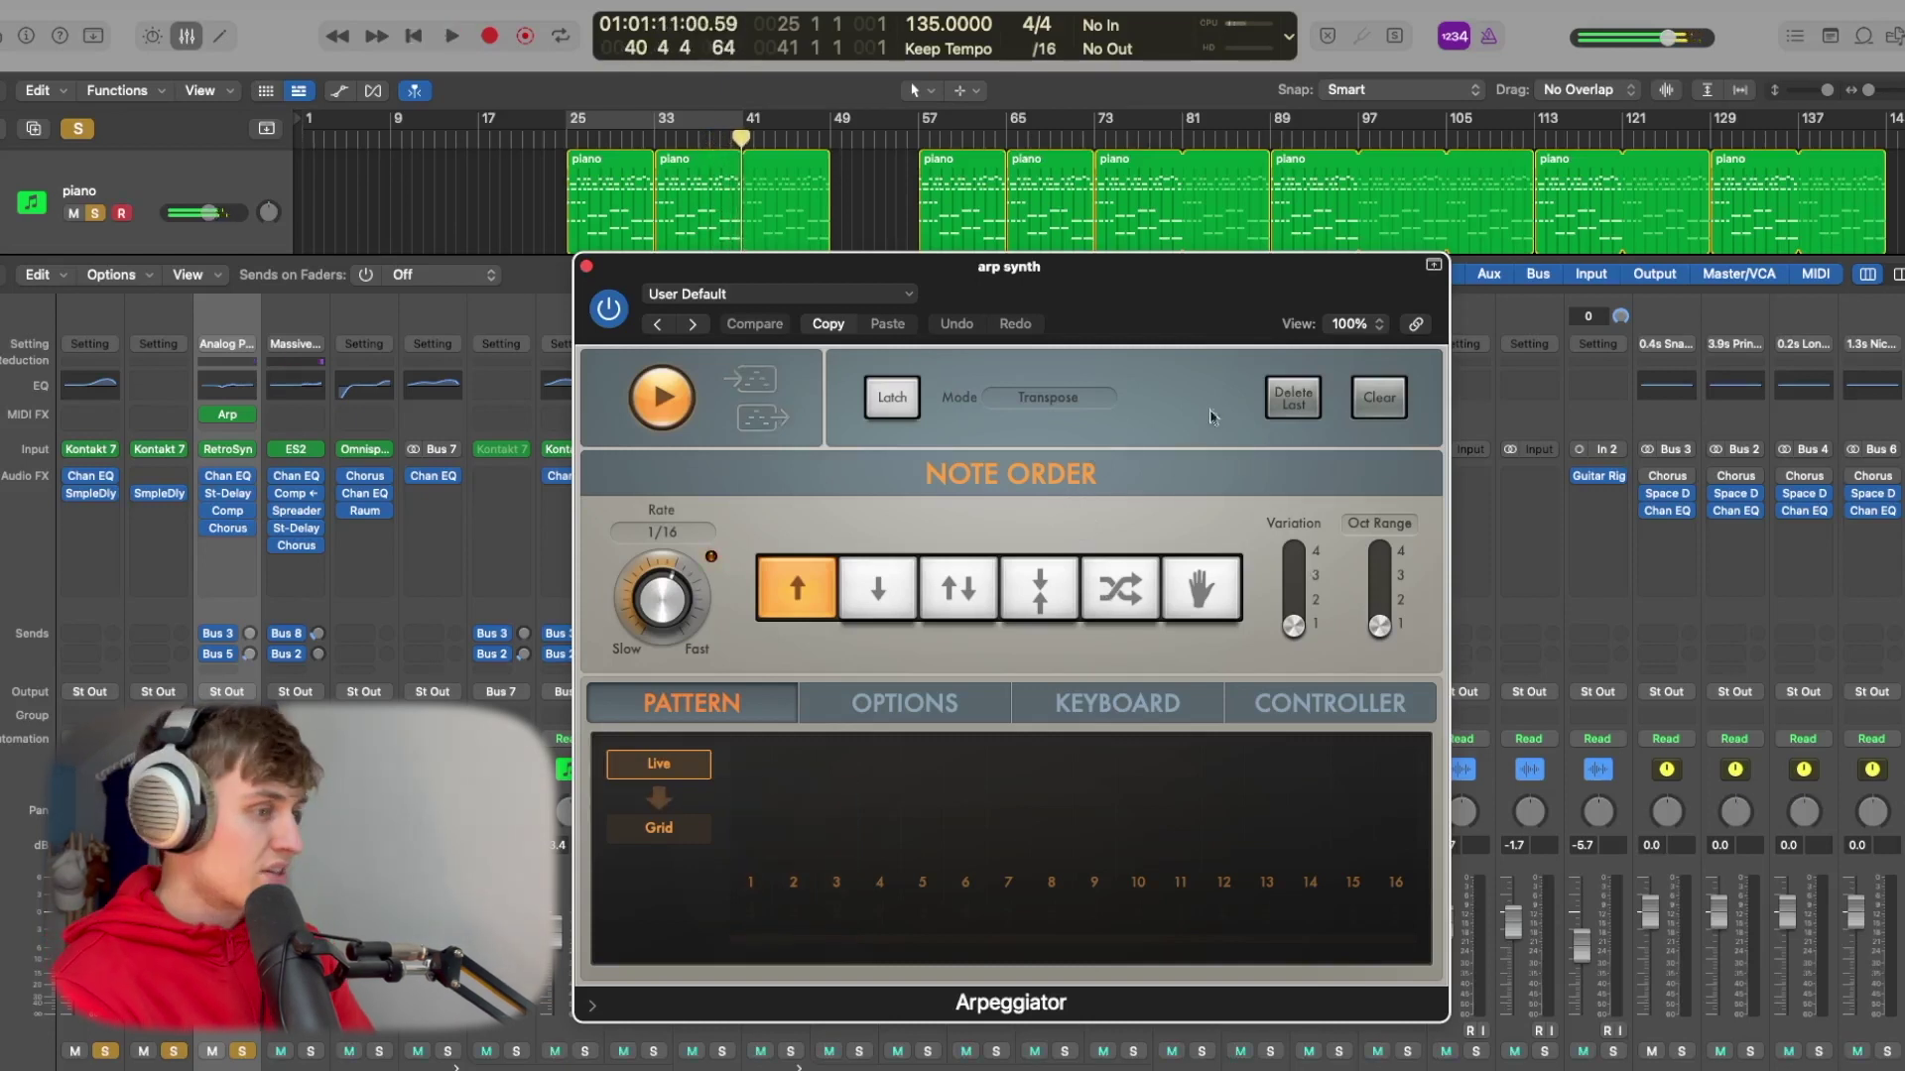
left_click(185, 35)
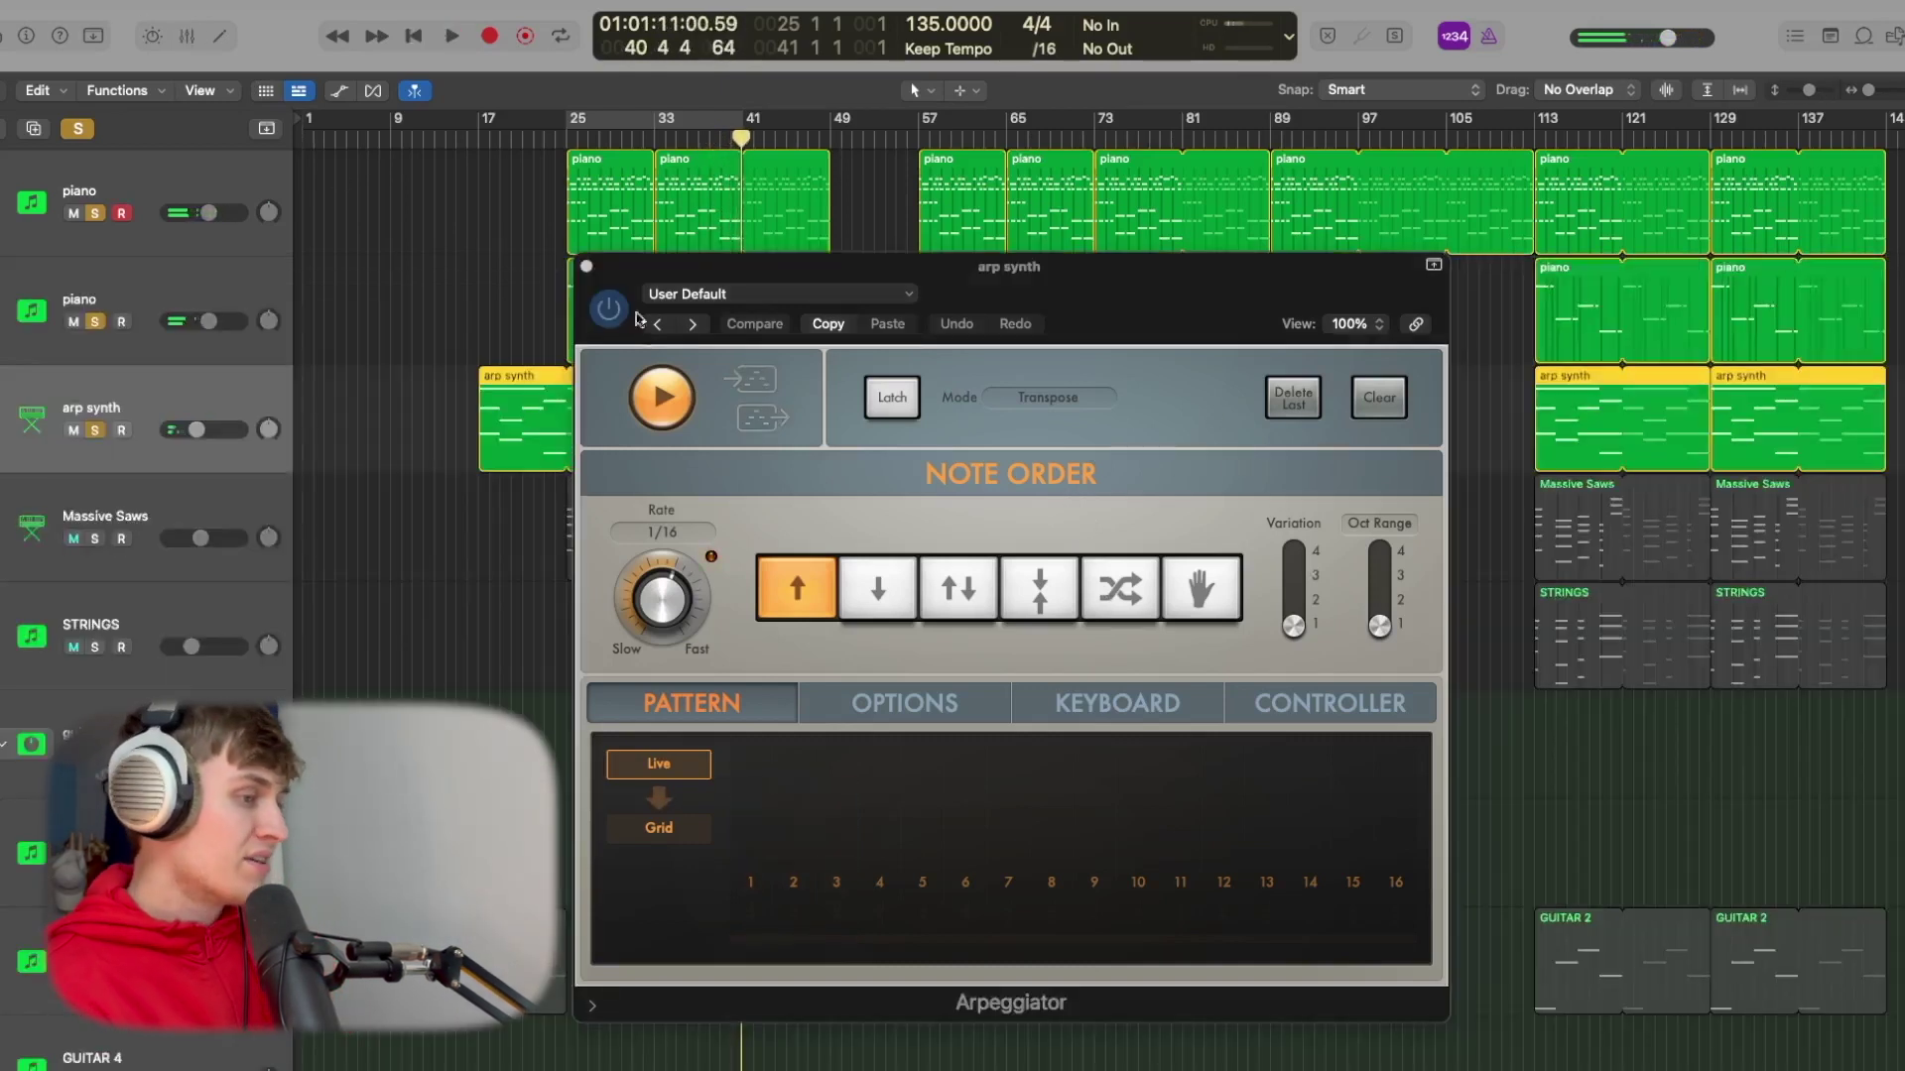
left_click(586, 266)
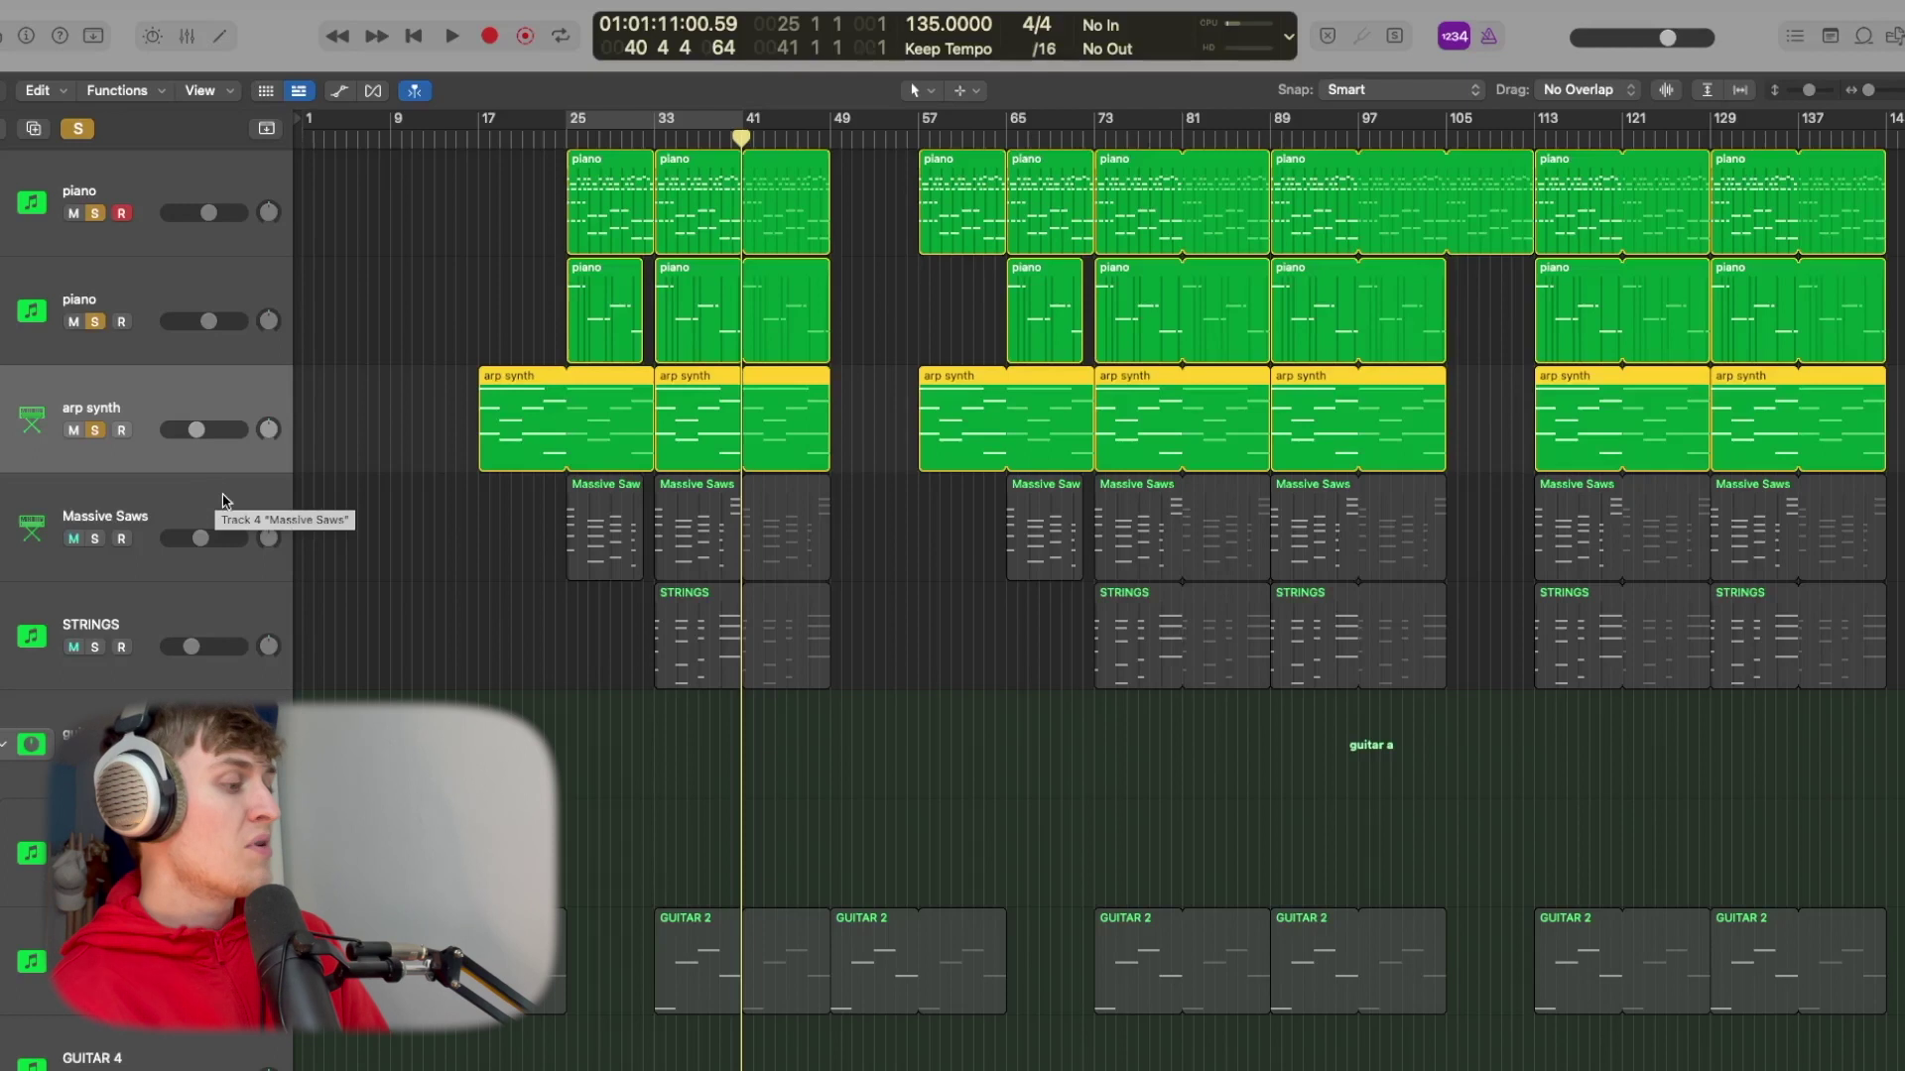
- Add the Massive Saws track to the soloed layers and return the playhead to bar 33
left_click(94, 538)
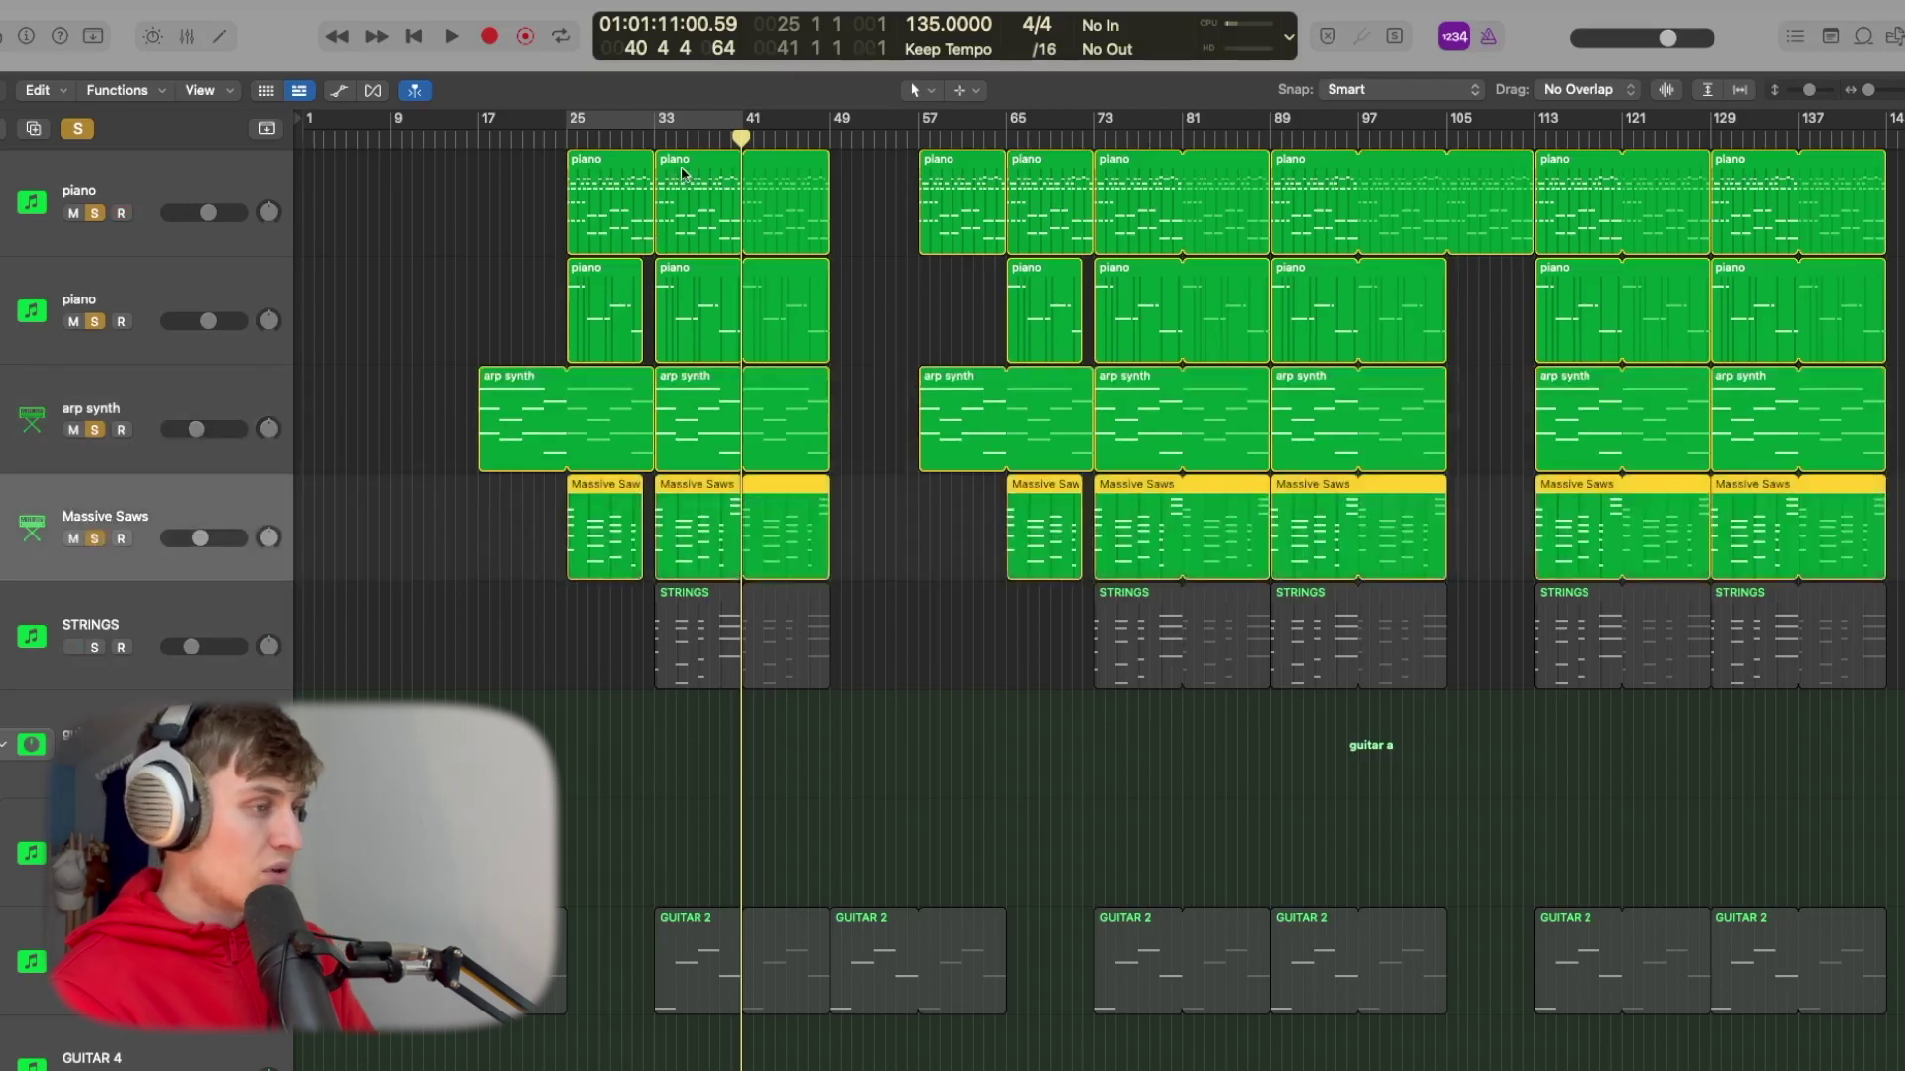
left_click(655, 140)
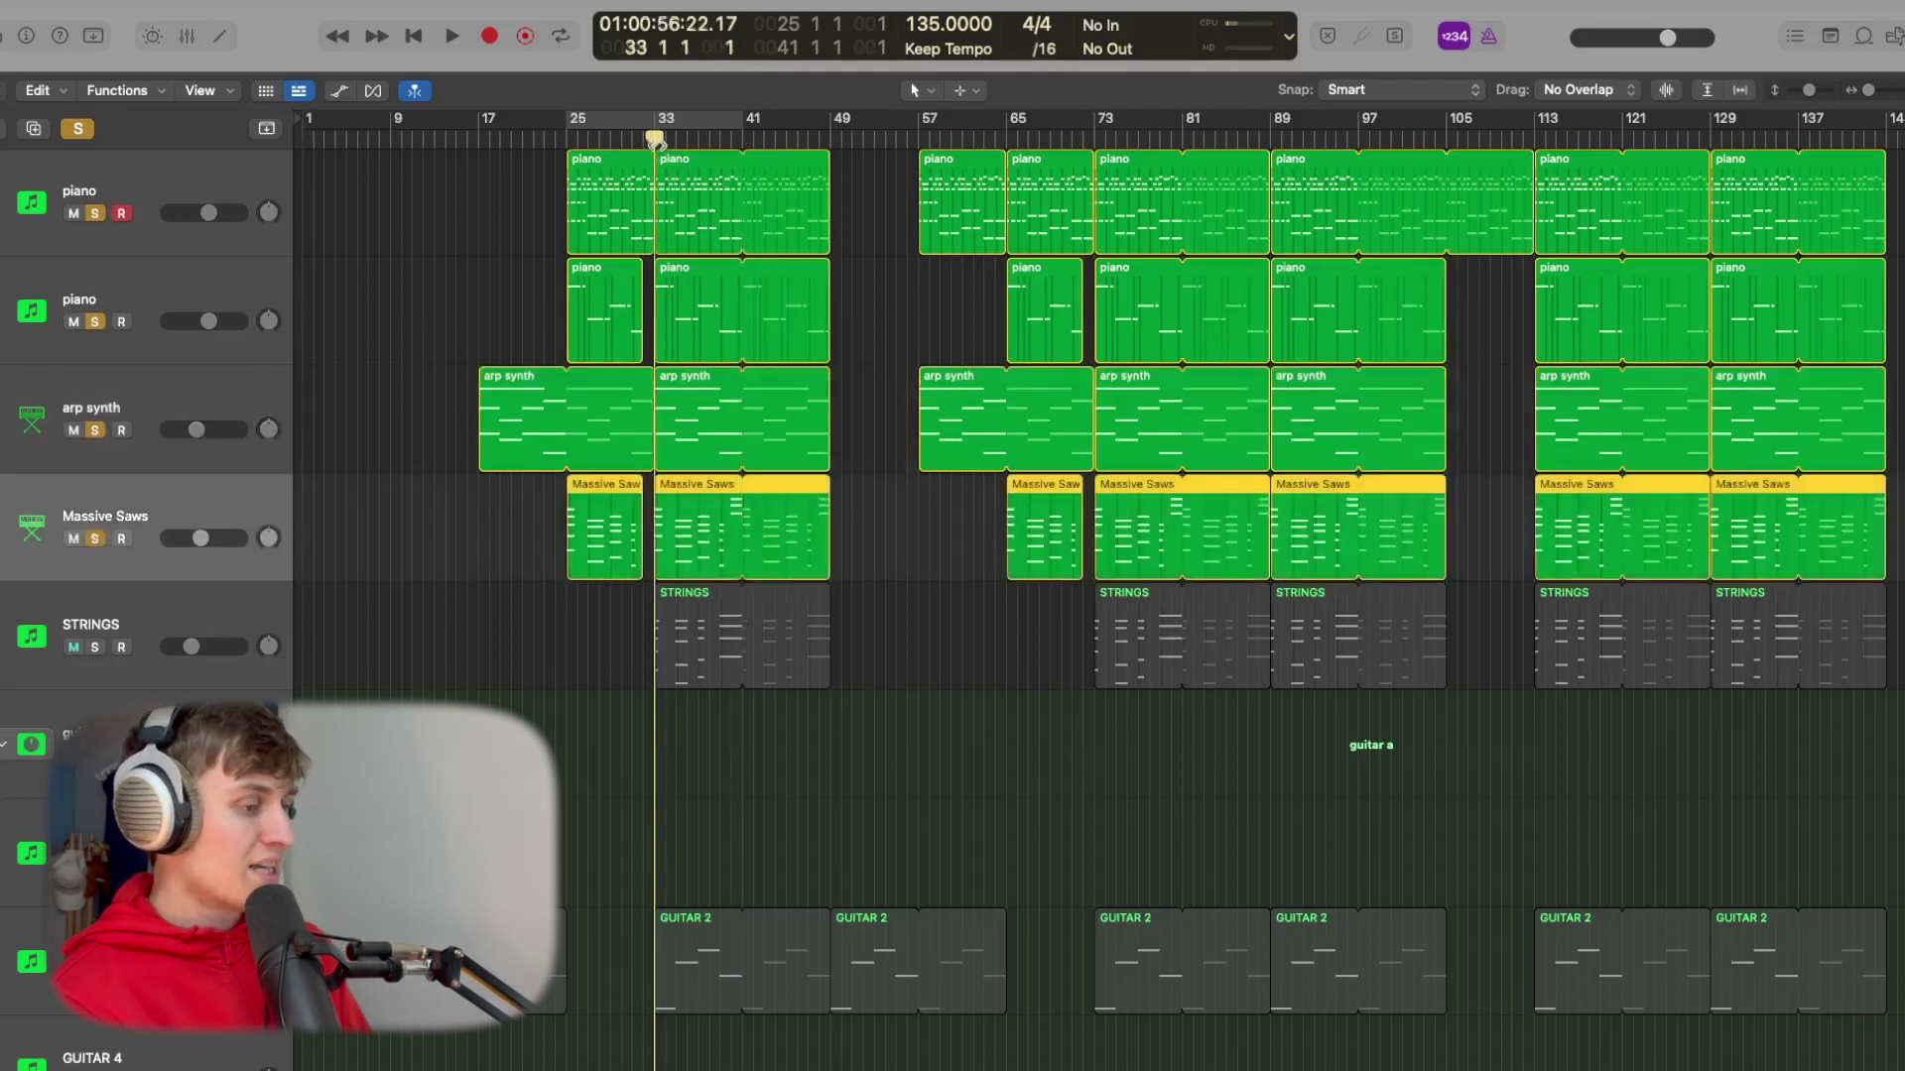
- Look through the Library's patch list for the Massive Saws sound and hide the Library again
left_click(2, 45)
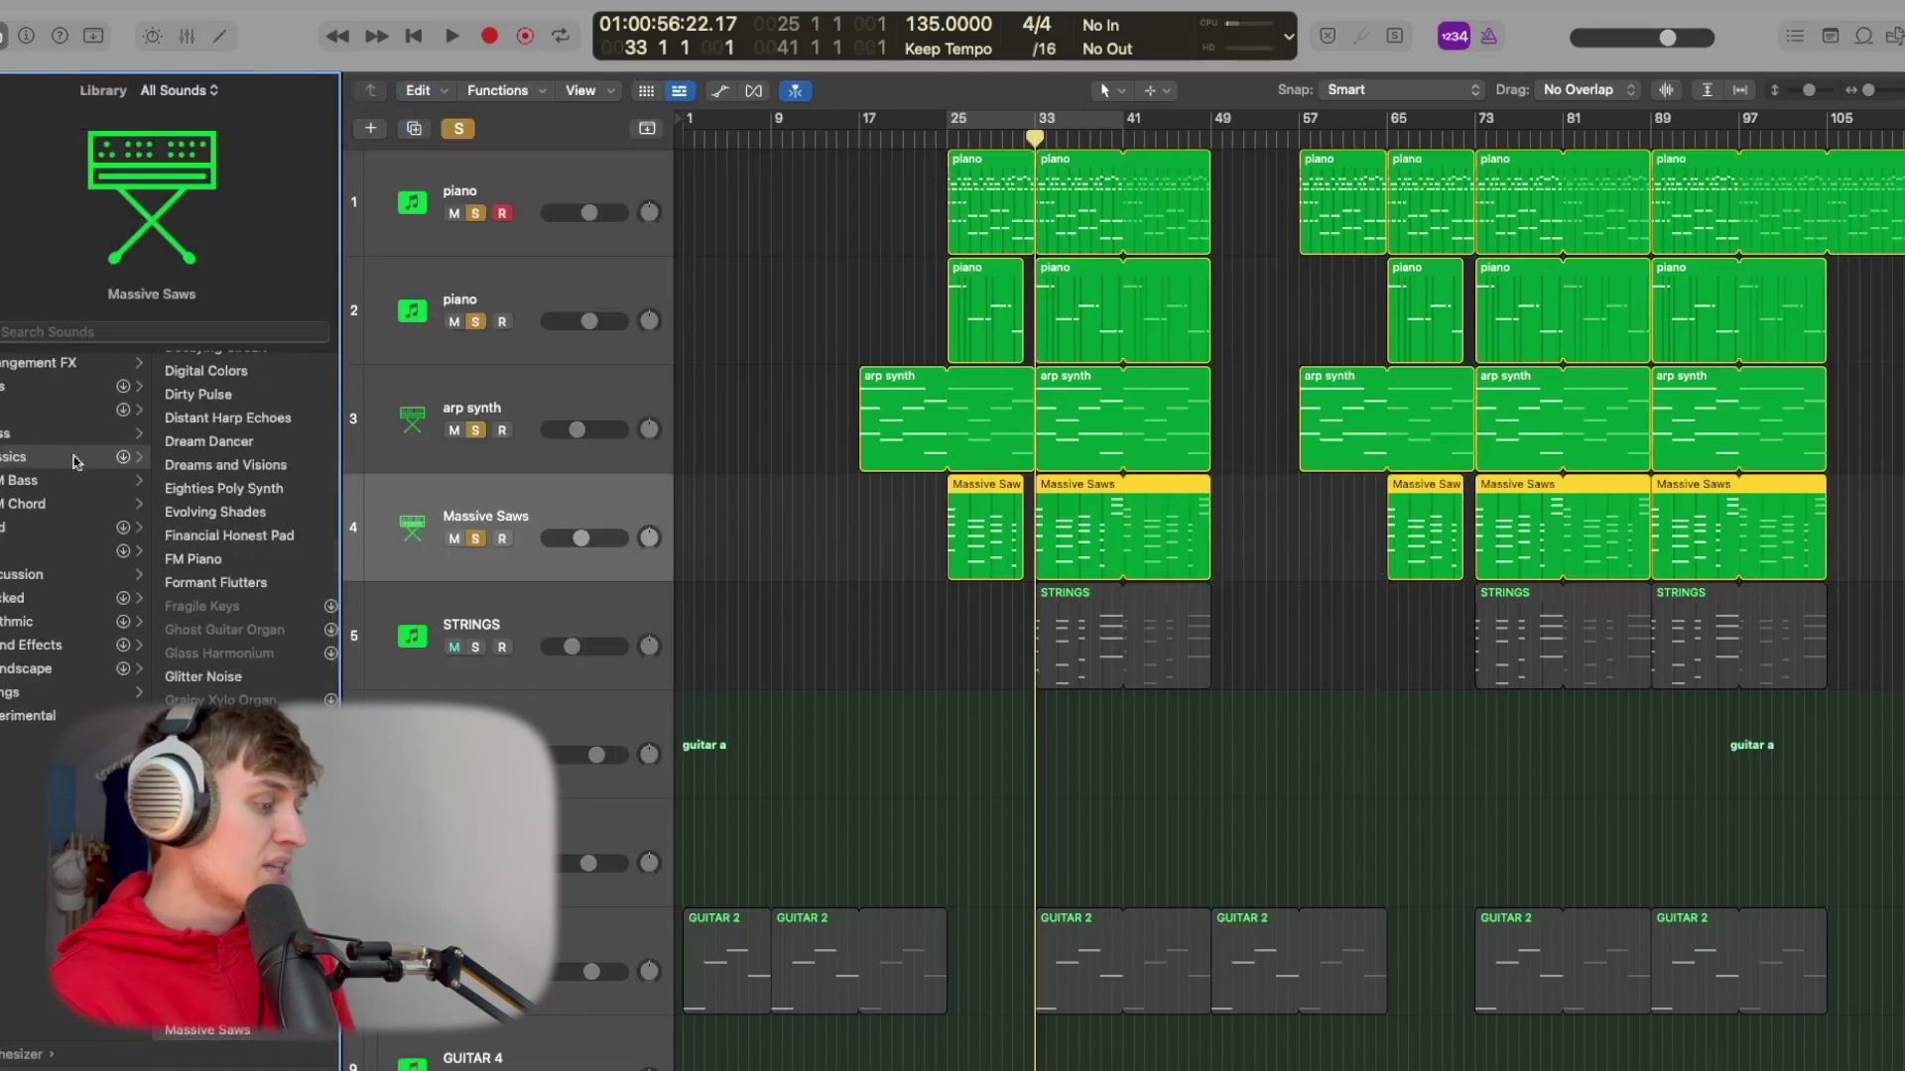
scroll(208, 516, "down", 6)
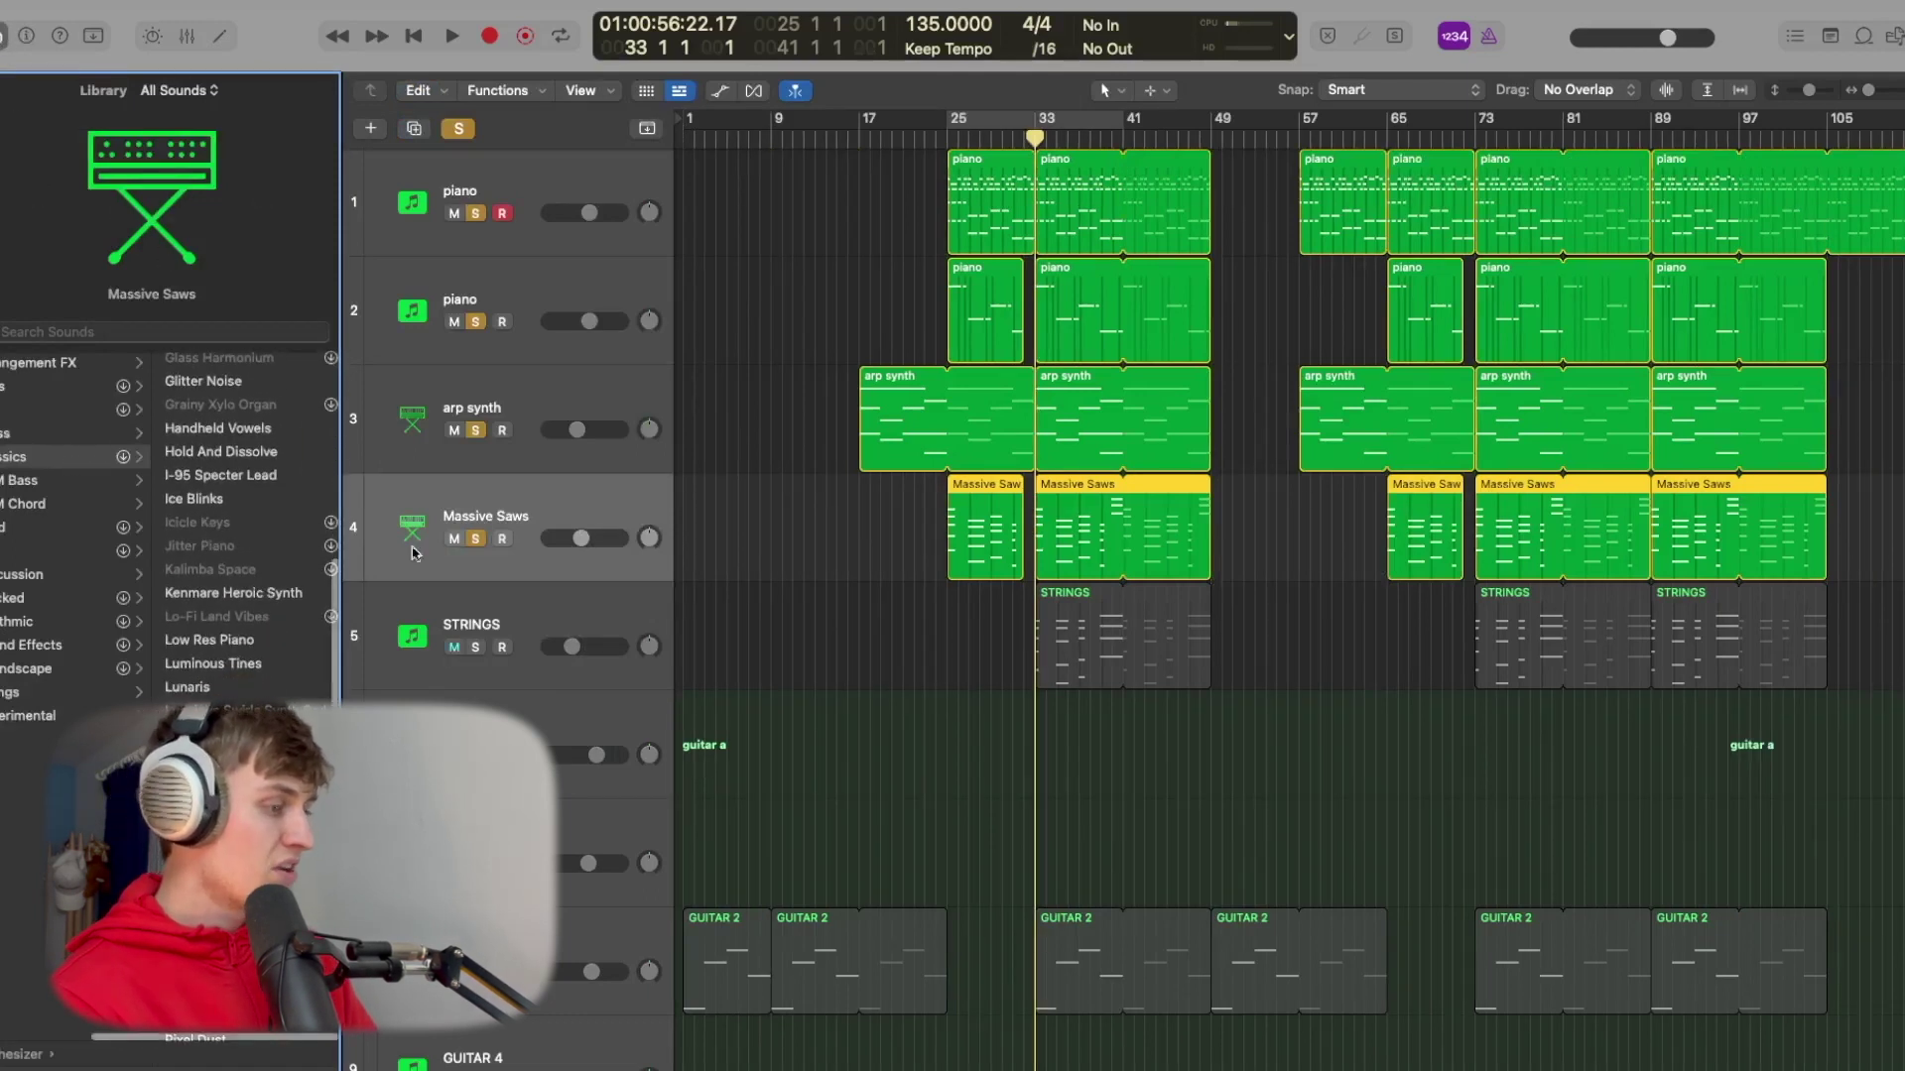
left_click(729, 533)
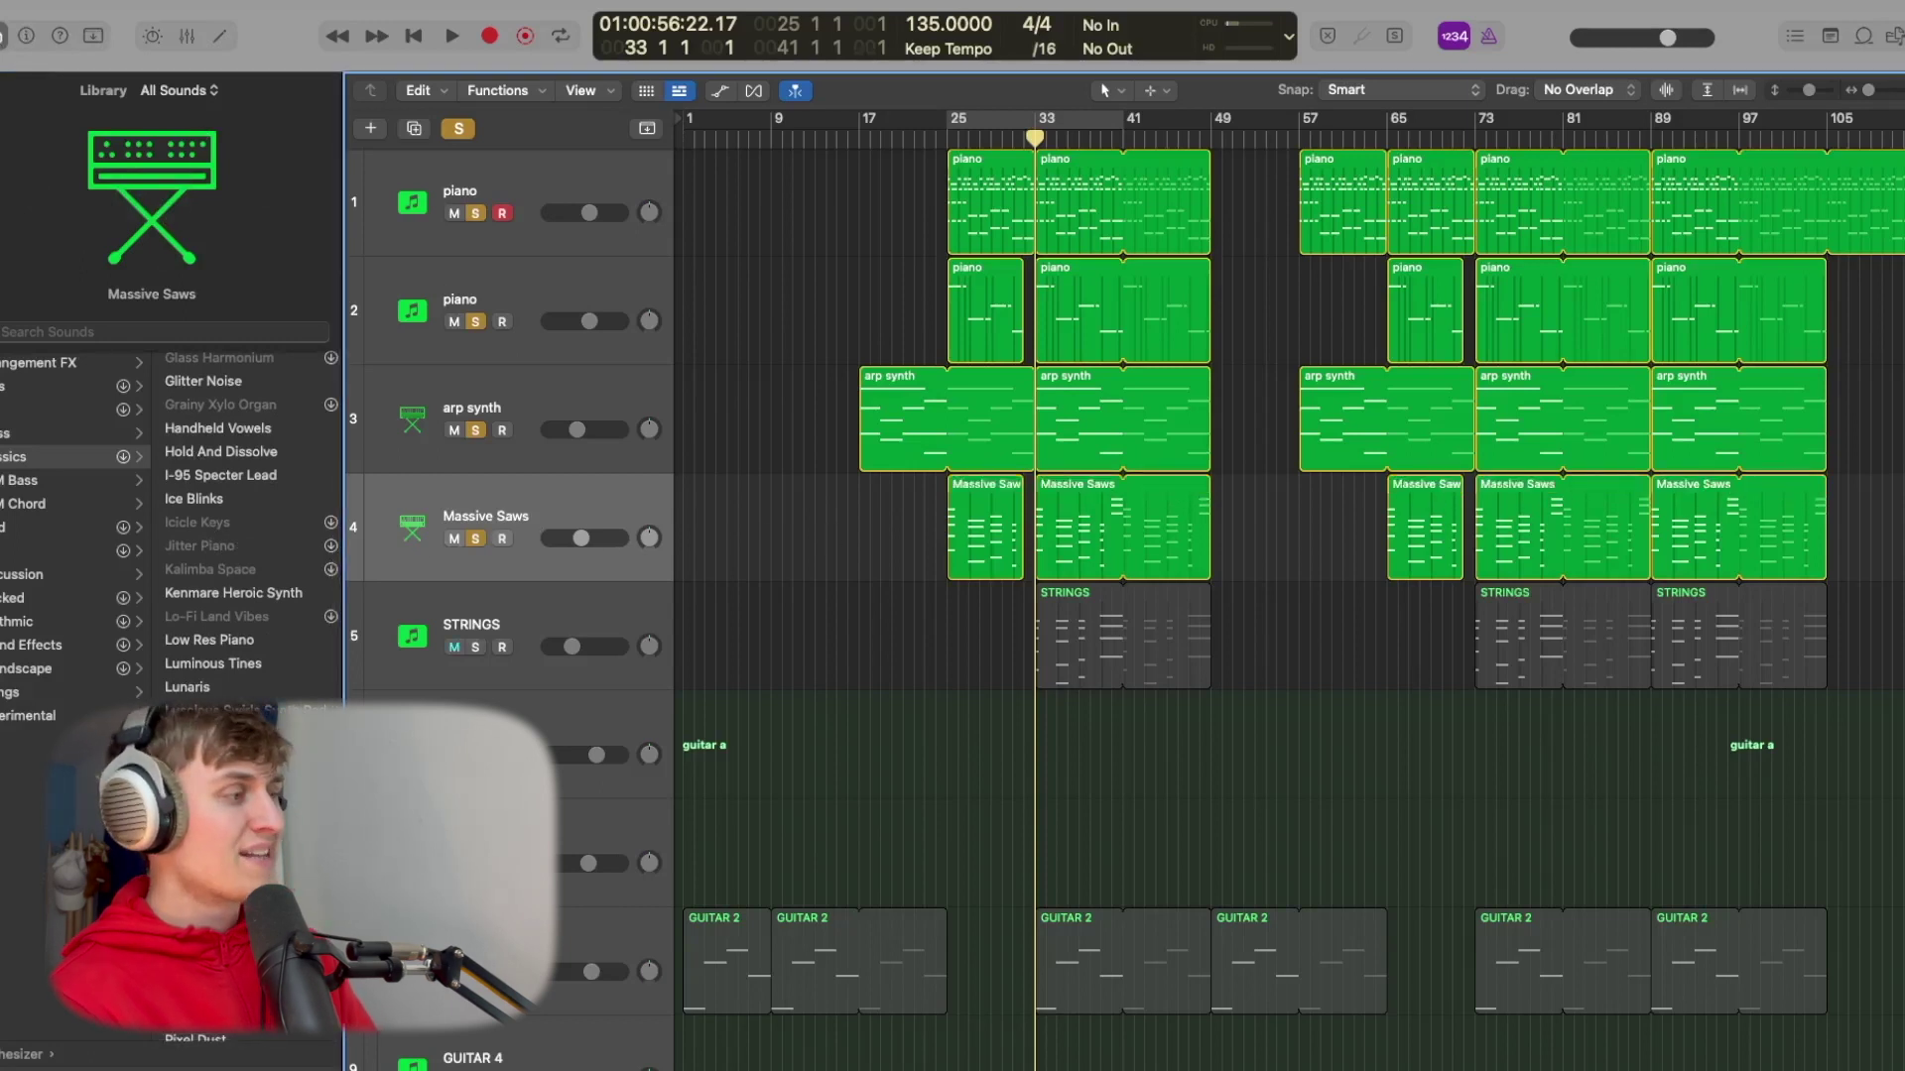
key("y")
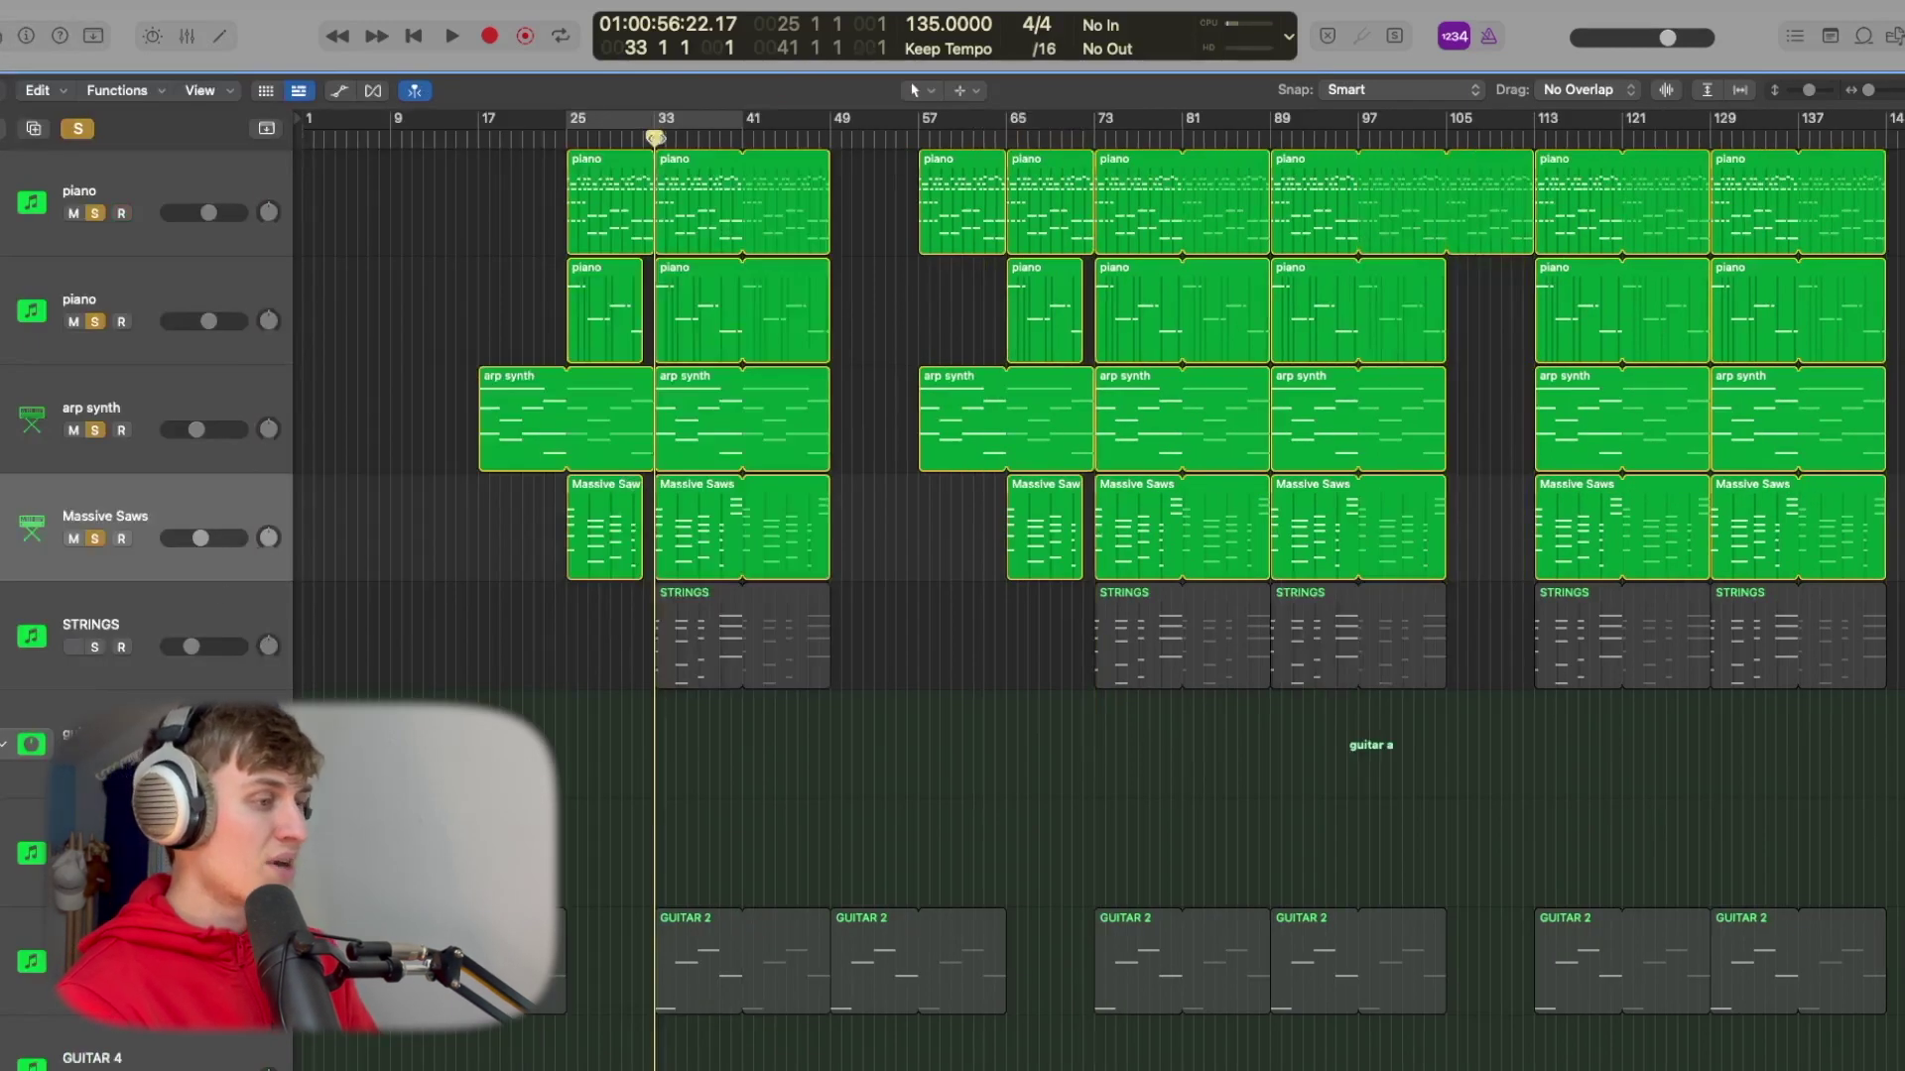
- Play the soloed layers from bar 33 briefly and open the Compressor on the Massive Saws channel
key("space")
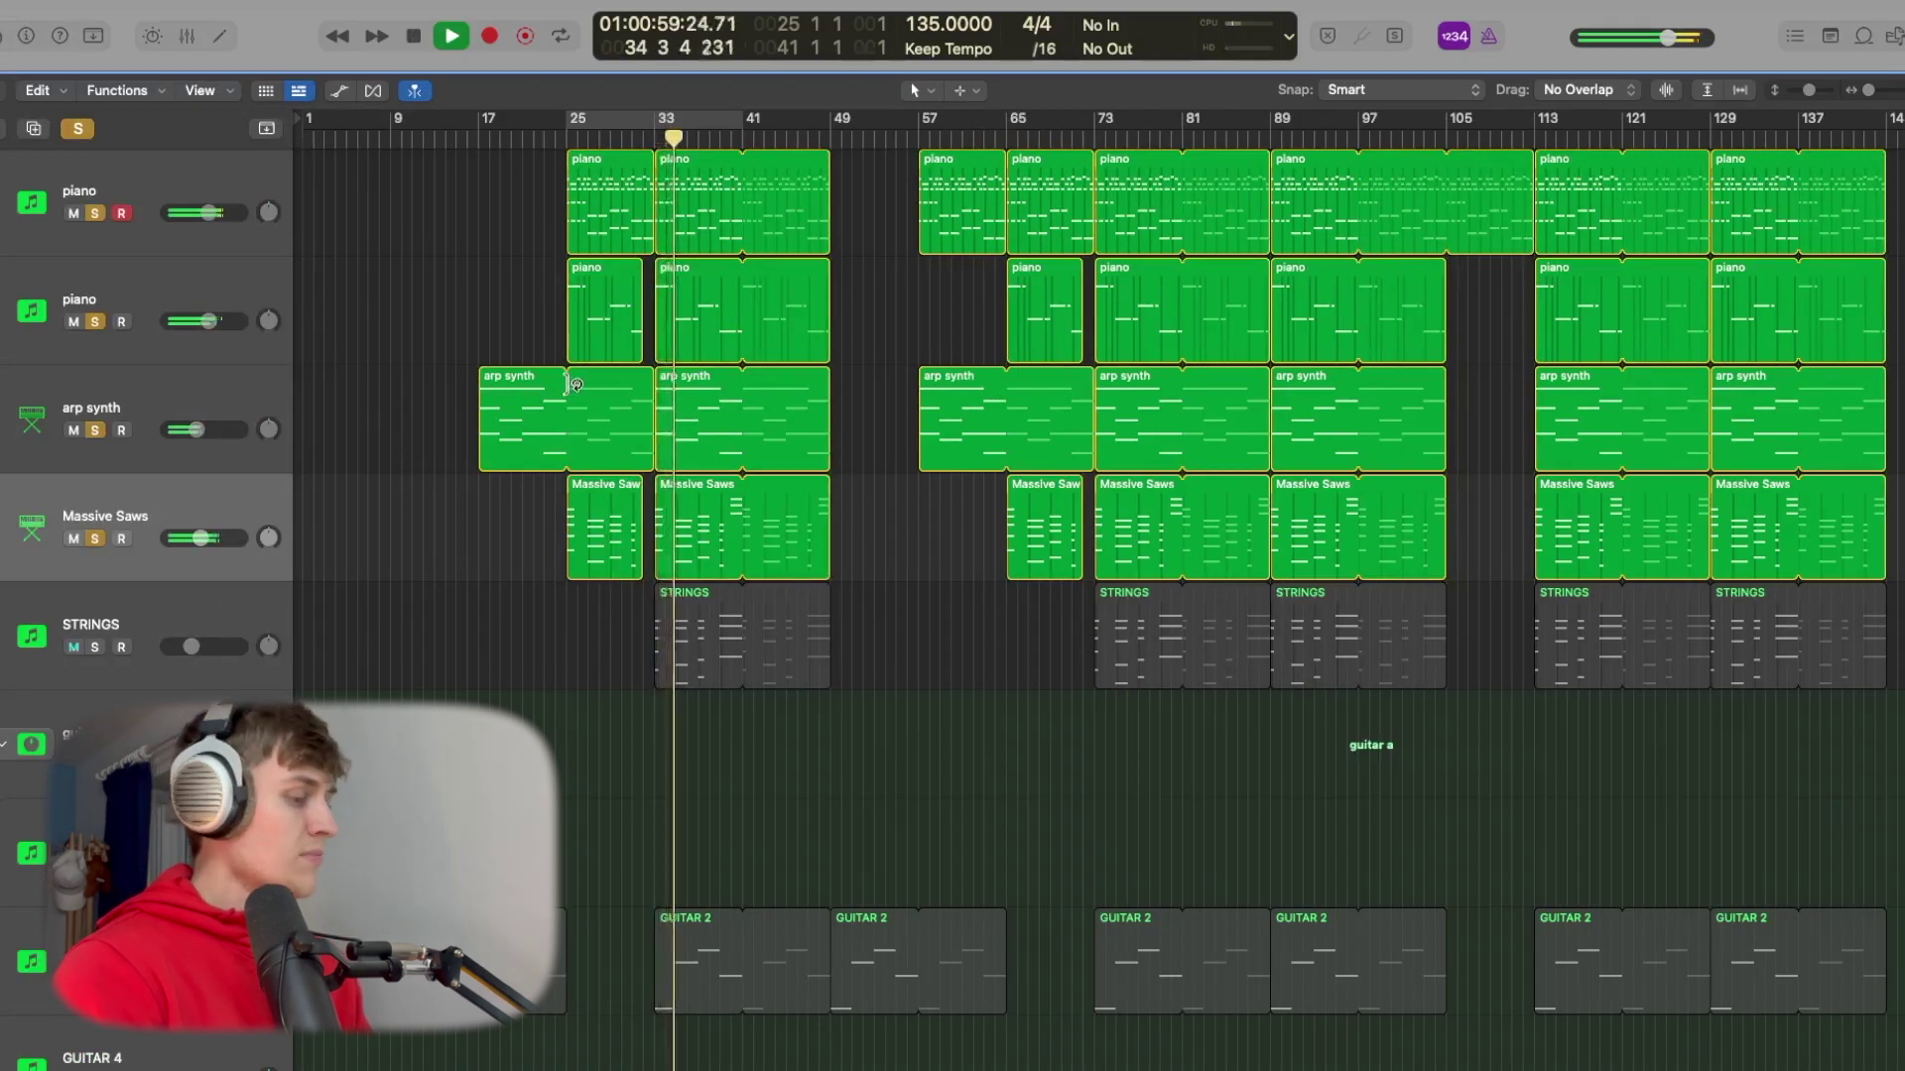
key("space")
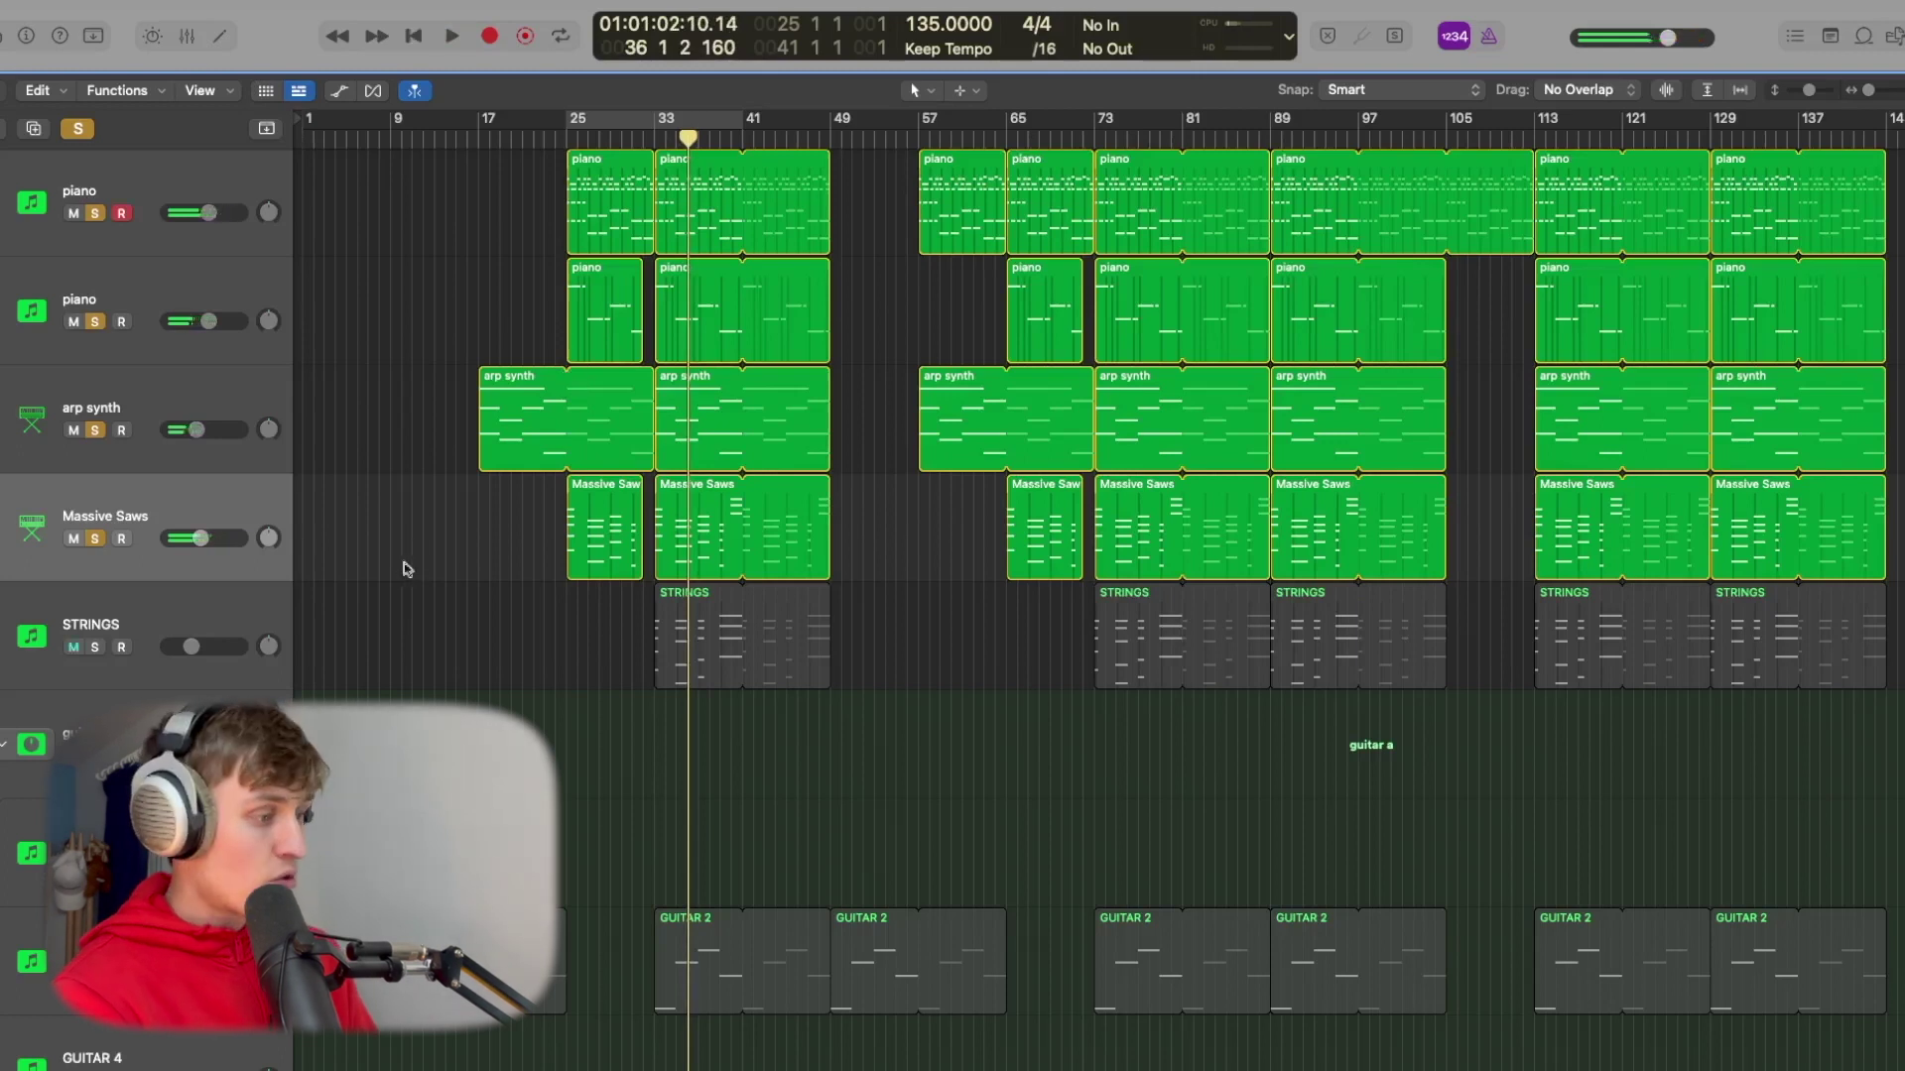
key("x")
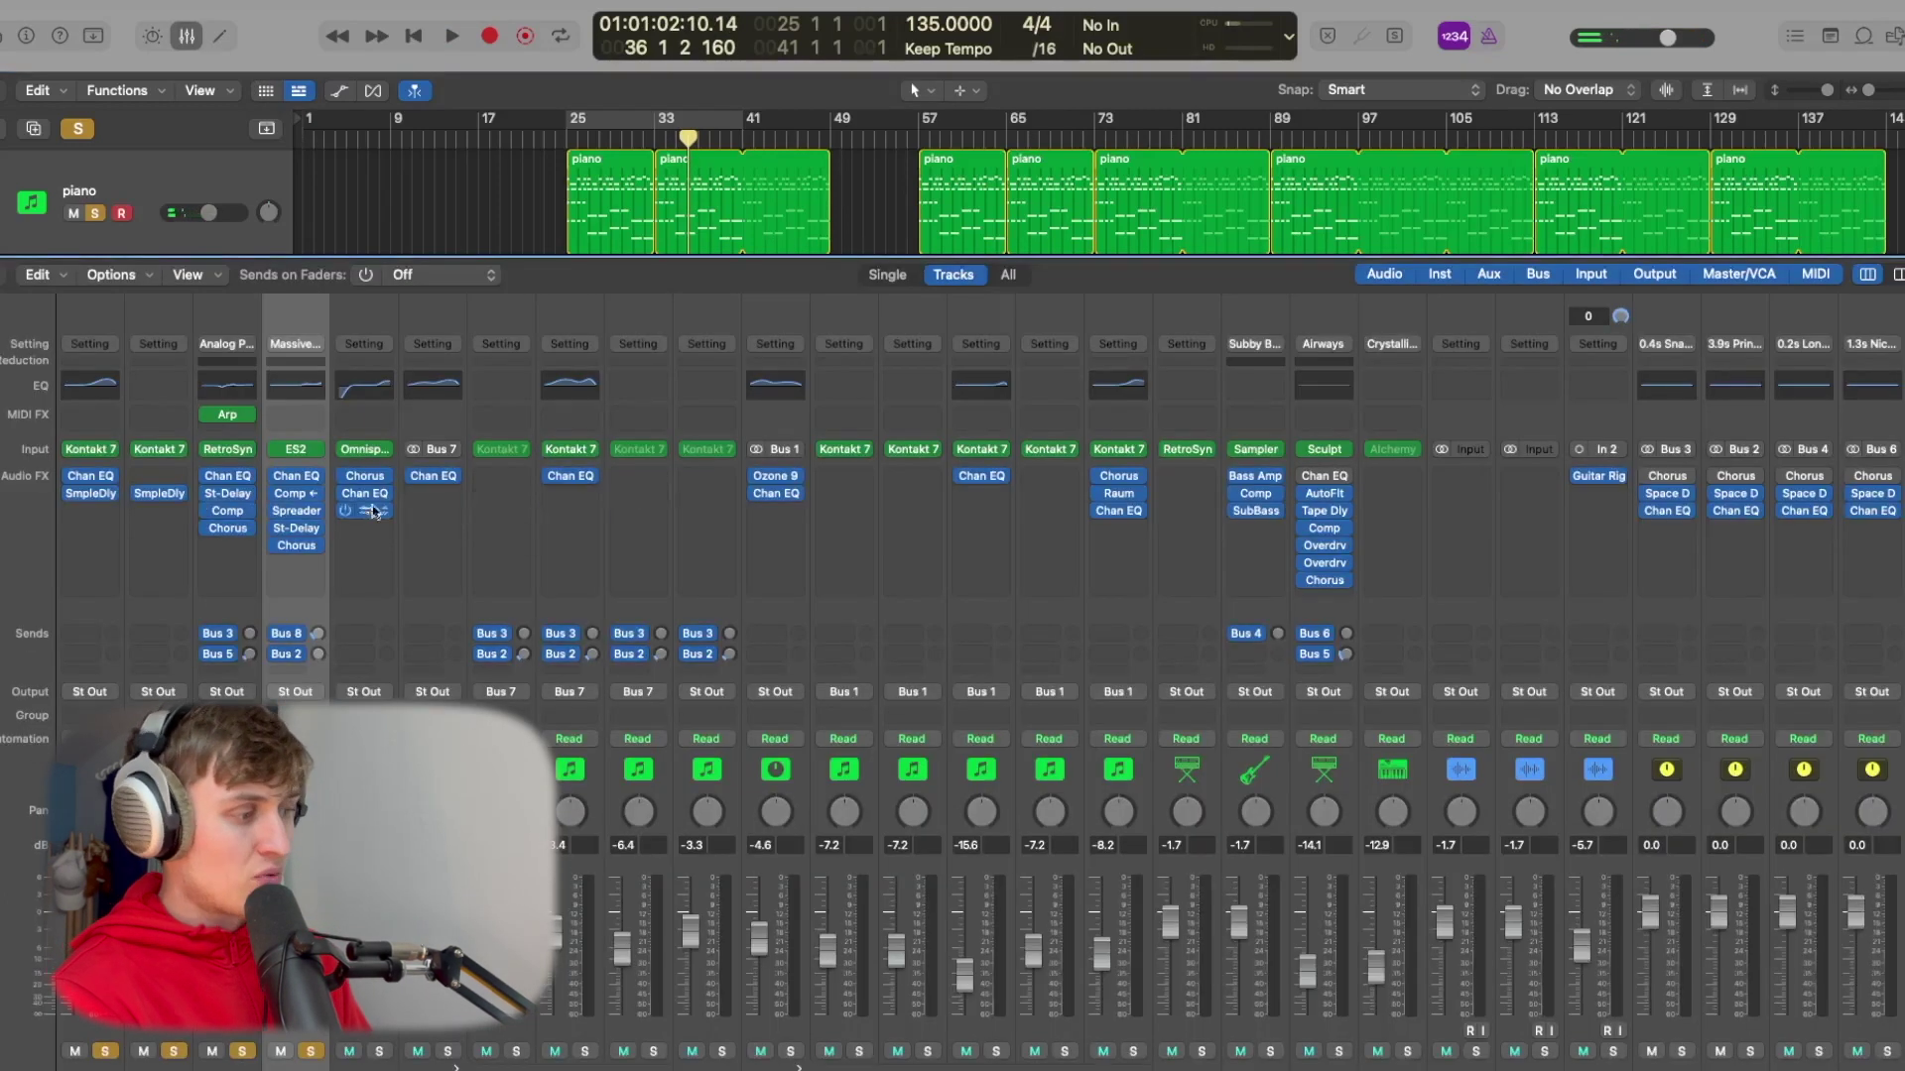
left_click(298, 496)
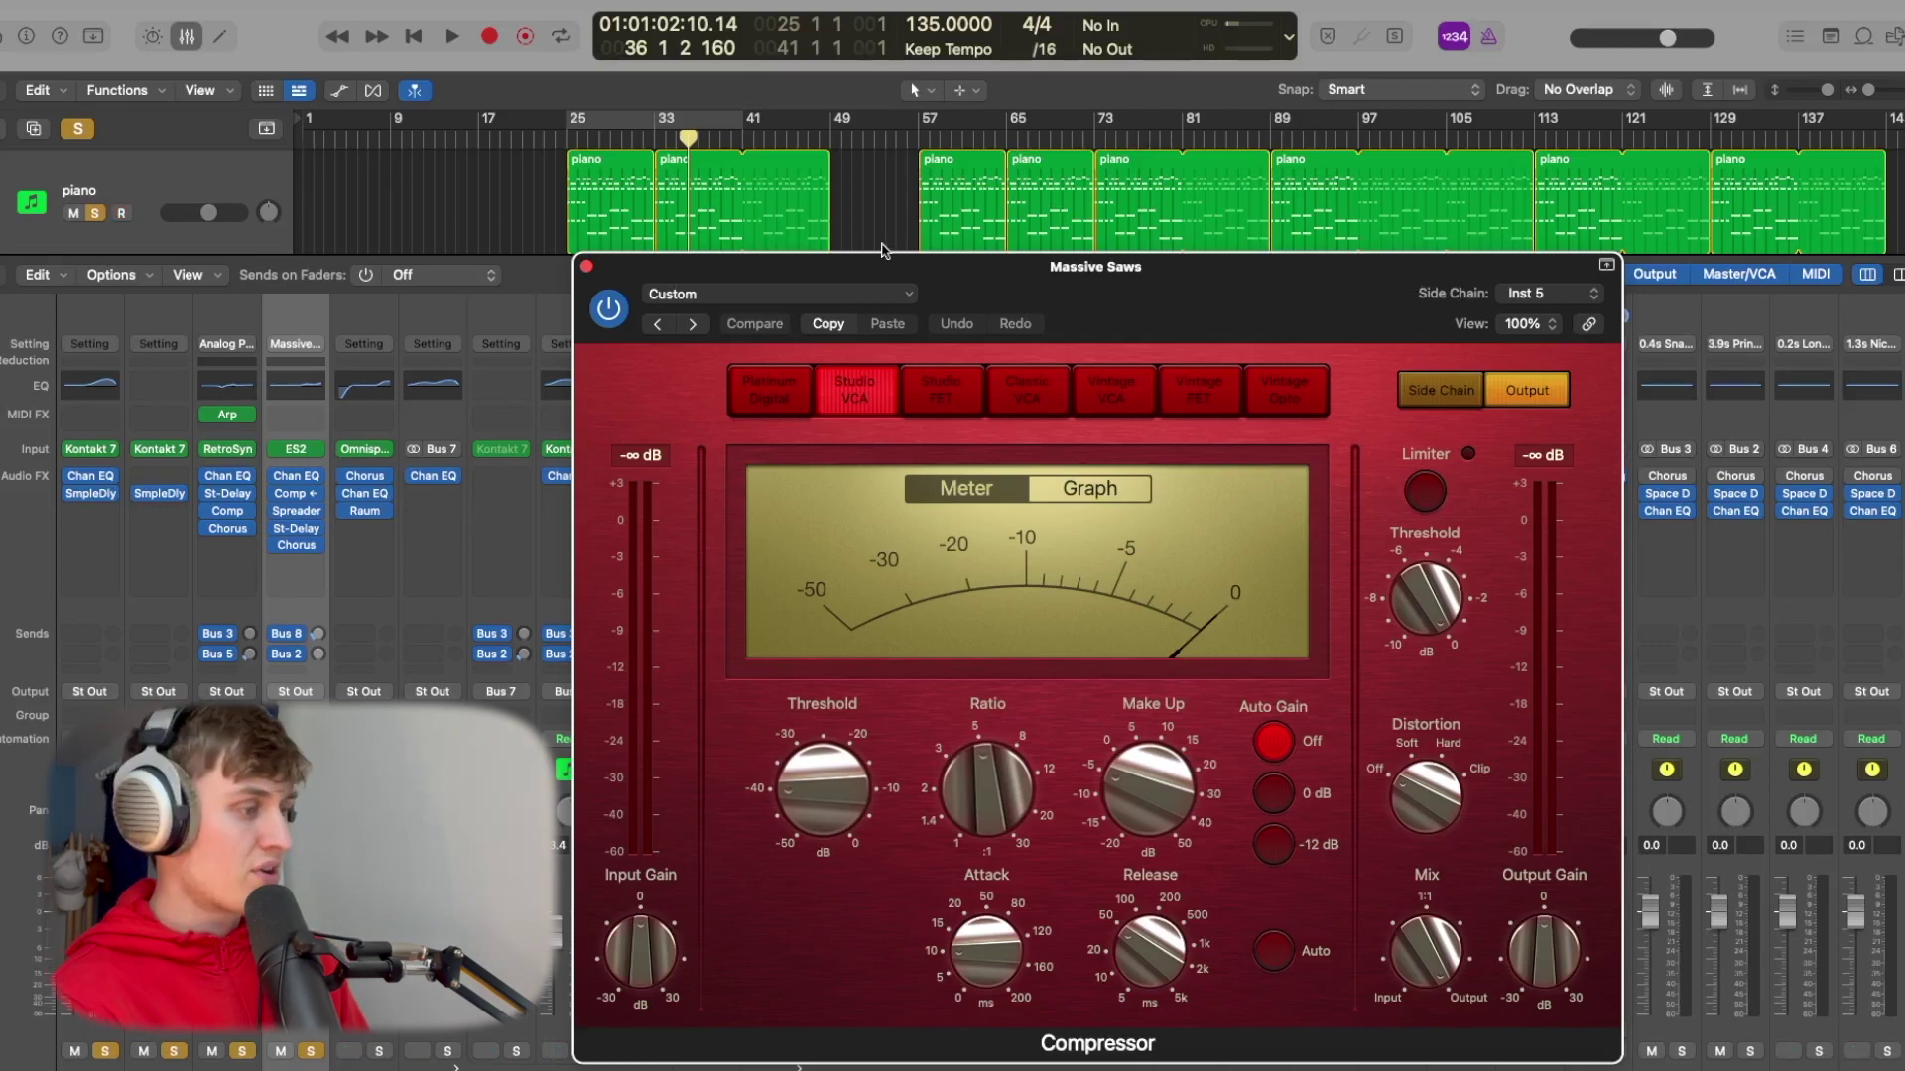
left_click_drag(1401, 298, 1358, 194)
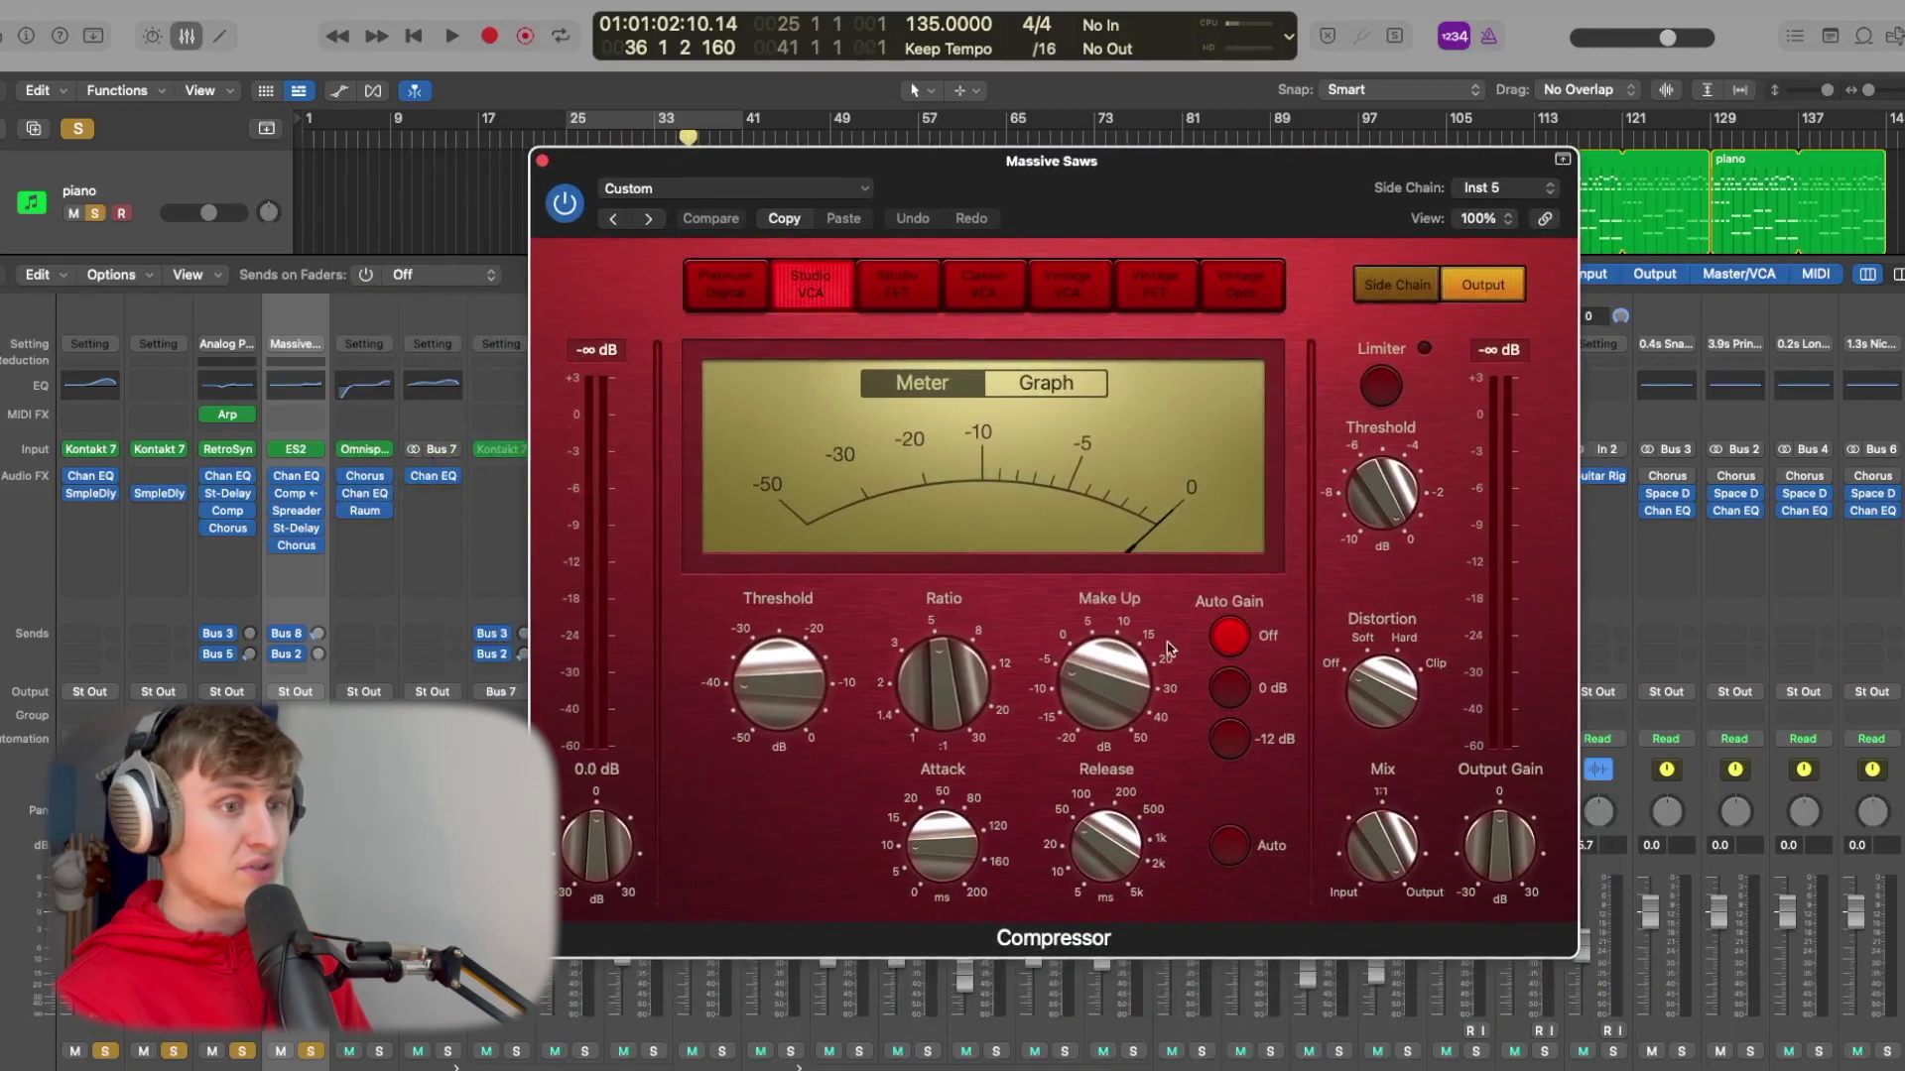
- Examine the Compressor's side-chain source options, including the instrument sources, keeping KICK (Inst 5) as the source
left_click(1483, 188)
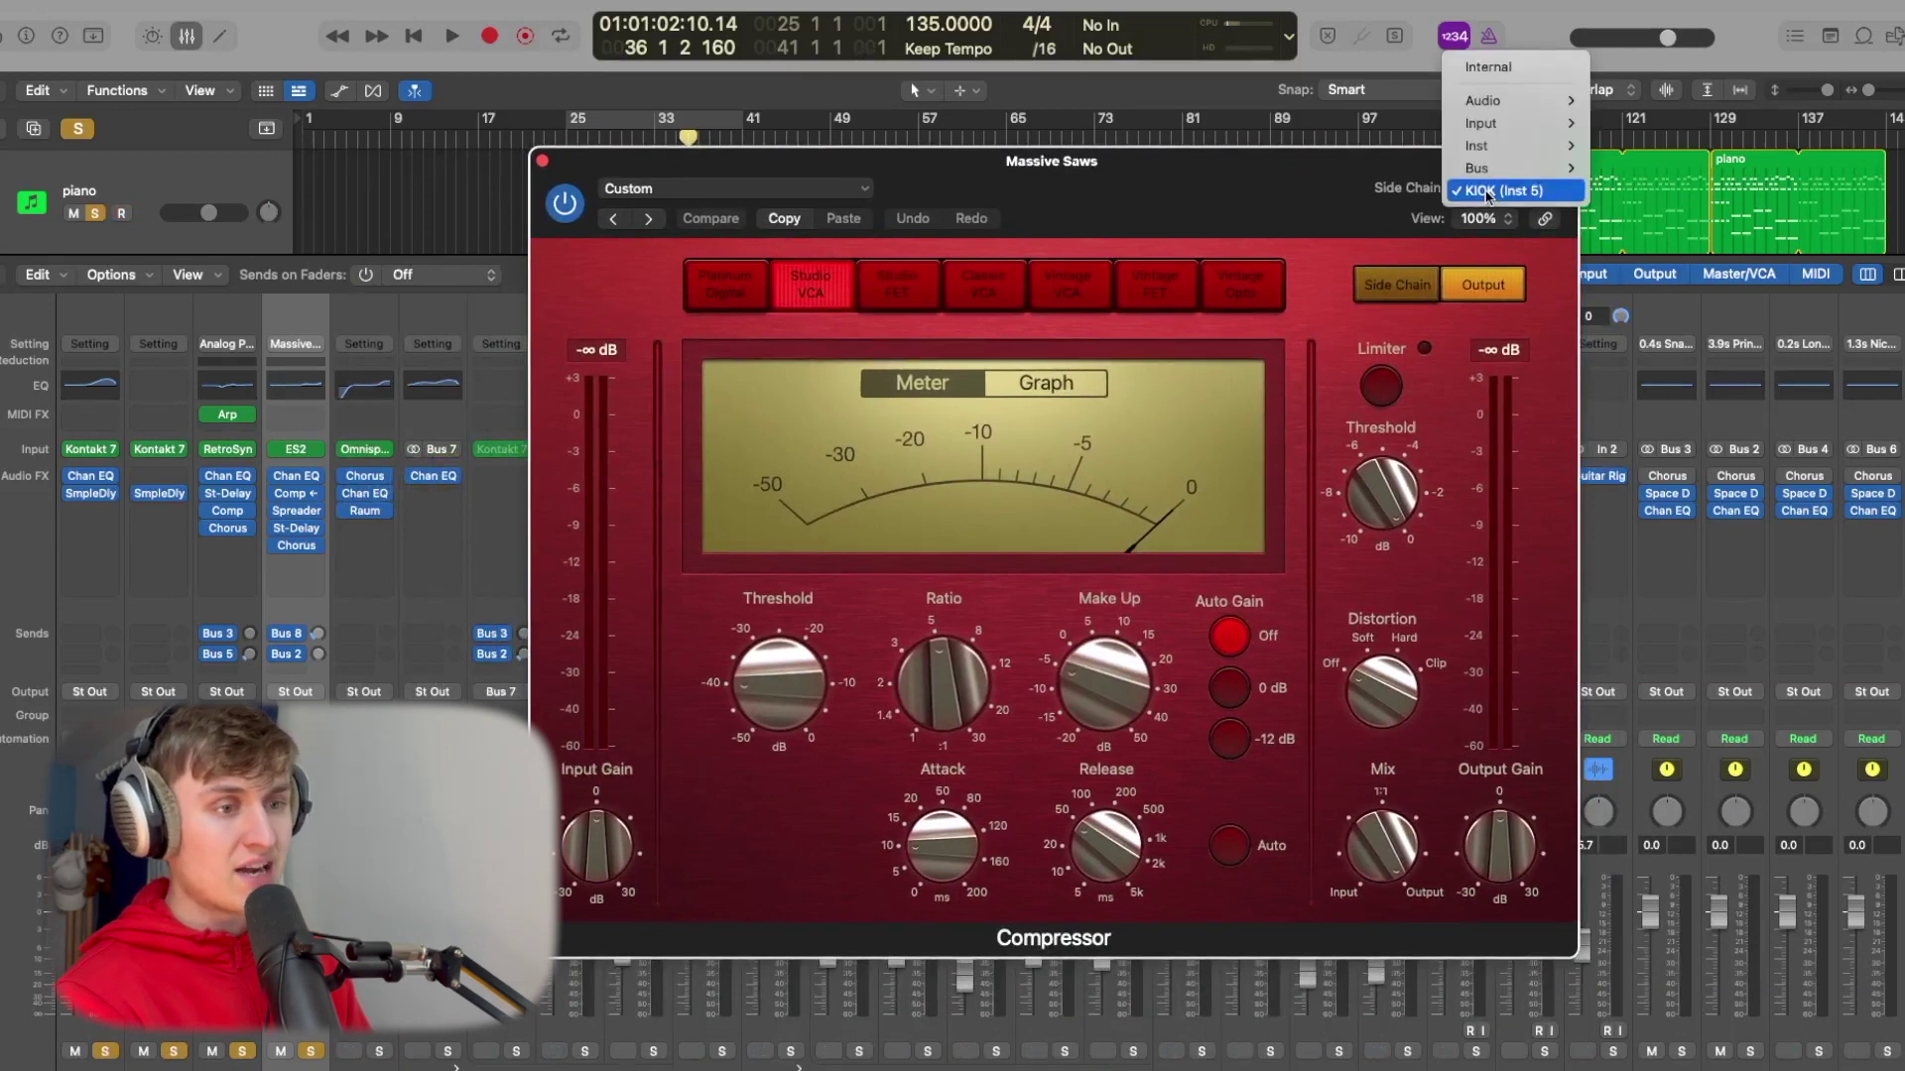
mouse_move(1496, 103)
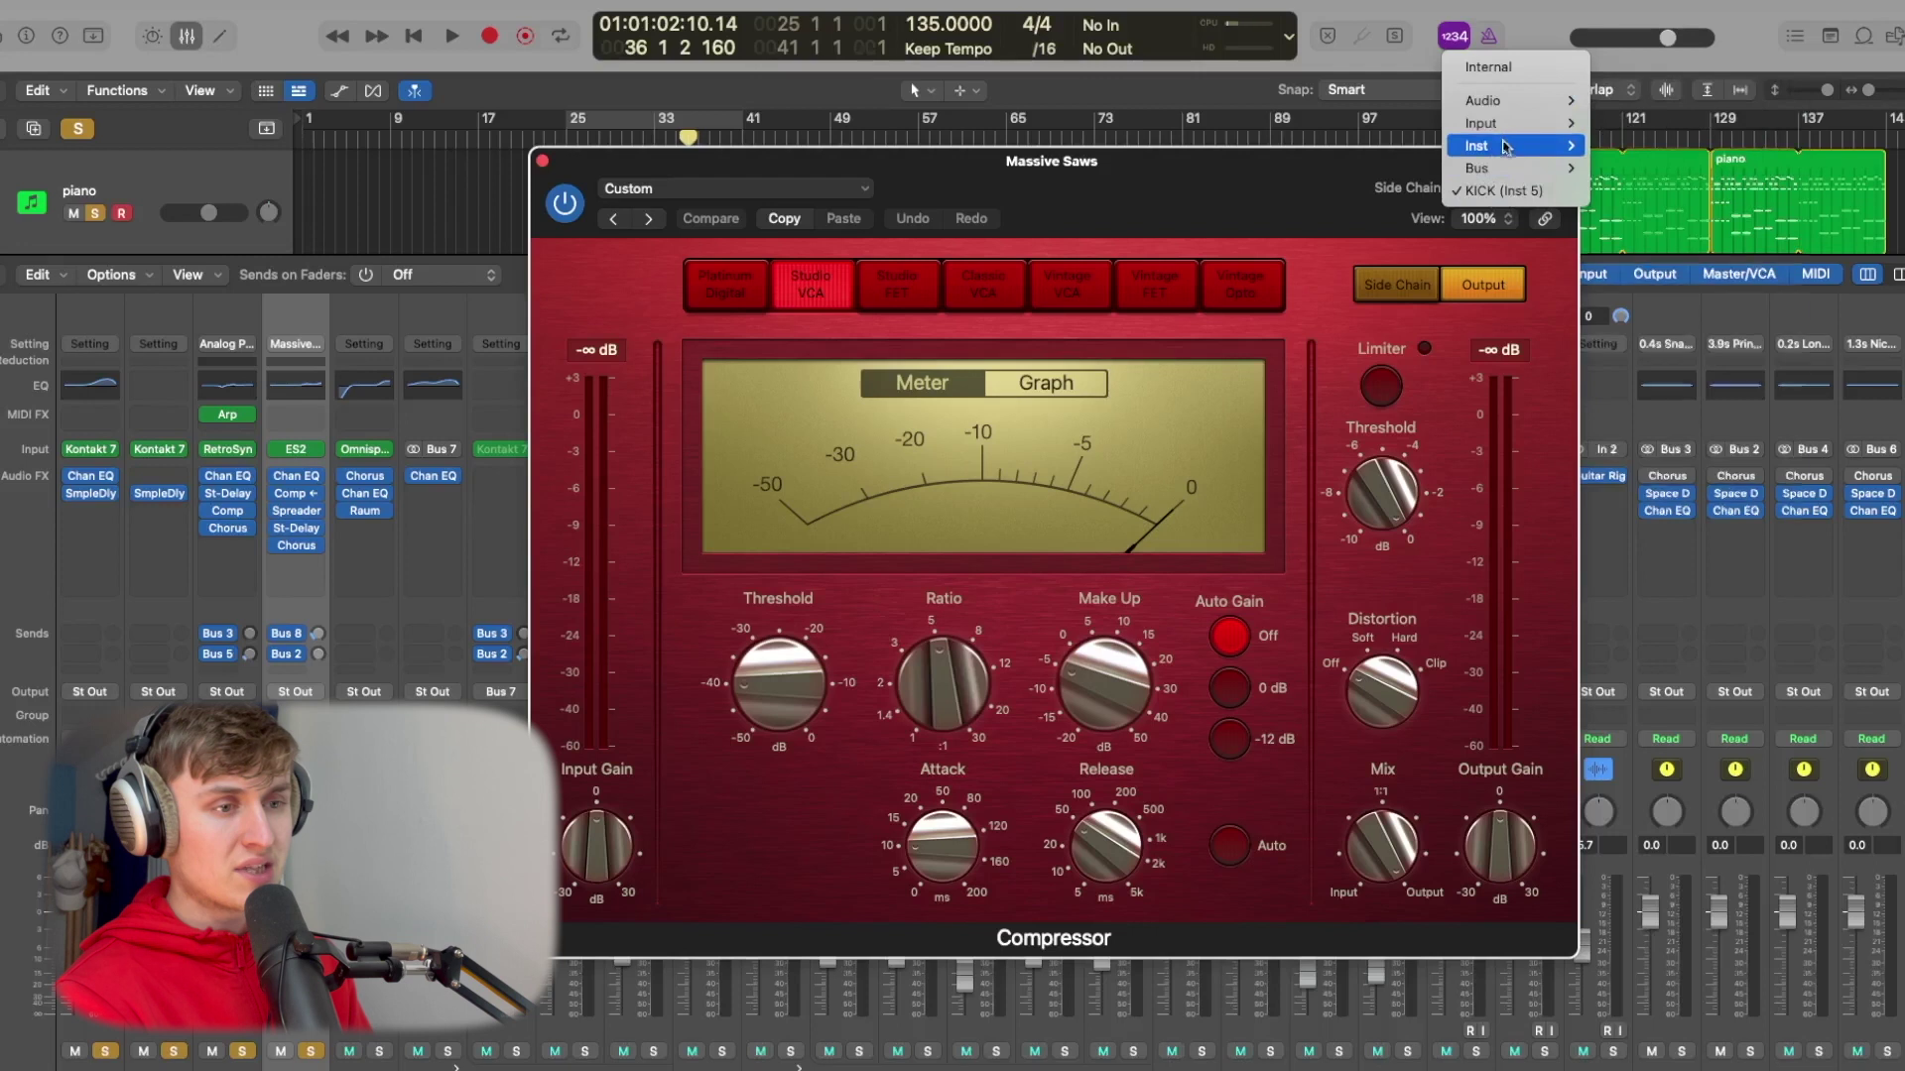
mouse_move(1503, 145)
left_click(1642, 212)
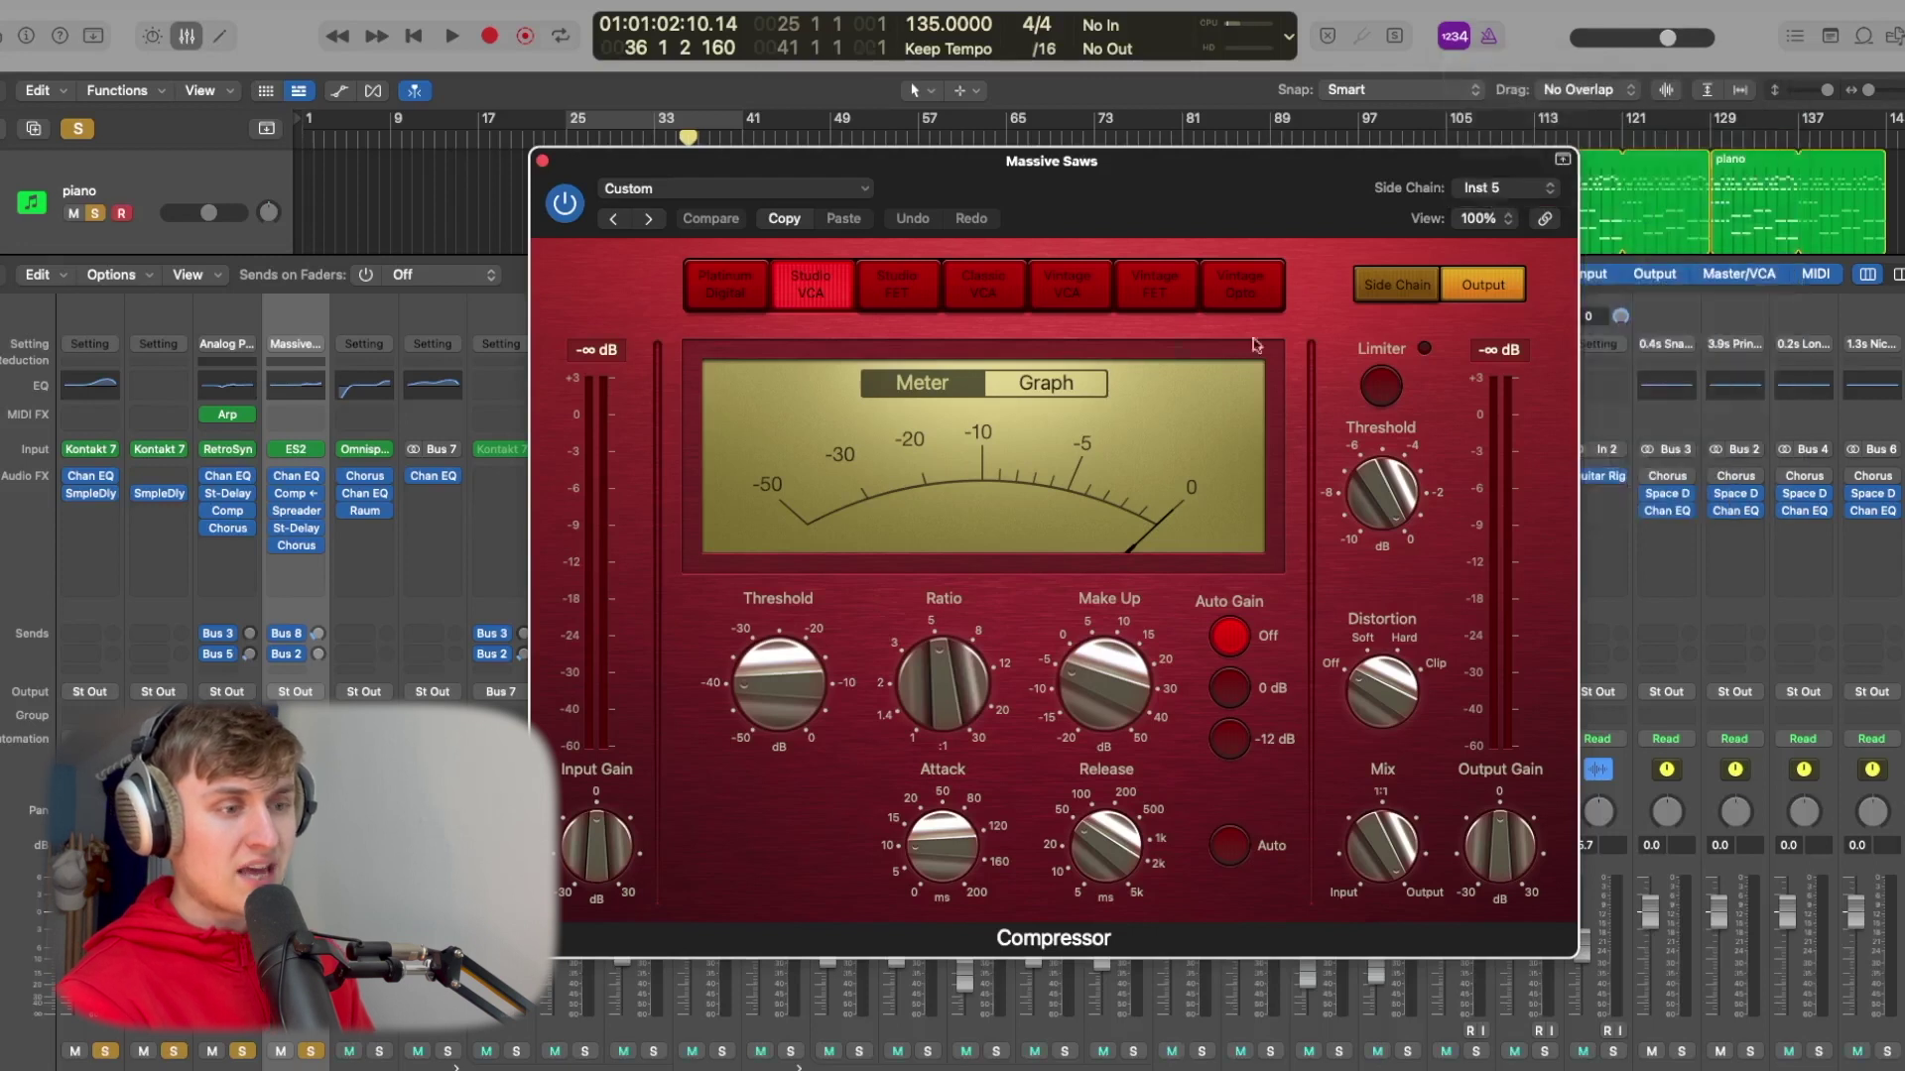
- Play from bar 27 to watch the Massive Saws Compressor's gain reduction, and close the Compressor and mixer
left_click(598, 134)
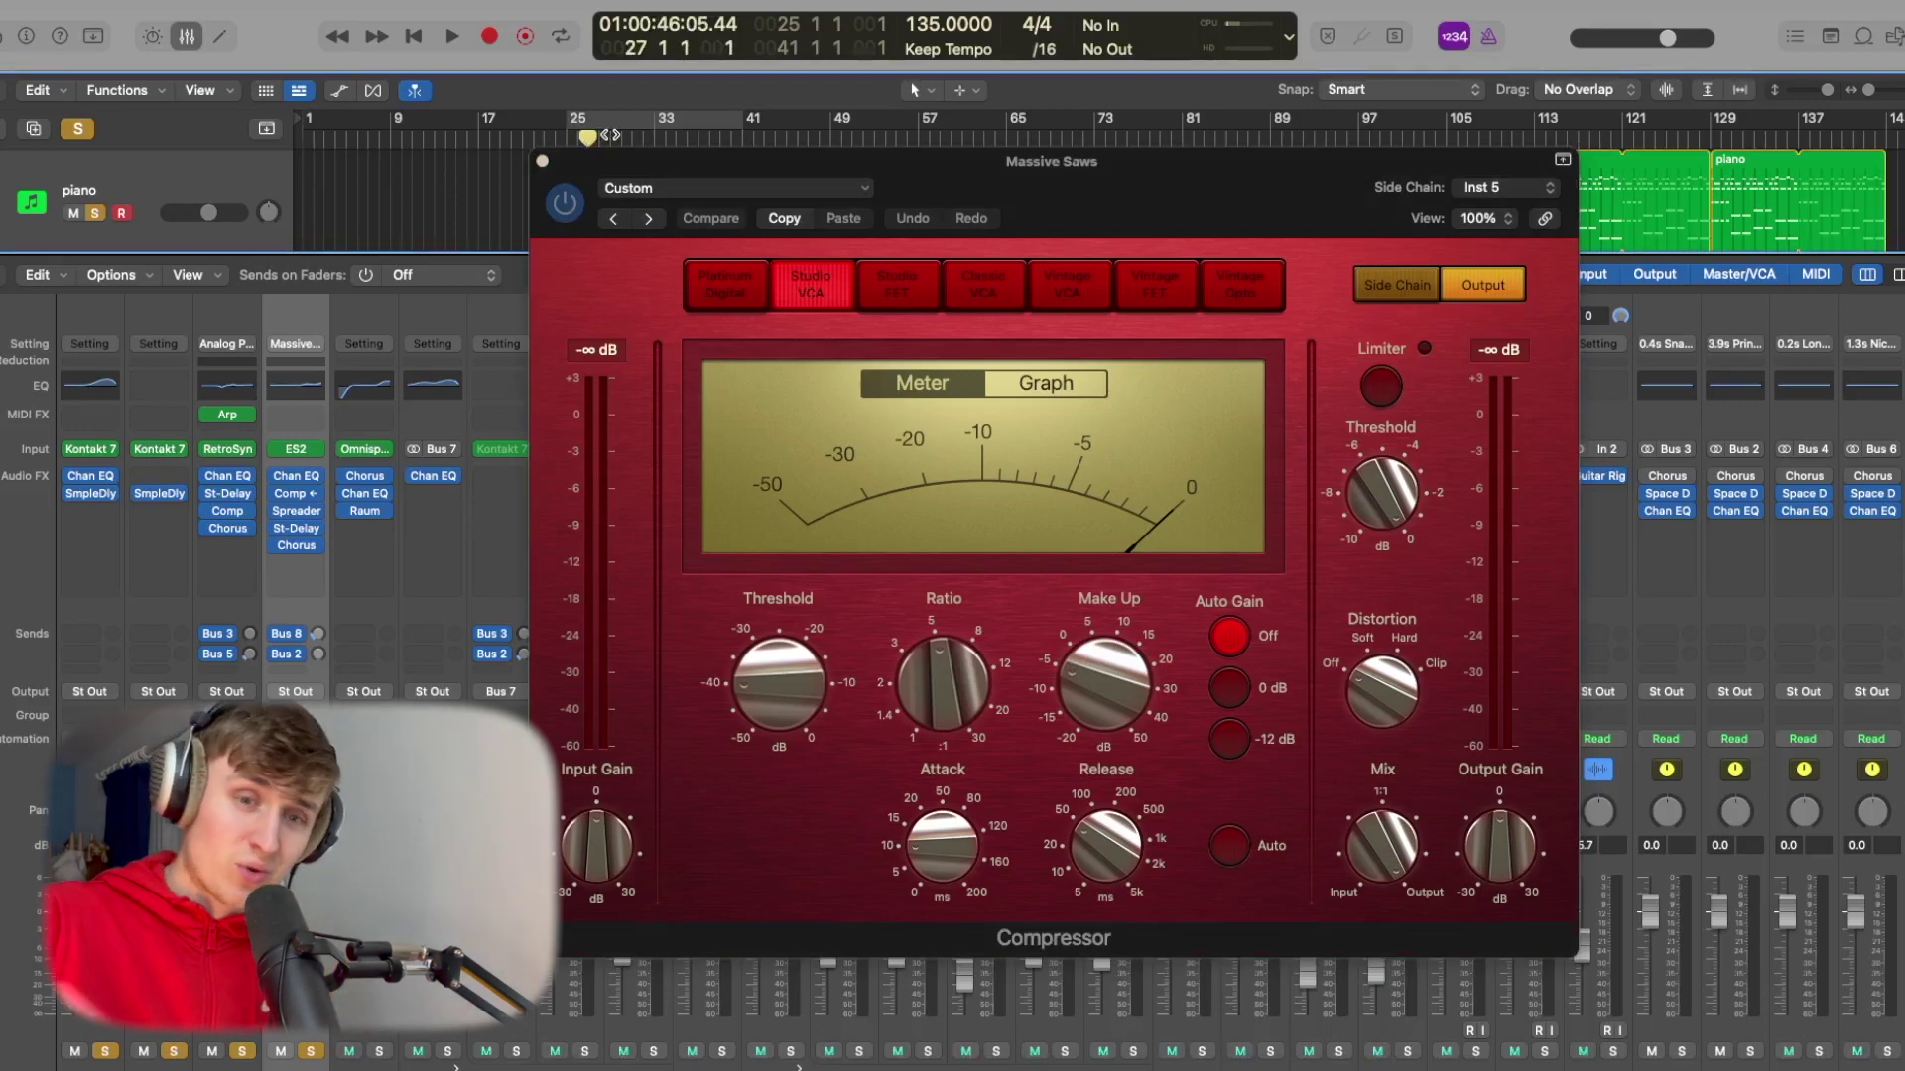
key("space")
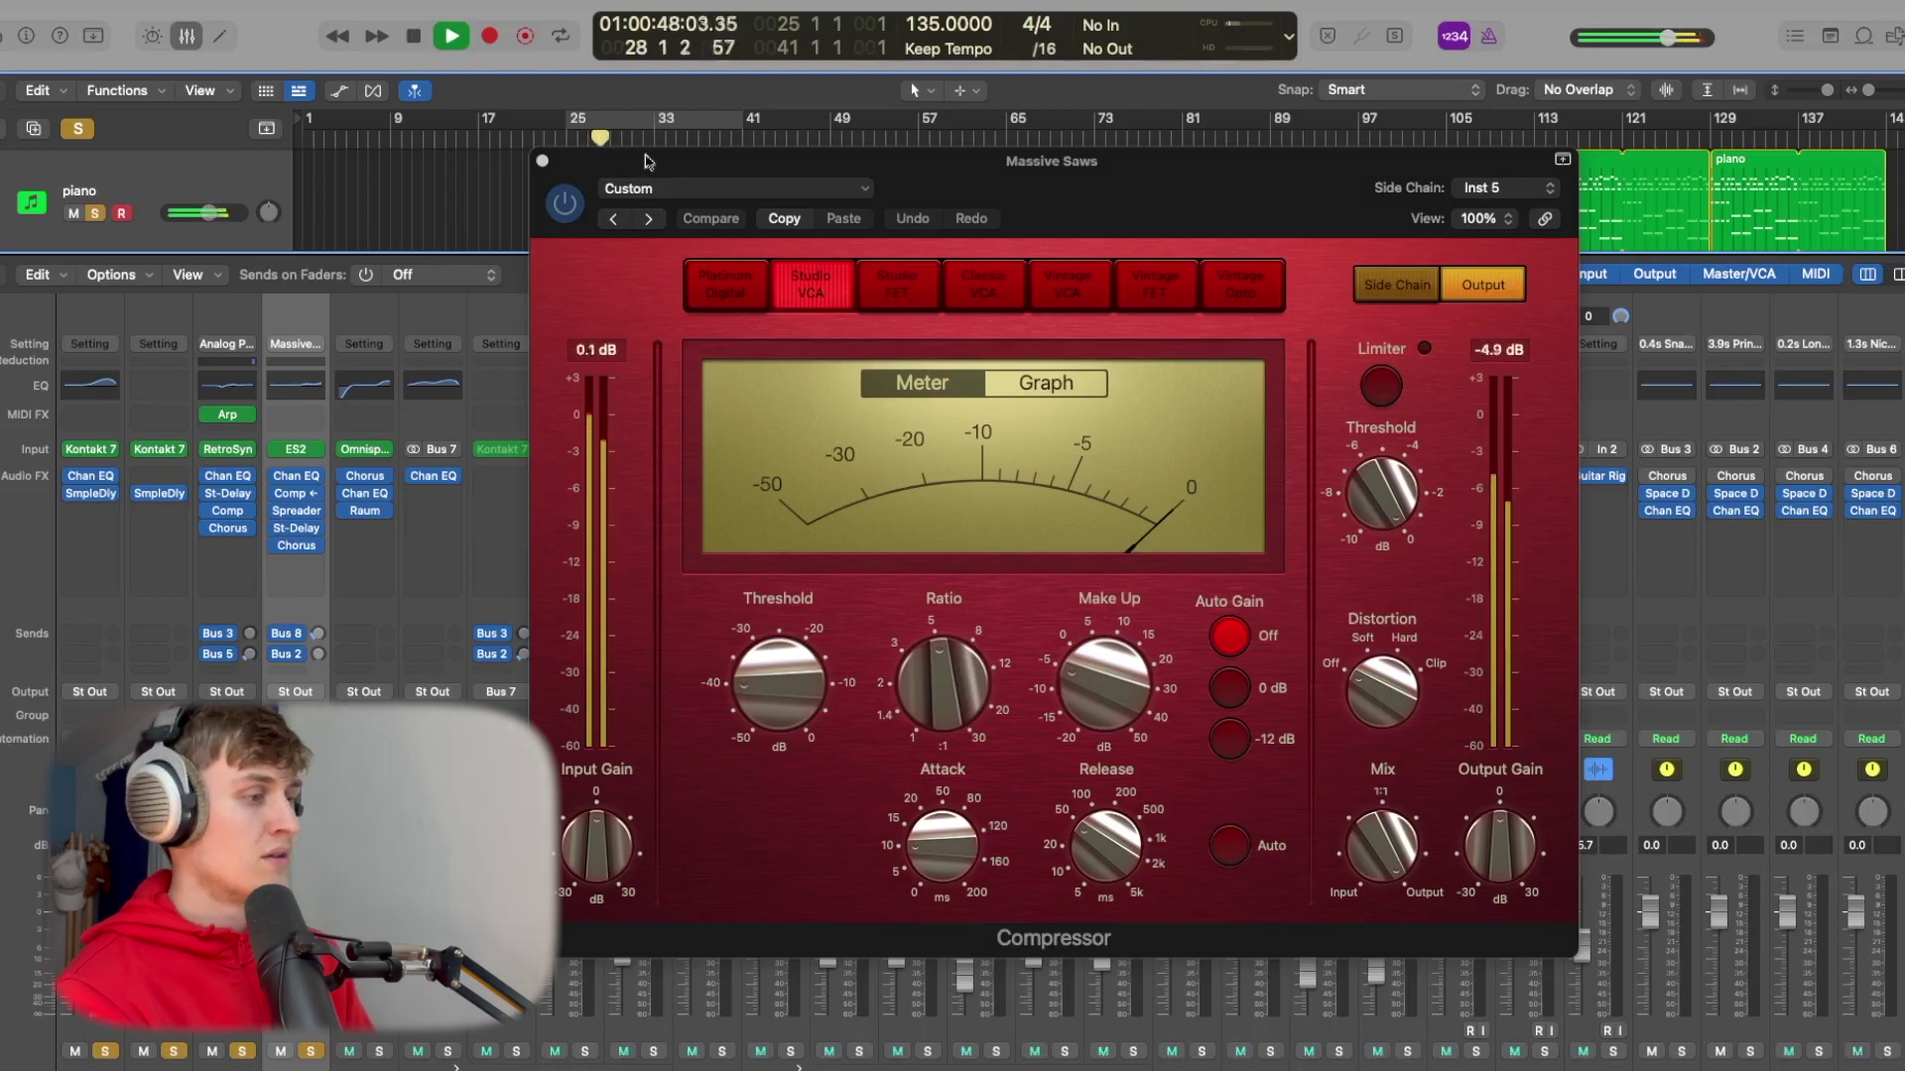
left_click_drag(1092, 161, 1415, 196)
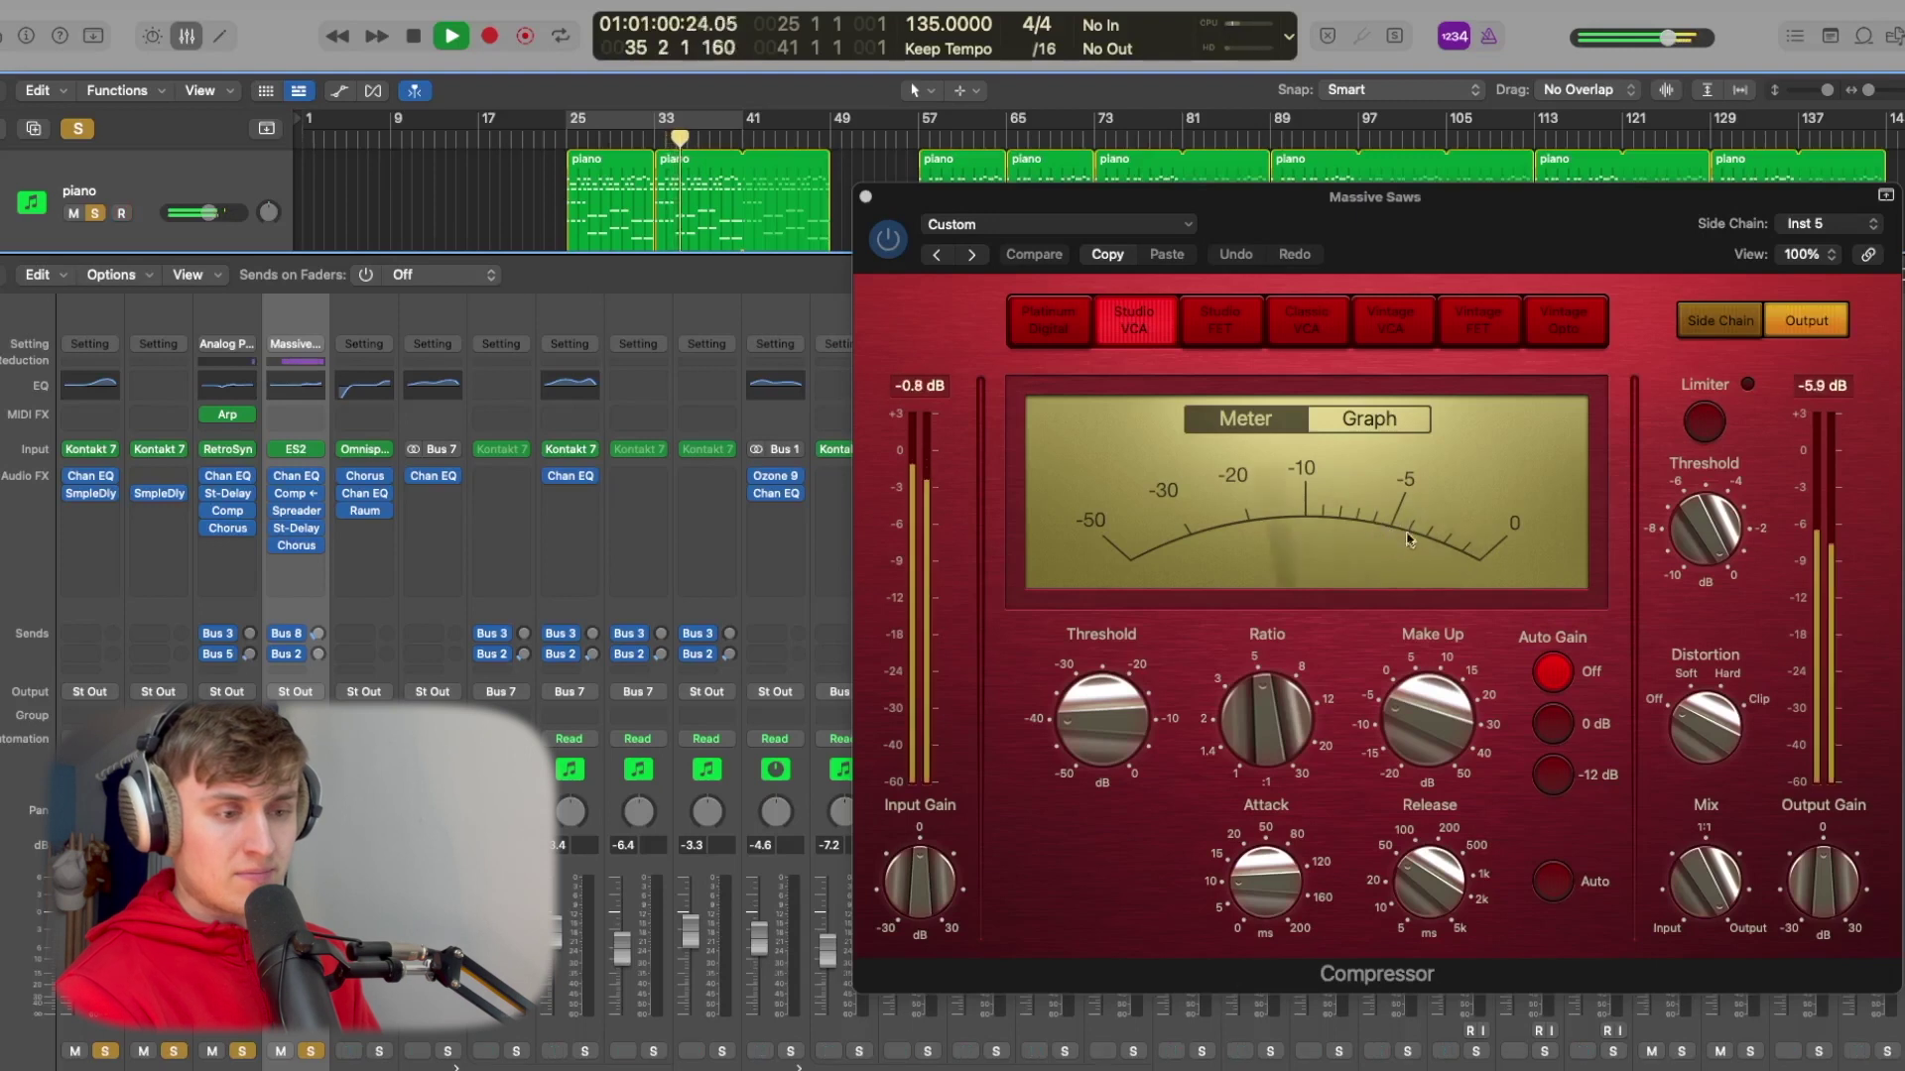
key("space")
left_click(865, 196)
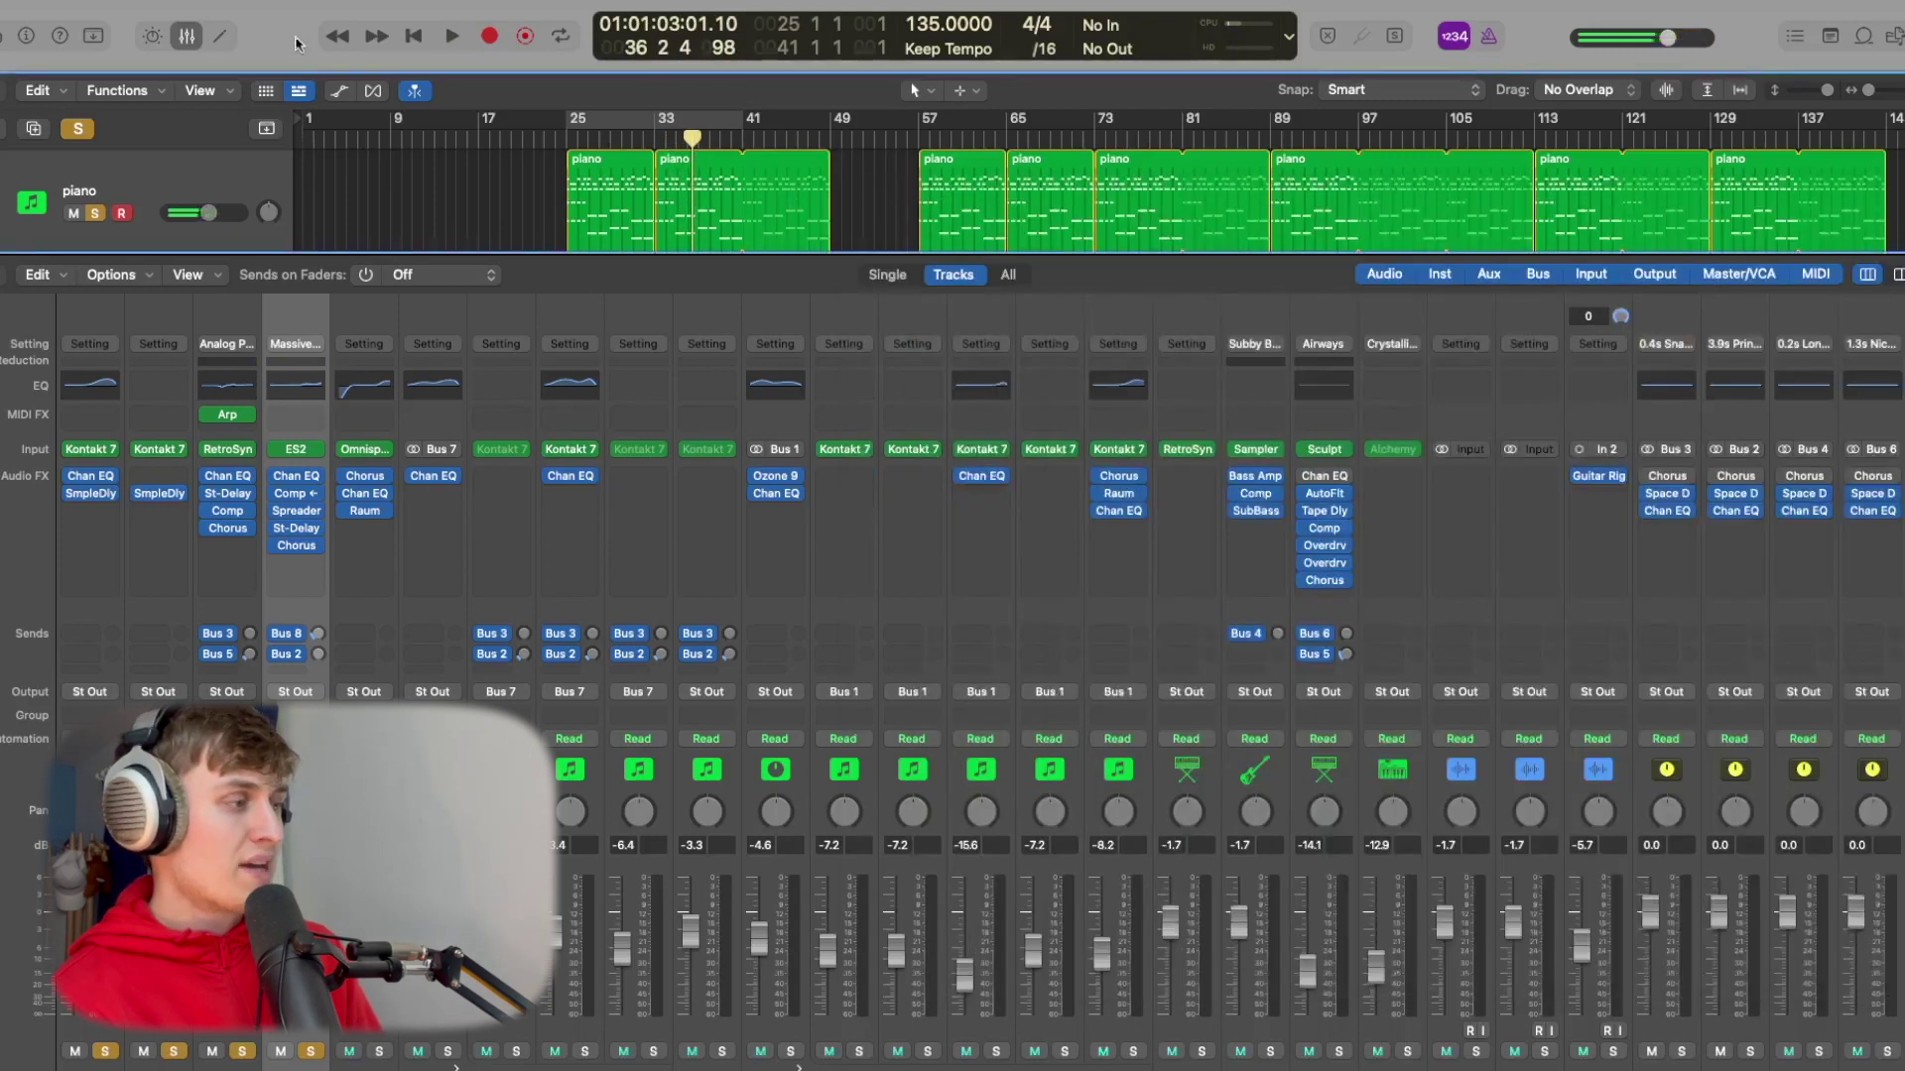
left_click(184, 36)
- Set the playhead to bar 32 and solo only the STRINGS track, clearing all other solos
scroll(363, 298, "down", 4)
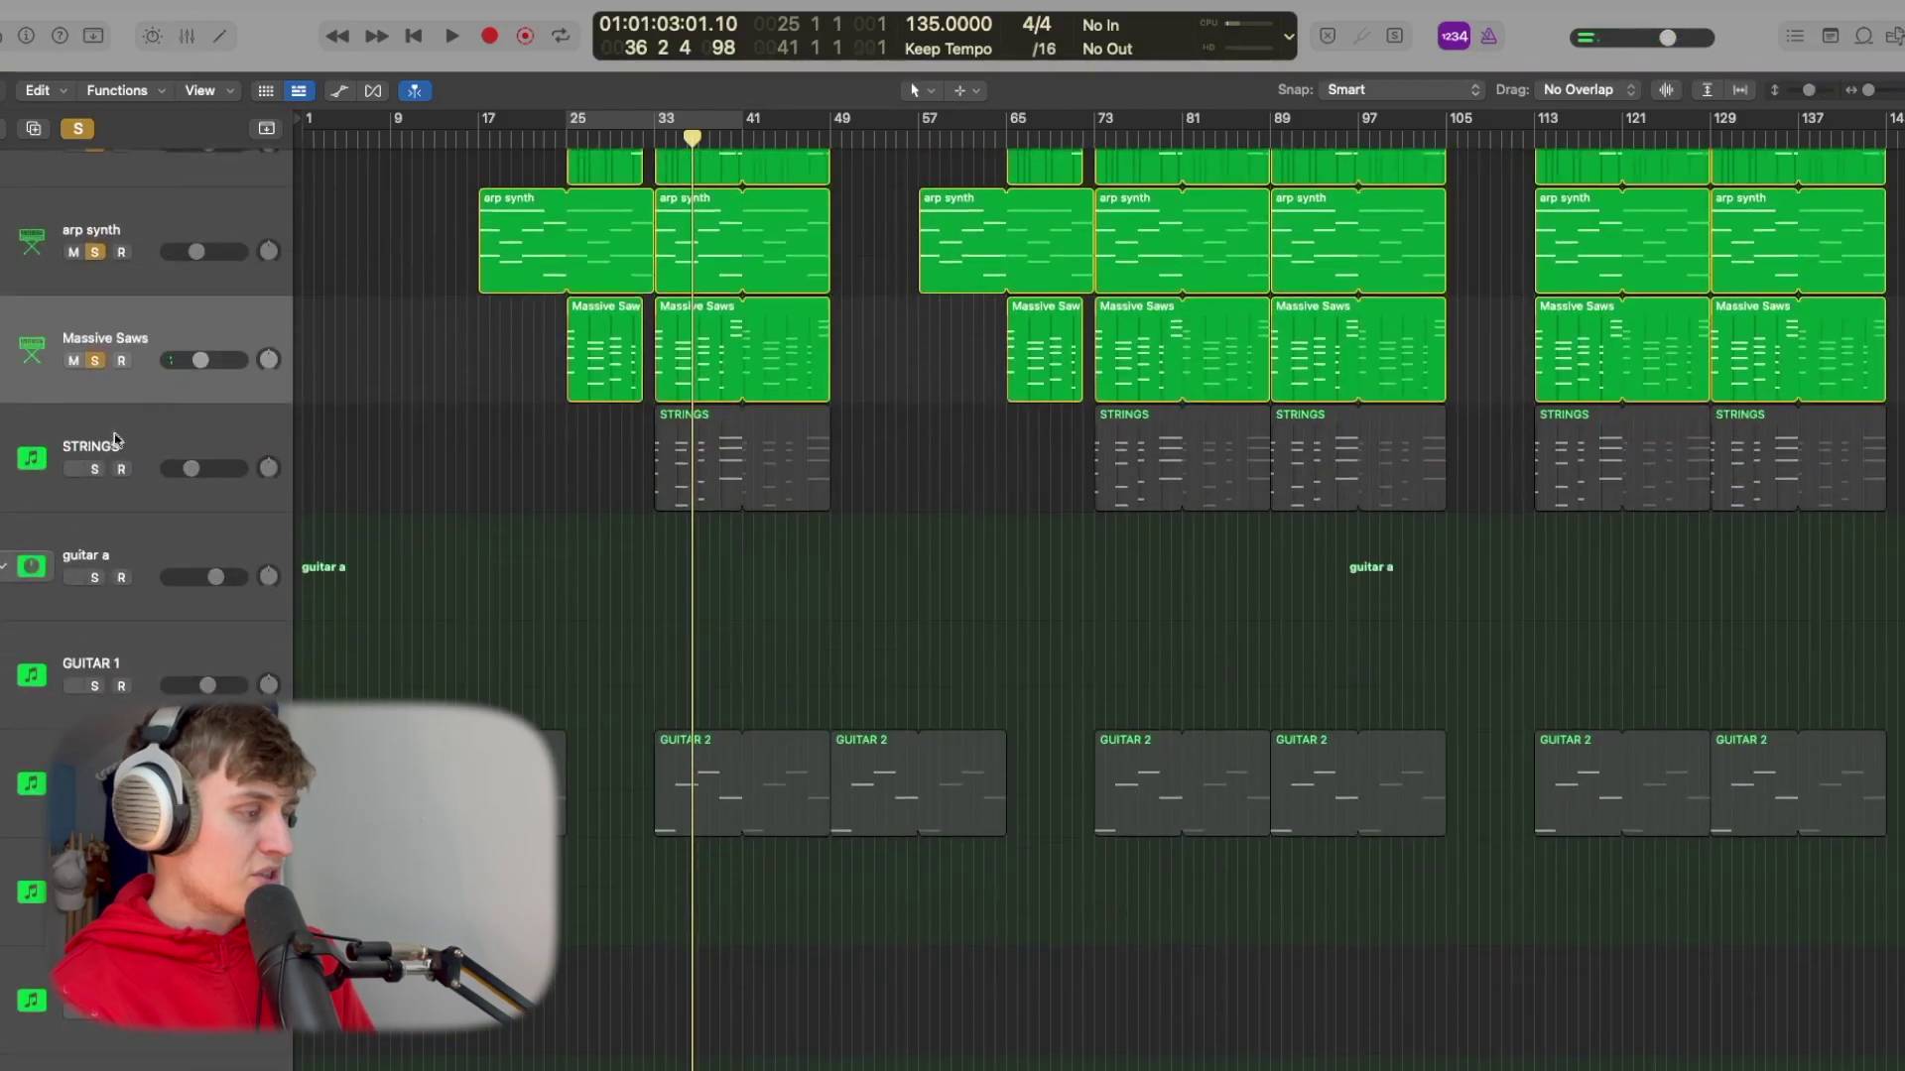
scroll(115, 440, "down", 1)
left_click(95, 423)
left_click(645, 137)
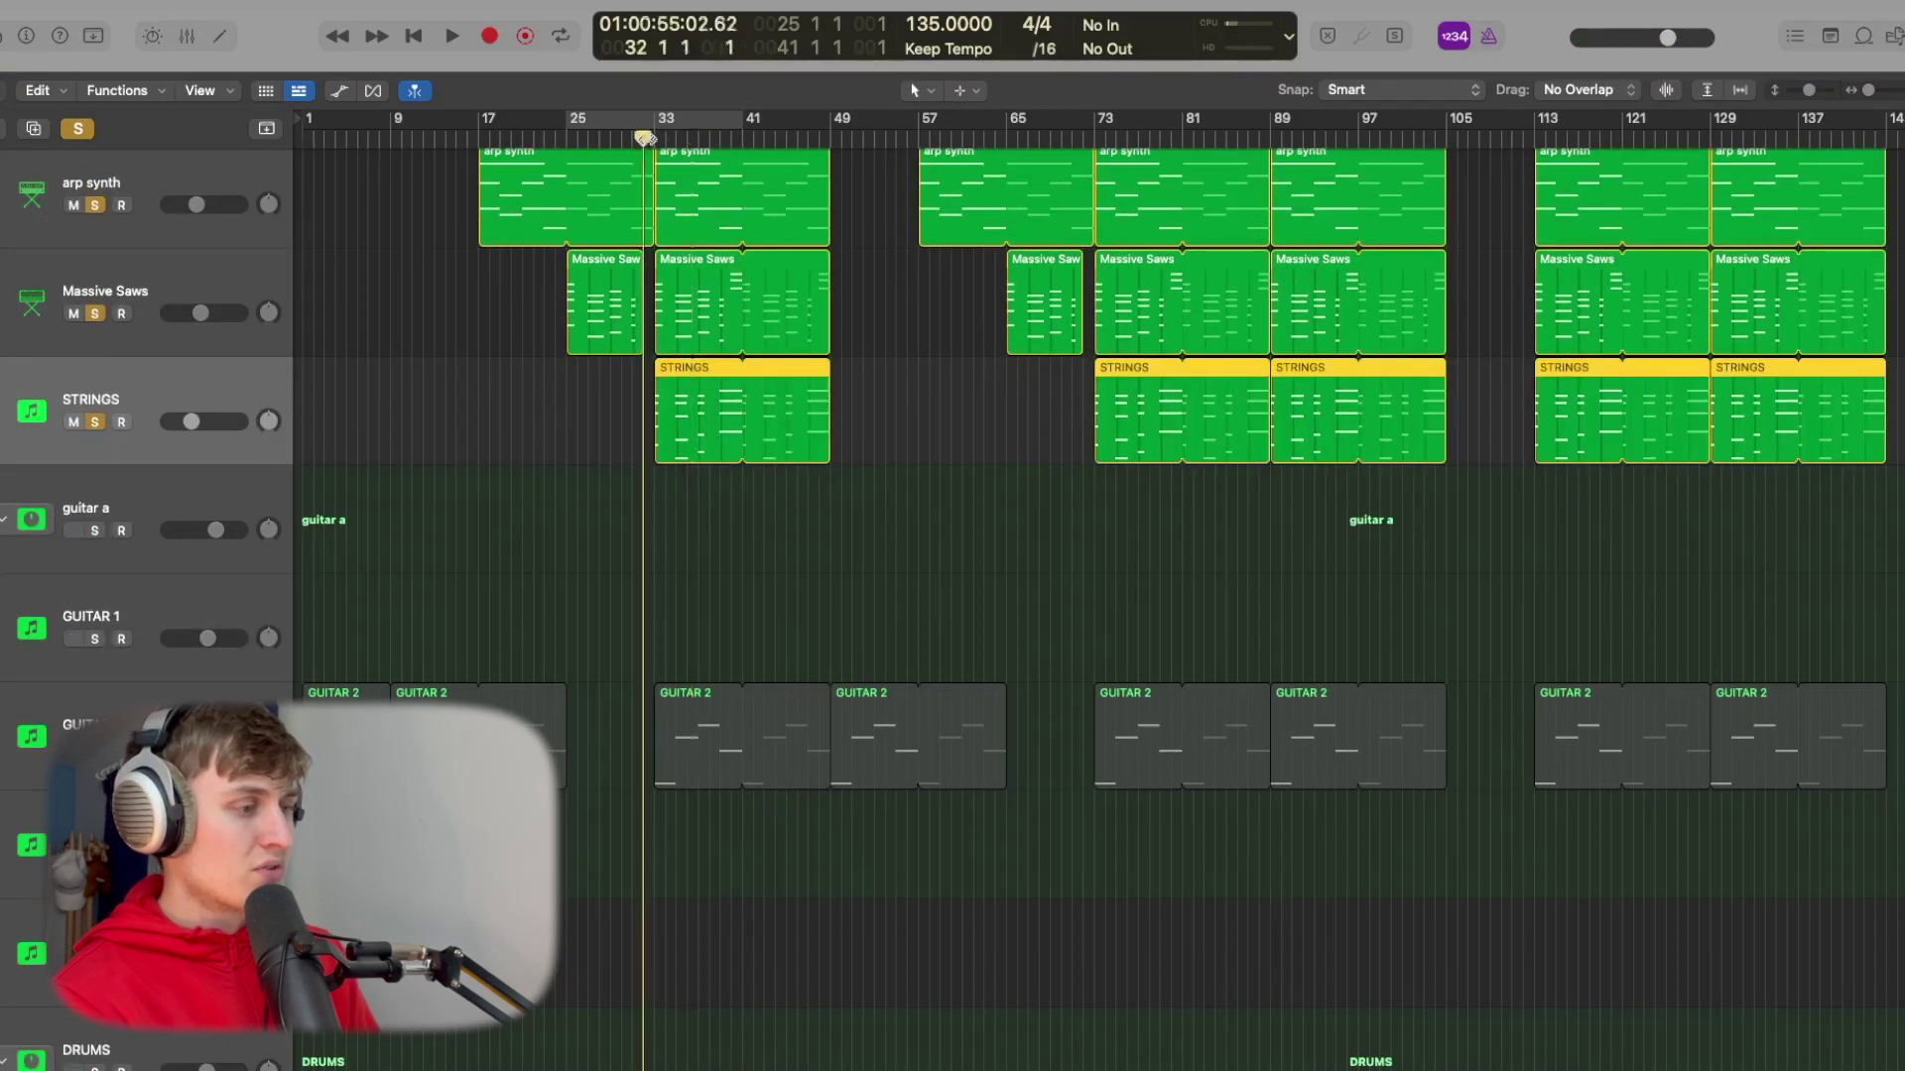
left_click(81, 132)
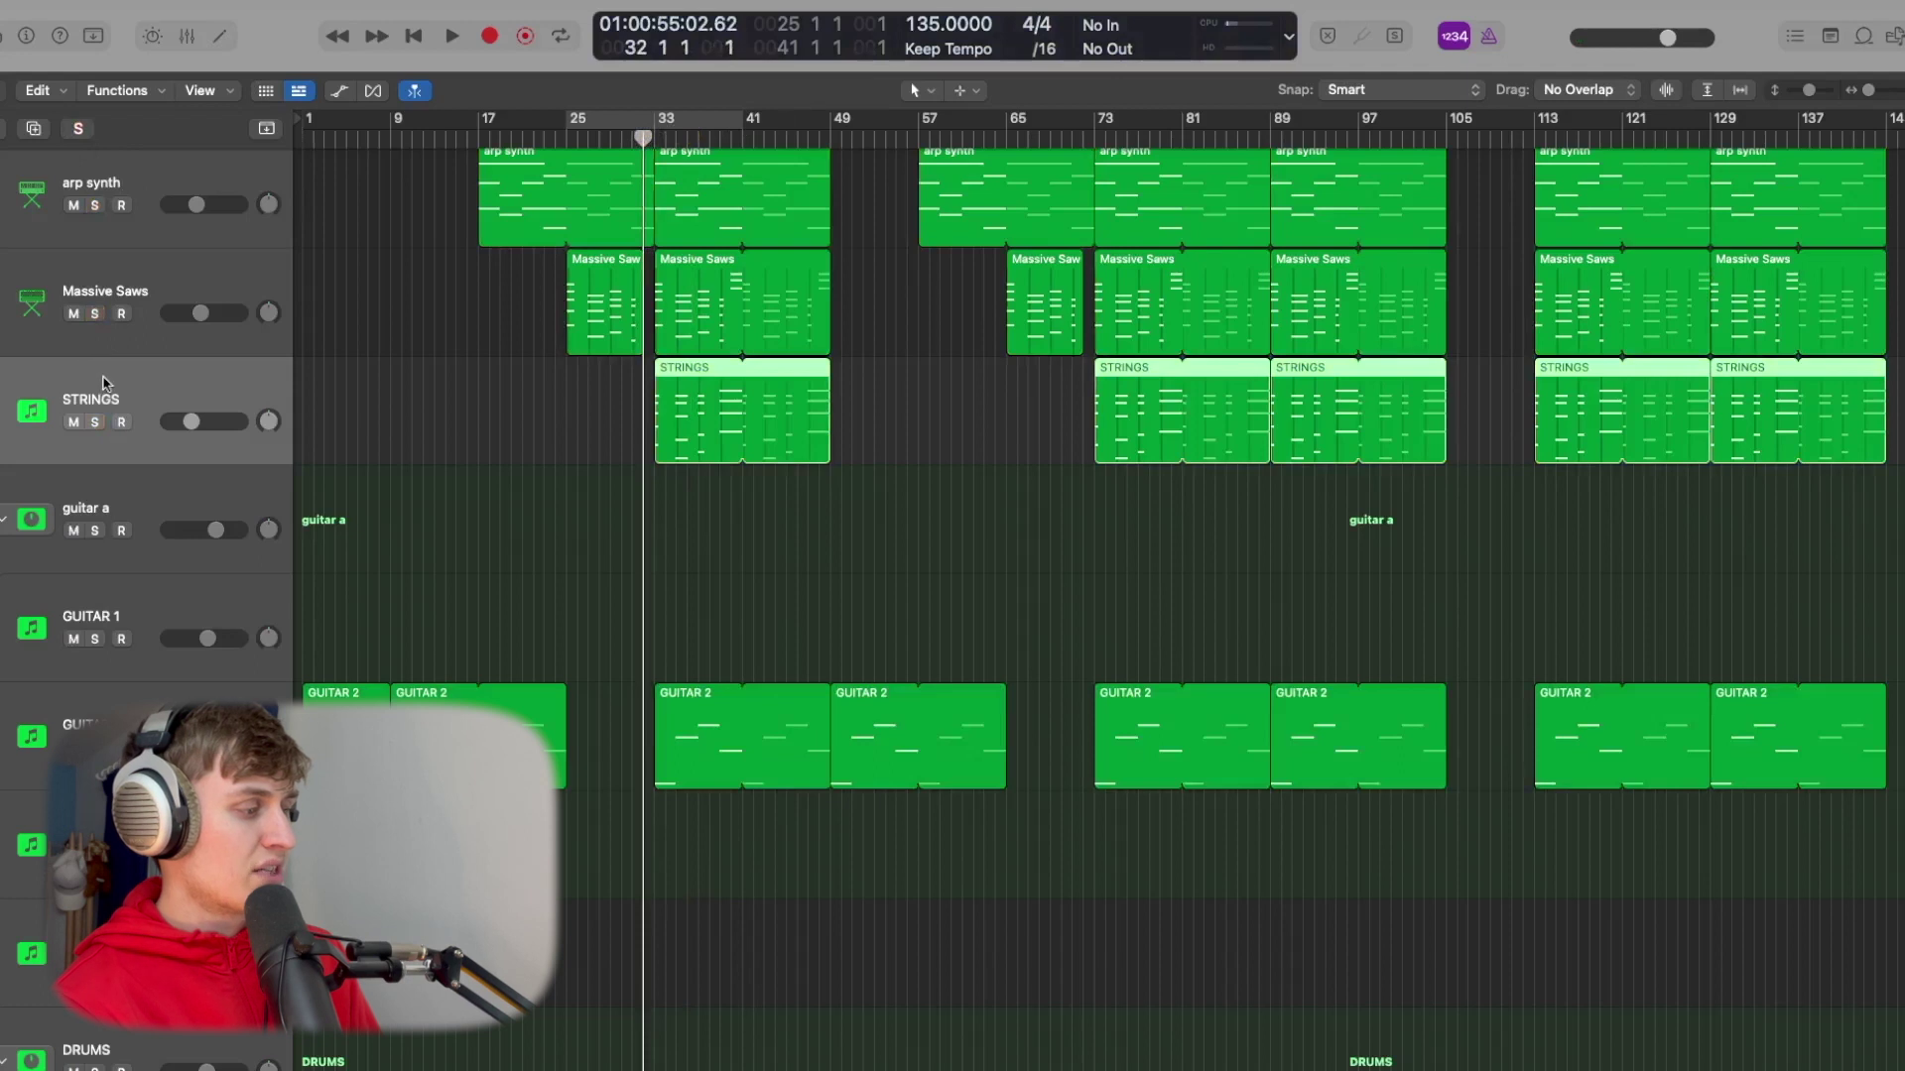
left_click(95, 423)
- Open Omnisphere on the STRINGS channel to examine its patch, and close it along with the mixer
key("x")
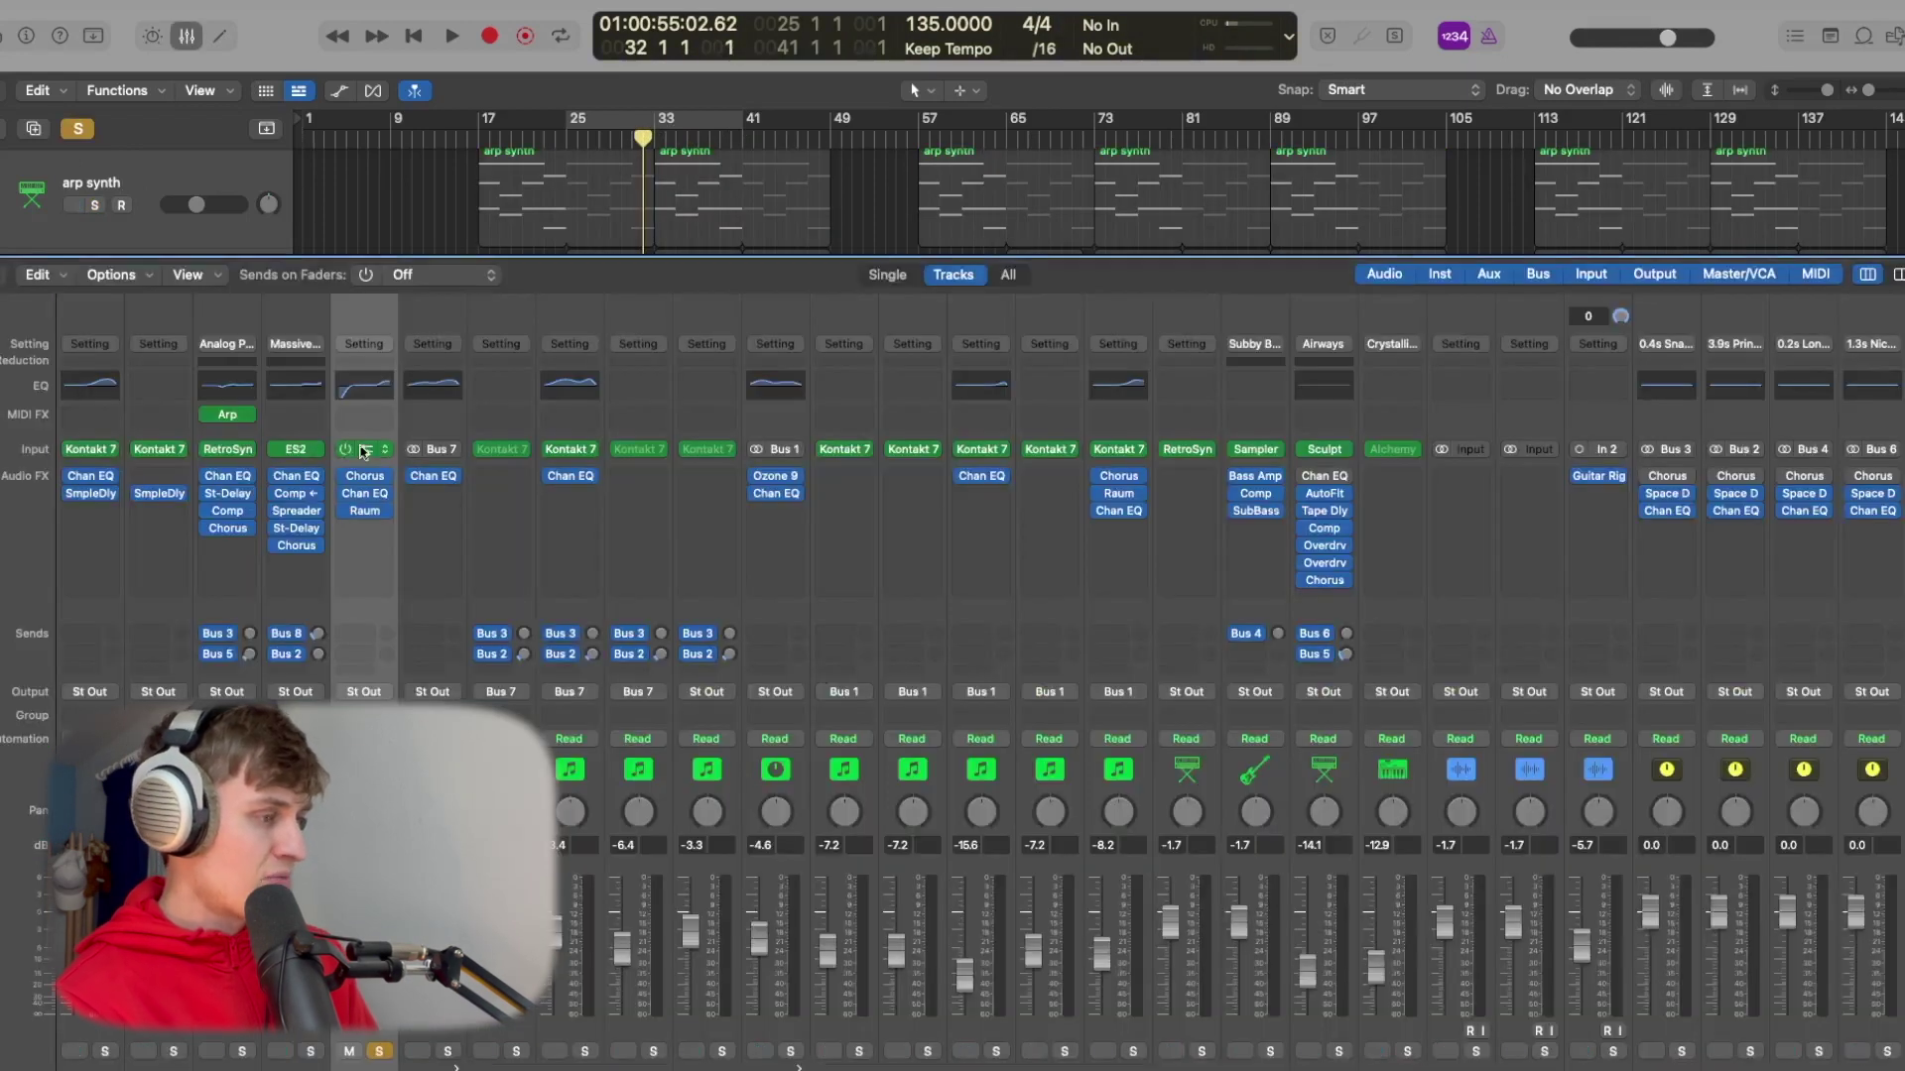
left_click(367, 452)
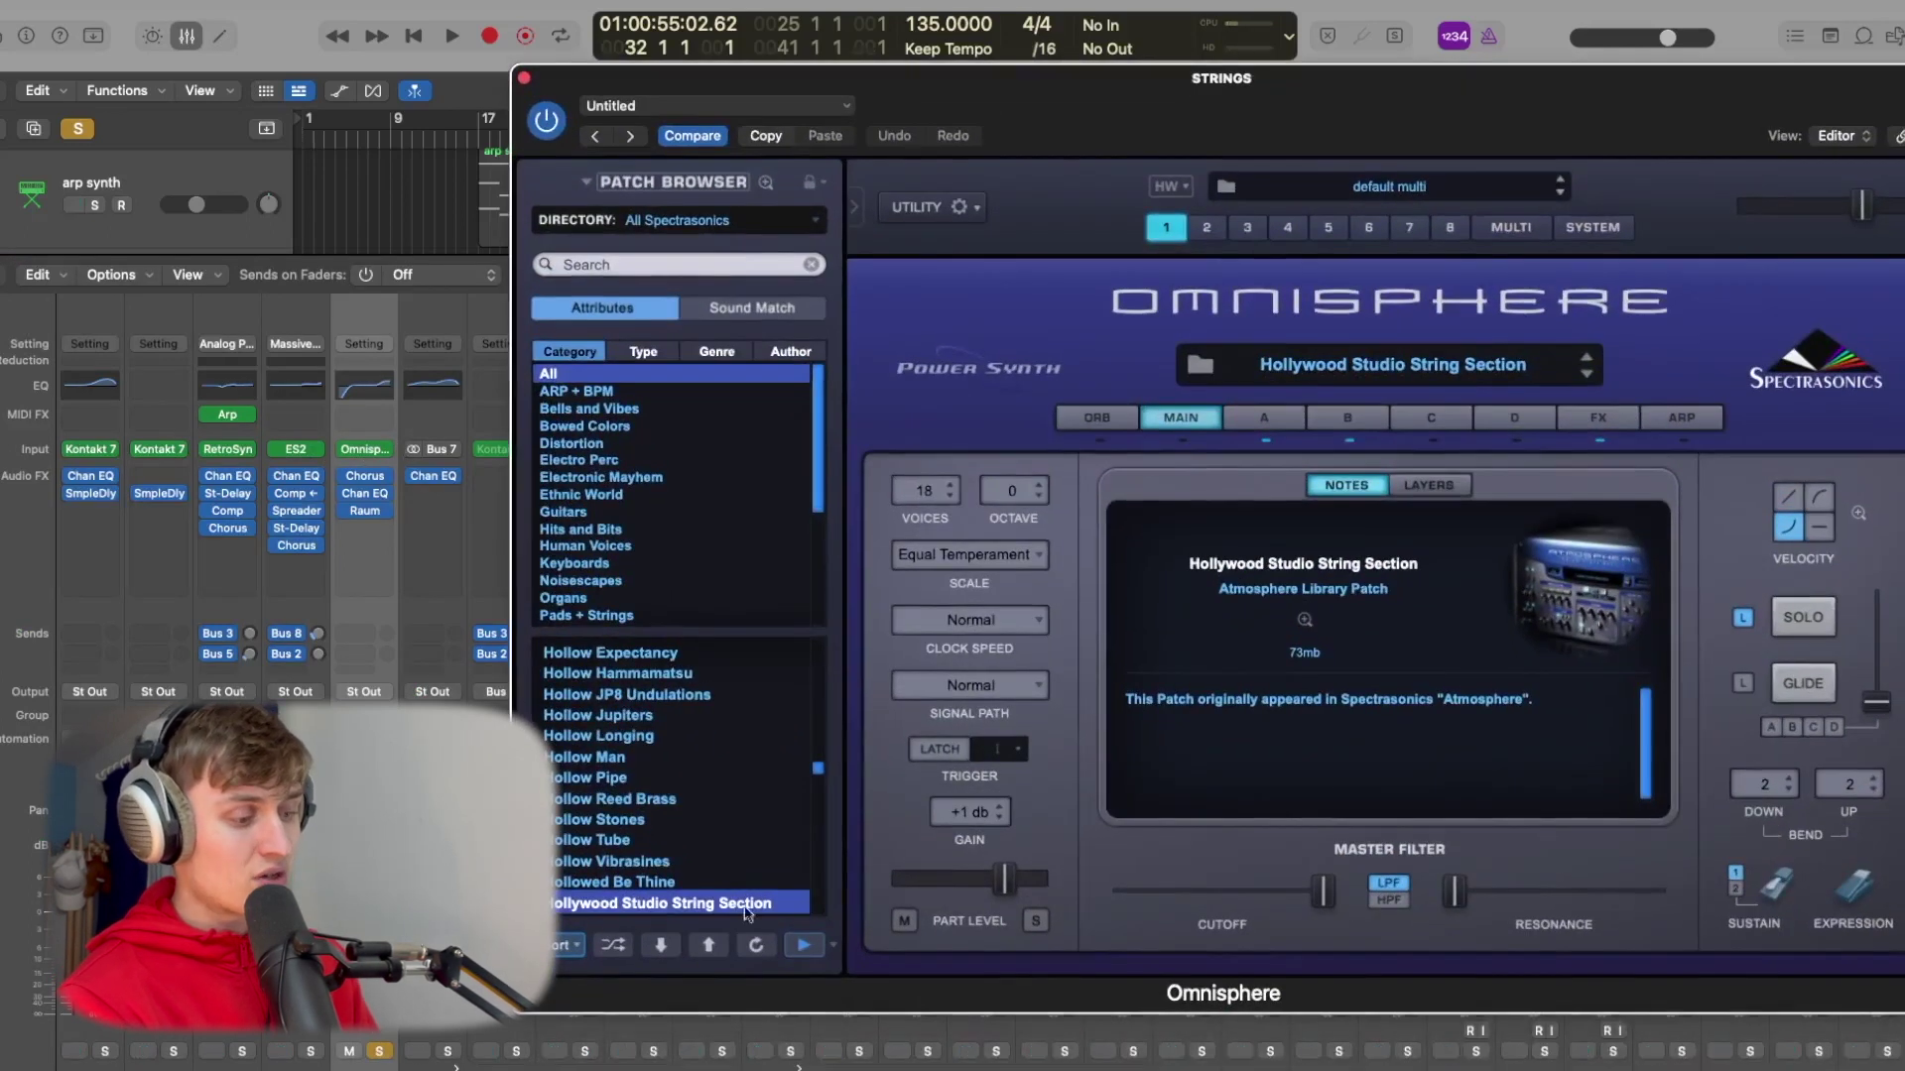
left_click(524, 77)
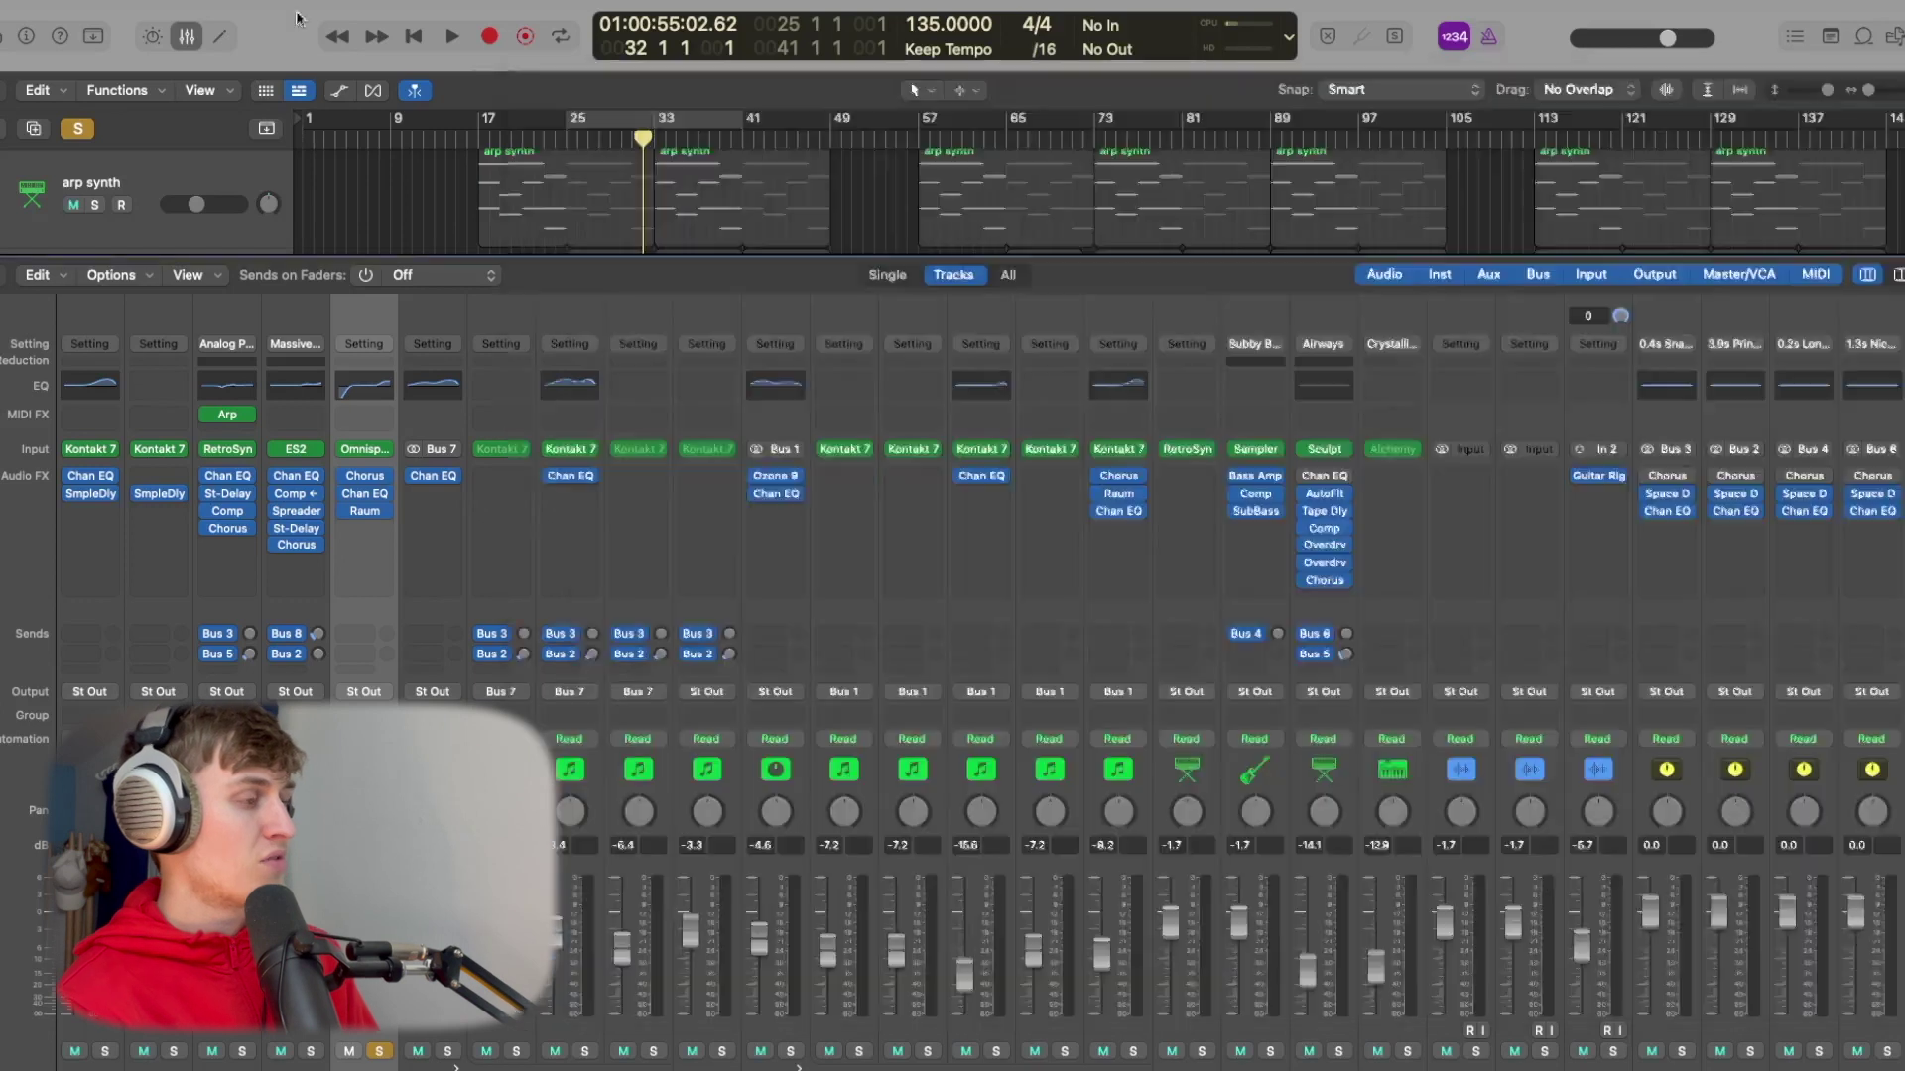
left_click(187, 37)
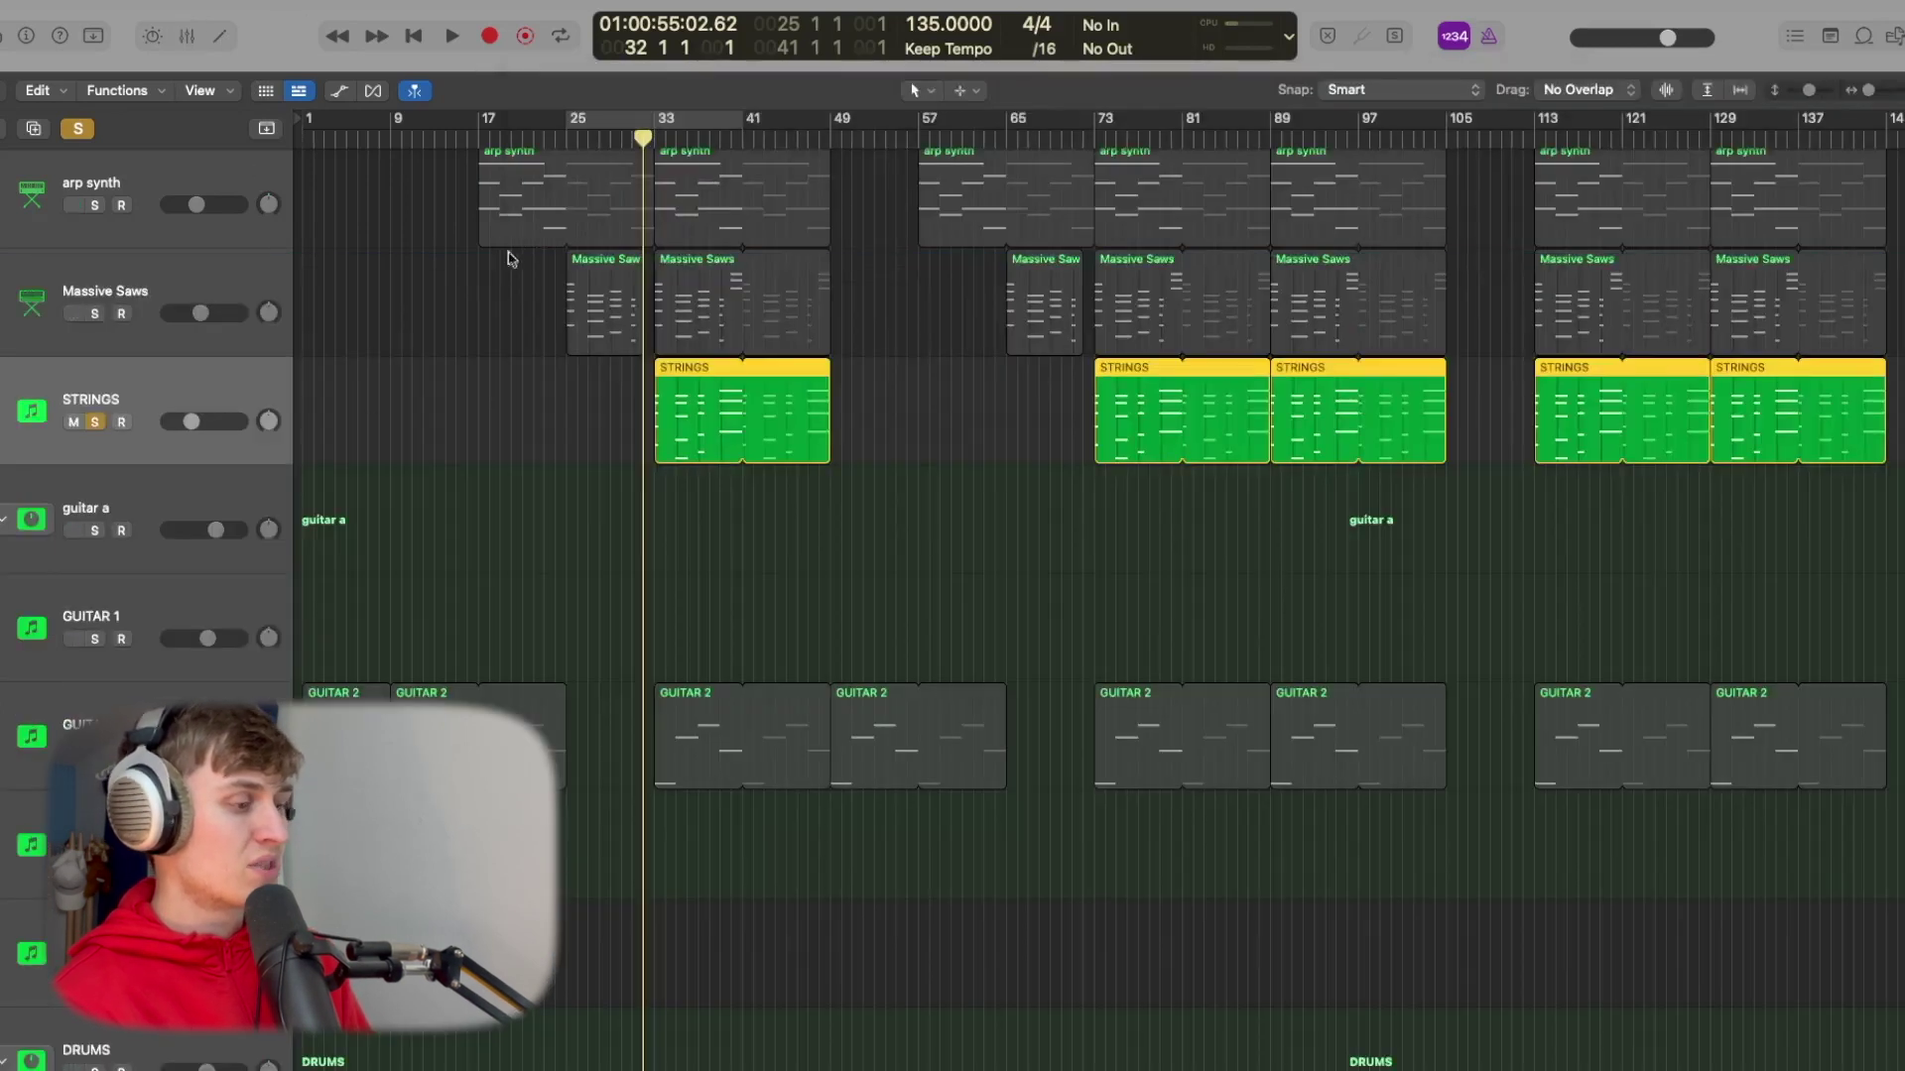
- Play the strings from bar 32 while adding Massive Saws, both pianos and the arp synth to the solo
key("space")
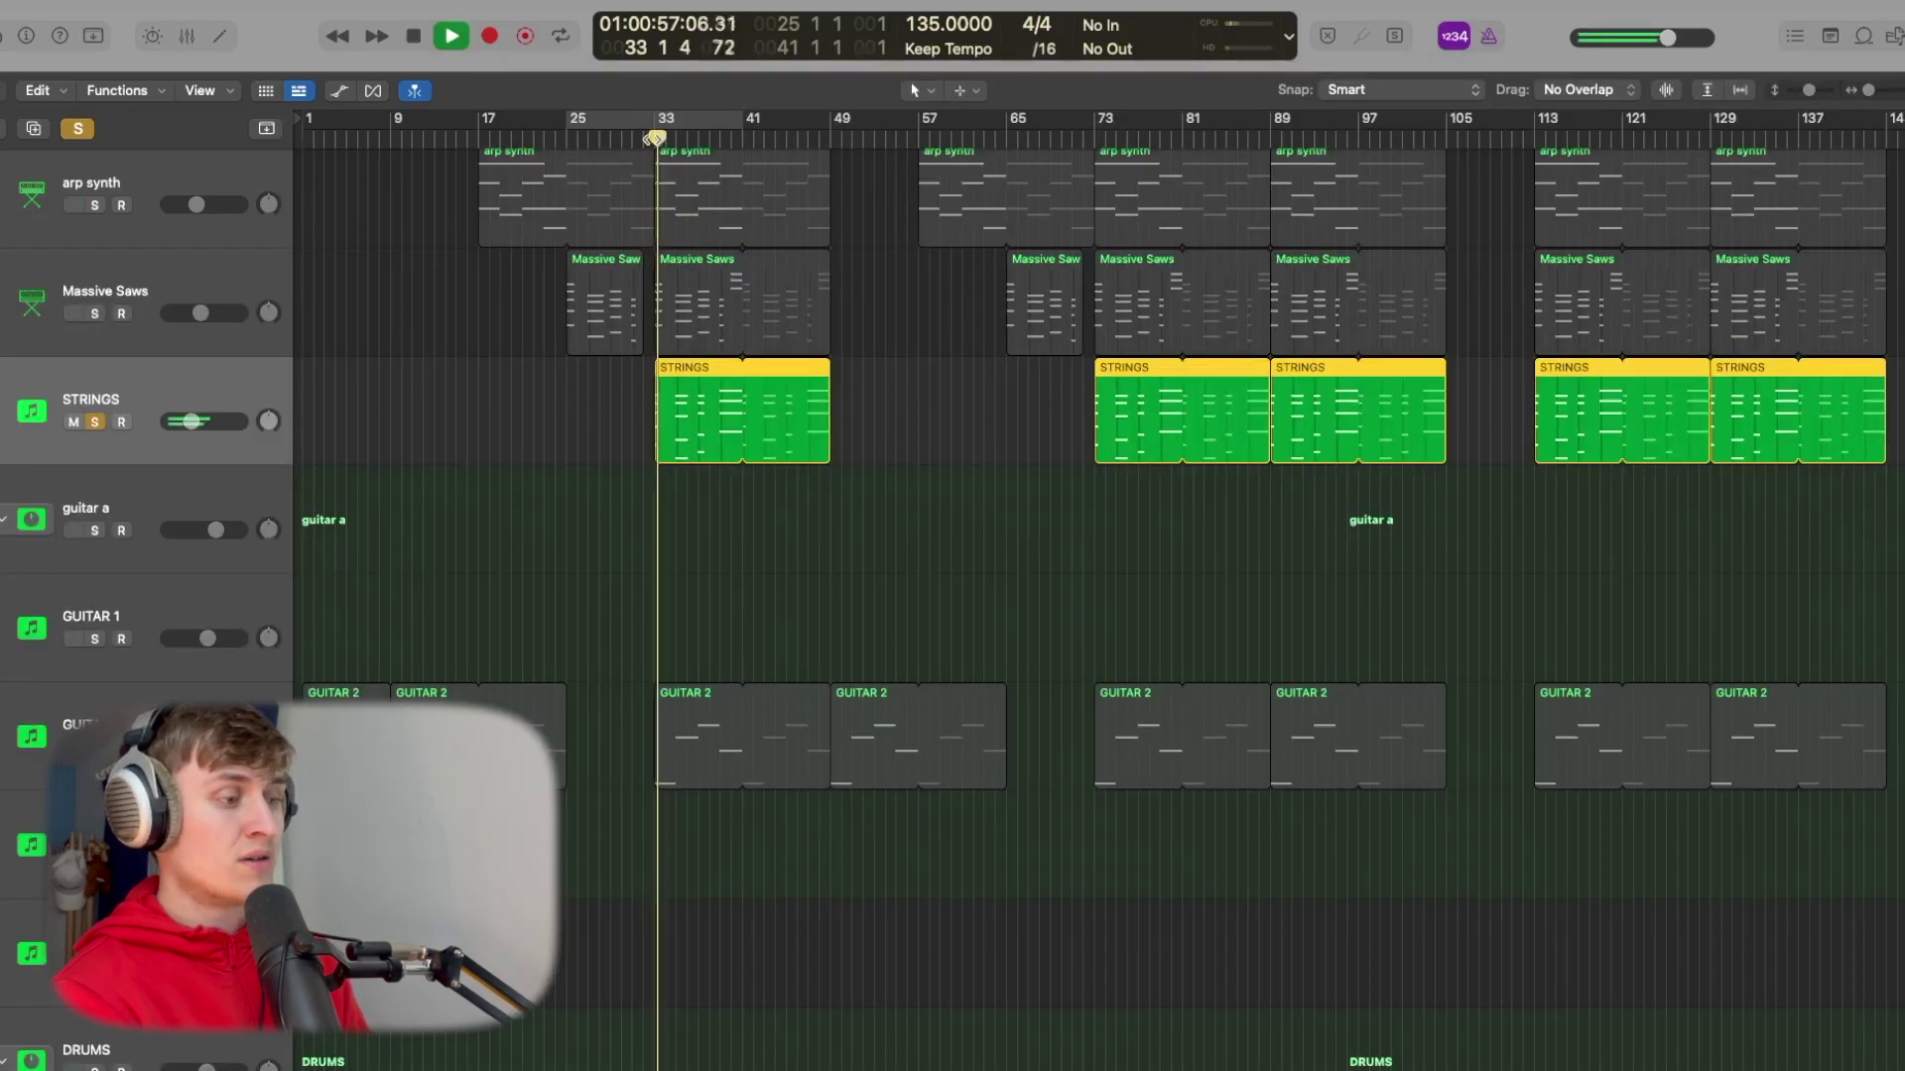
key("s")
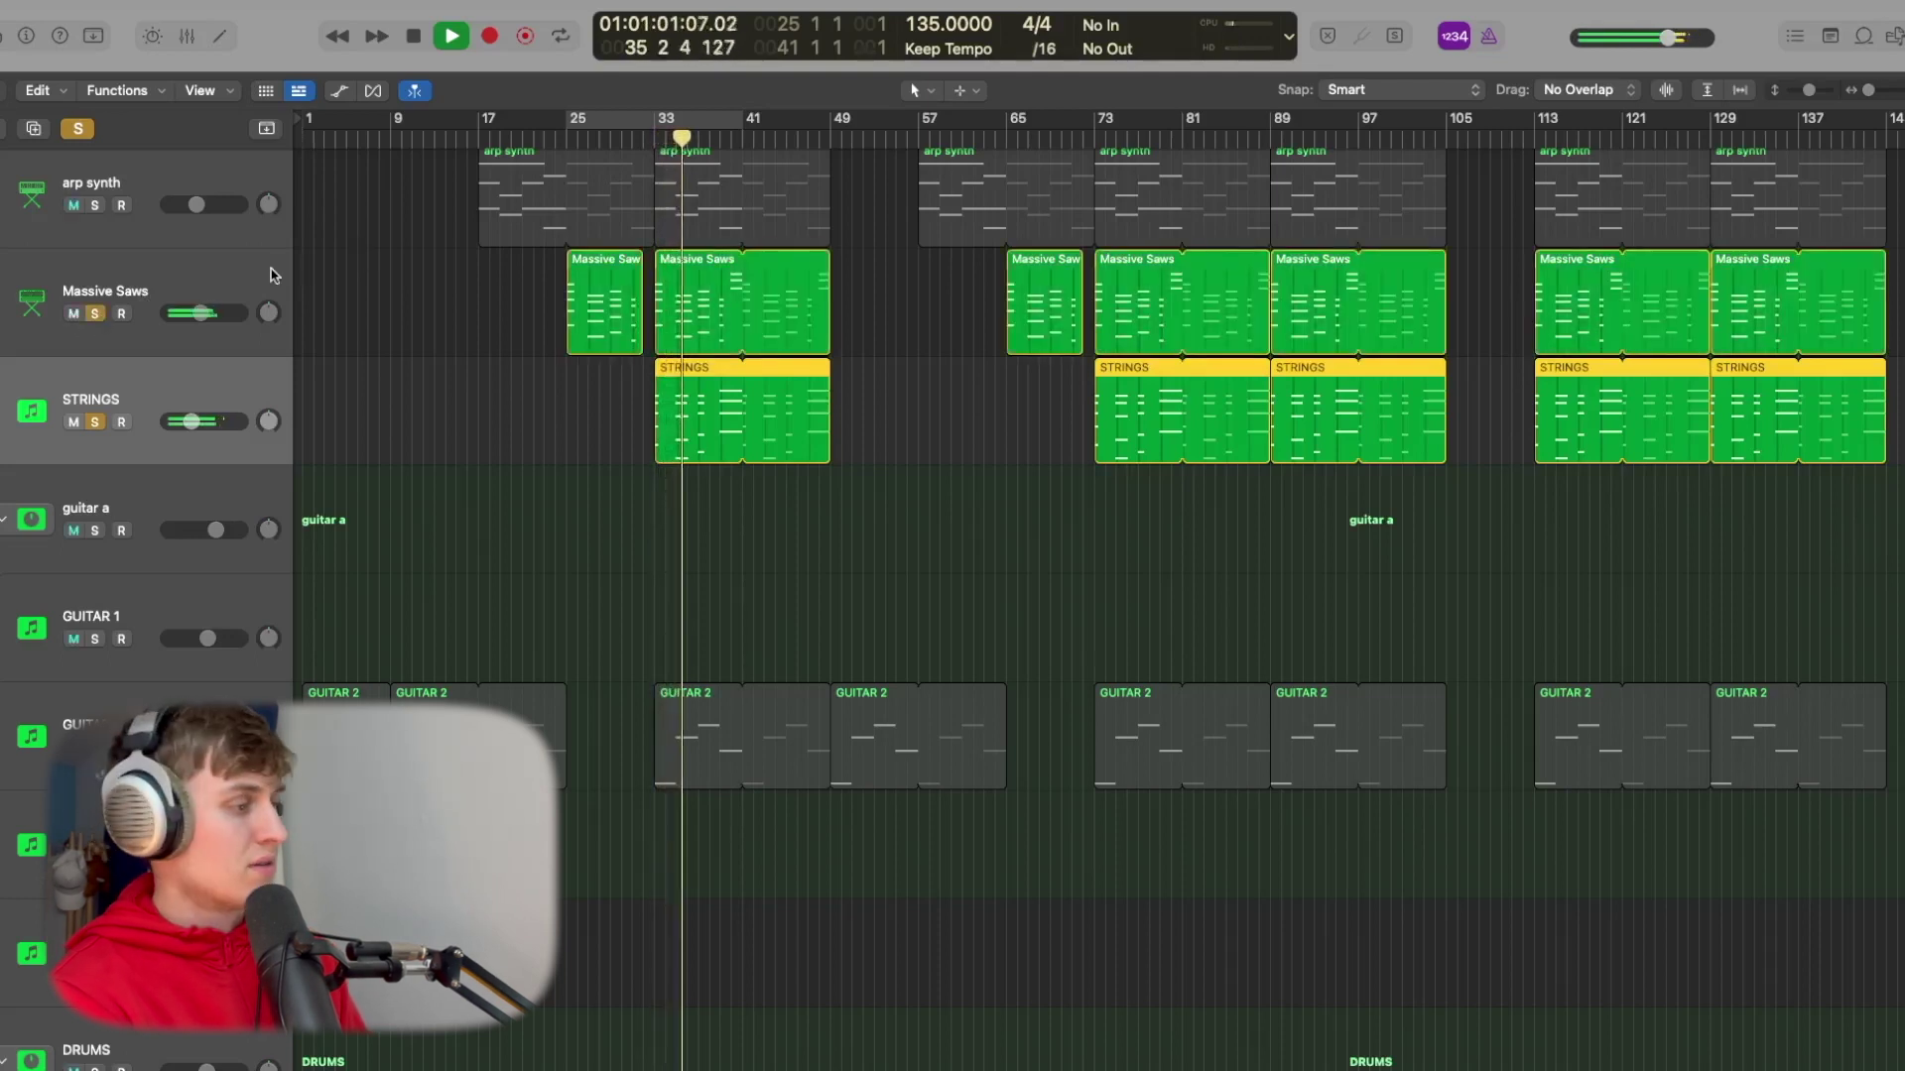
scroll(95, 298, "up", 5)
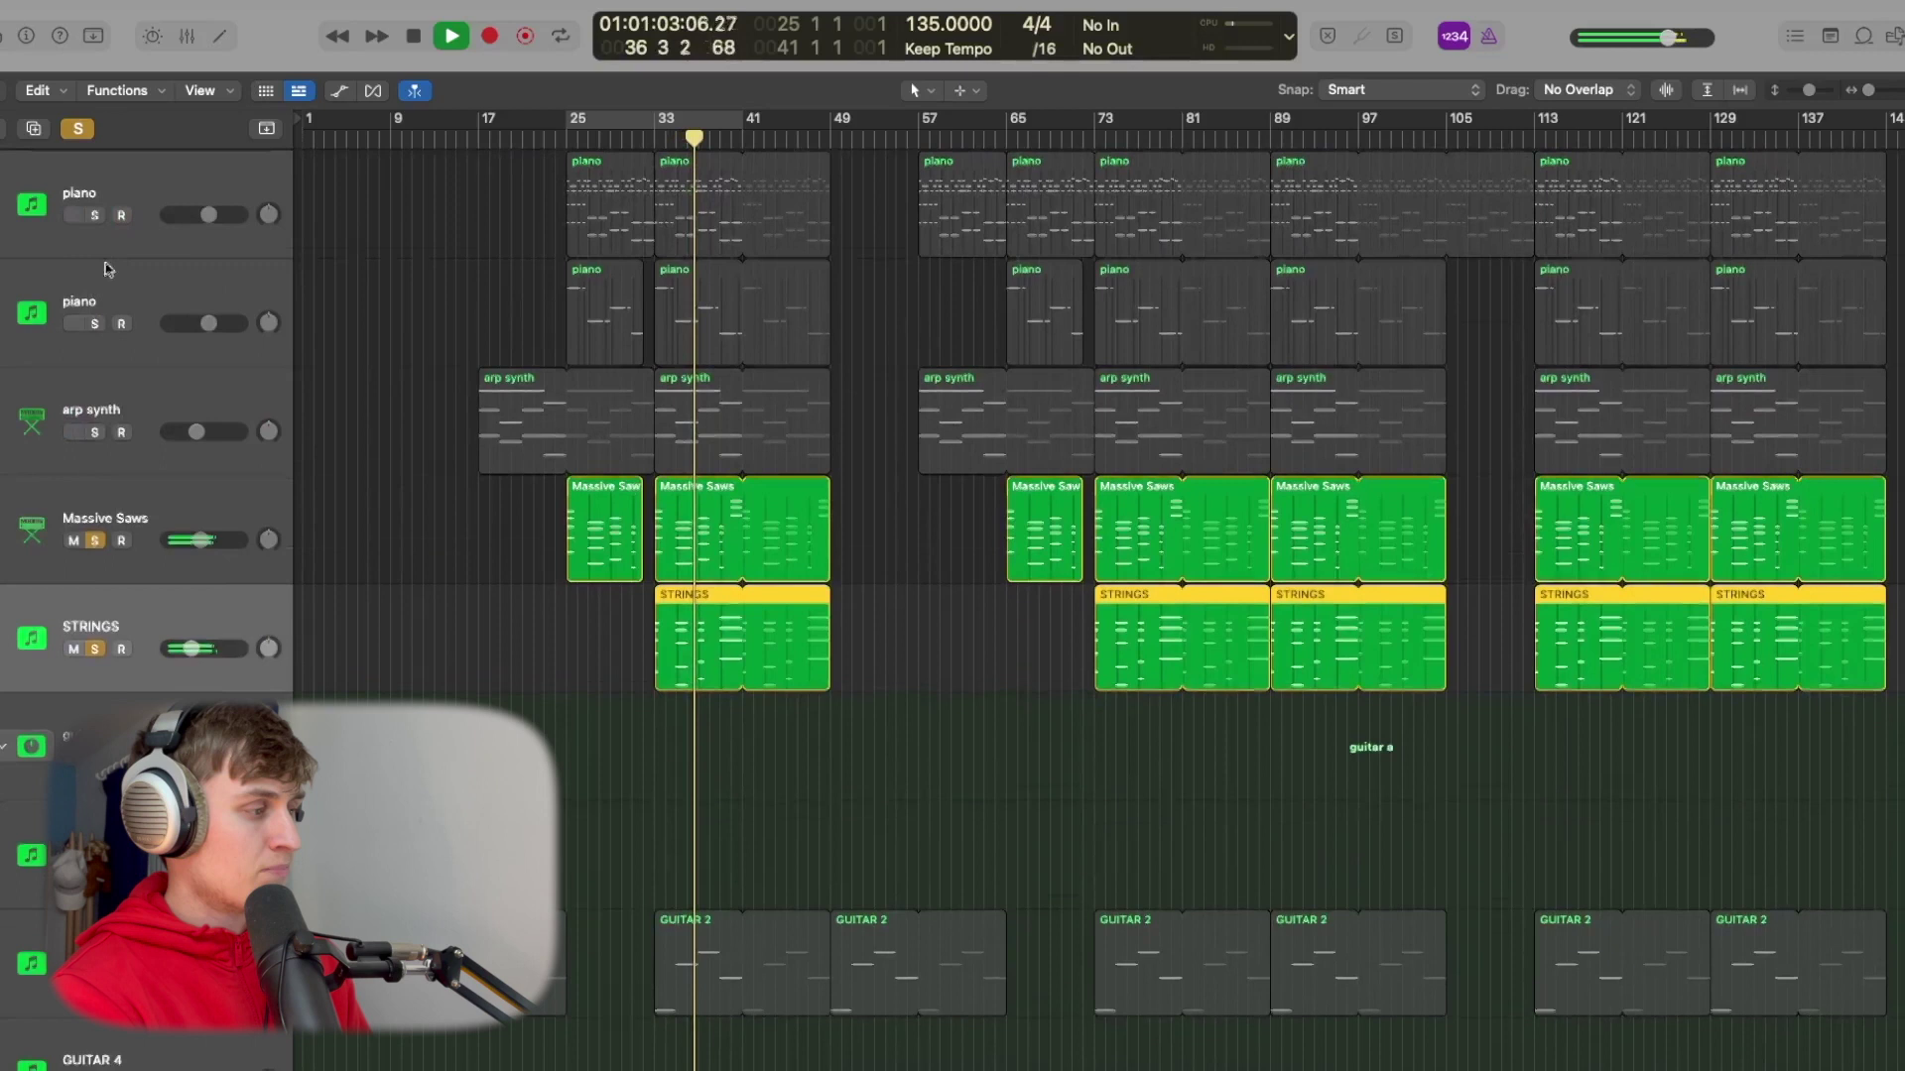
left_click_drag(96, 214, 95, 430)
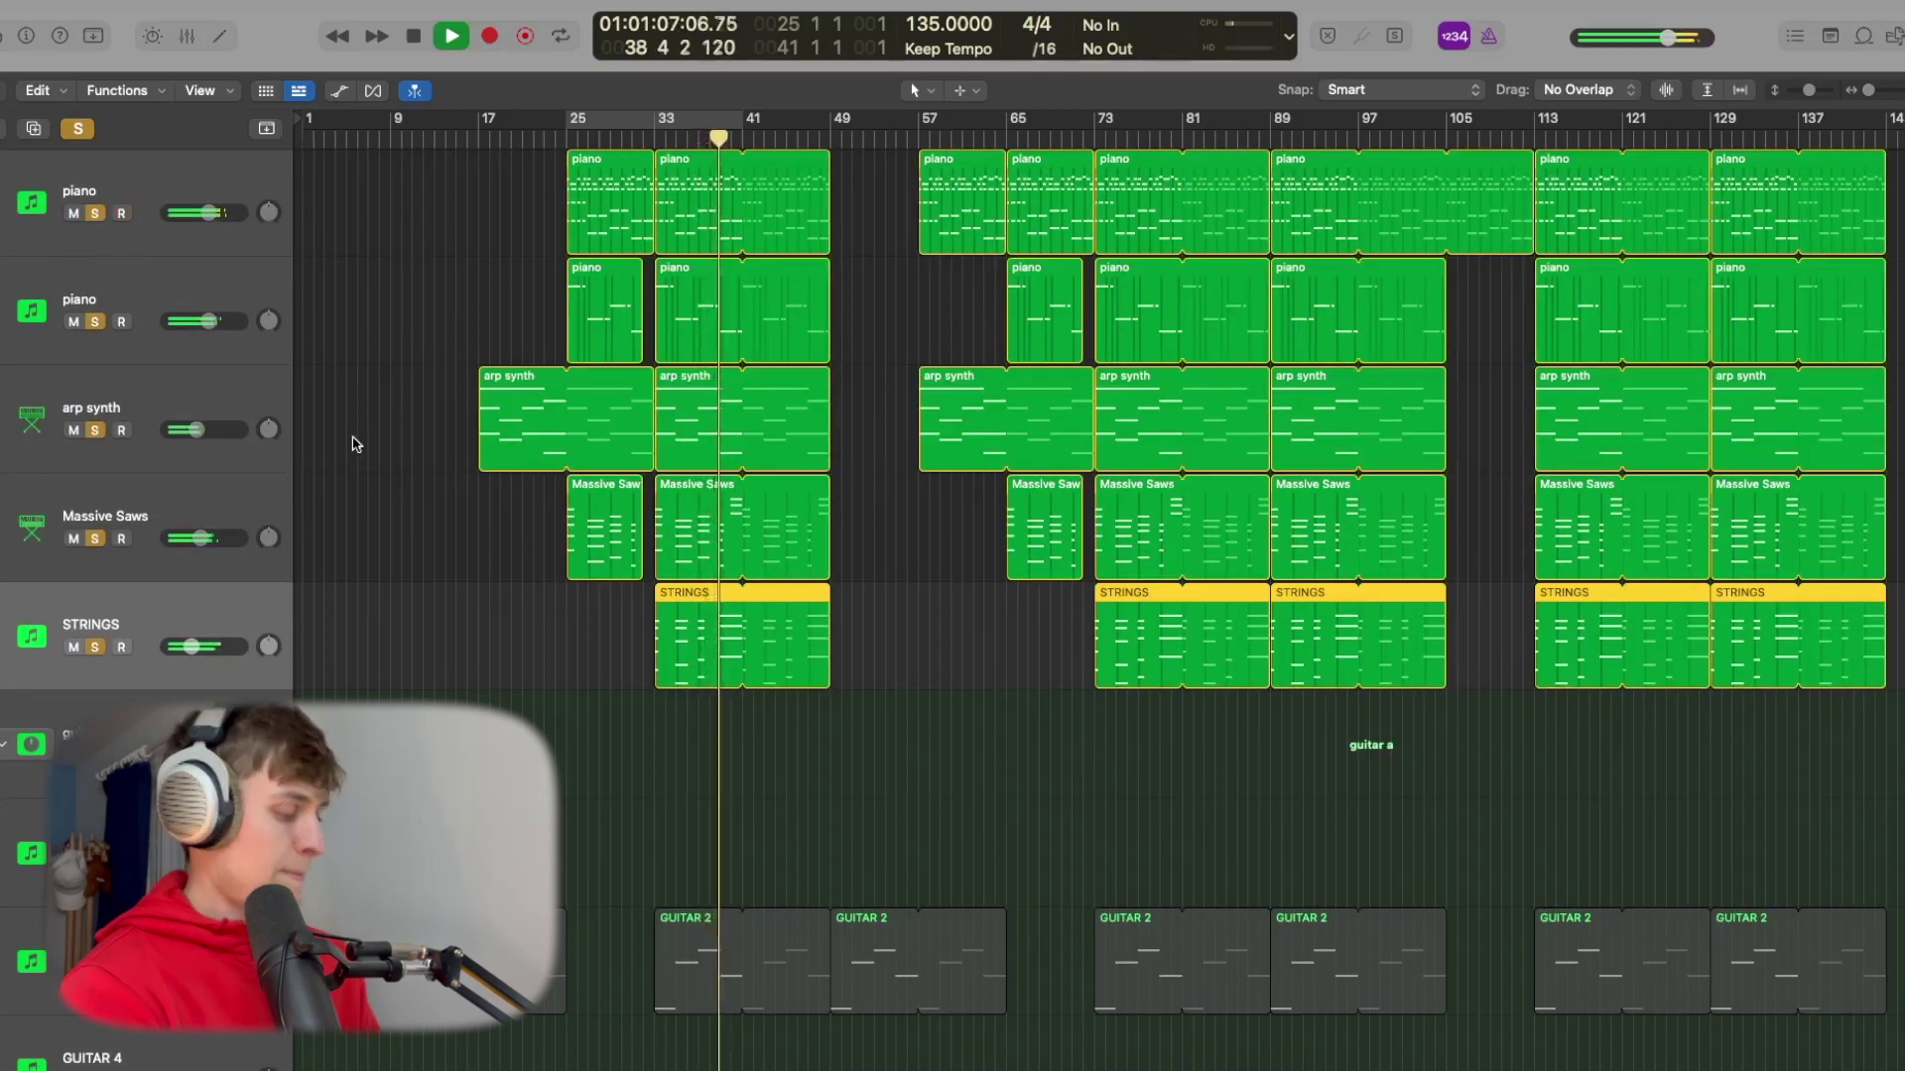
key("space")
- Open the Chorus effect on the STRINGS channel to examine its settings, and close it along with the mixer
key("x")
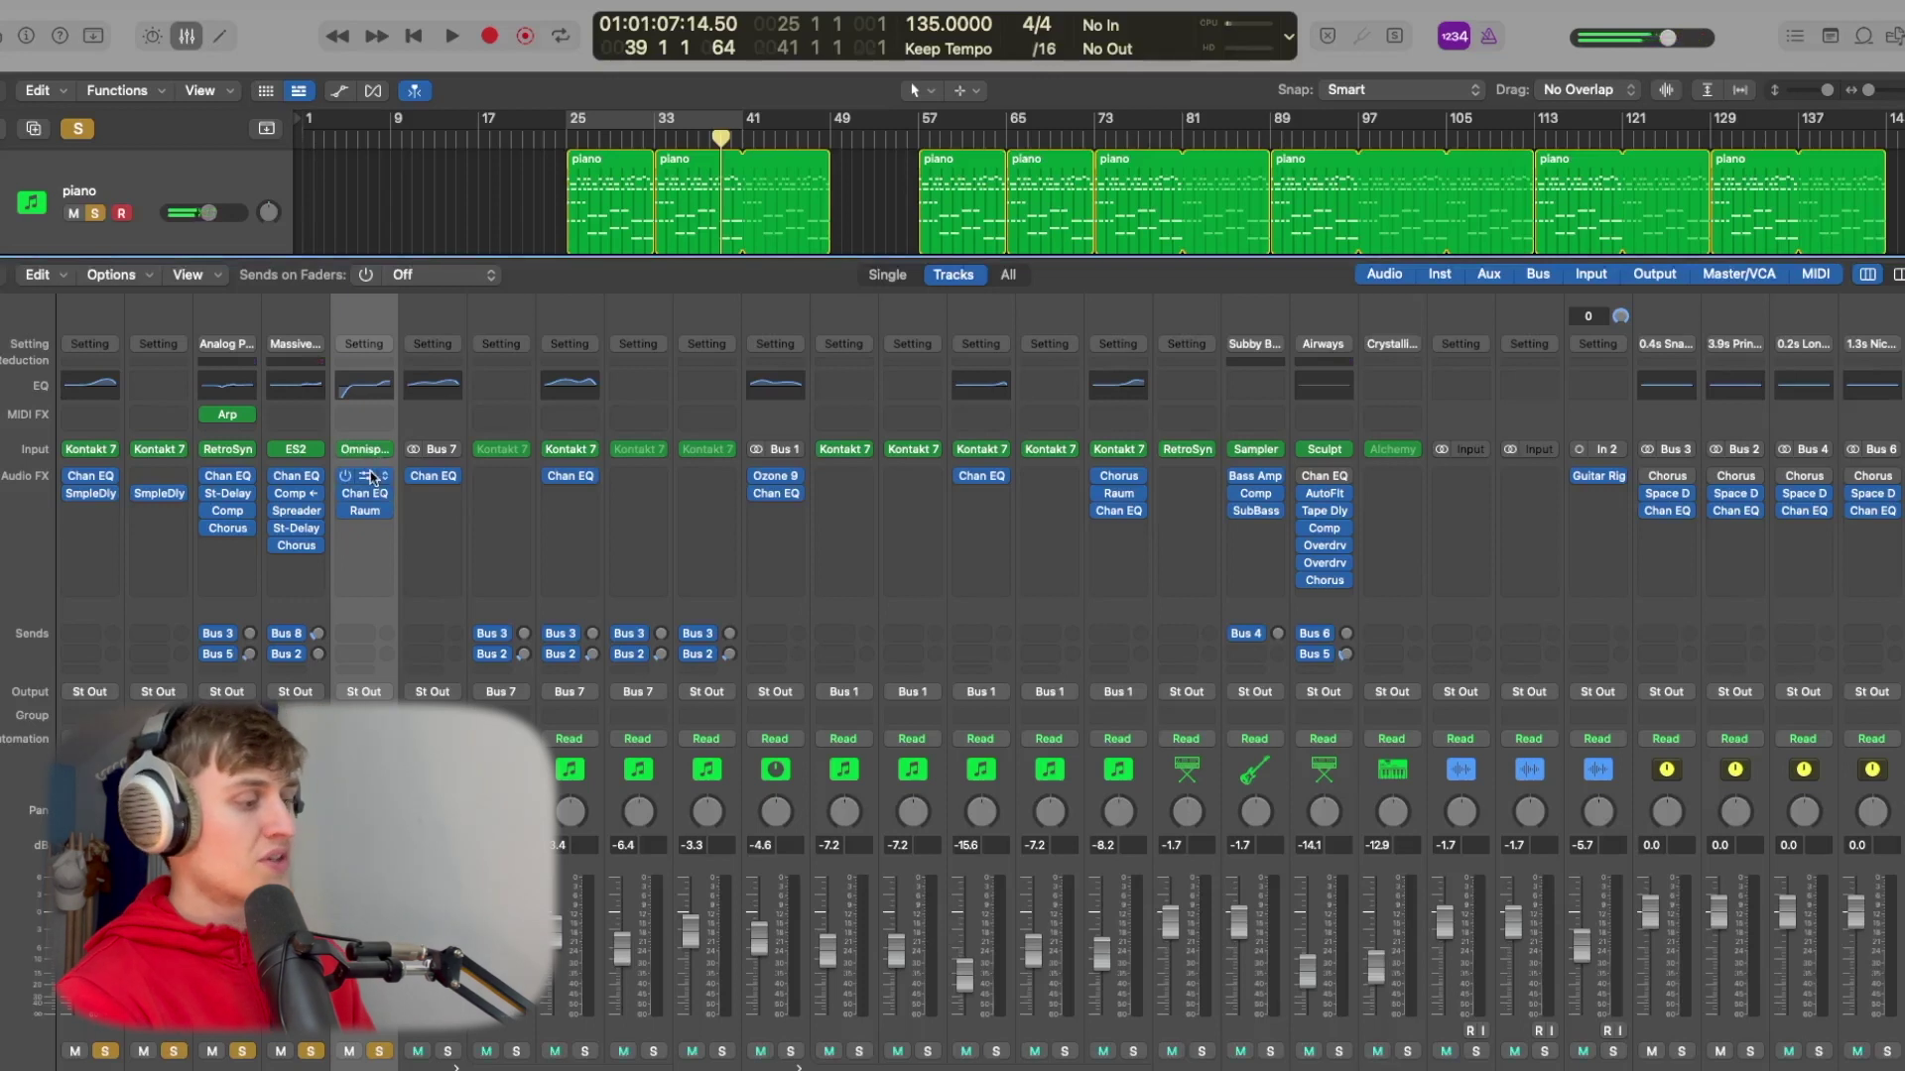
left_click(366, 478)
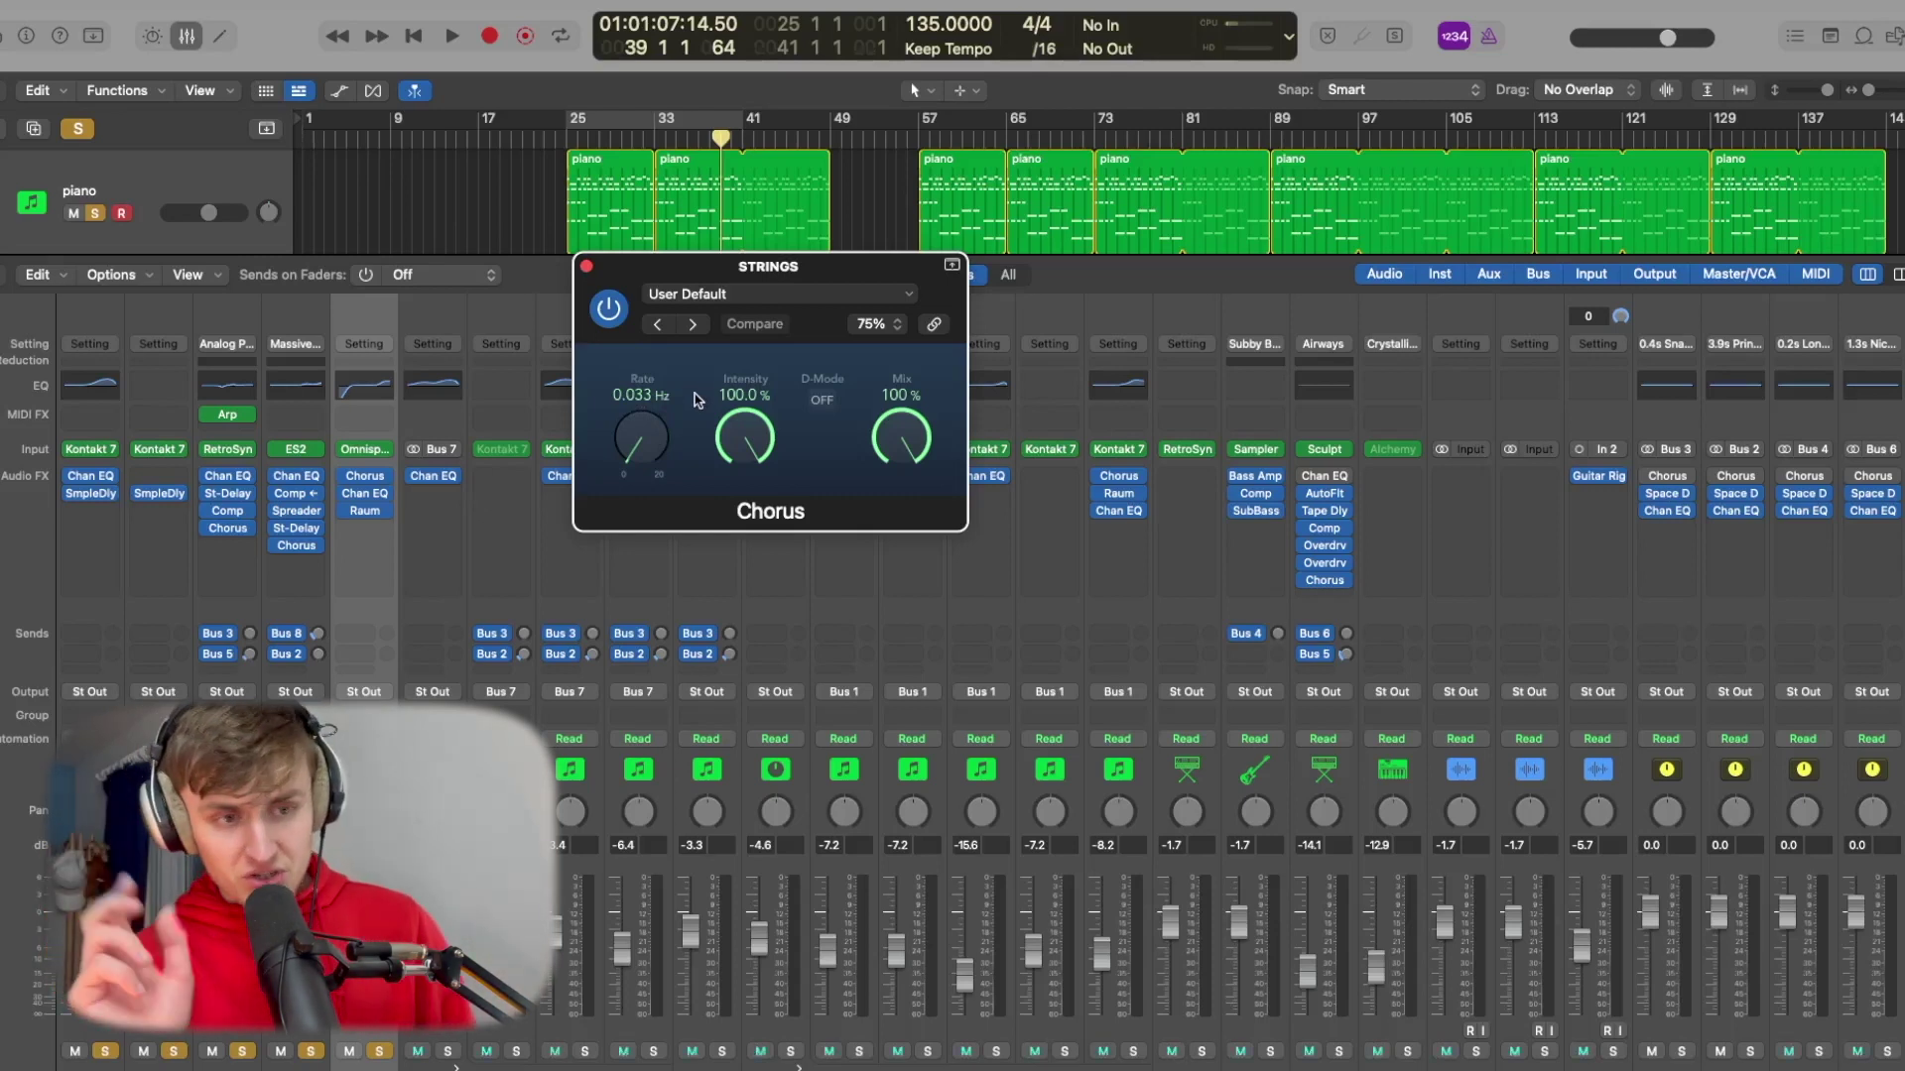
left_click(587, 266)
left_click(184, 42)
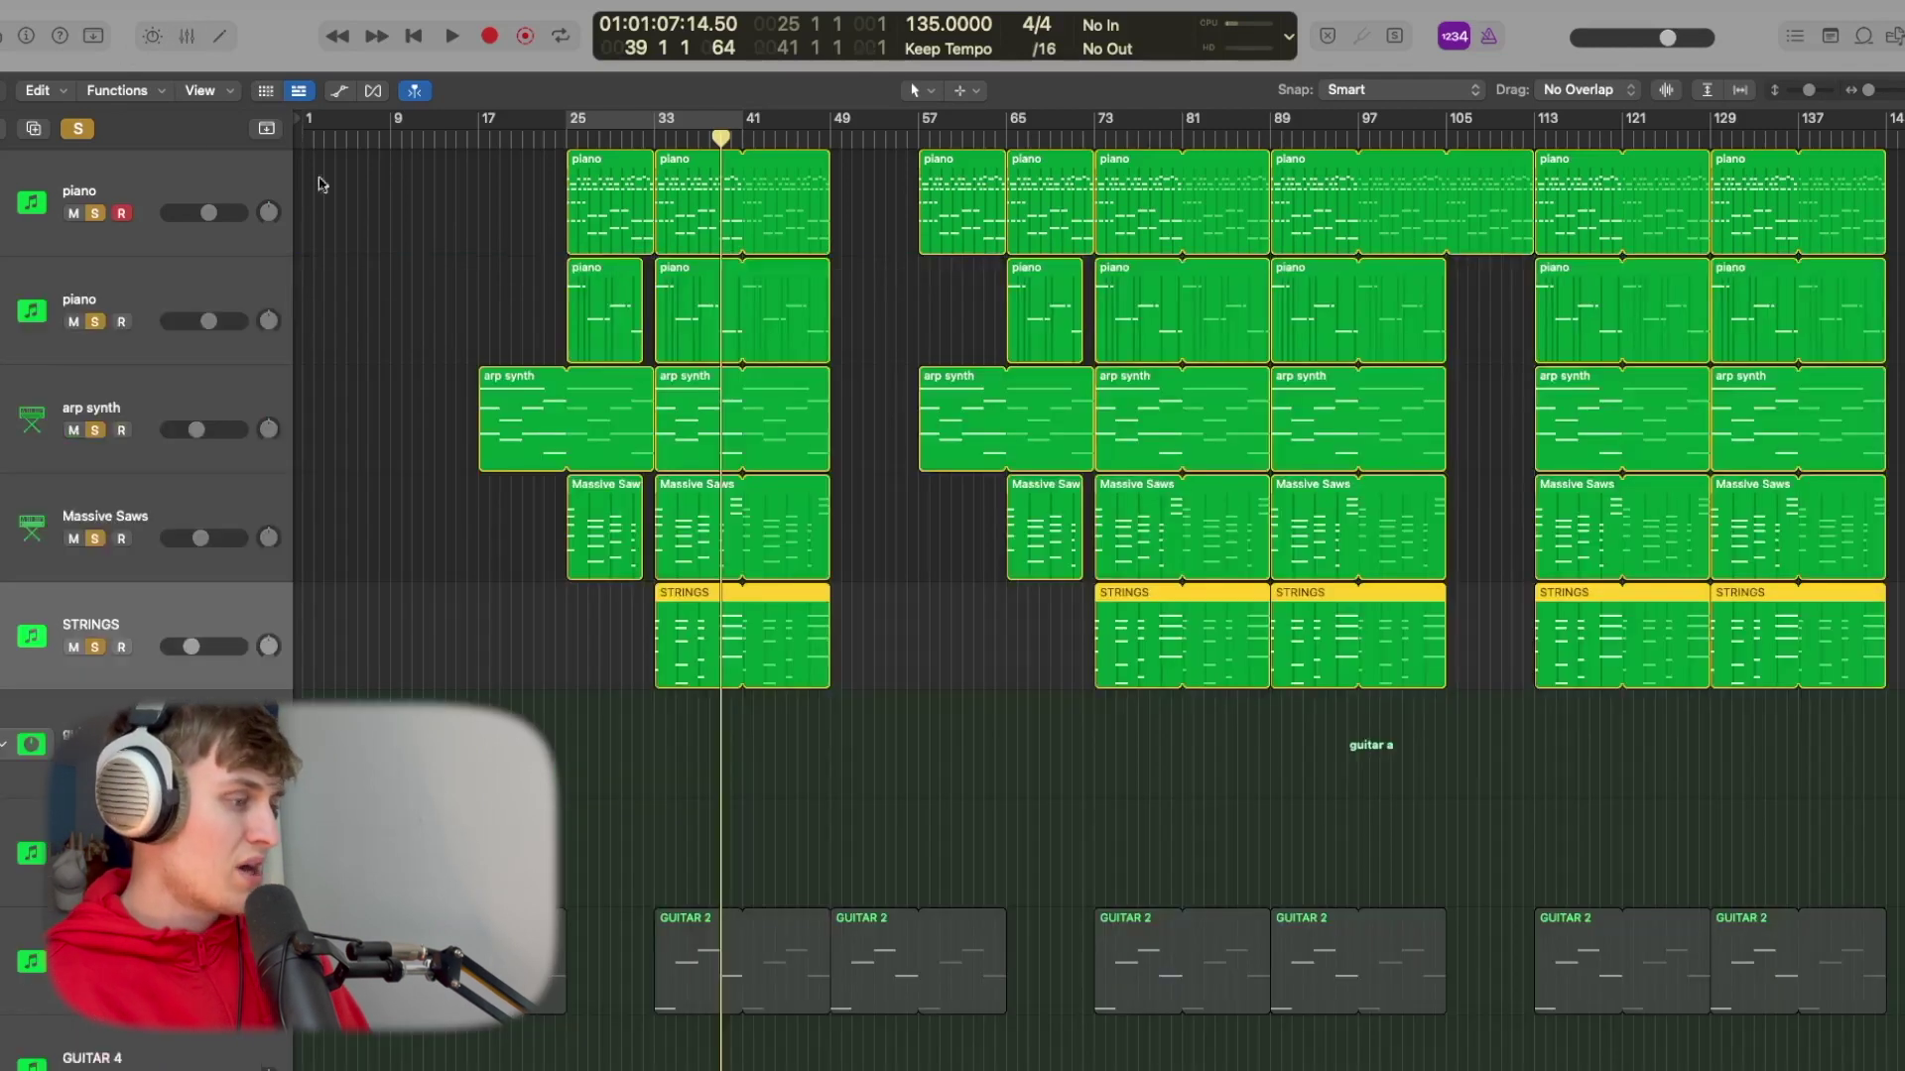
- Clear all existing solos and solo only the GUITAR 2 track
scroll(486, 535, "down", 3)
scroll(485, 529, "down", 5)
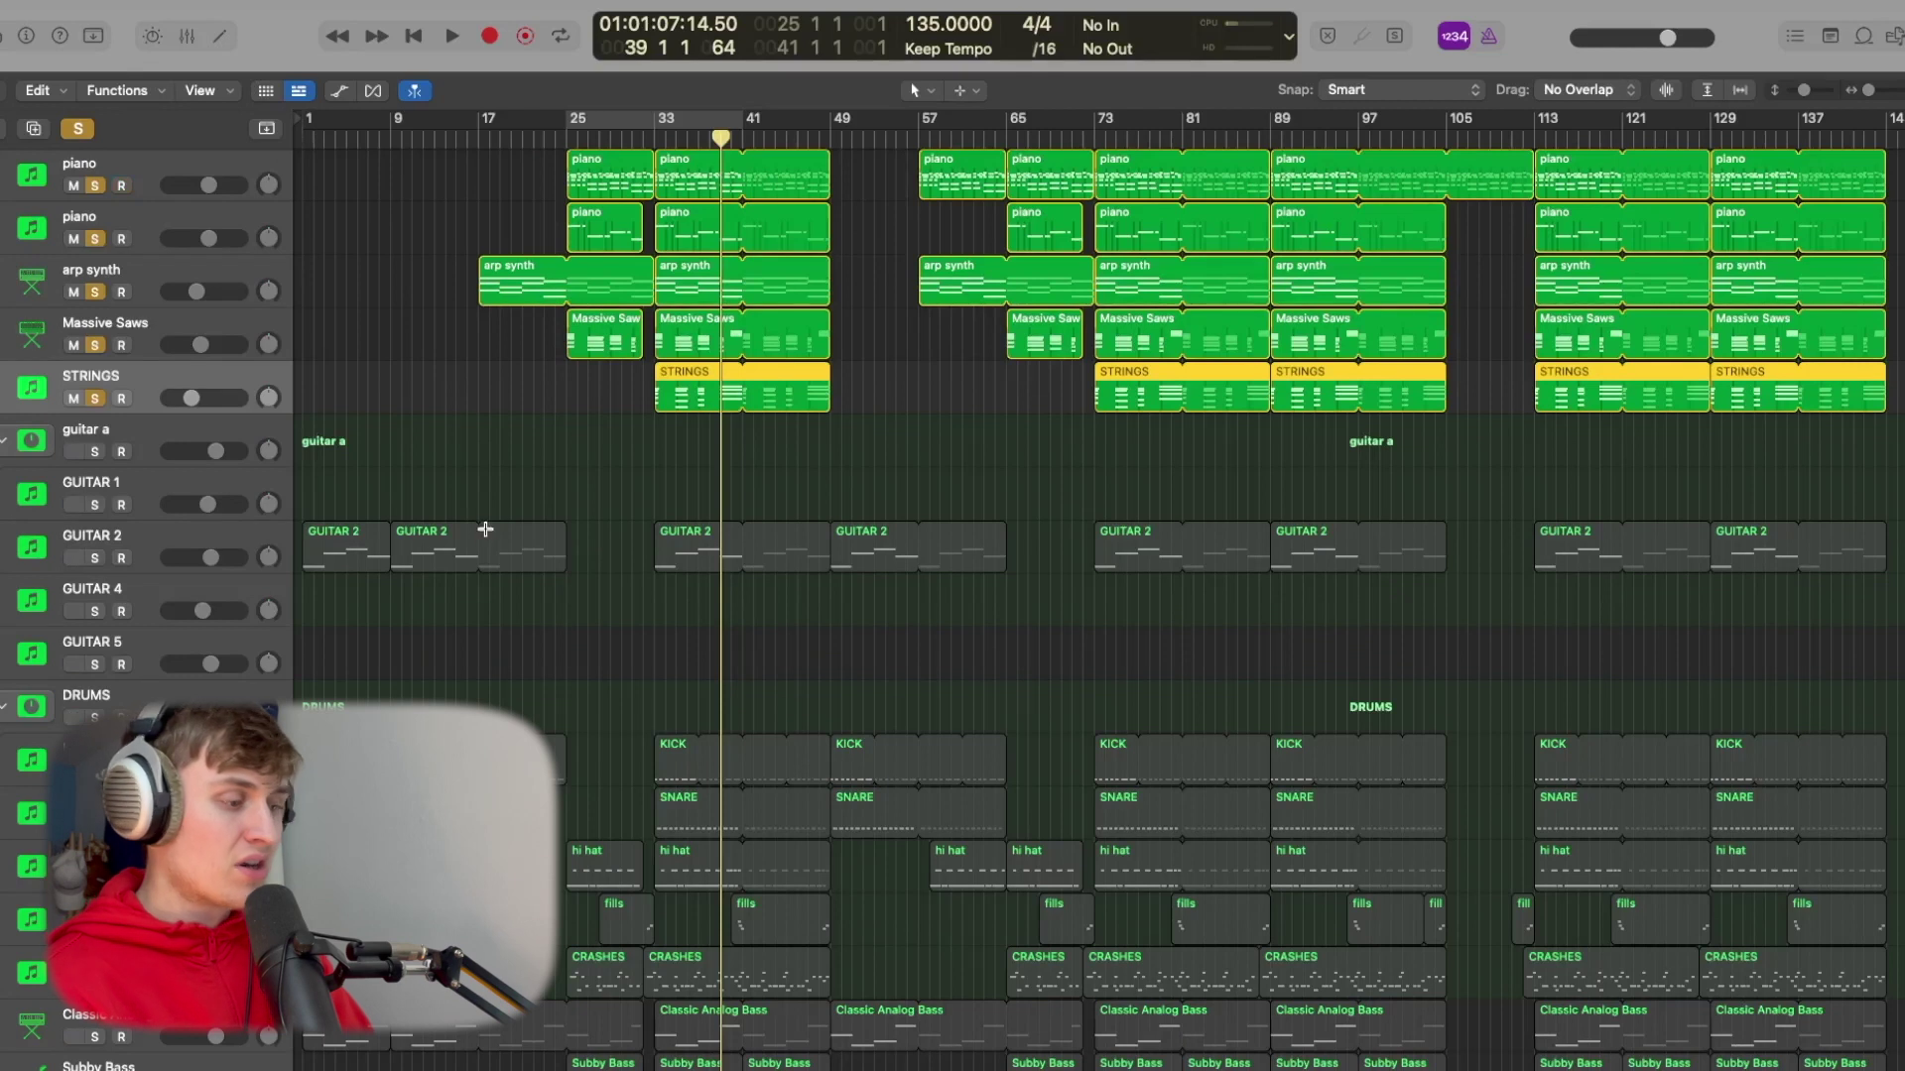
left_click(79, 126)
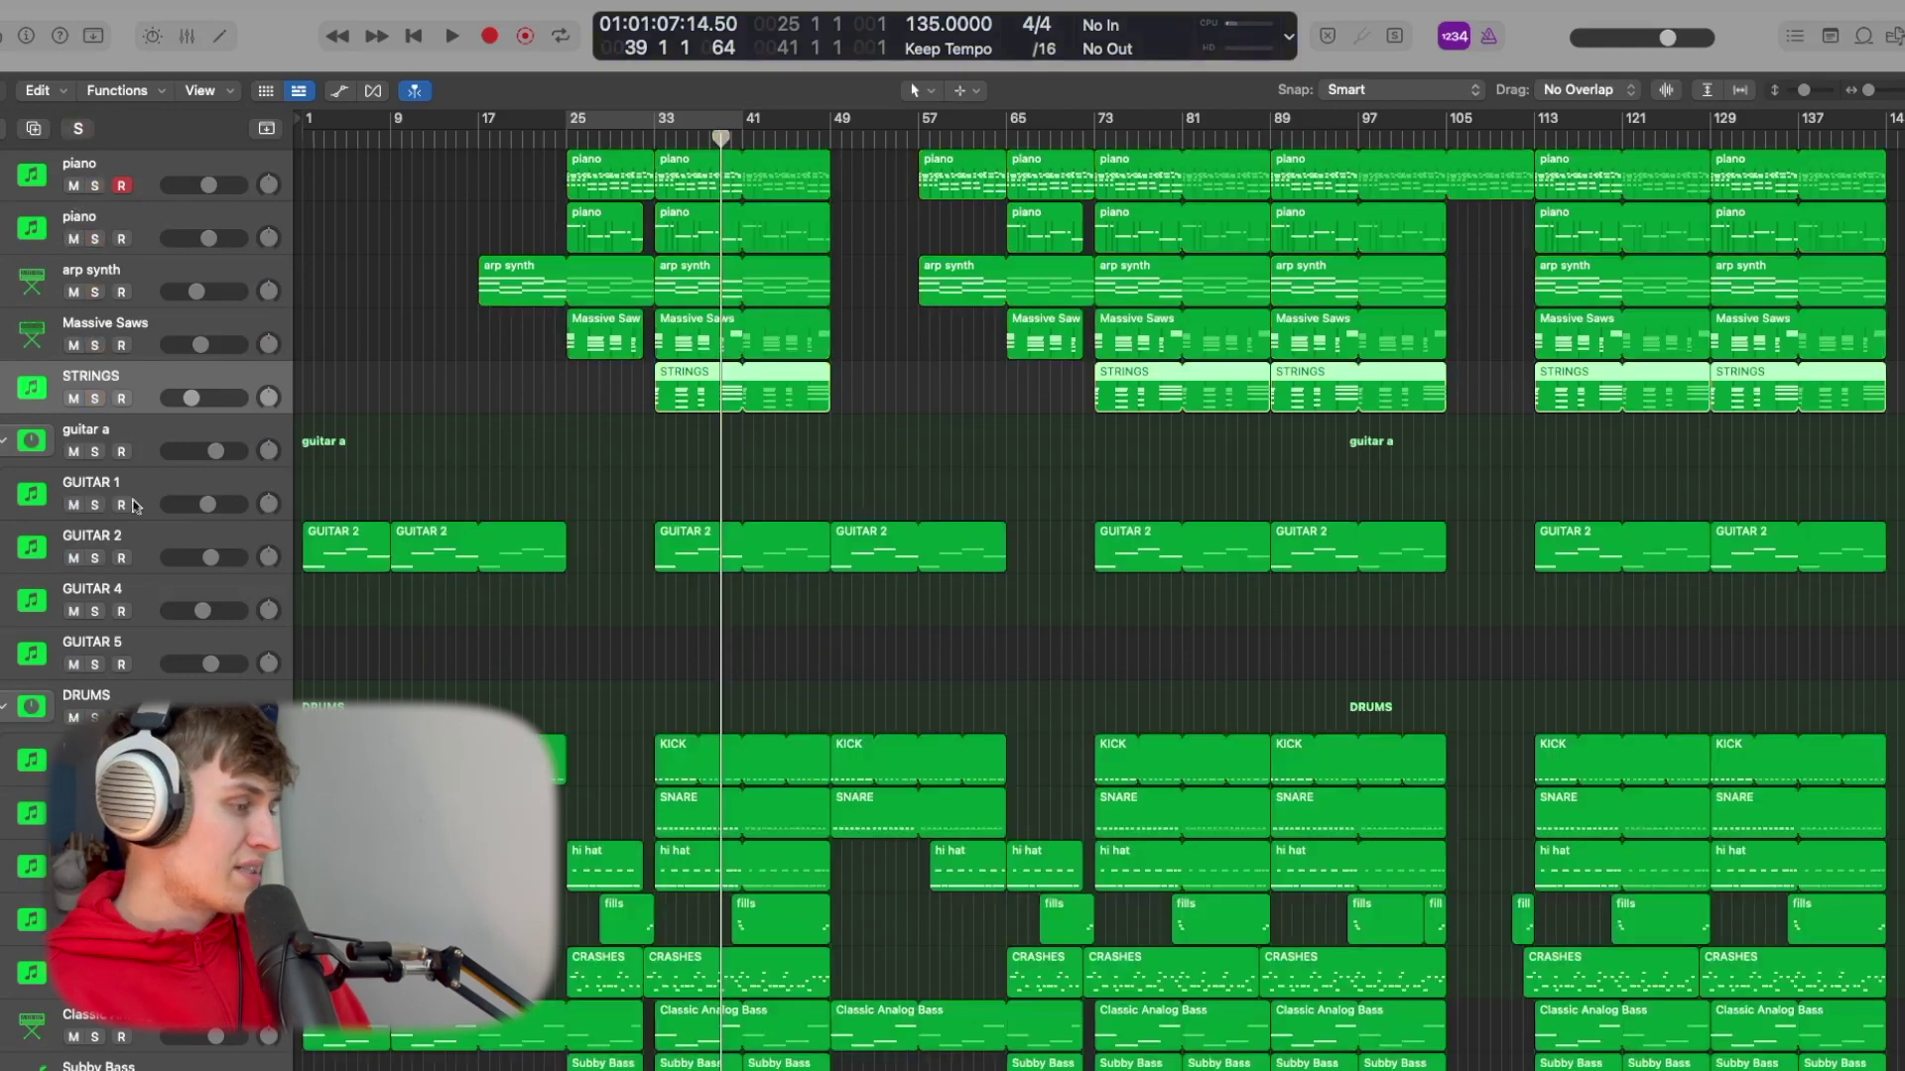
left_click(137, 537)
left_click(95, 558)
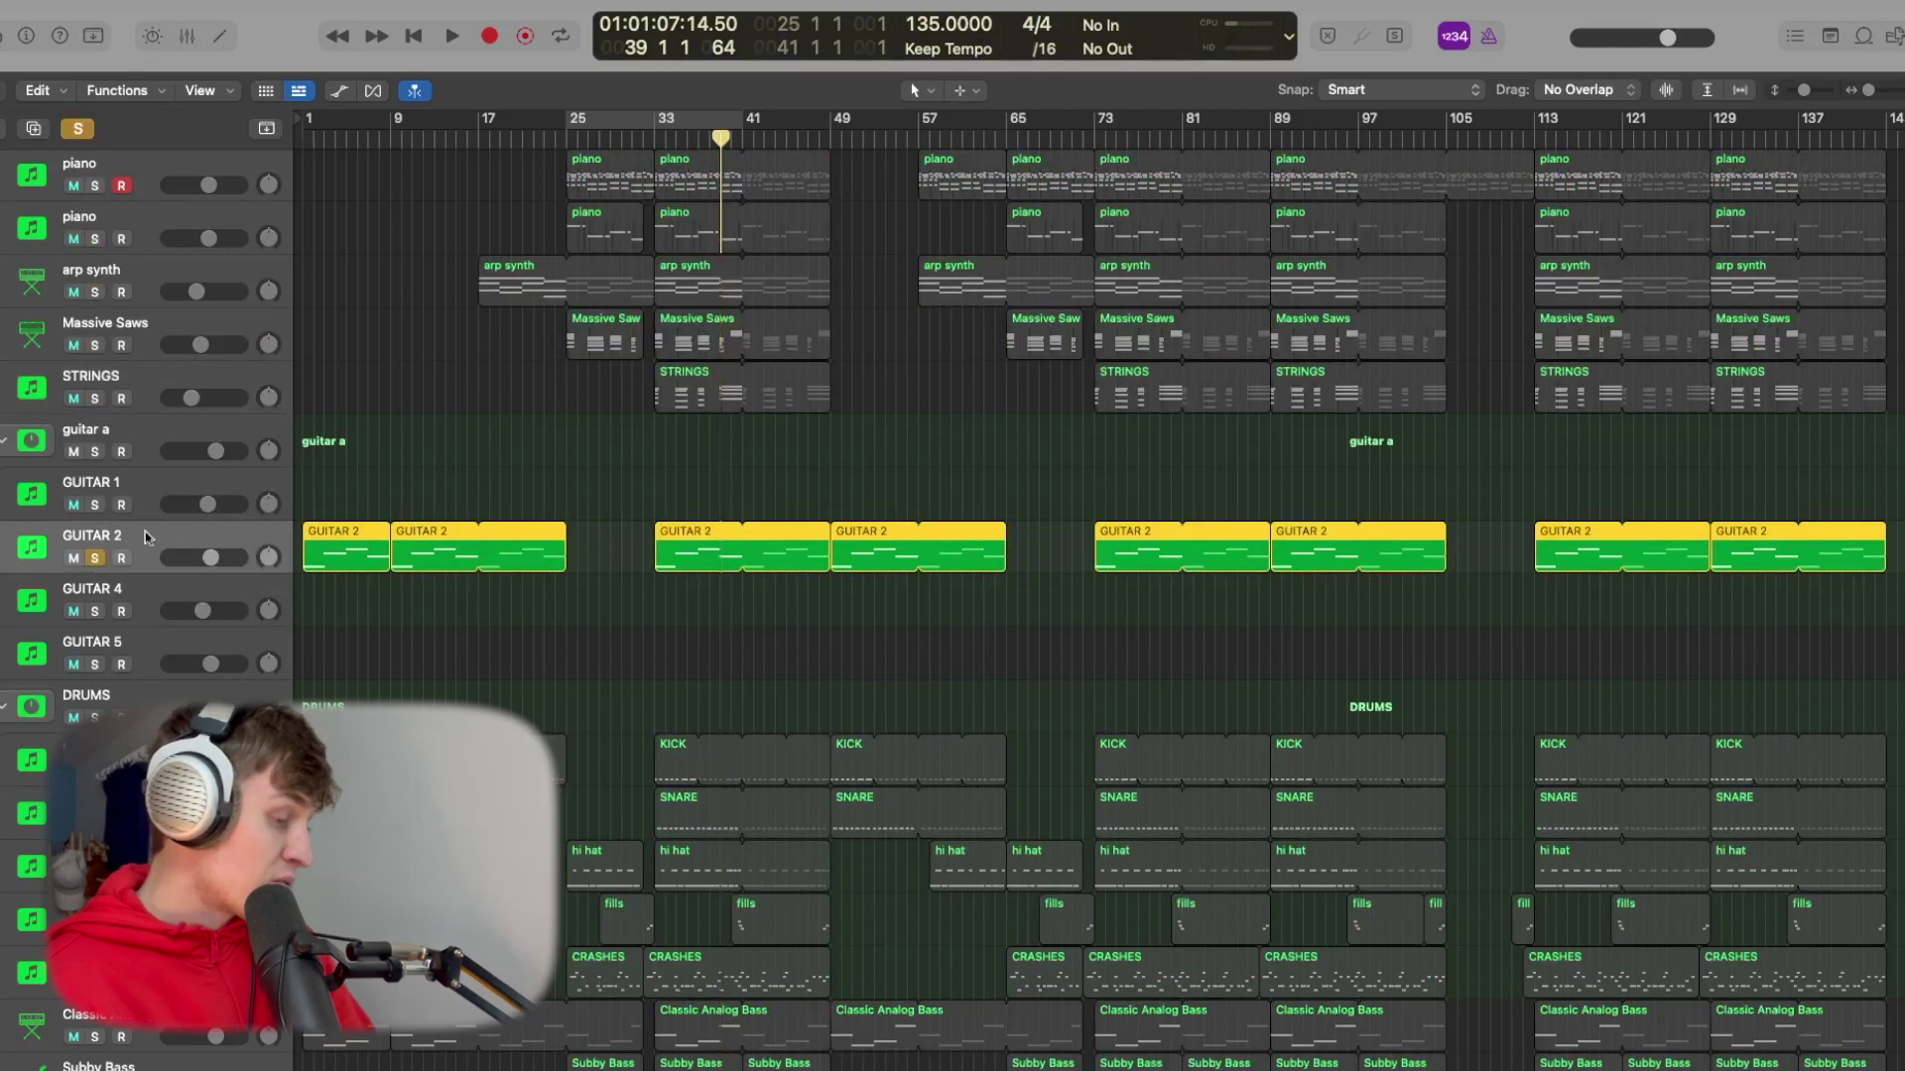
- Open Kontakt on the GUITAR 2 channel to examine its Strummed Acoustic 2 instrument, and close it along with the mixer
key("x")
left_click(570, 450)
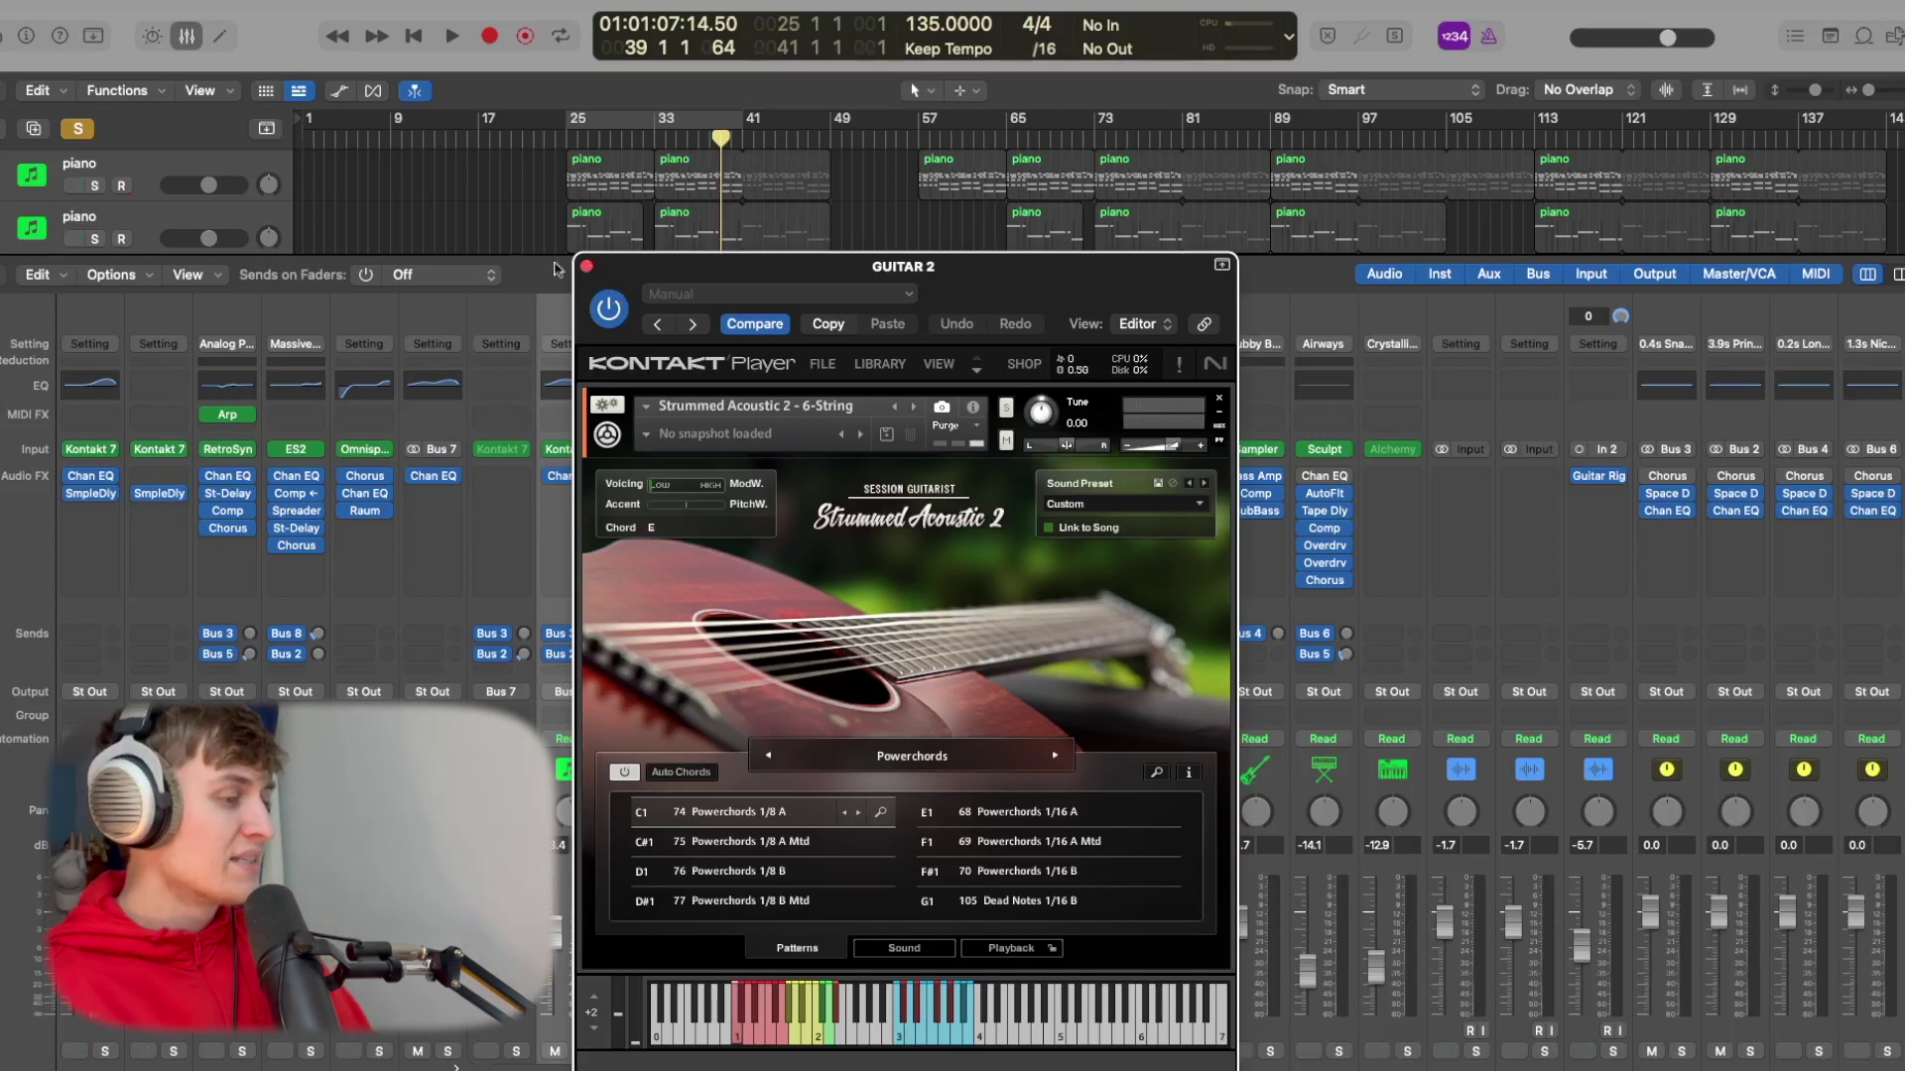
left_click(588, 267)
left_click(187, 36)
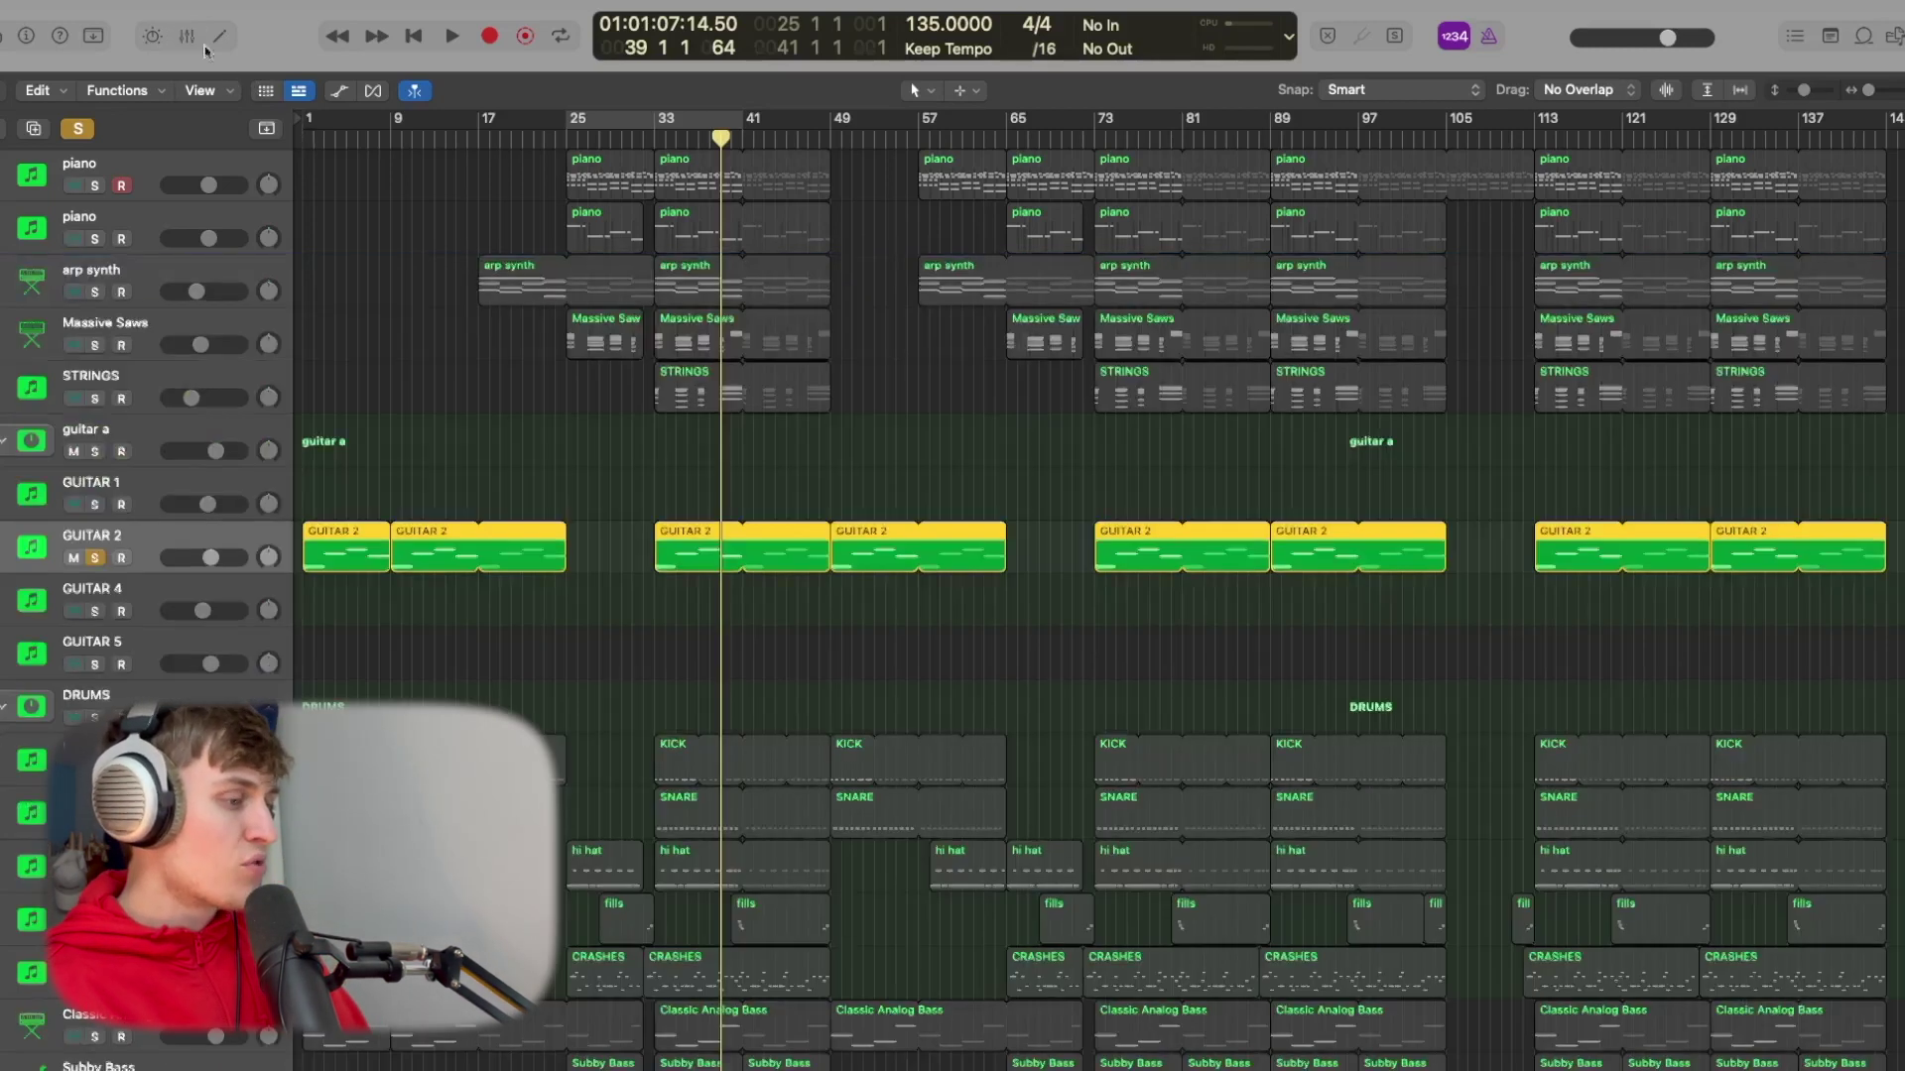
- Play the guitar from bar 33 while adding both pianos, arp synth, Massive Saws and STRINGS to the solo, and stop playback
left_click(653, 134)
key("space")
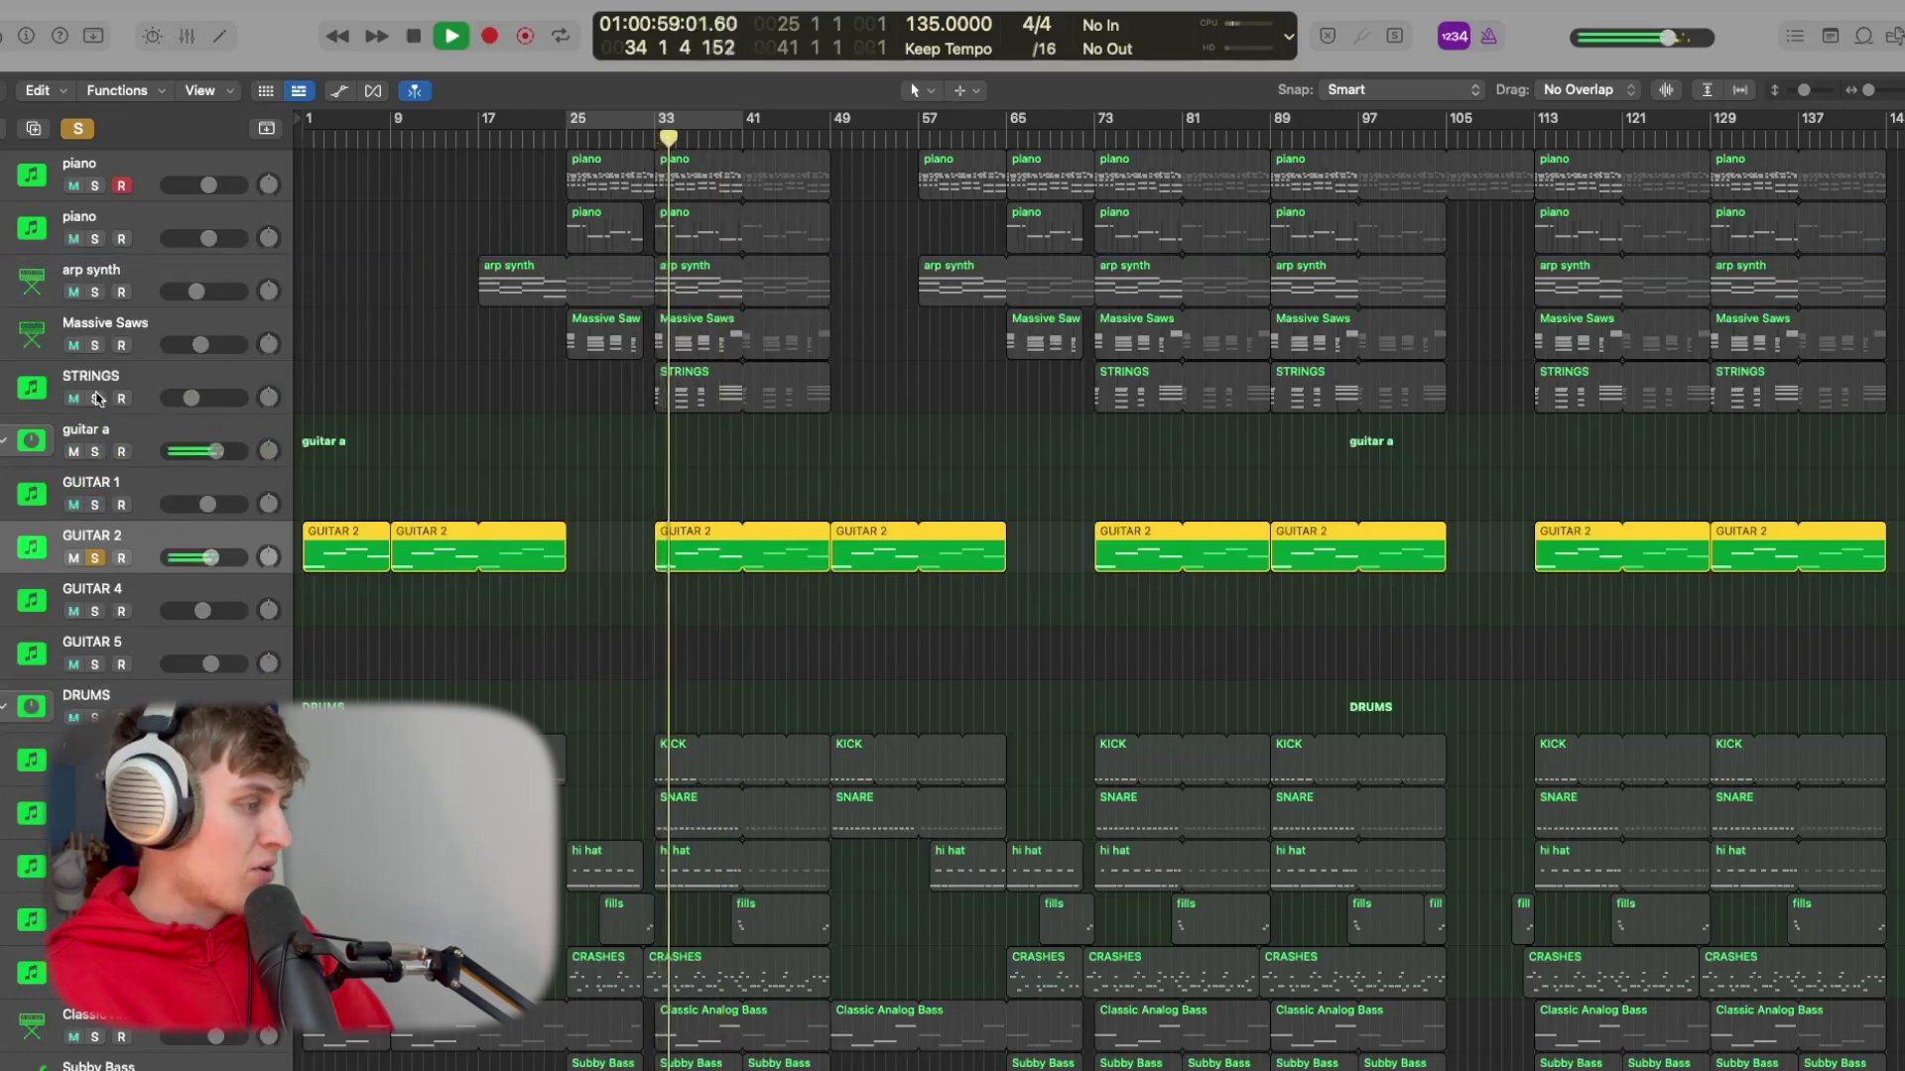
left_click_drag(94, 185, 95, 385)
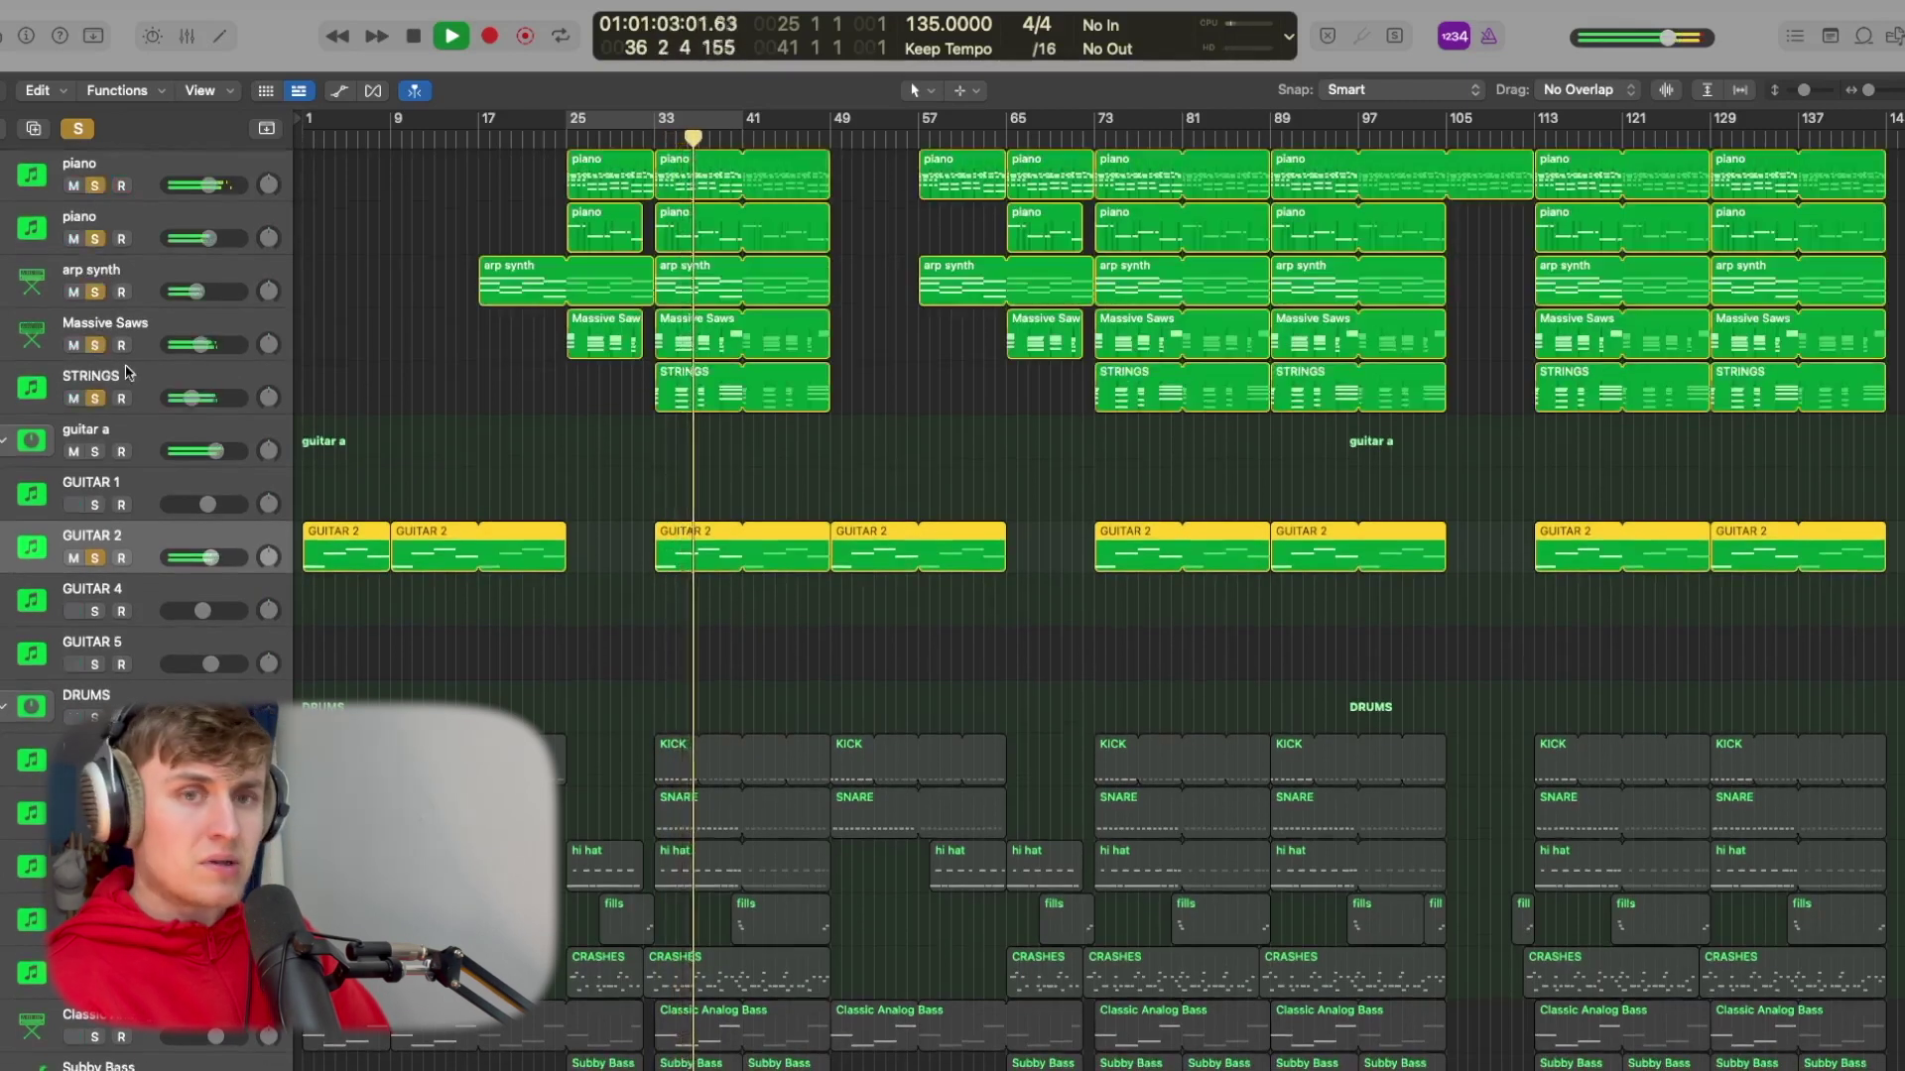
key("space")
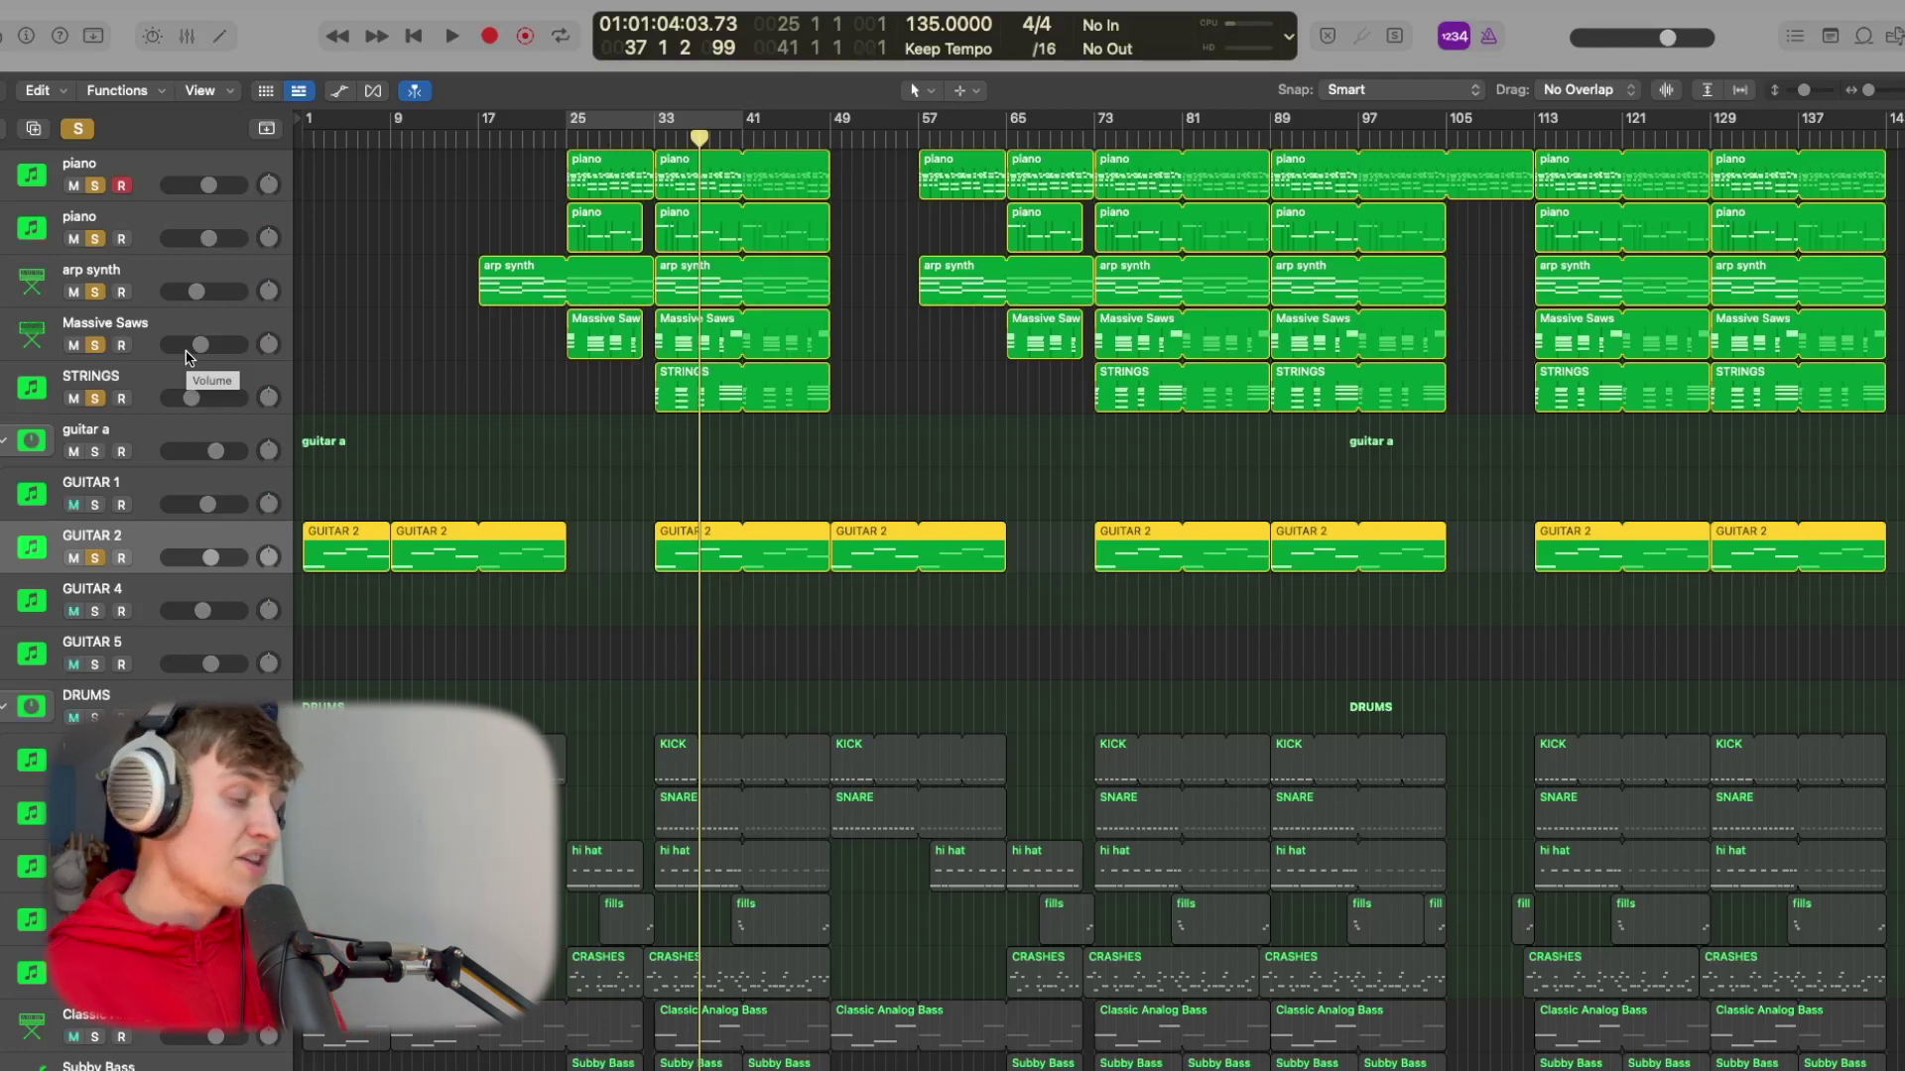
- Reduce the track heights and solo the two audio tracks holding the Audio 2_bip and Project 4#03_bip regions, leaving out Project 4#23
key("super+Up")
key("super+Up")
key("super+Up")
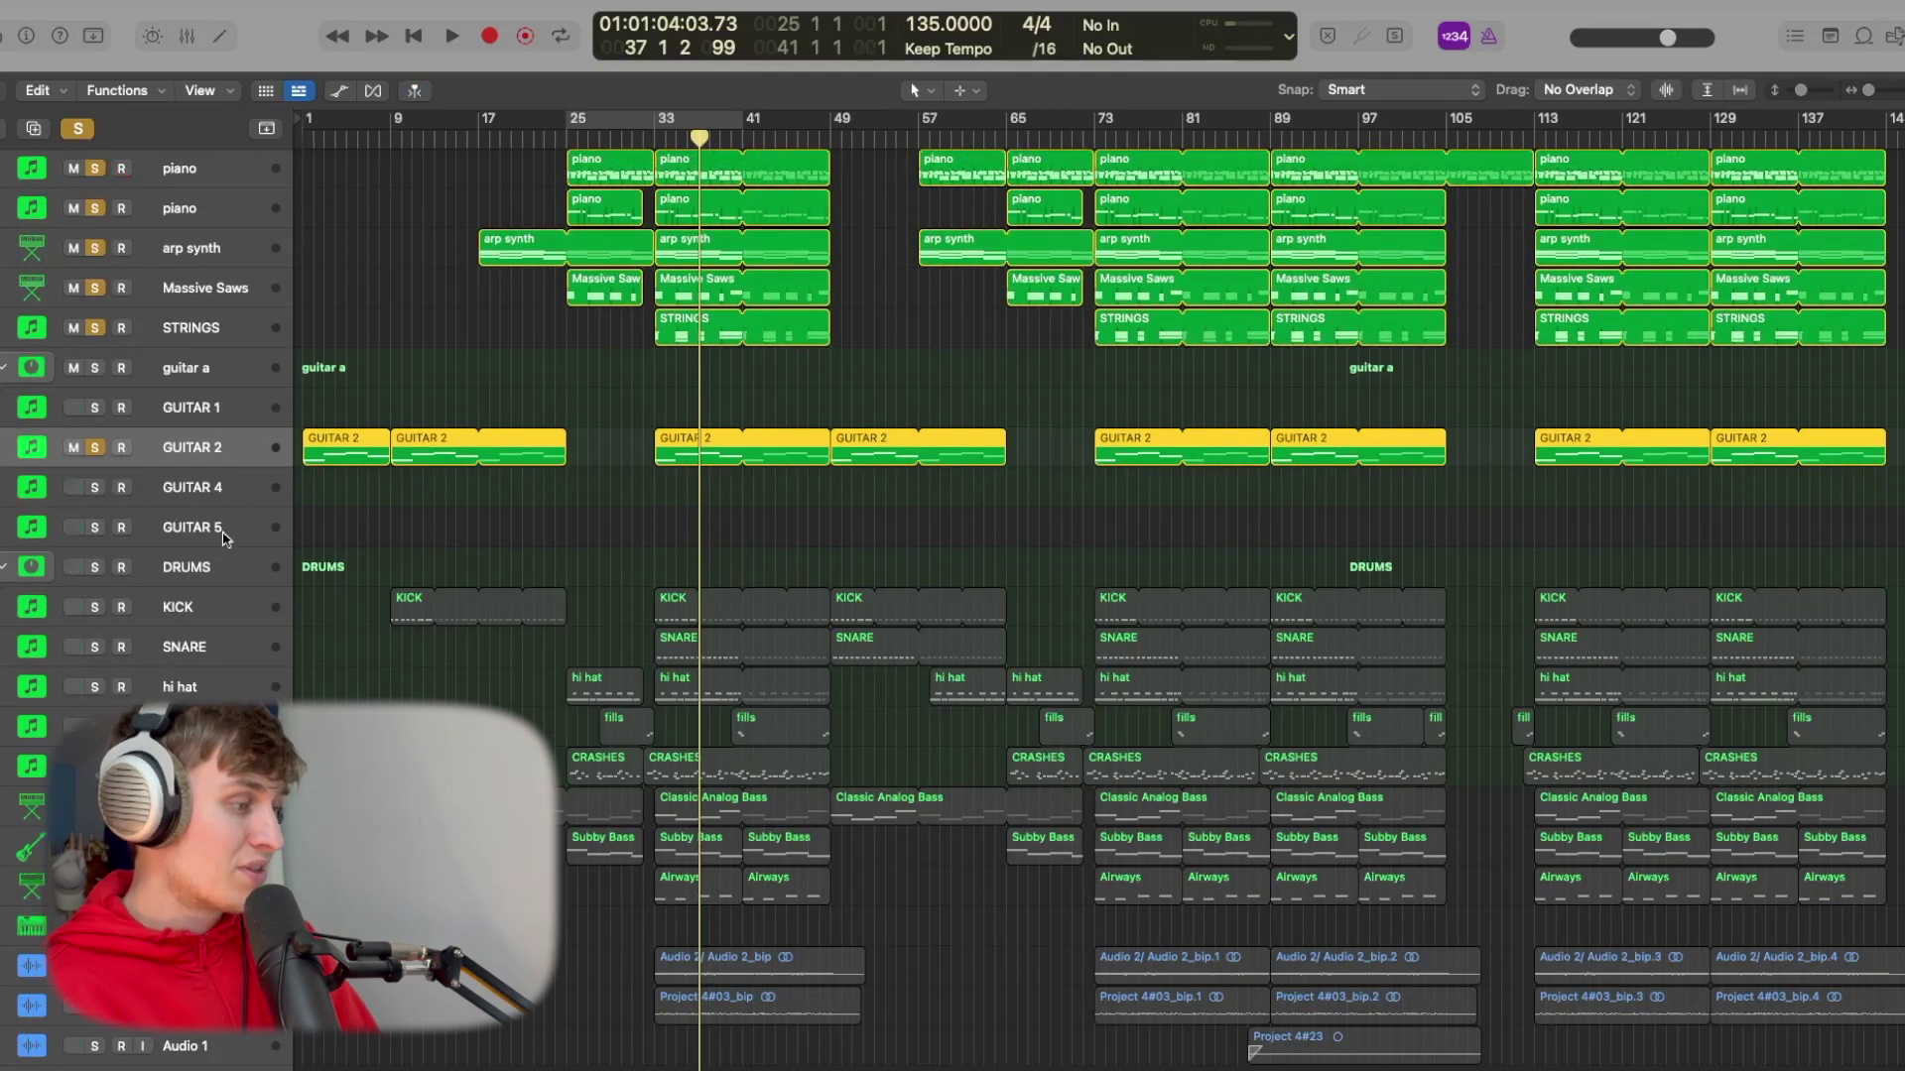
scroll(317, 536, "down", 2)
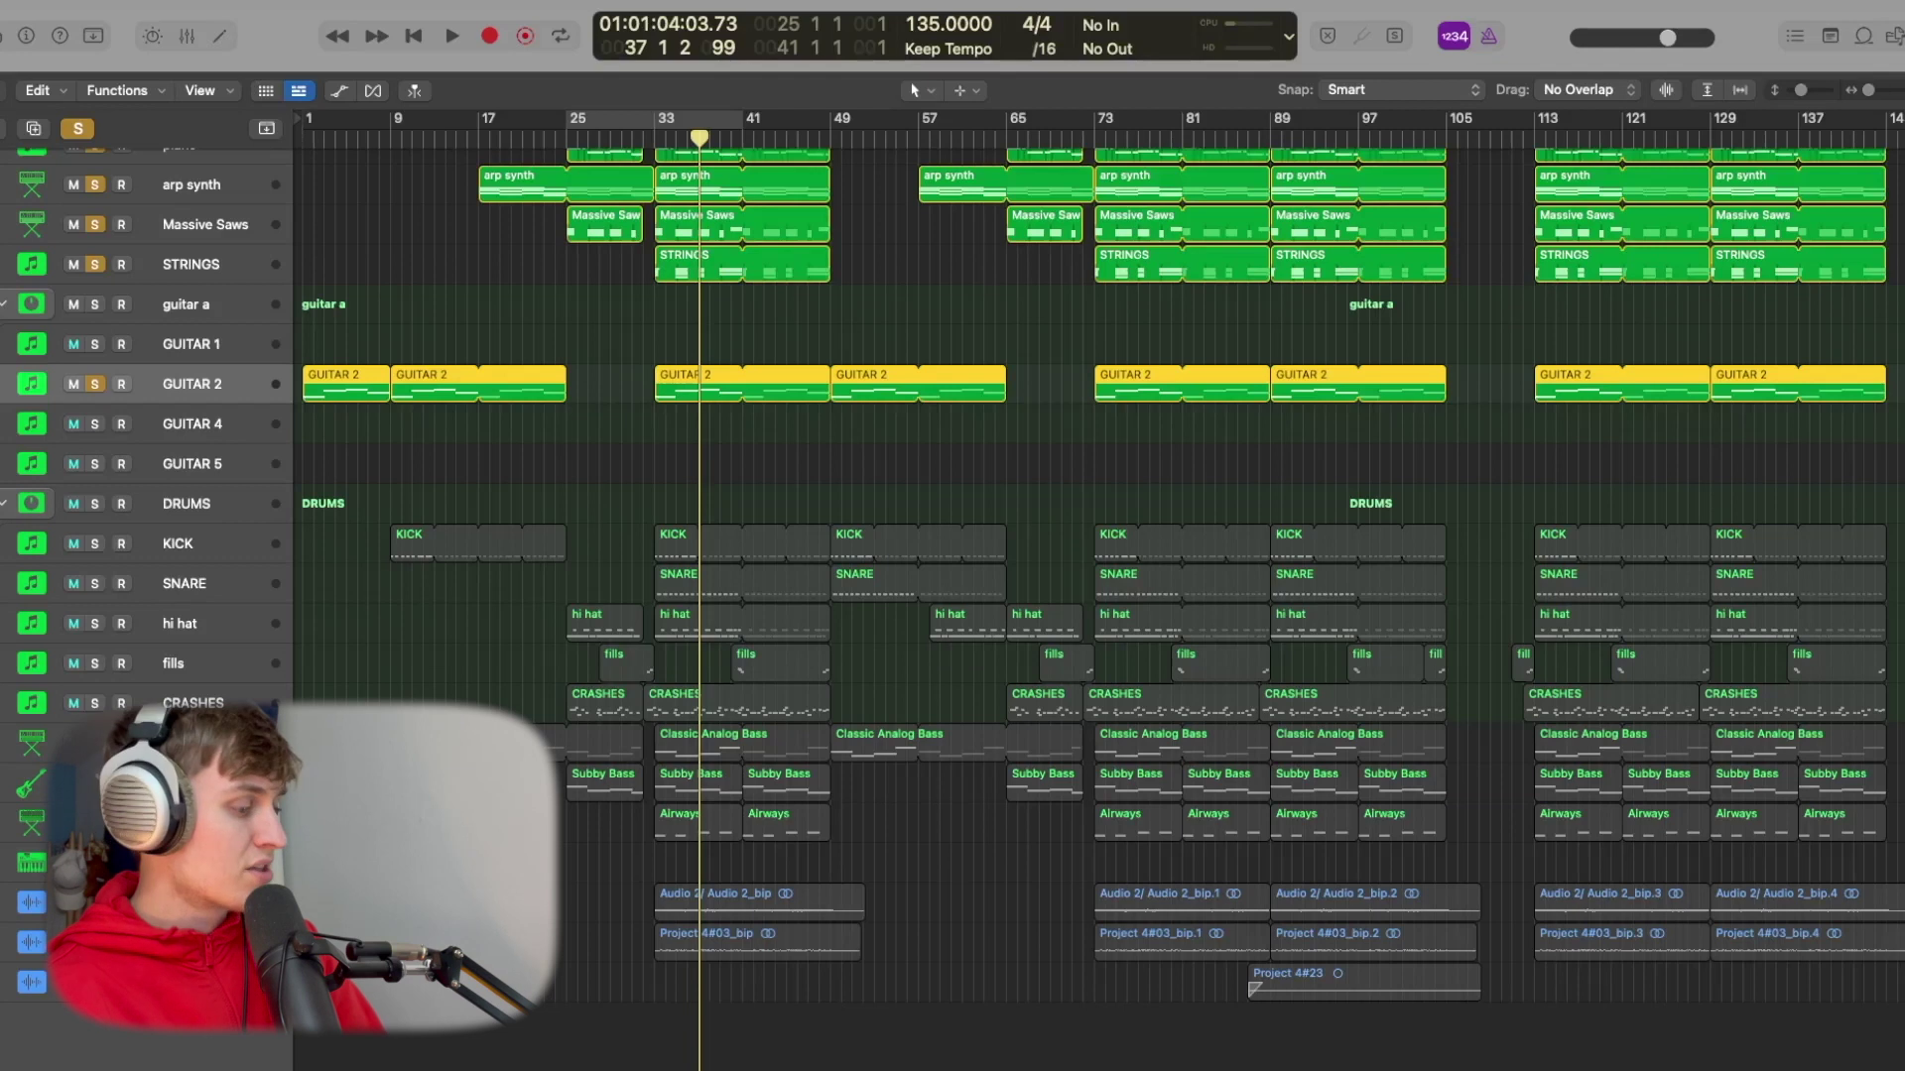
left_click(32, 902)
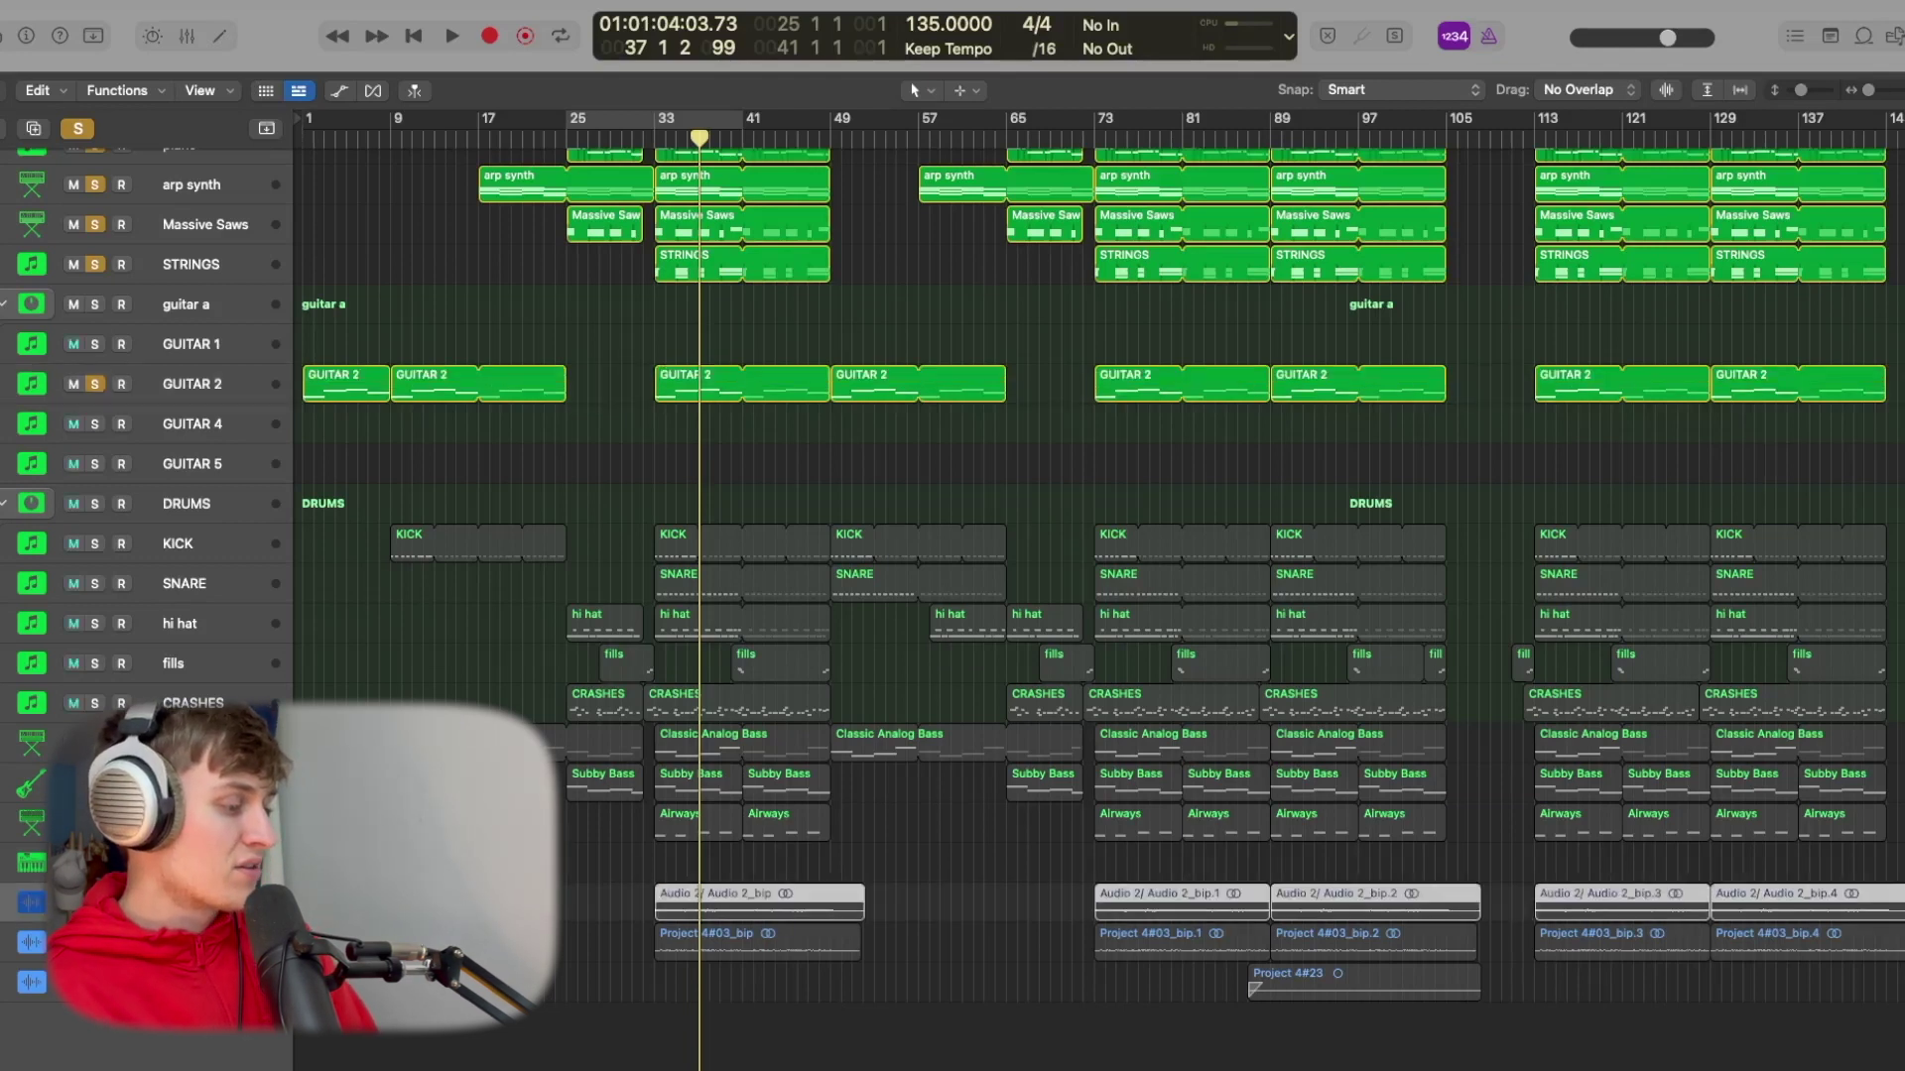
left_click(148, 982, "shift")
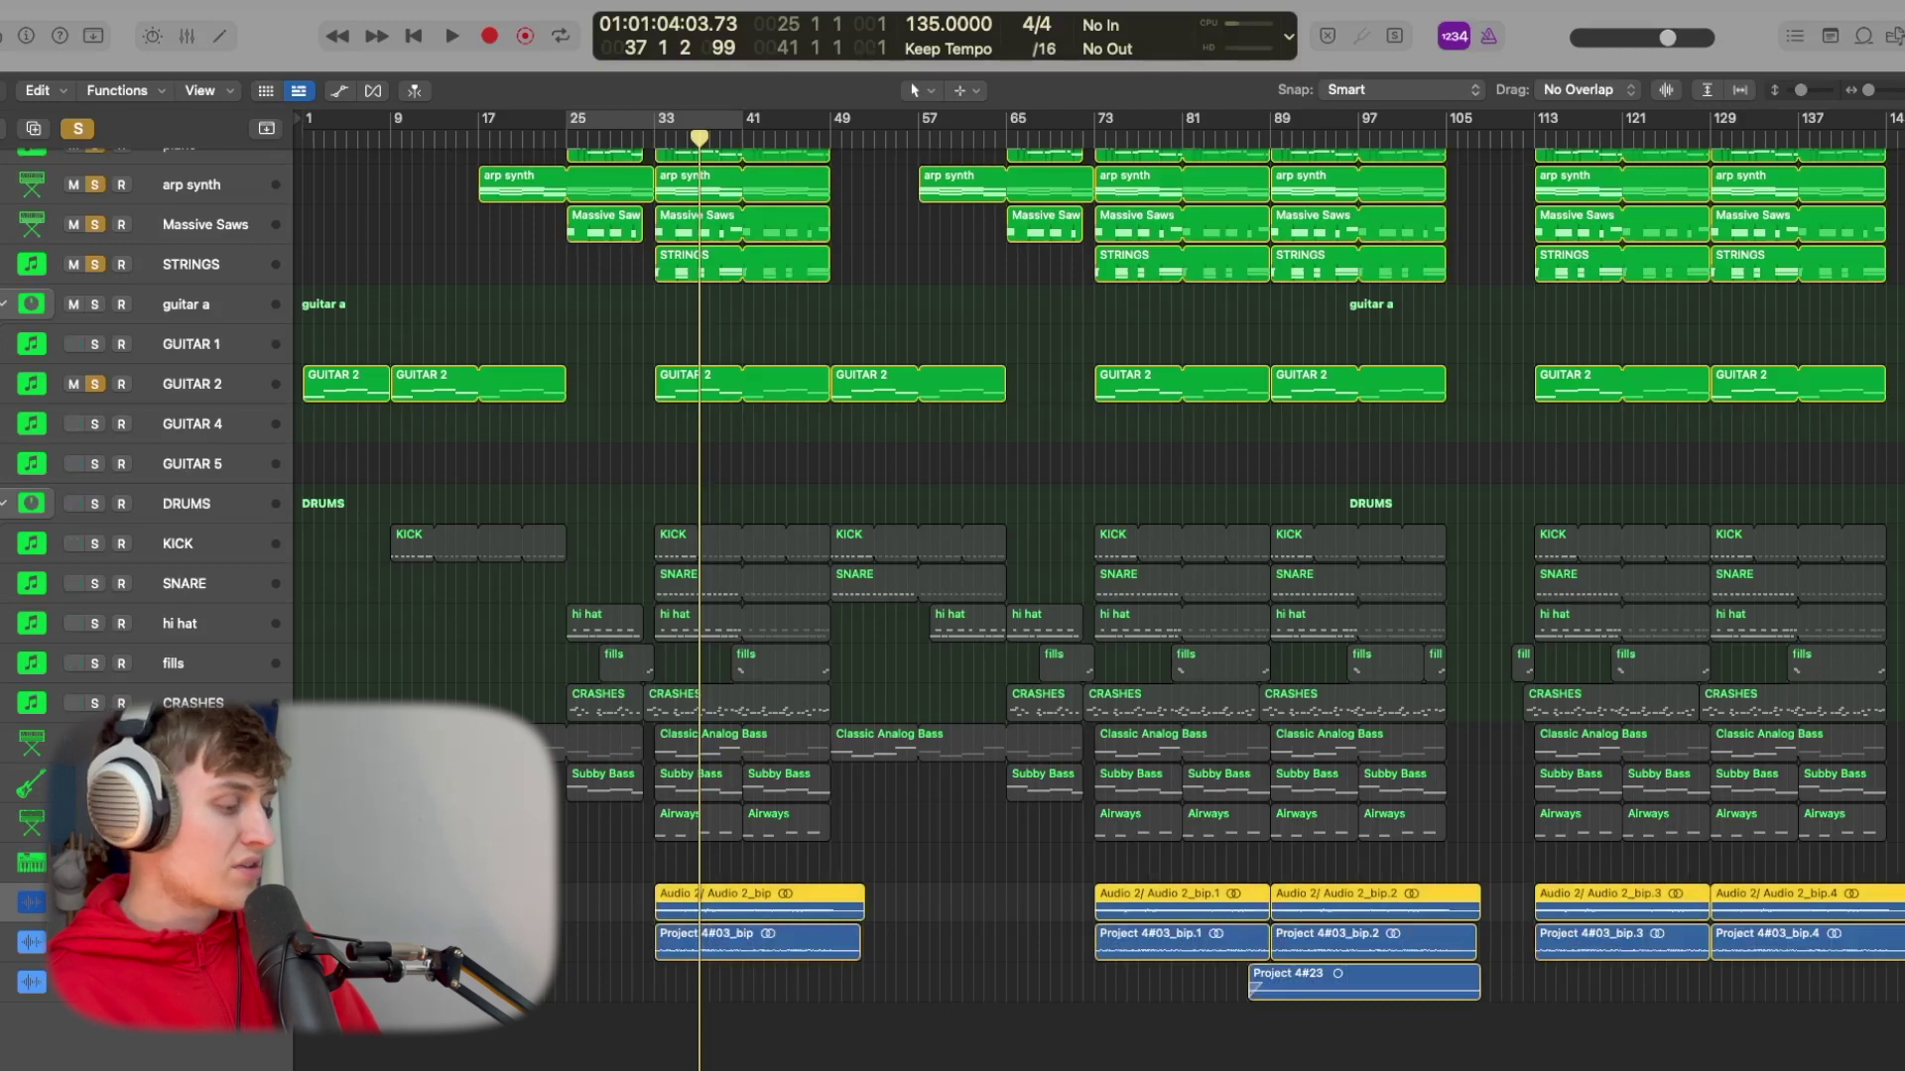
left_click(149, 982)
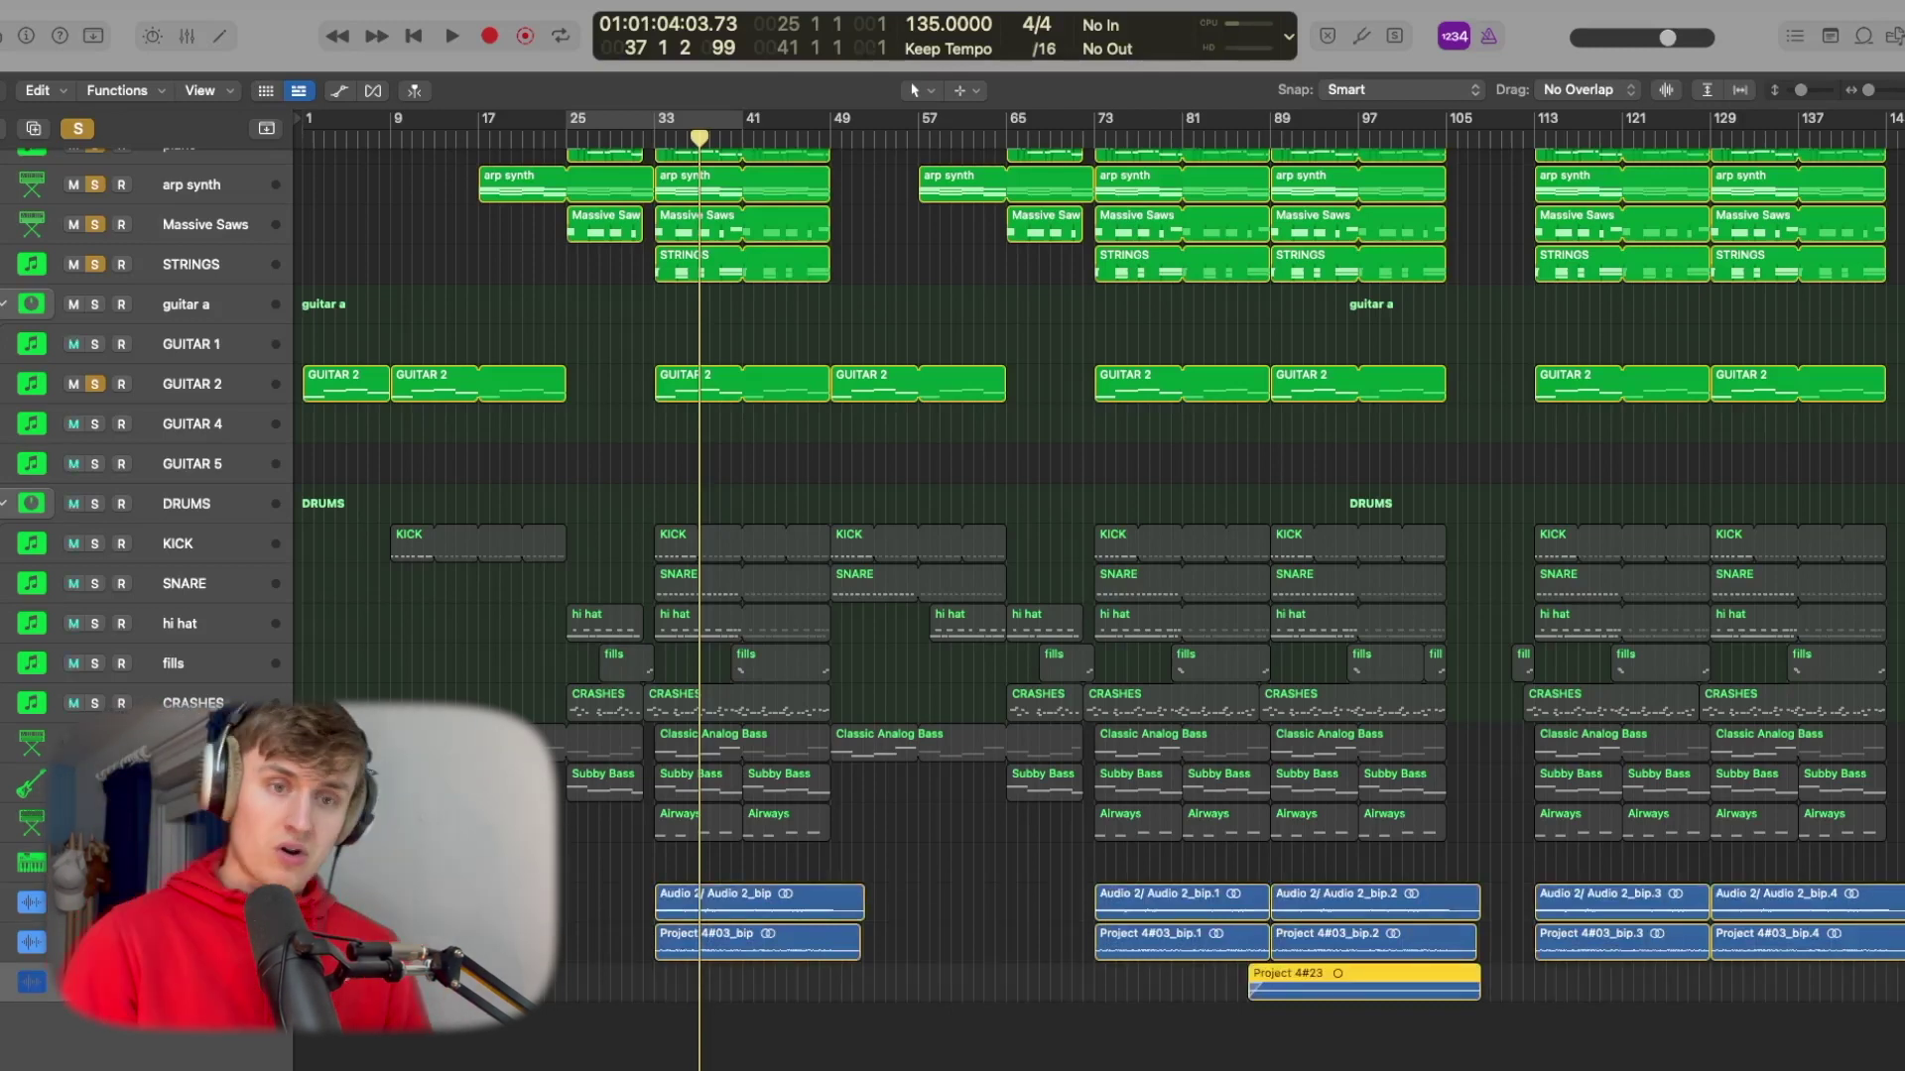
key("m")
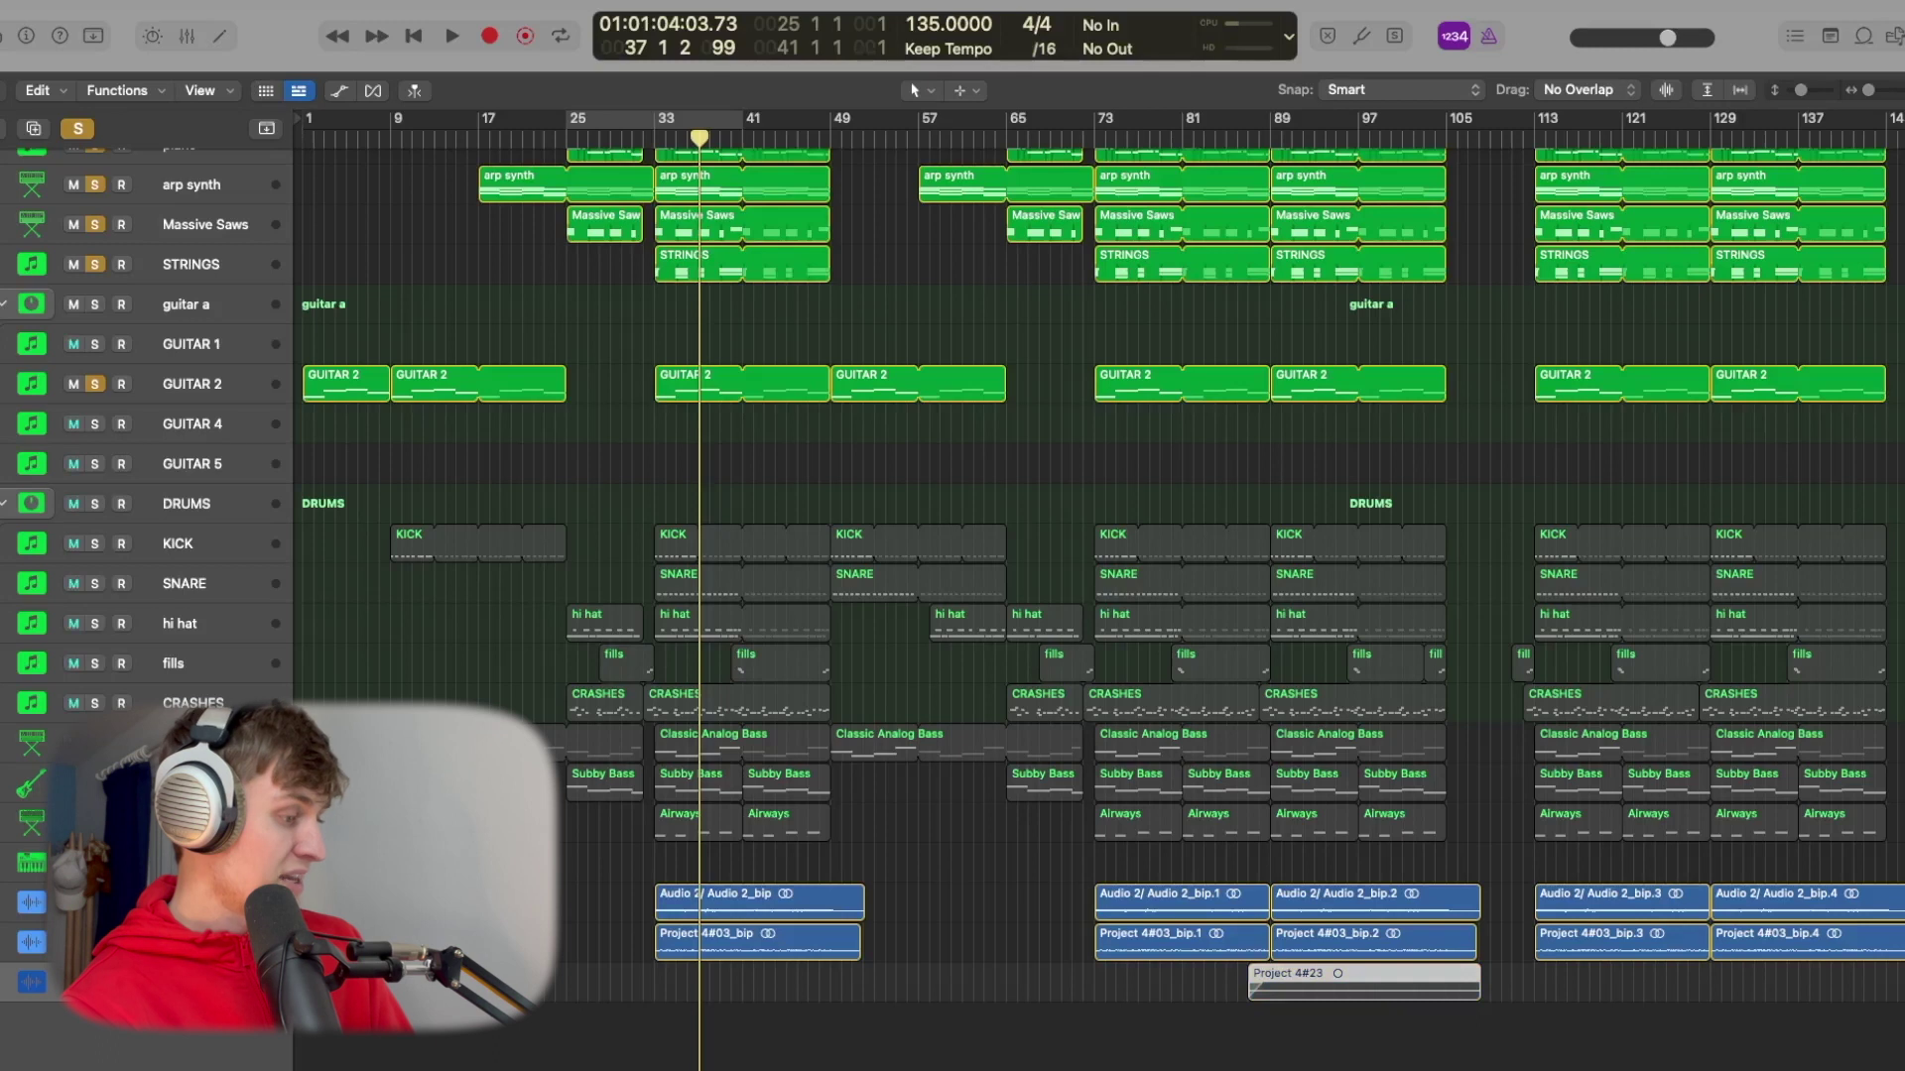
- Clear the solos on all instrument tracks and play only the Audio 2_bip and Project 4#03_bip tracks from bar 33
left_click(654, 139)
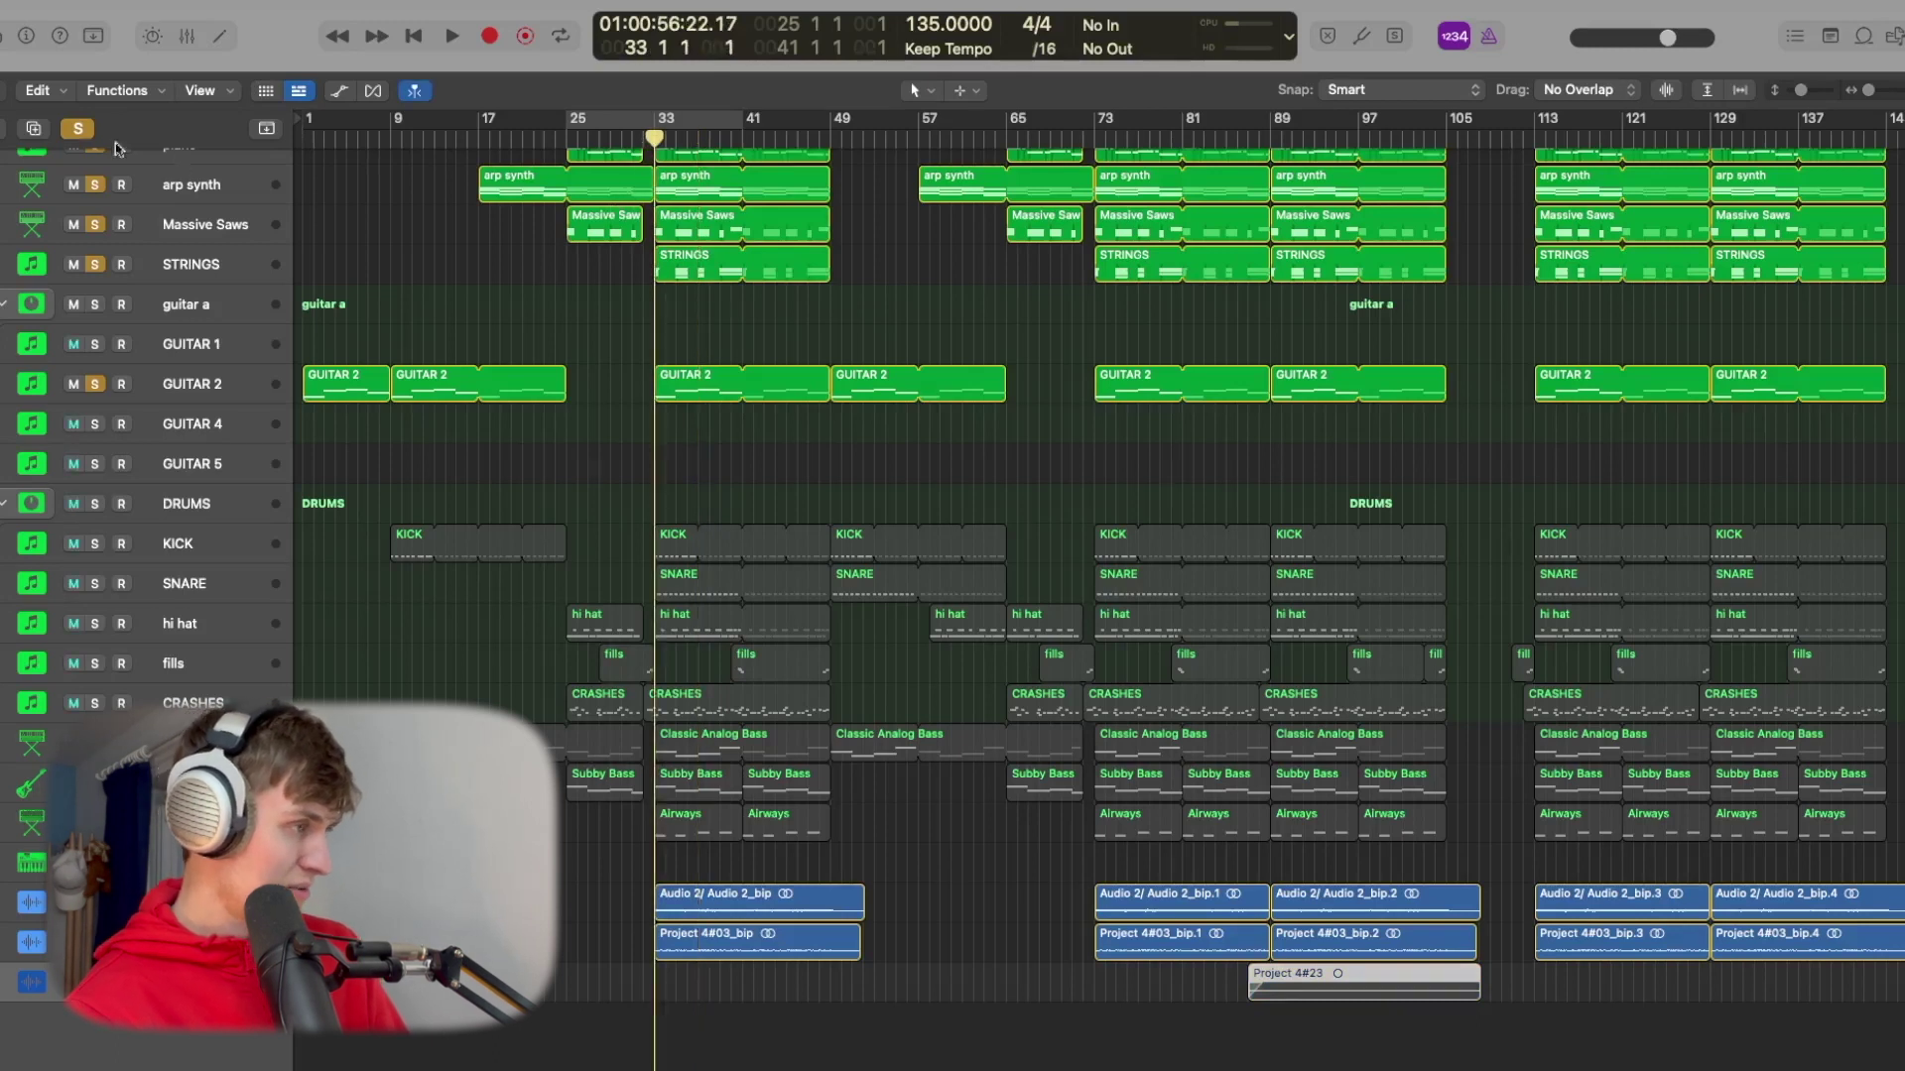
left_click(77, 128)
key("ctrl+s")
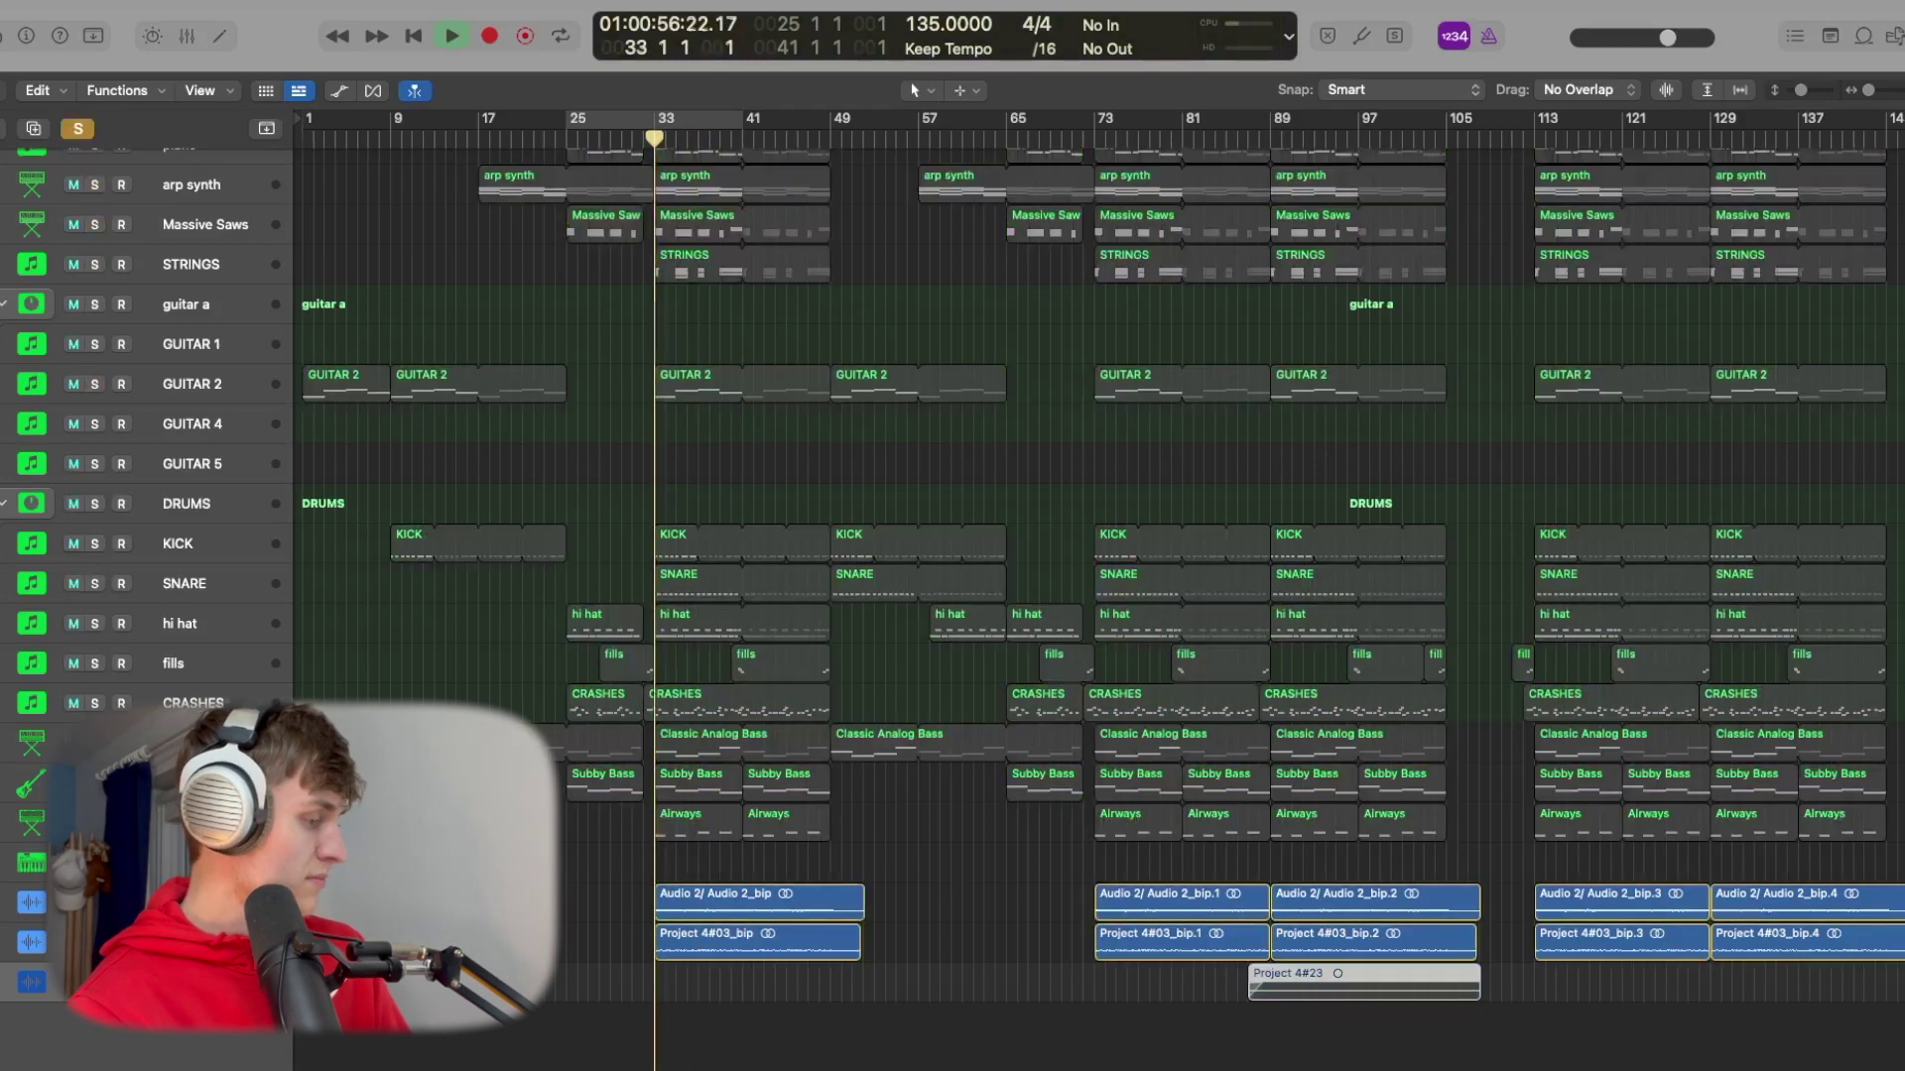
key("space")
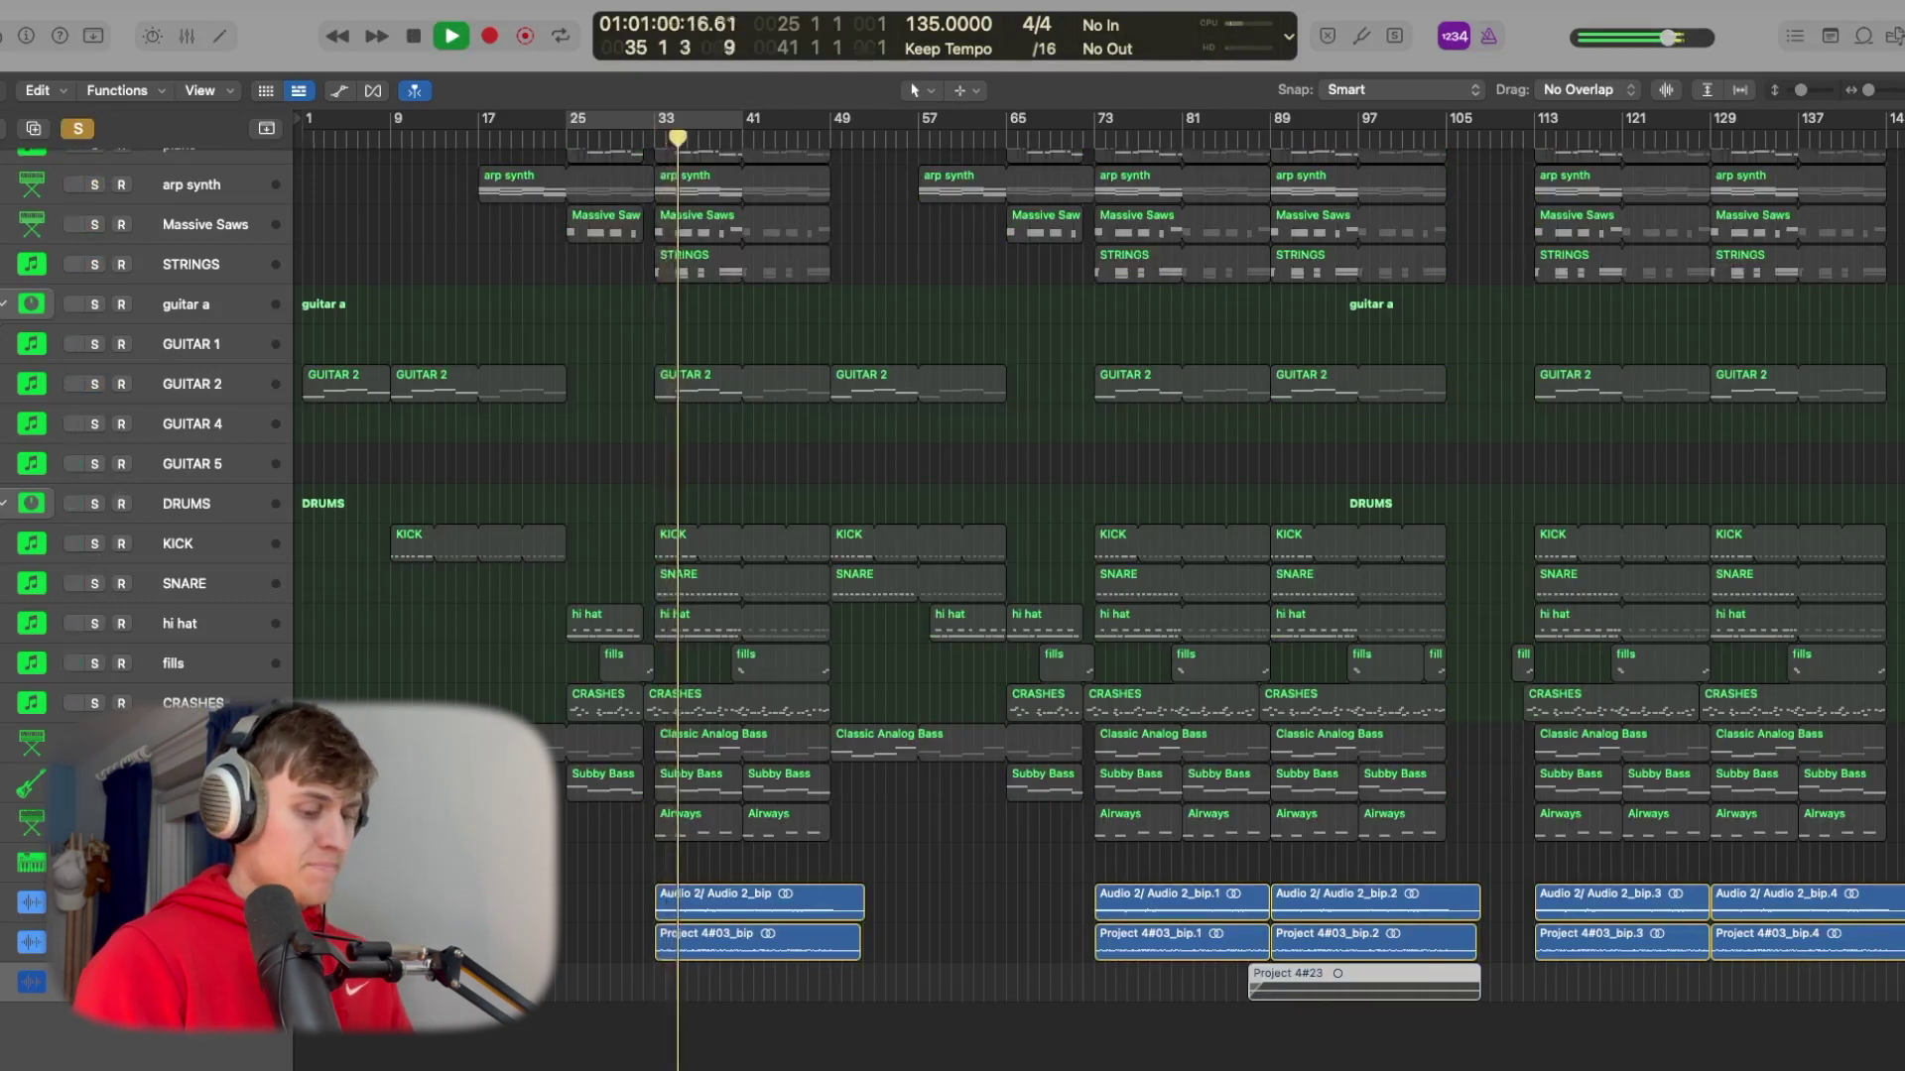
key("space")
- Listen to the Audio 2_bip track by itself, switch the solo to the Project 4#03_bip track, and stop playback with solos cleared
left_click(149, 902)
key("x")
key("x")
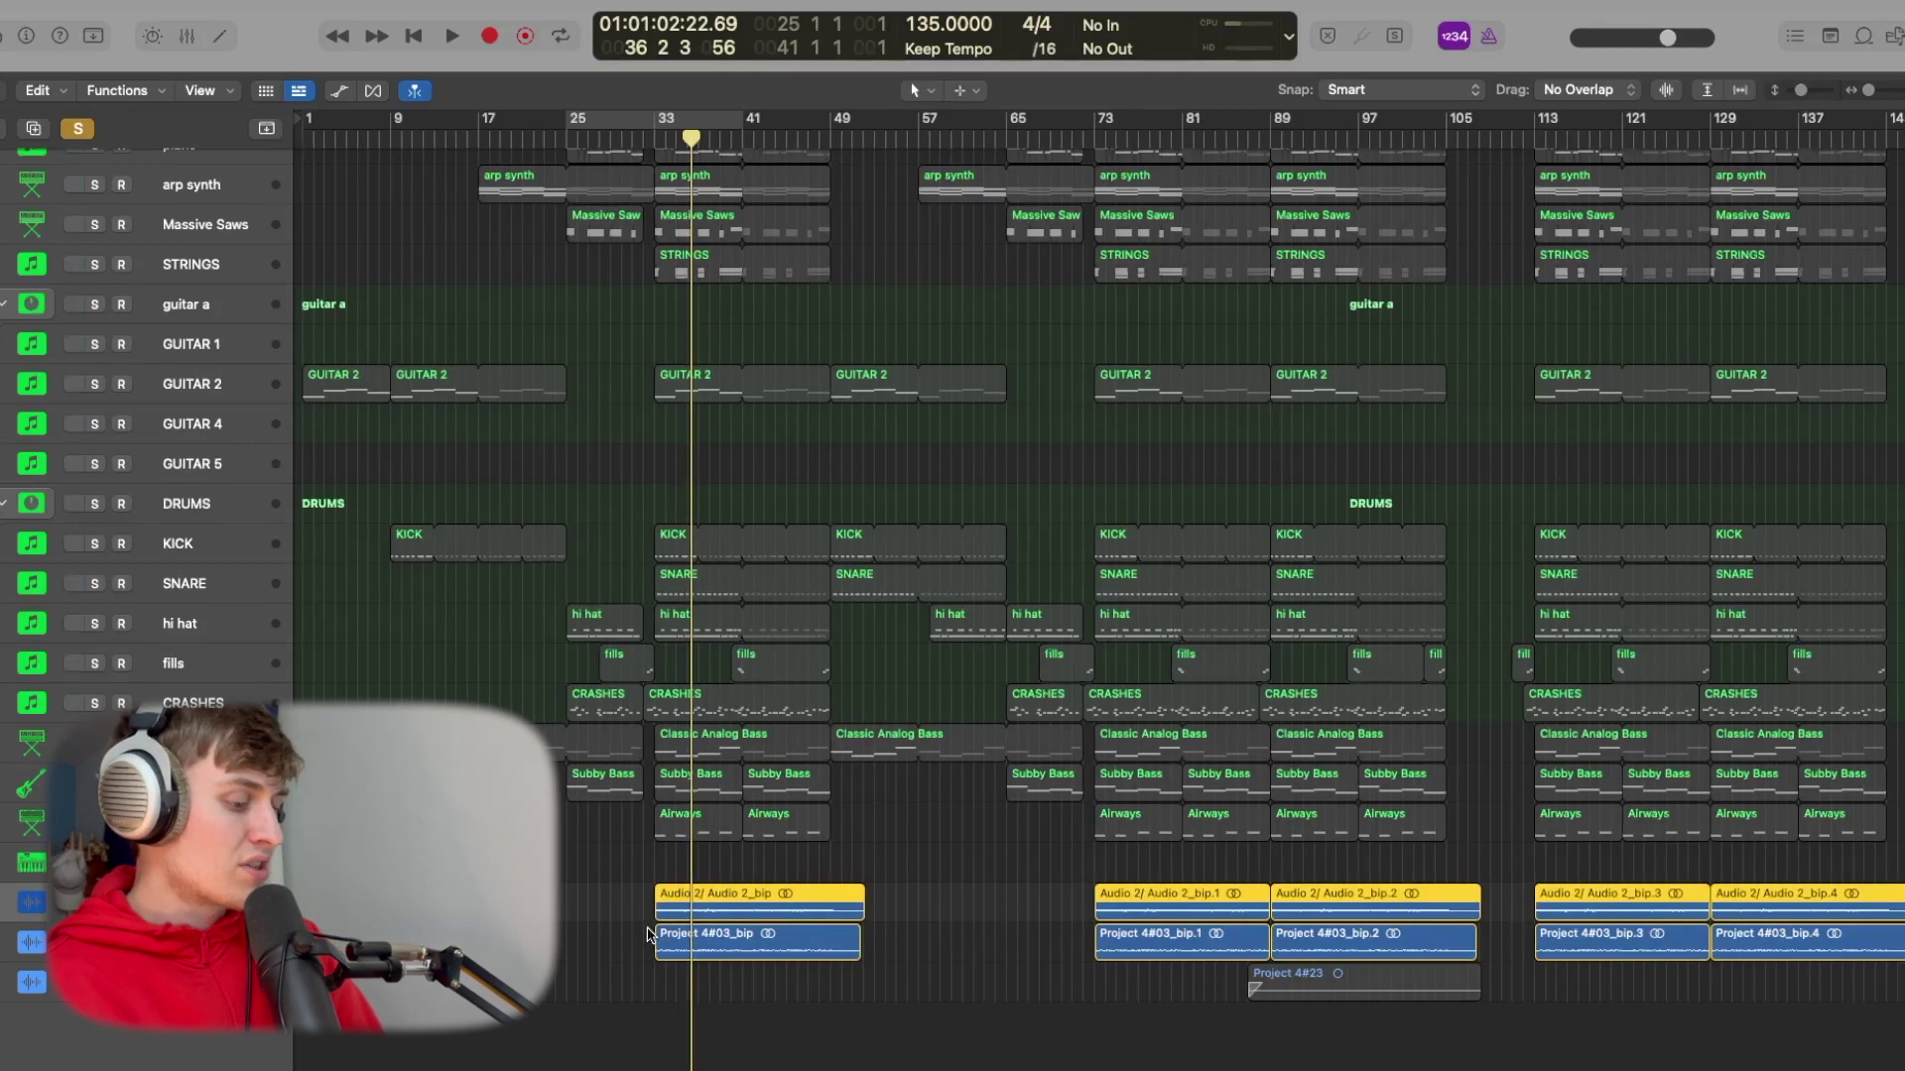
key("ctrl+m")
key("space")
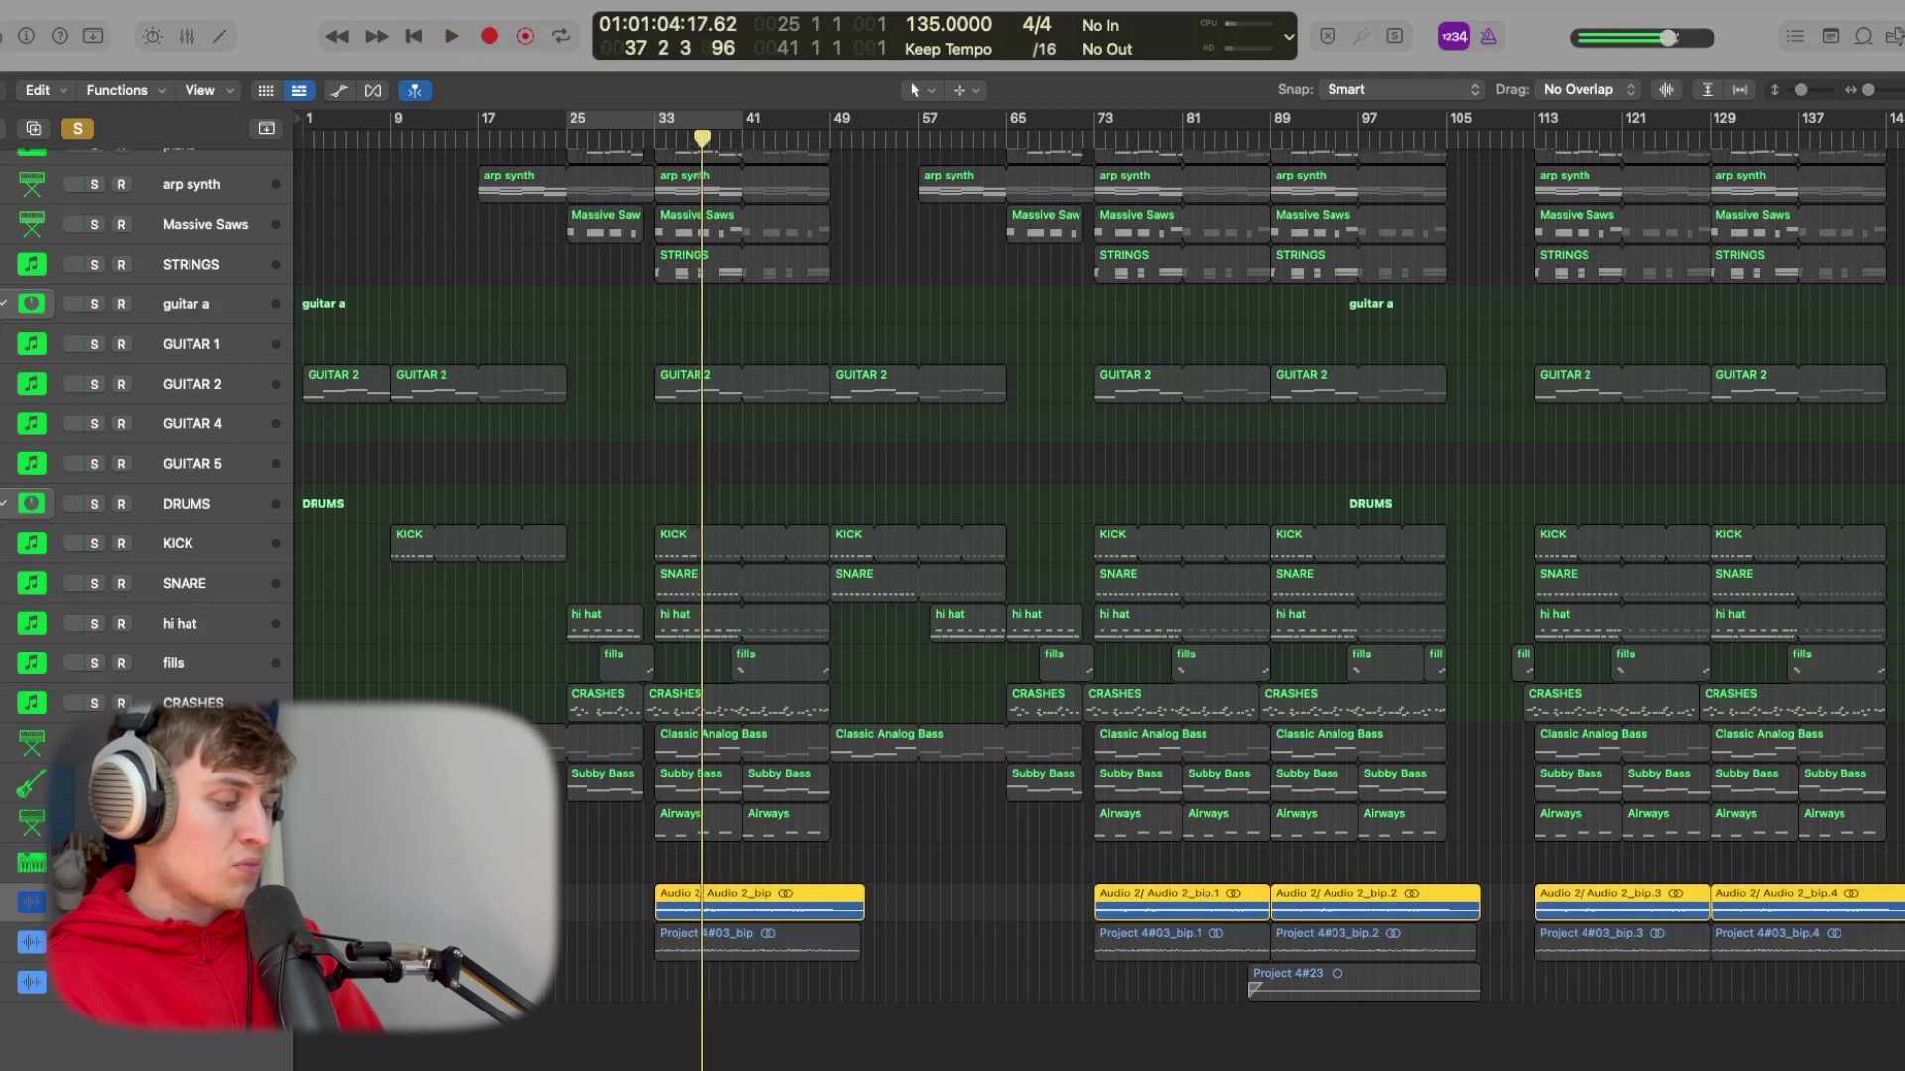
key("ctrl+m")
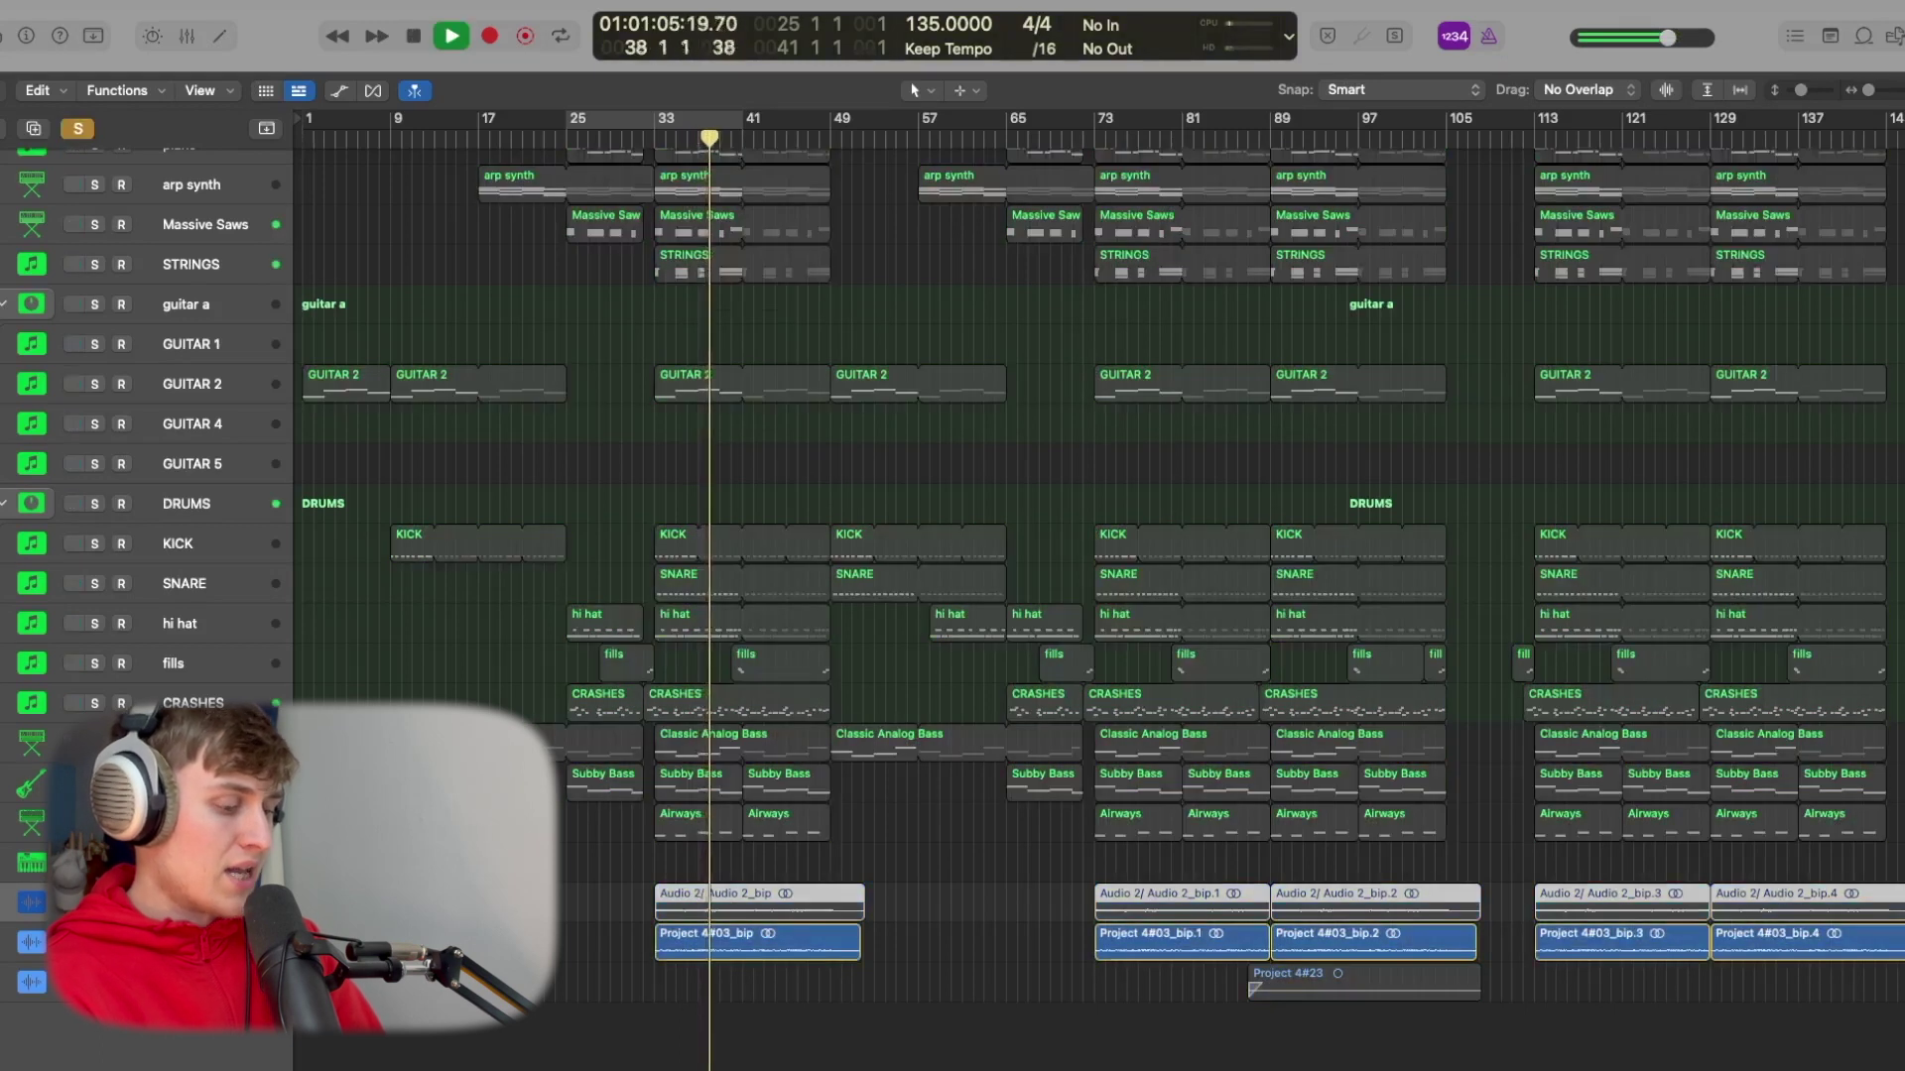
key("s")
key("space")
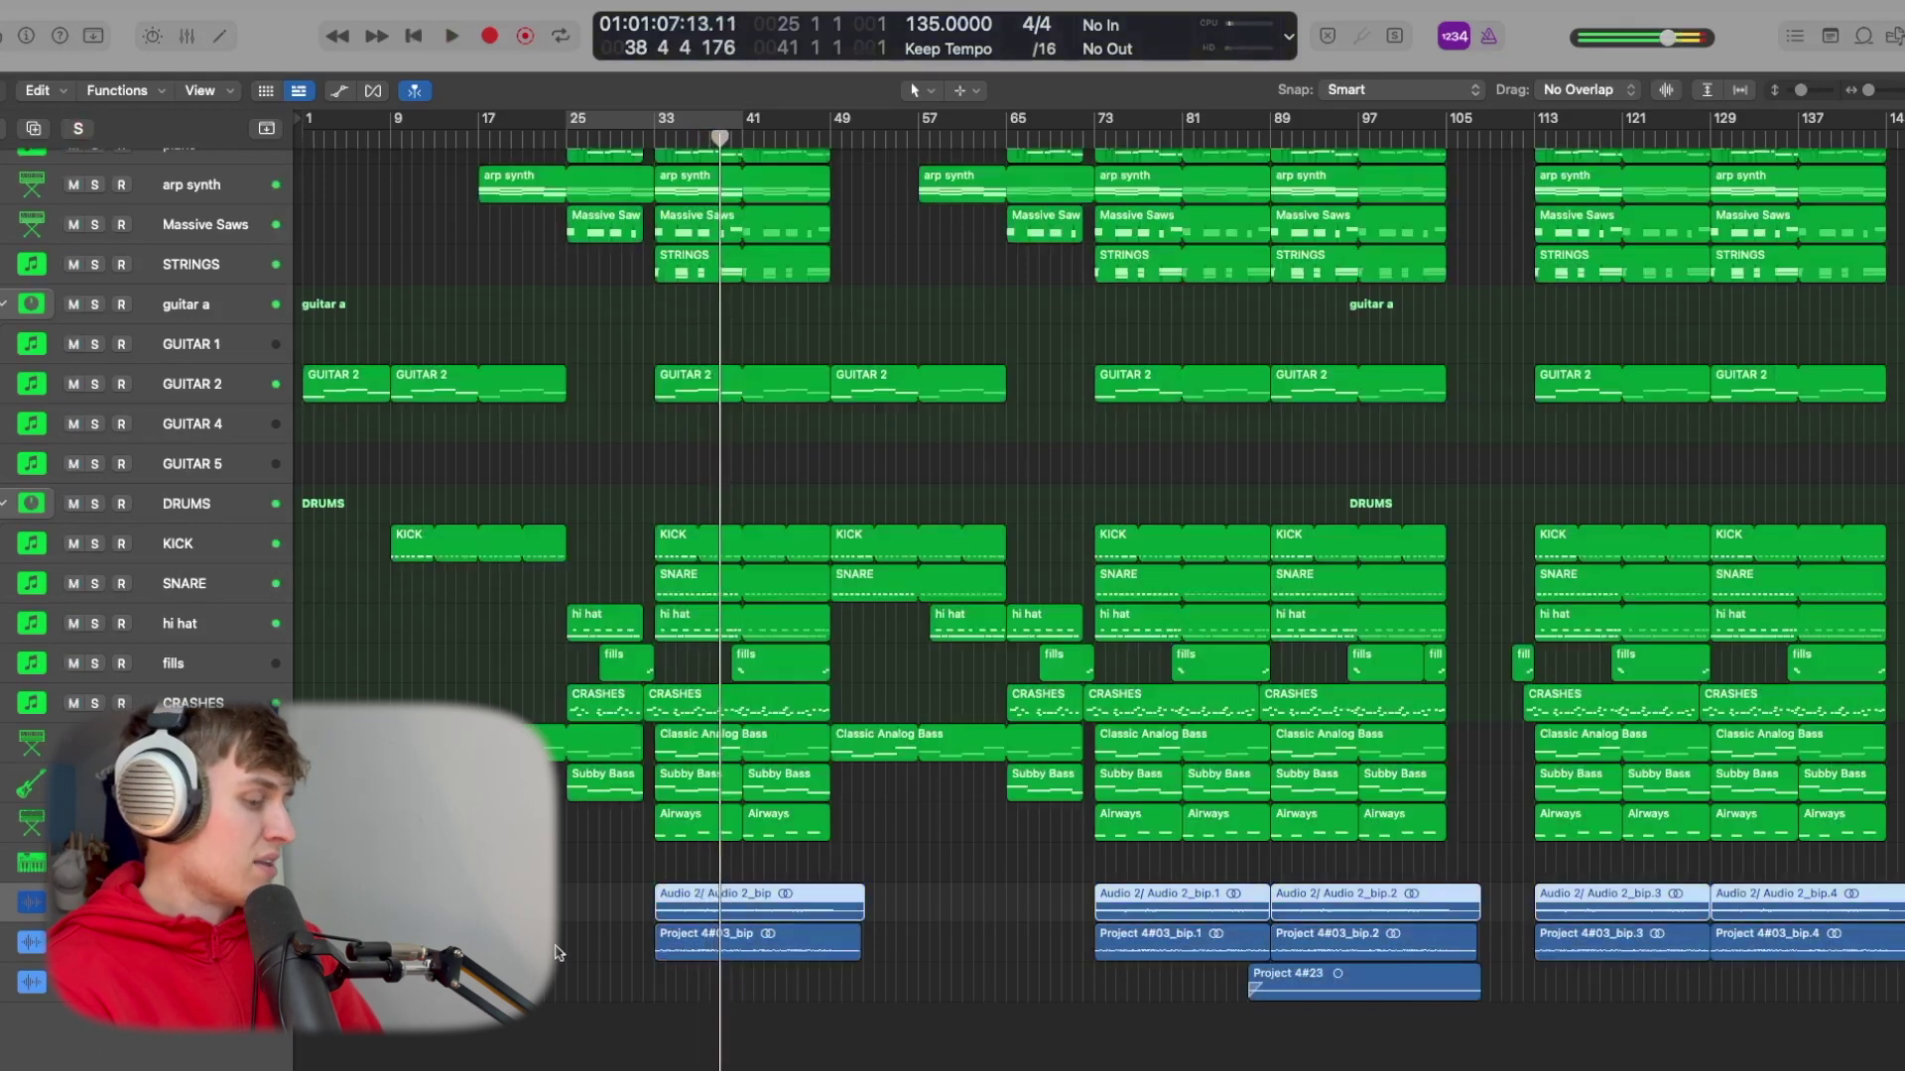
- Solo both audio tracks together with the guitars, STRINGS, Massive Saws, arp synth and pianos, and play them from bar 33
key("s")
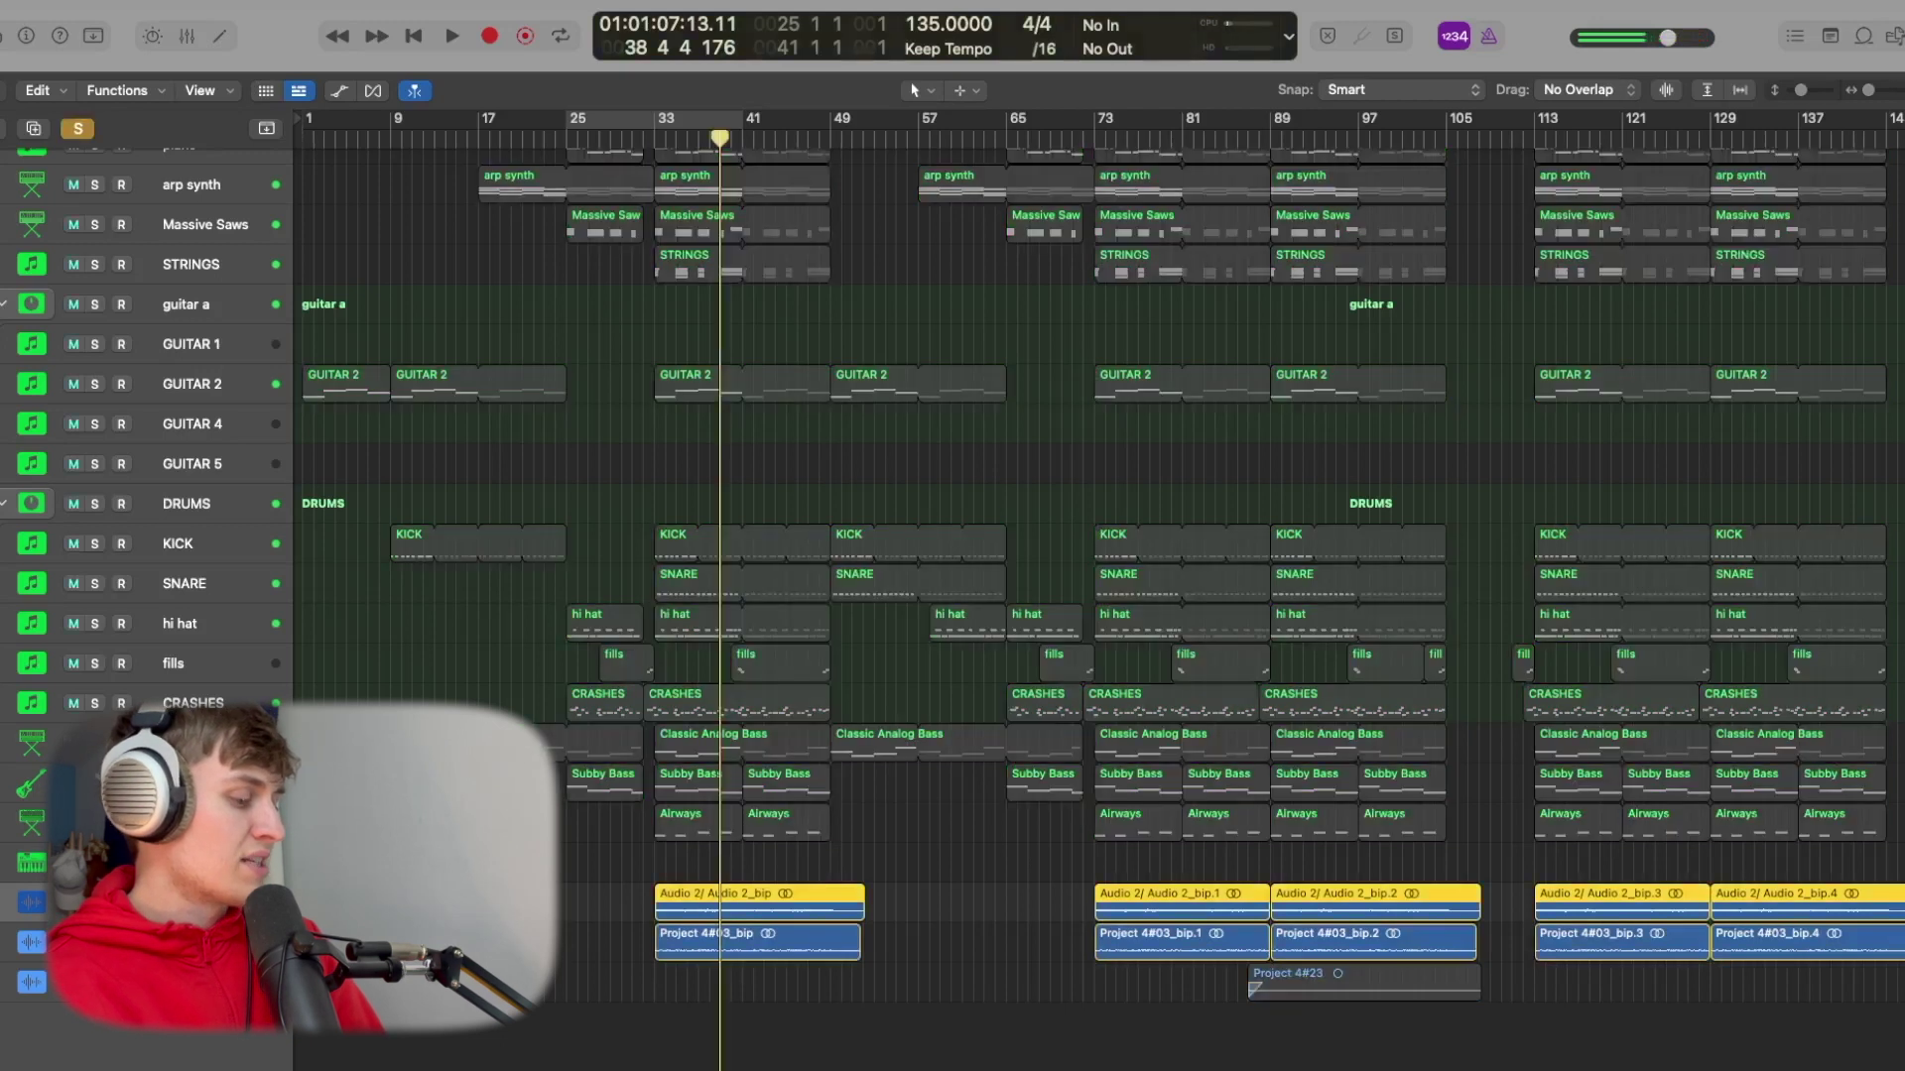
scroll(218, 443, "up", 2)
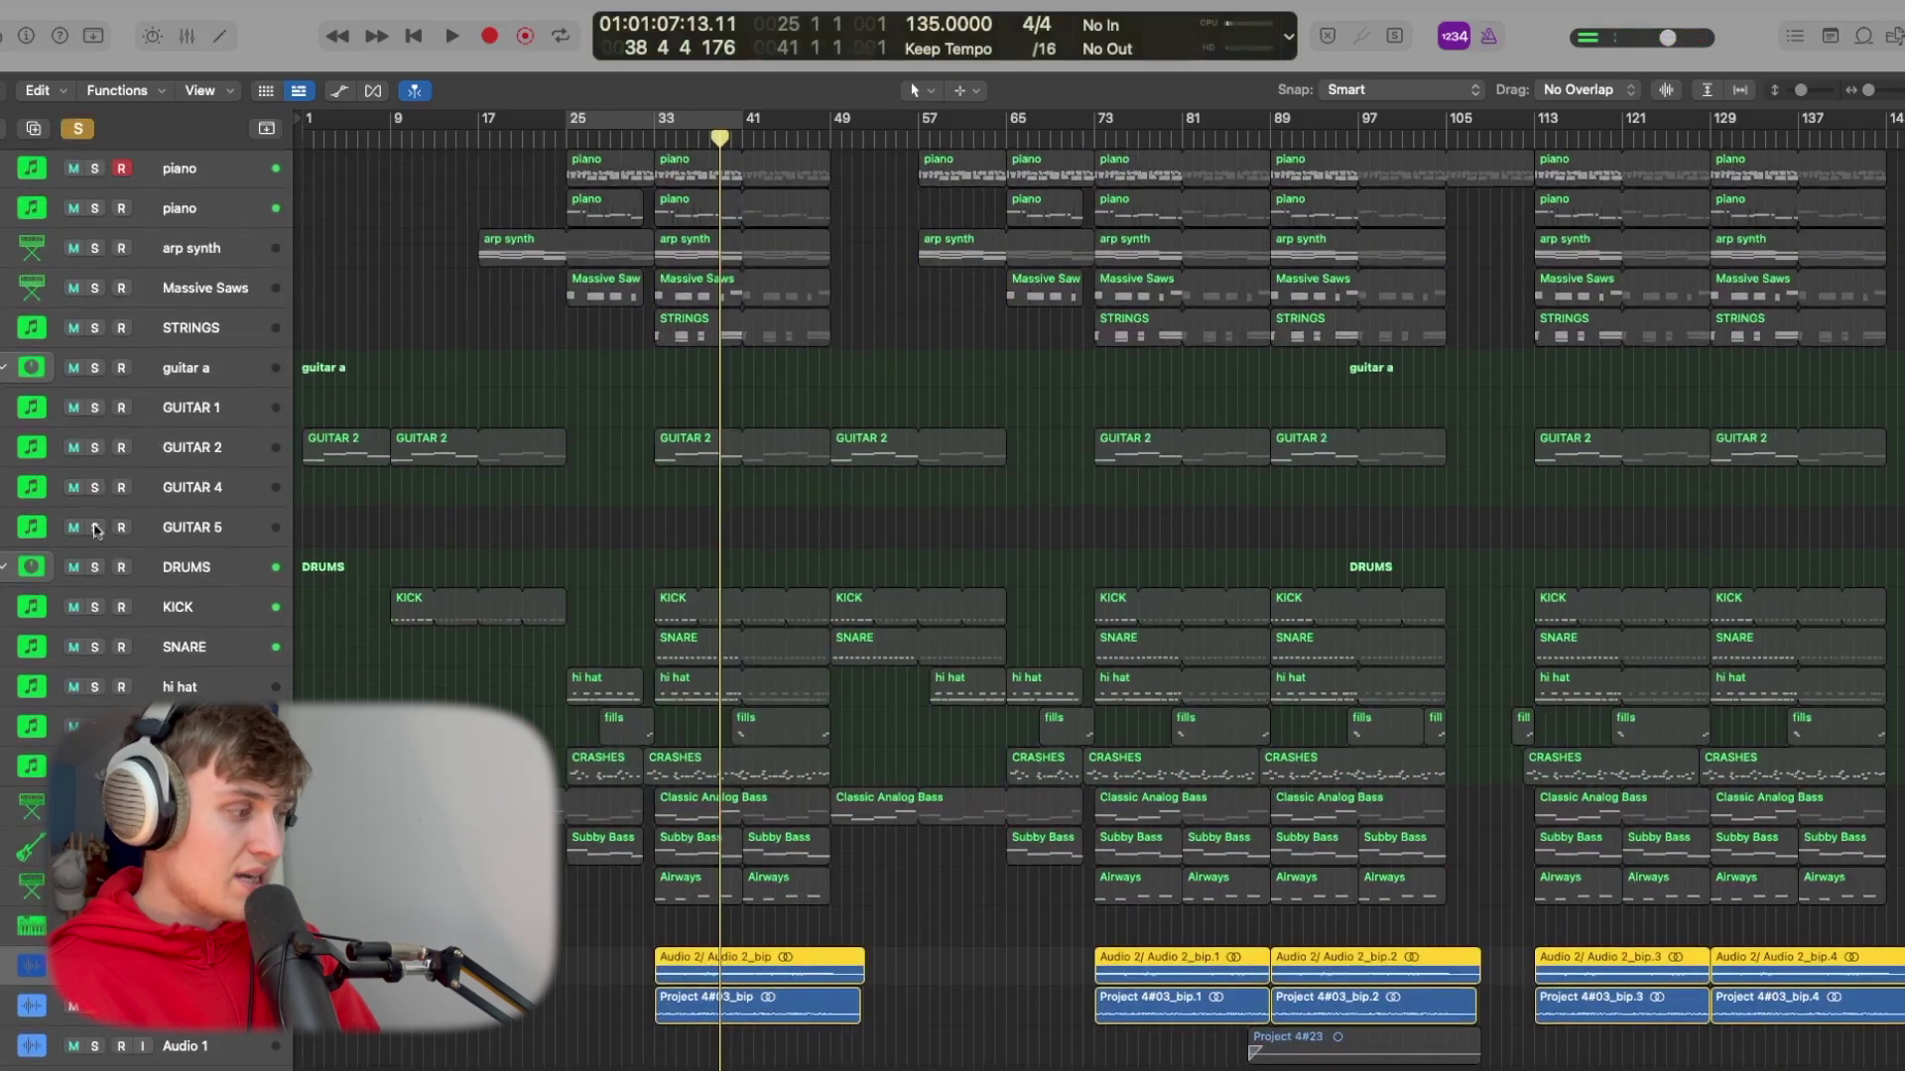
left_click_drag(96, 530, 95, 288)
left_click_drag(91, 171, 103, 270)
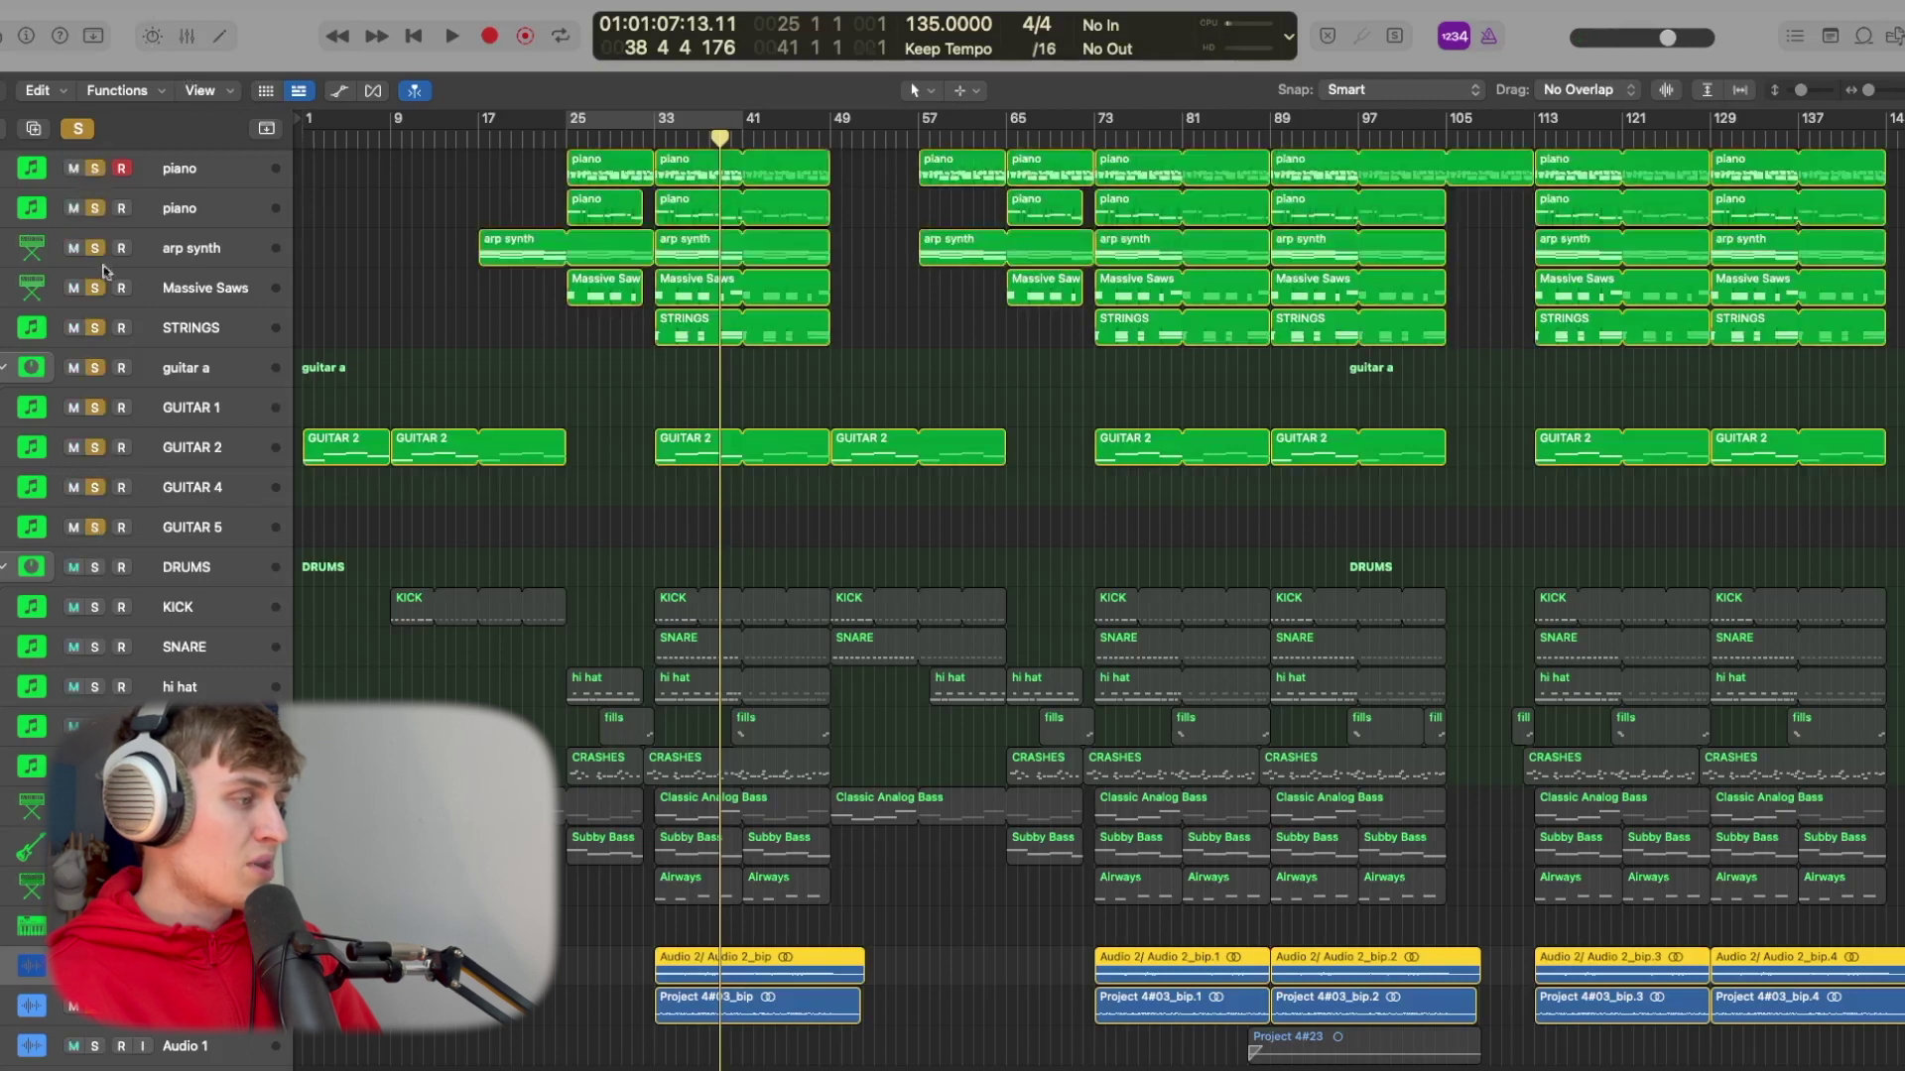
left_click(655, 140)
key("space")
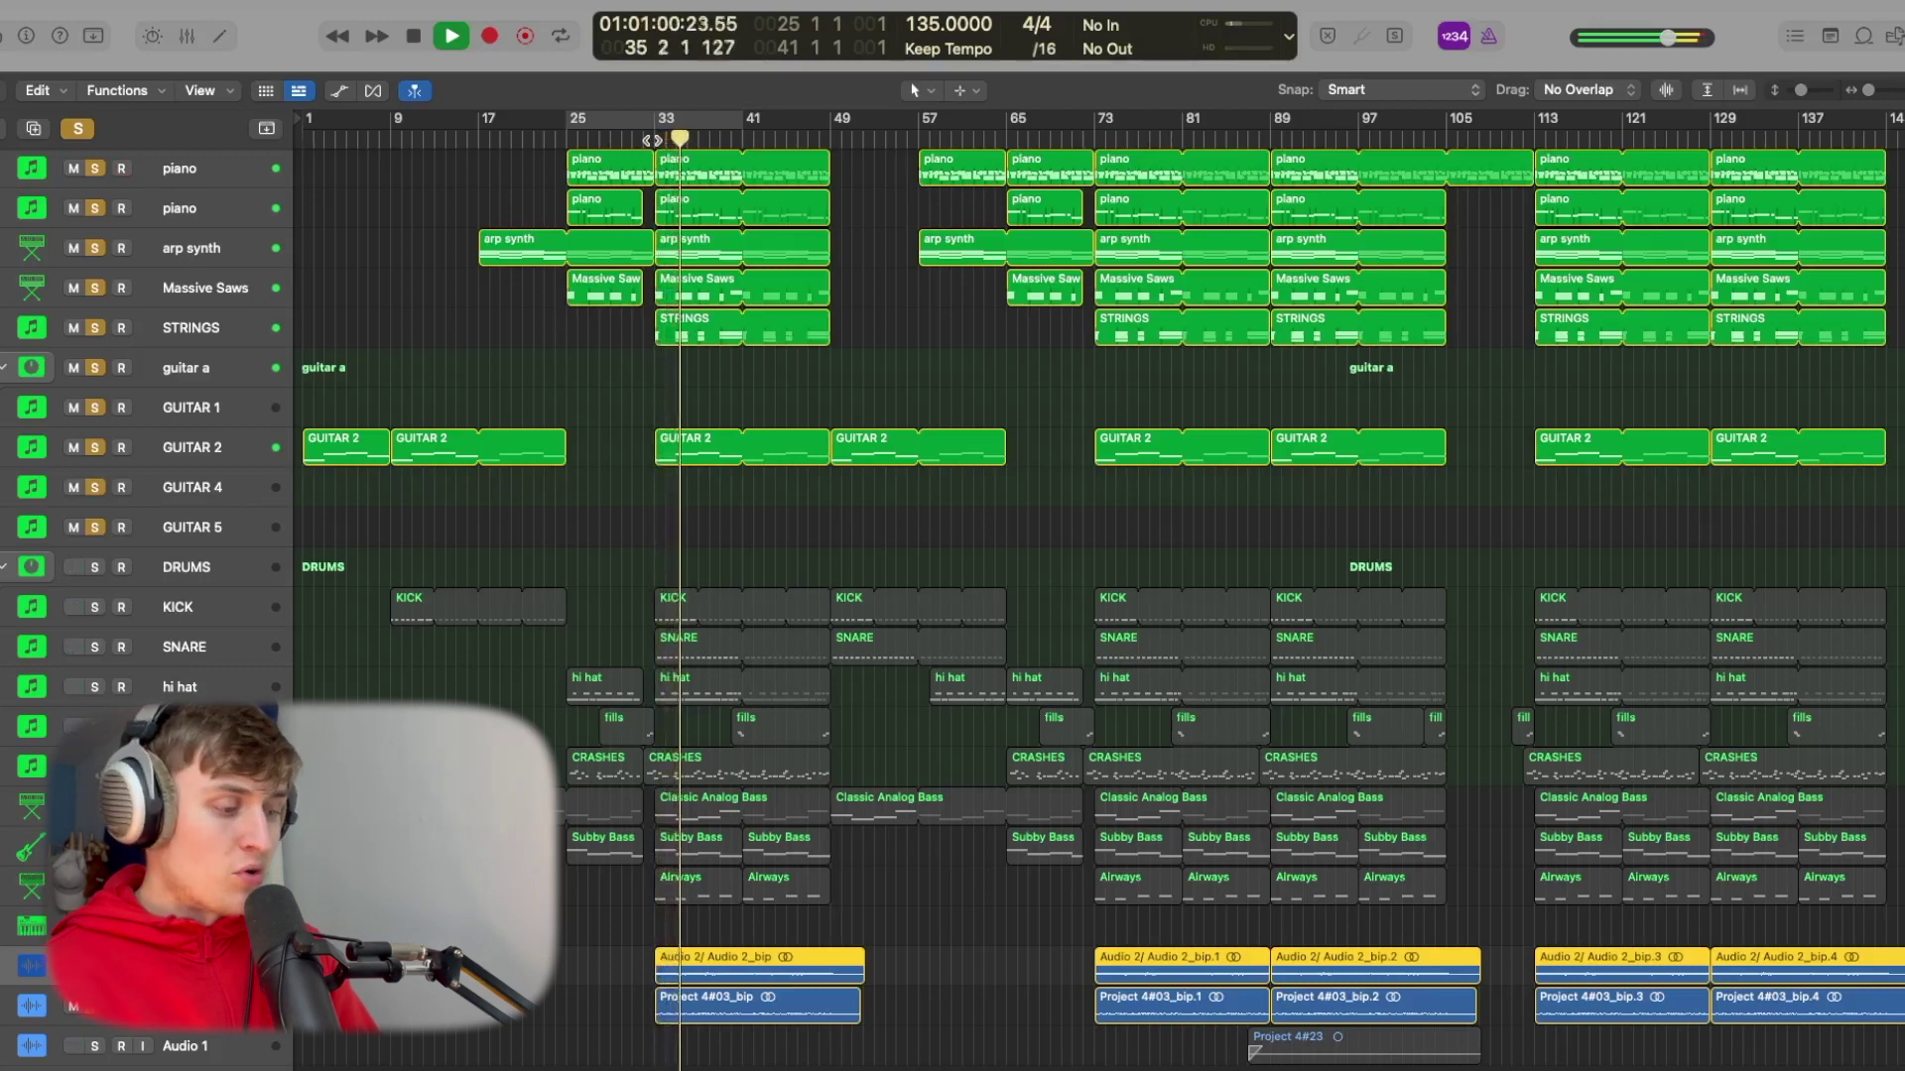
key("space")
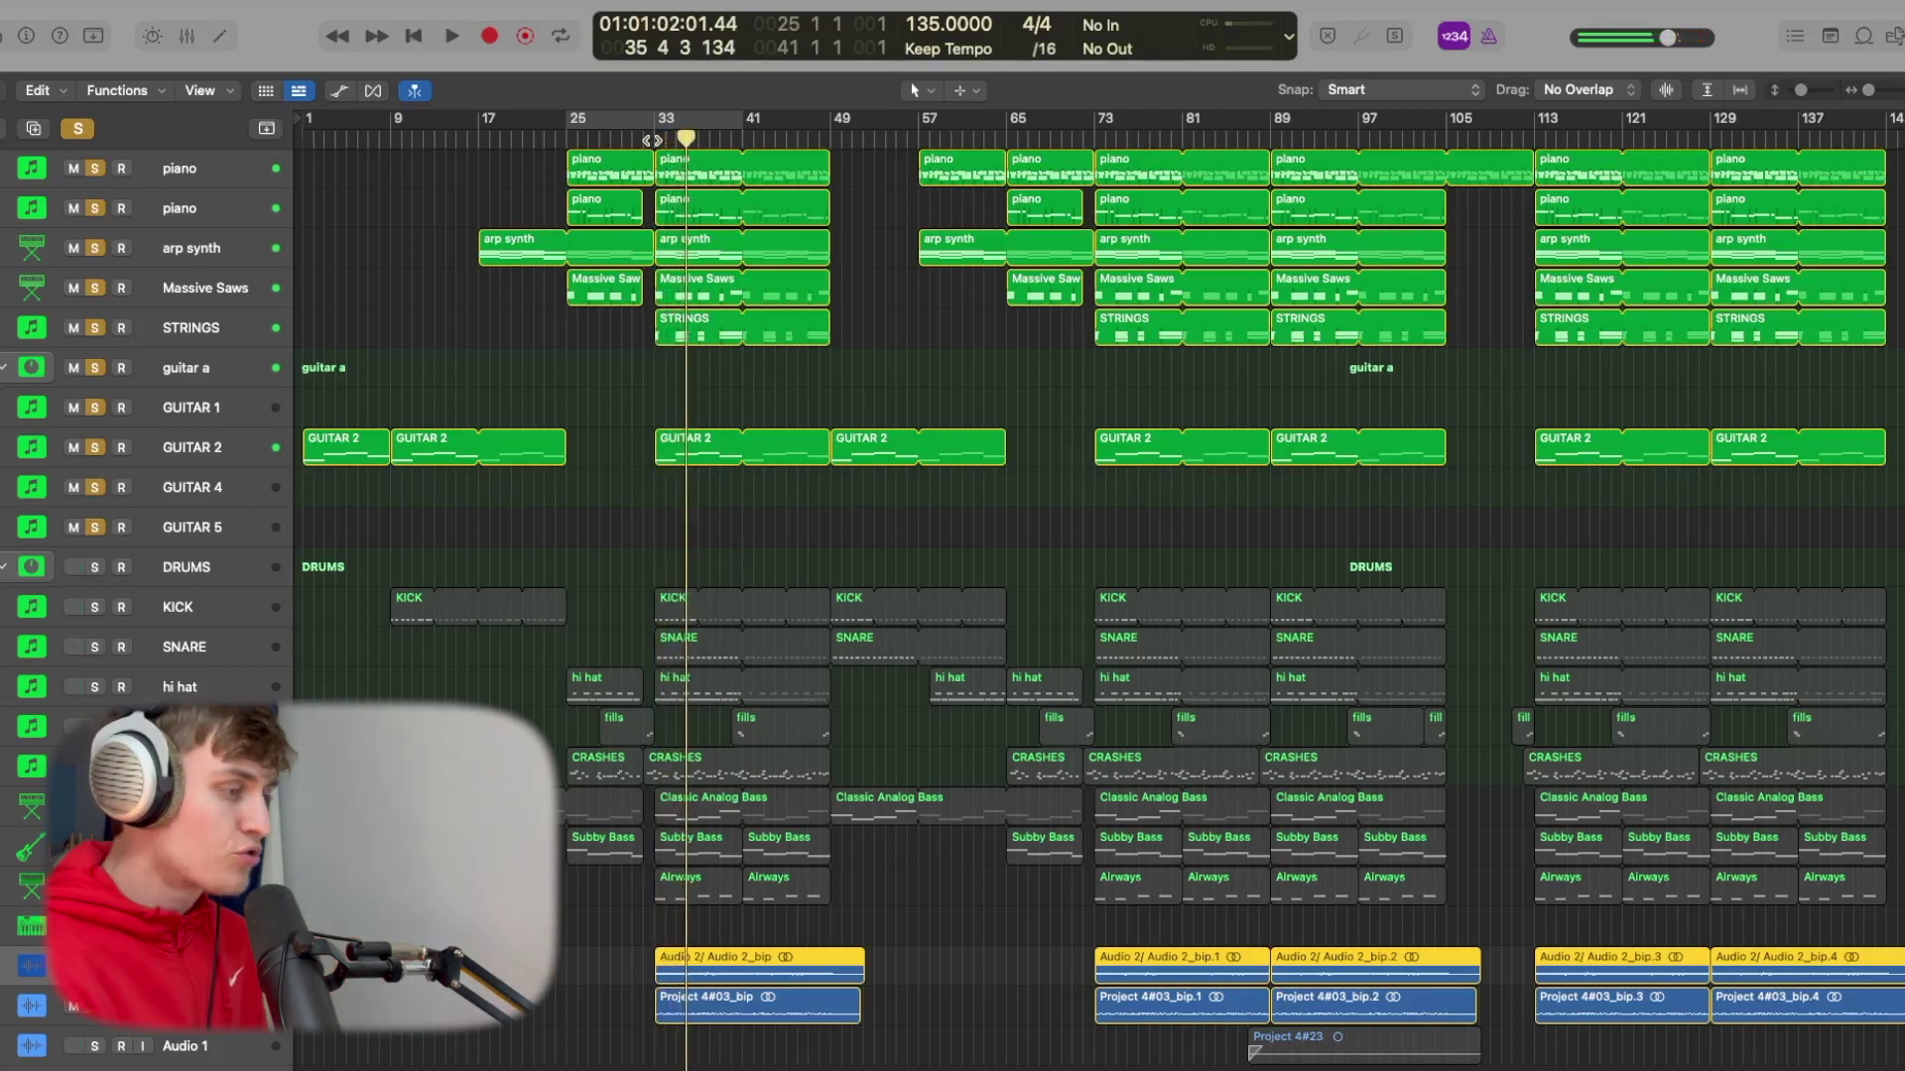
- Clear all solos, open Kontakt on the KICK channel to examine its Abbey Road 80s drum kit, and close it along with the mixer
left_click(77, 128)
left_click(208, 560)
key("x")
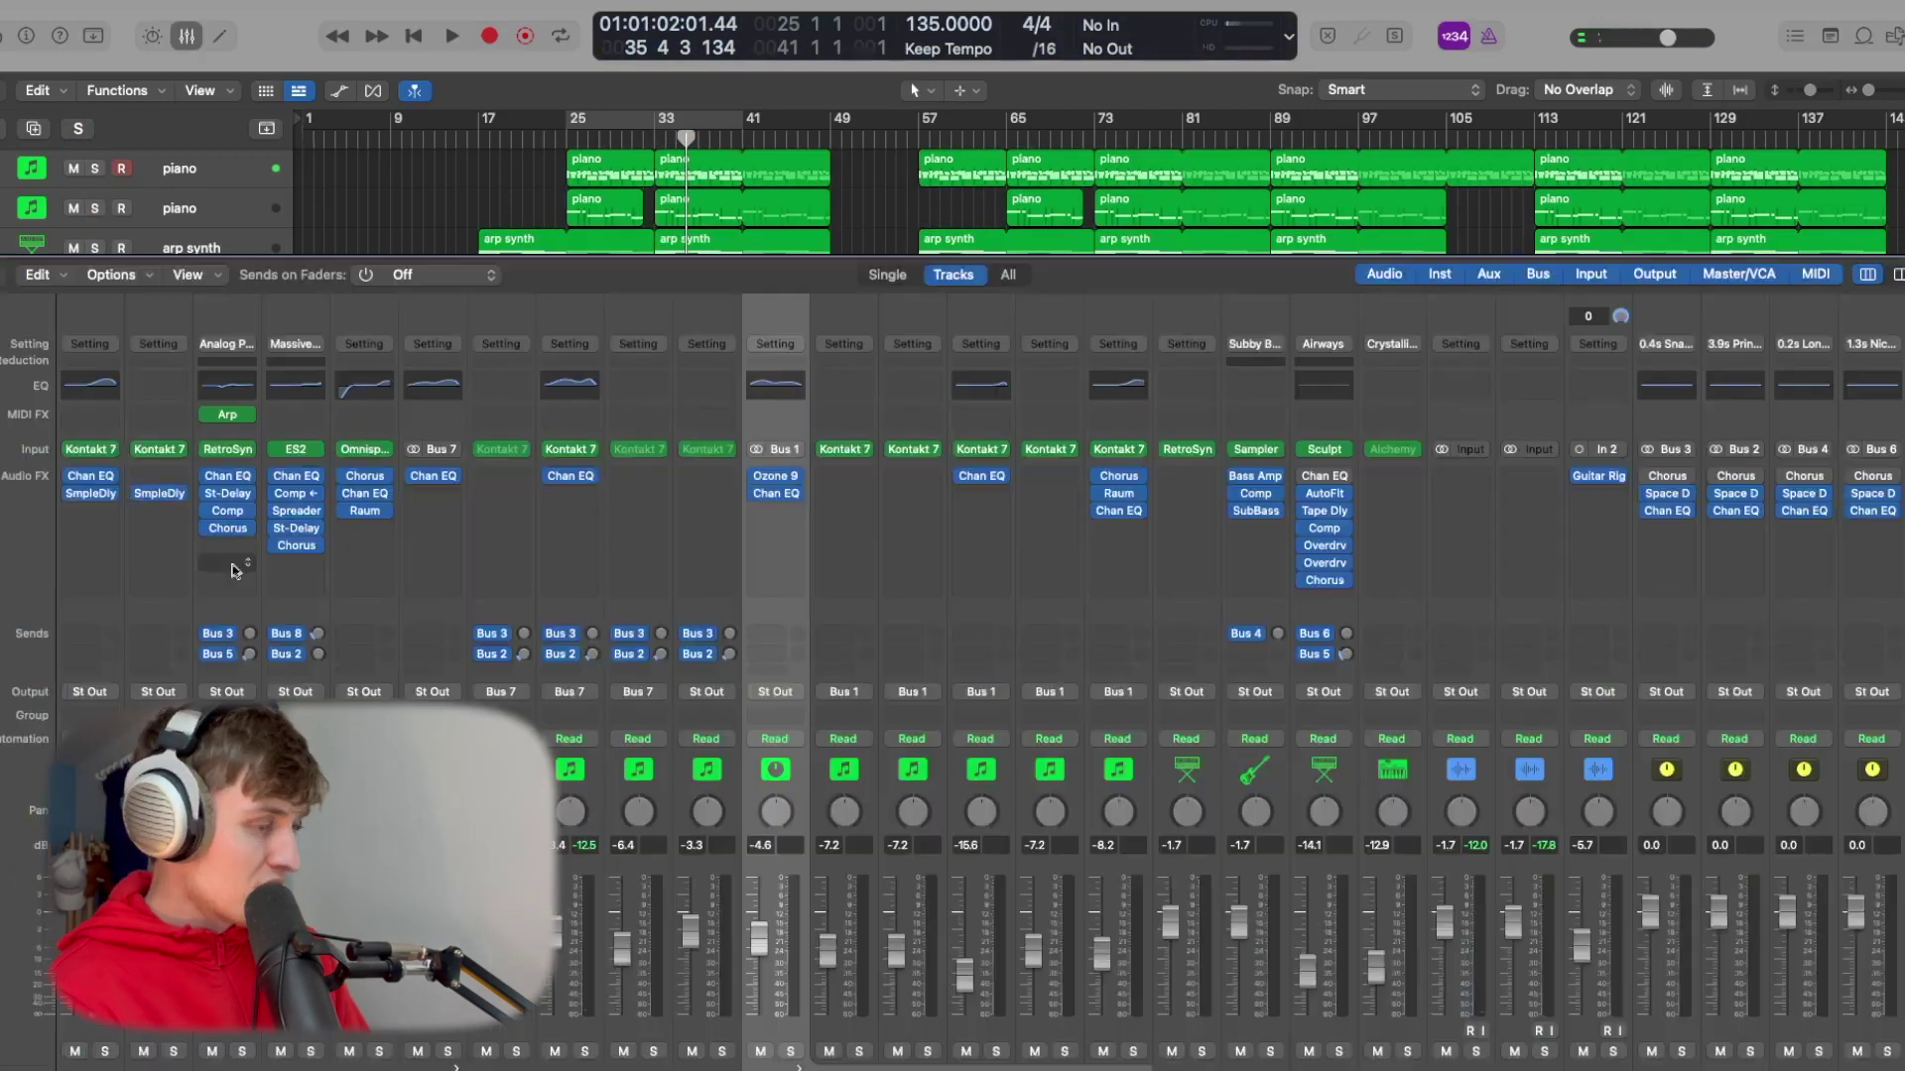
left_click(846, 449)
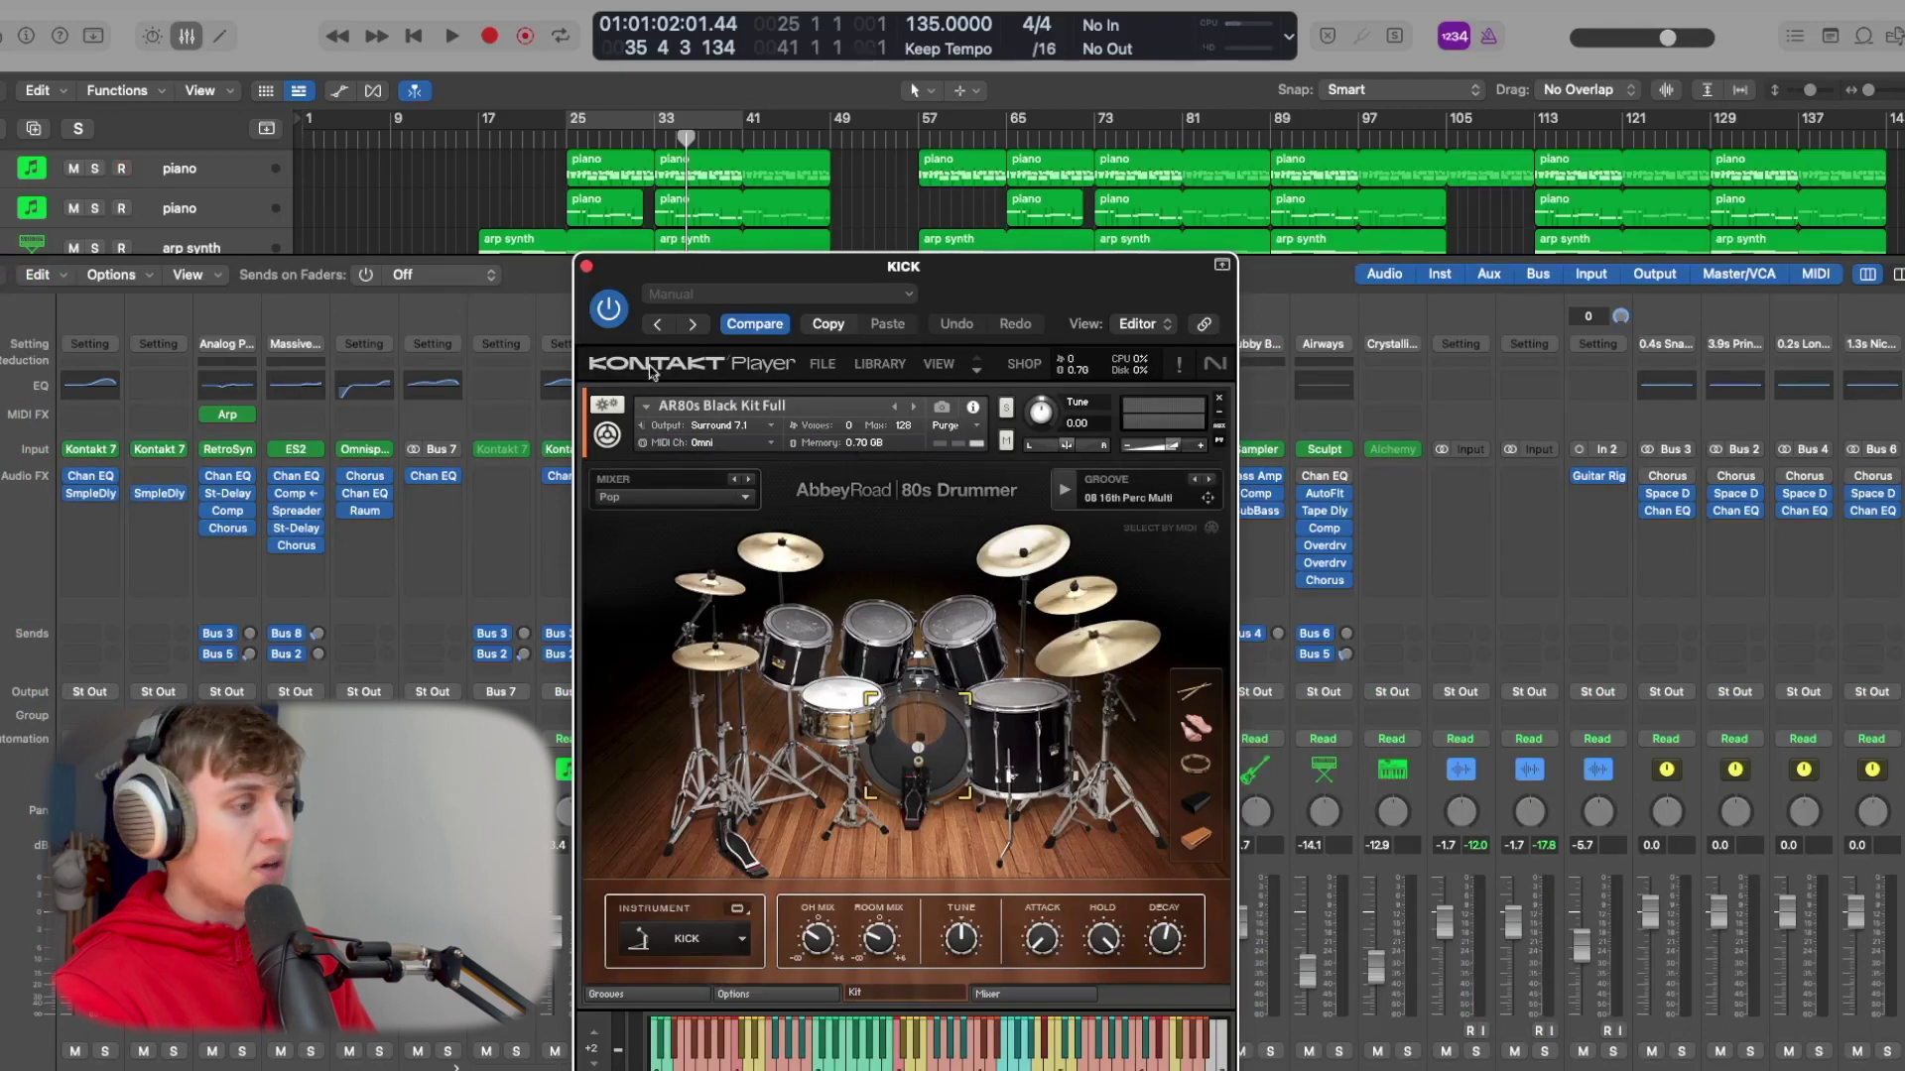
left_click(587, 267)
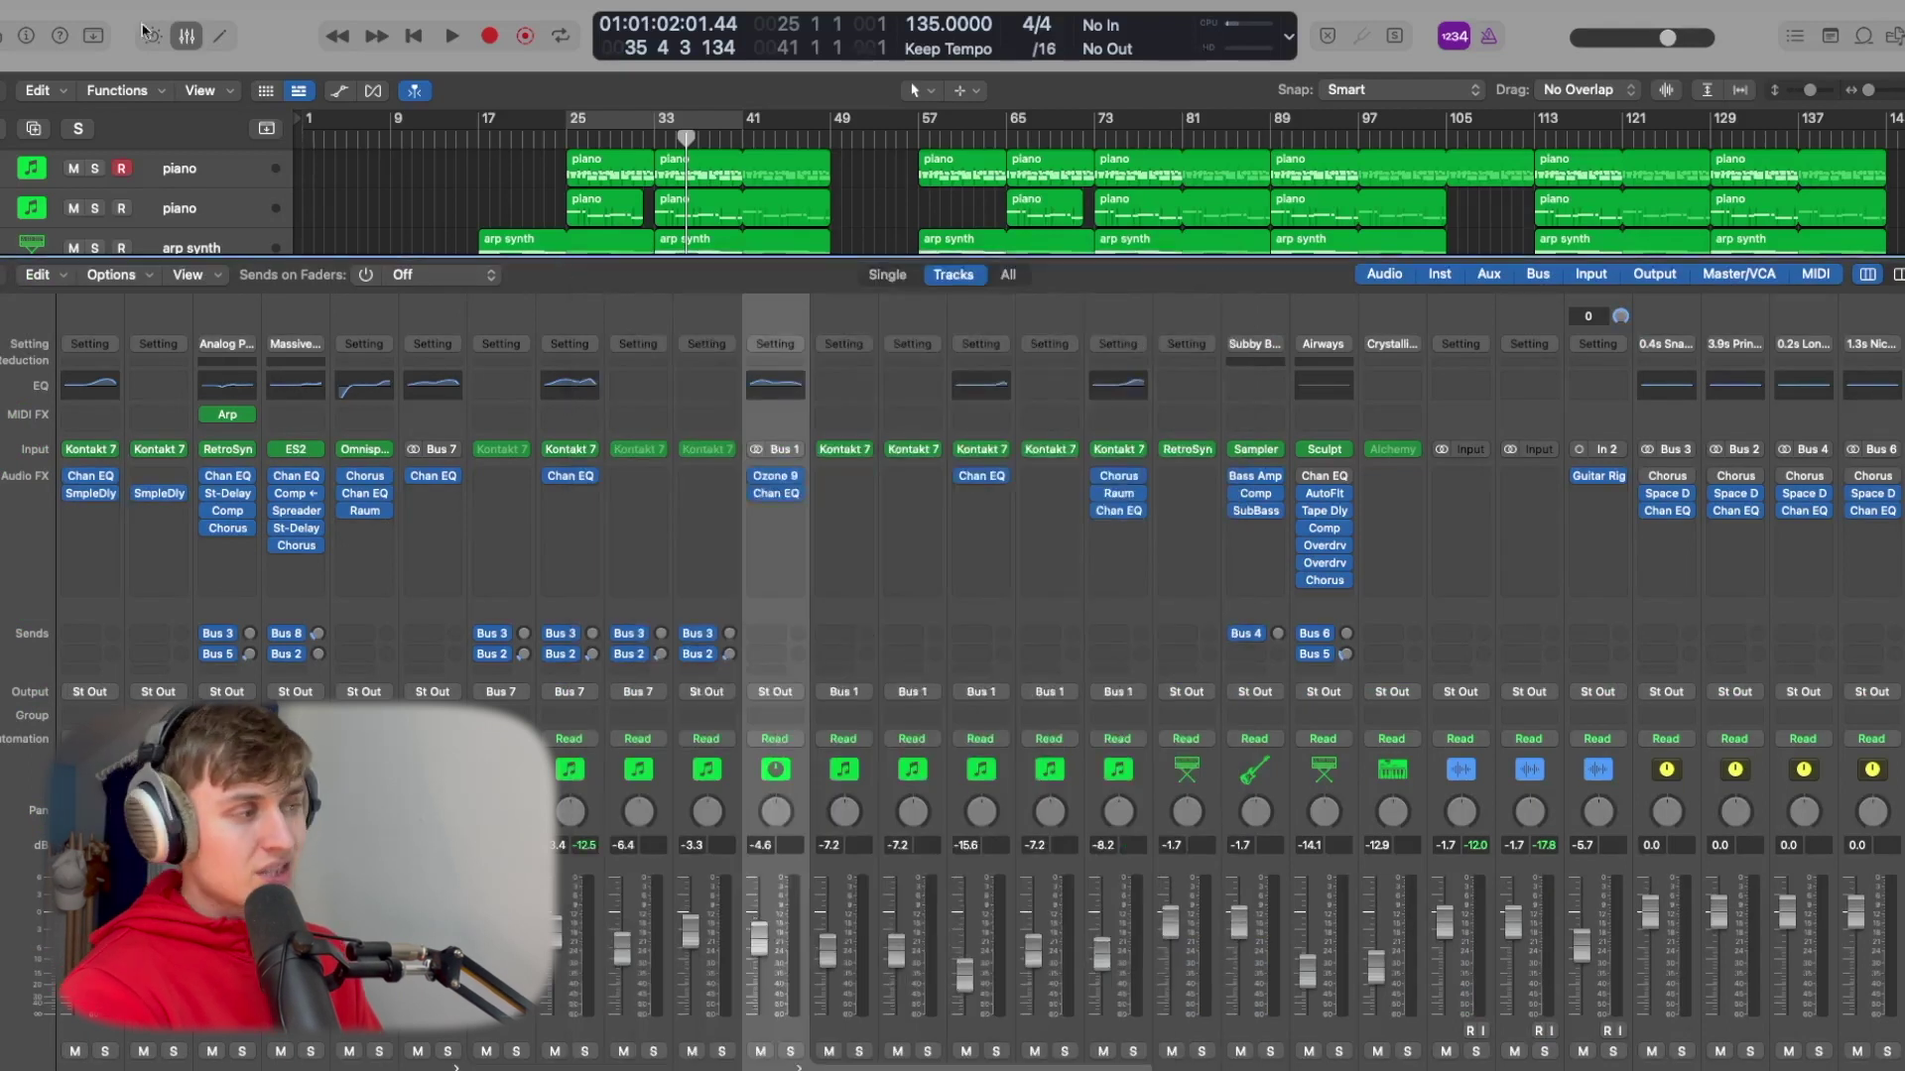
left_click(183, 40)
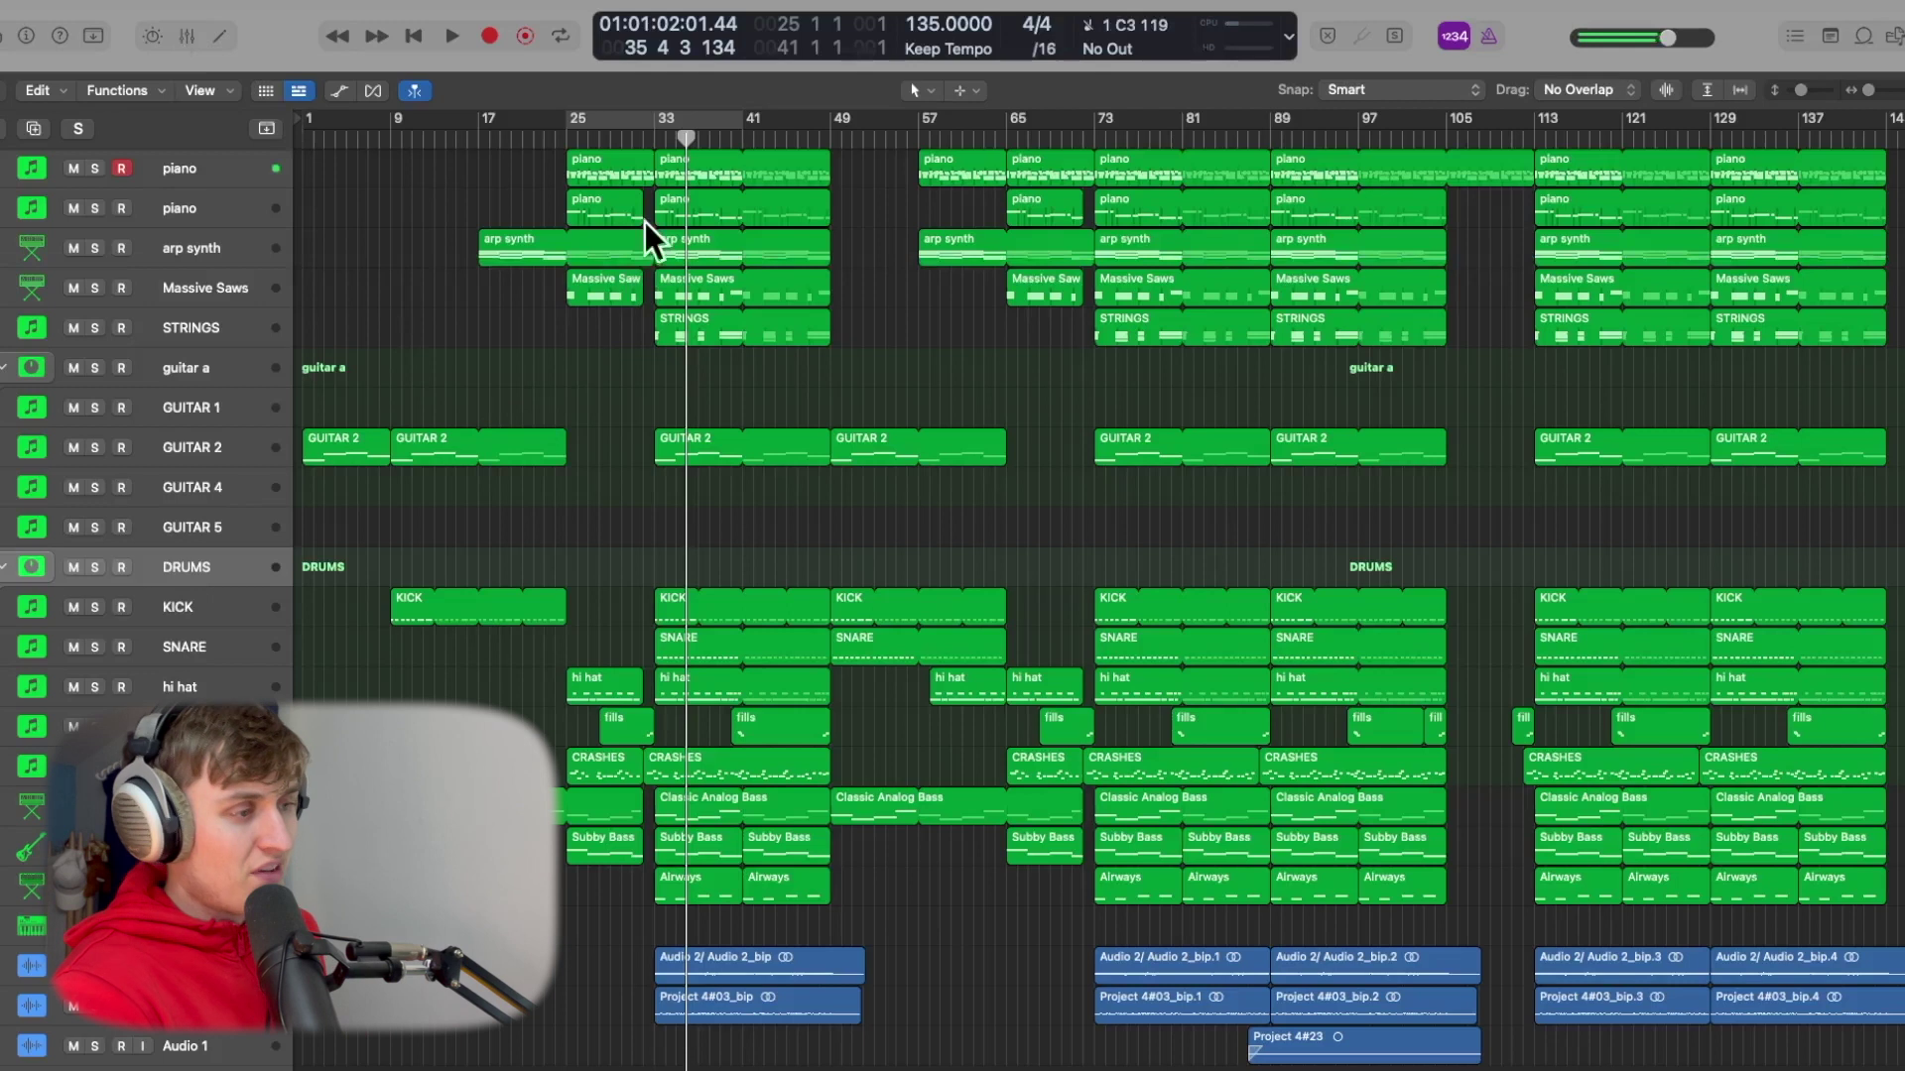
- Solo the DRUMS stack and play it from bar 33
left_click(663, 159)
left_click(654, 138)
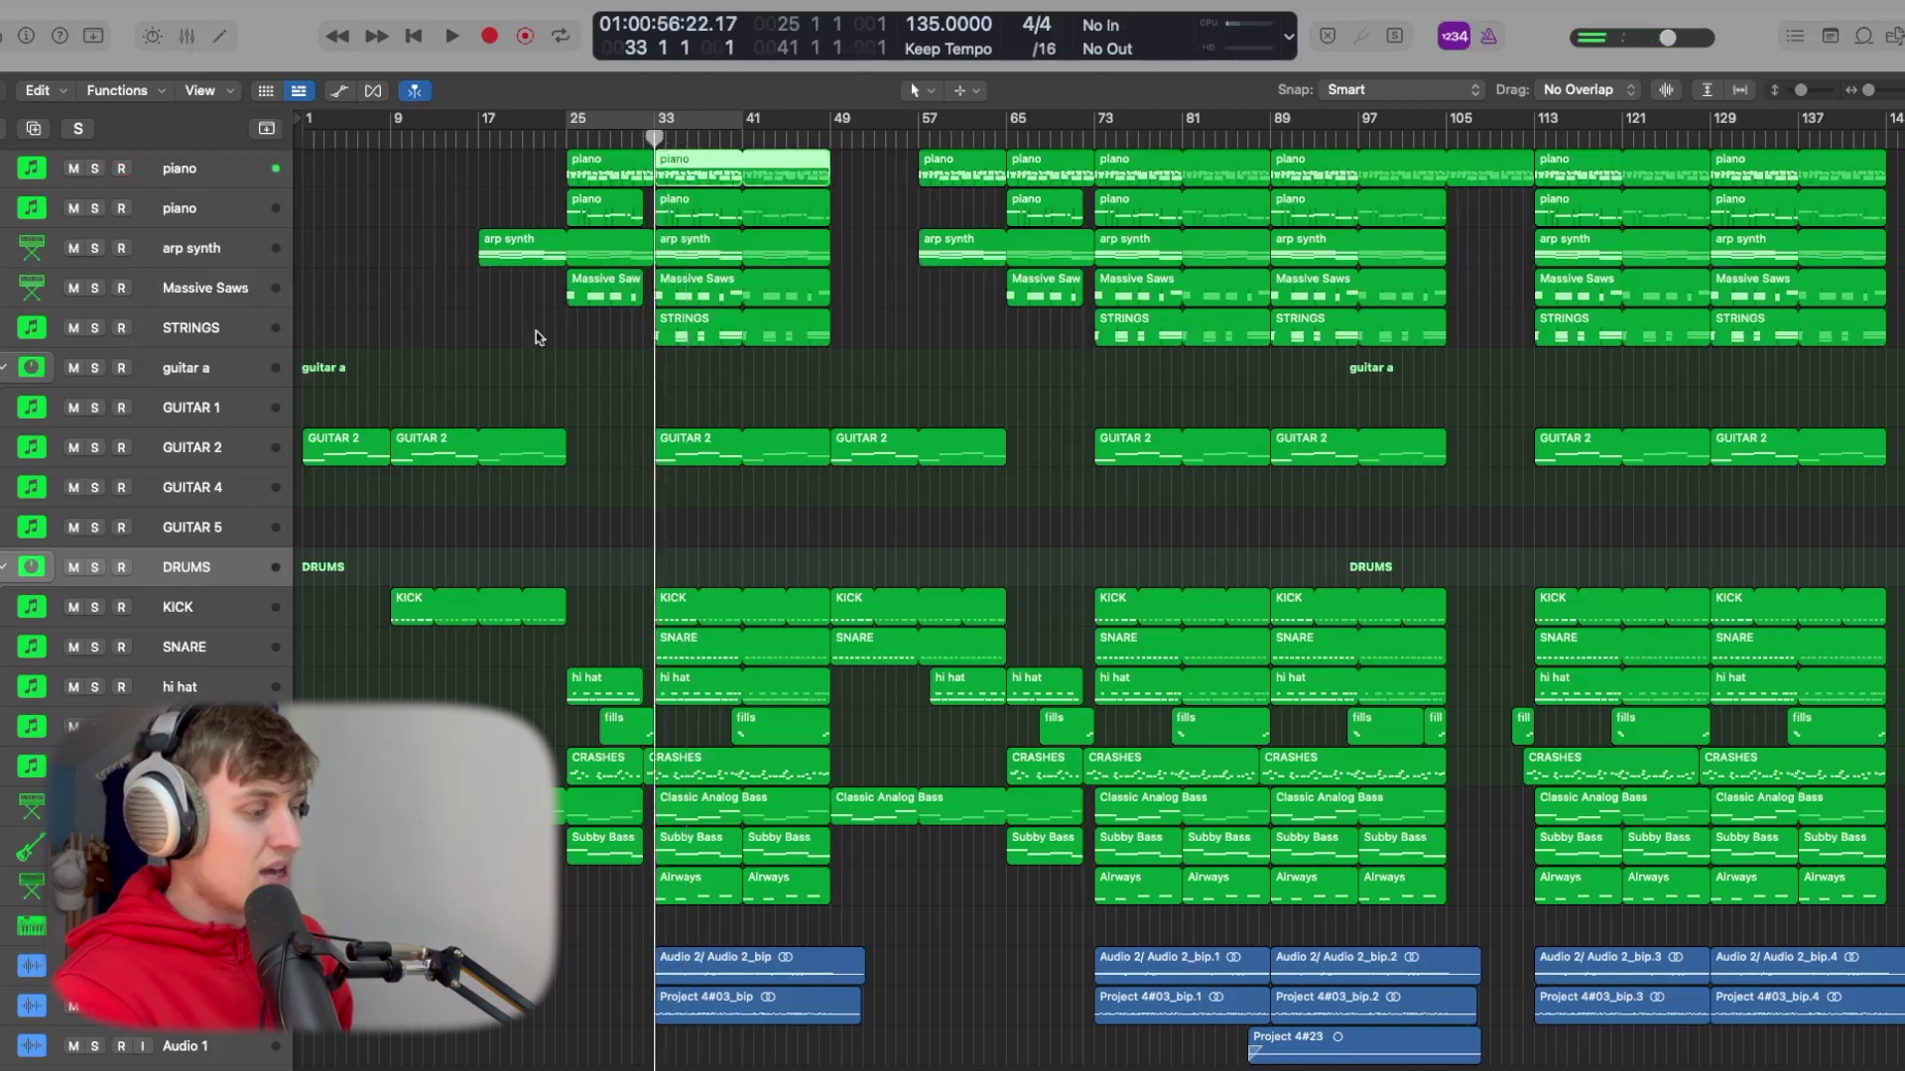
left_click(95, 567)
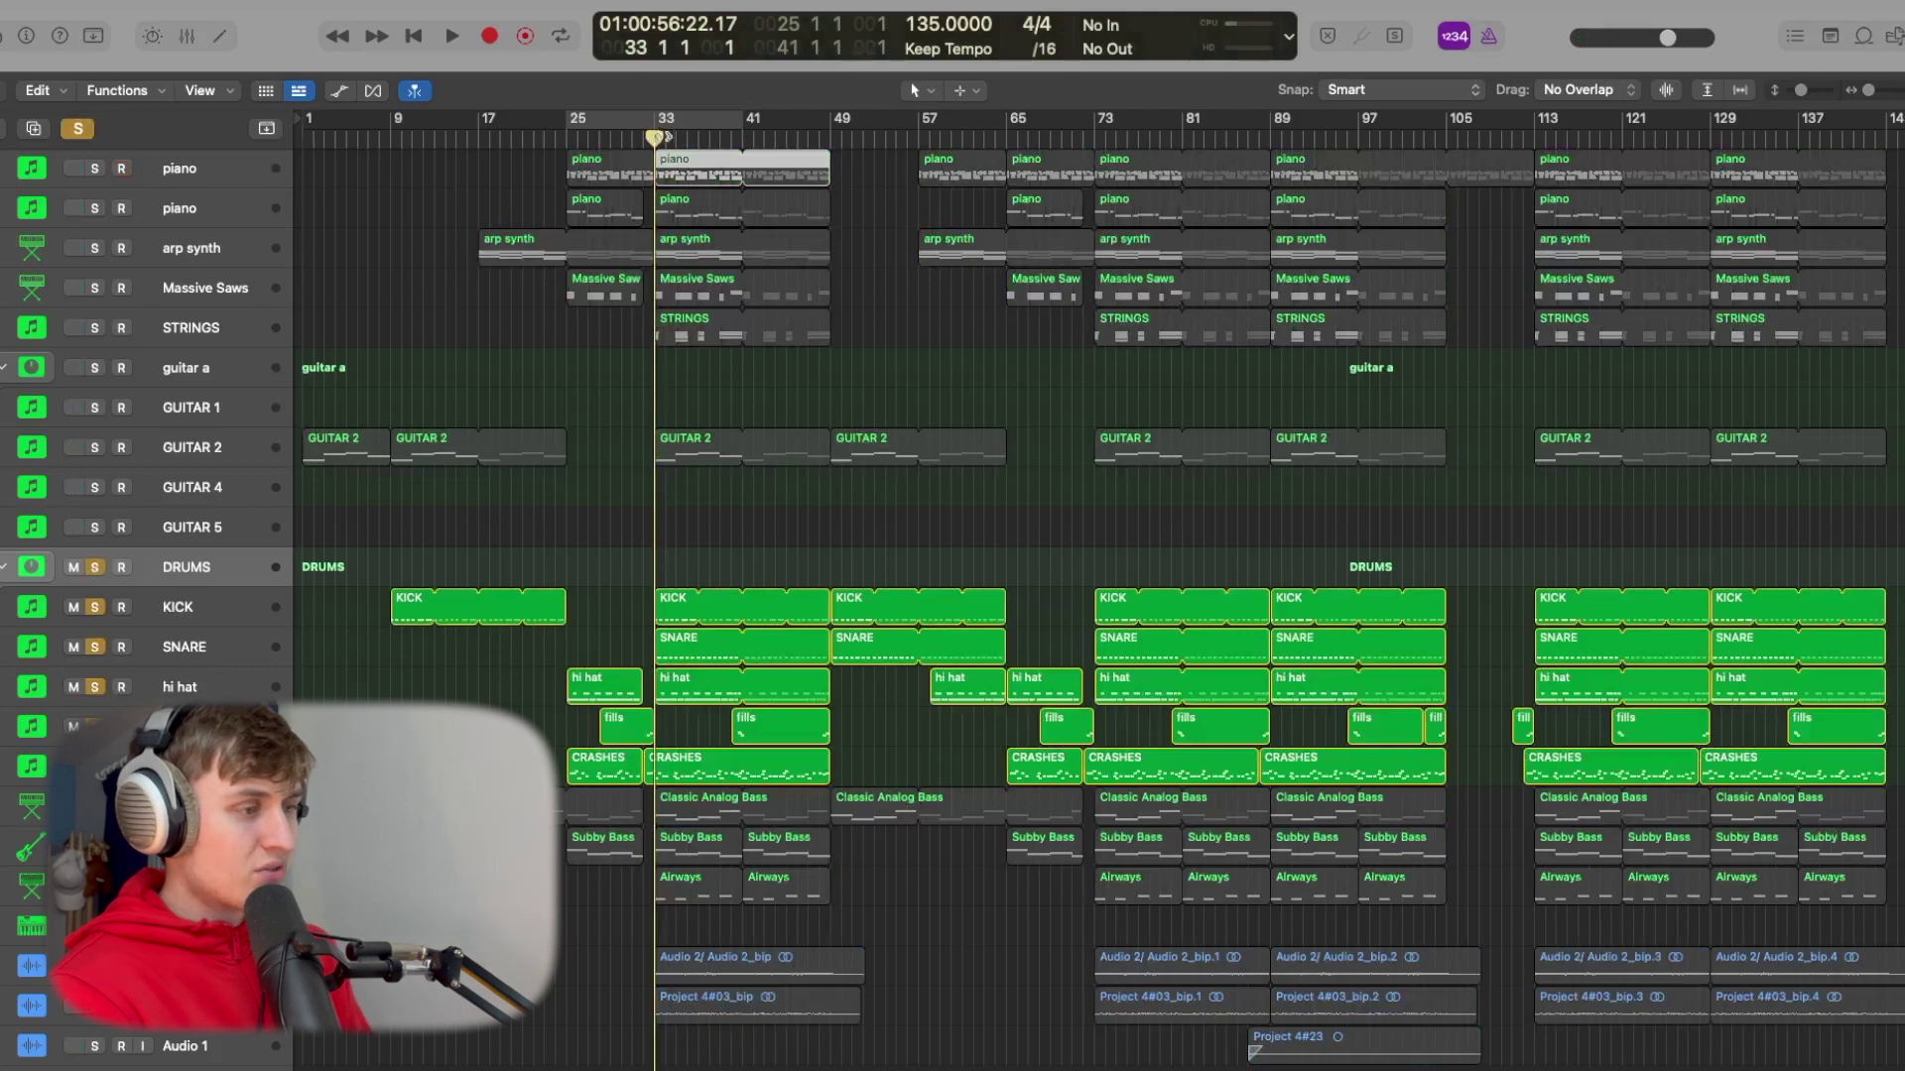
key("space")
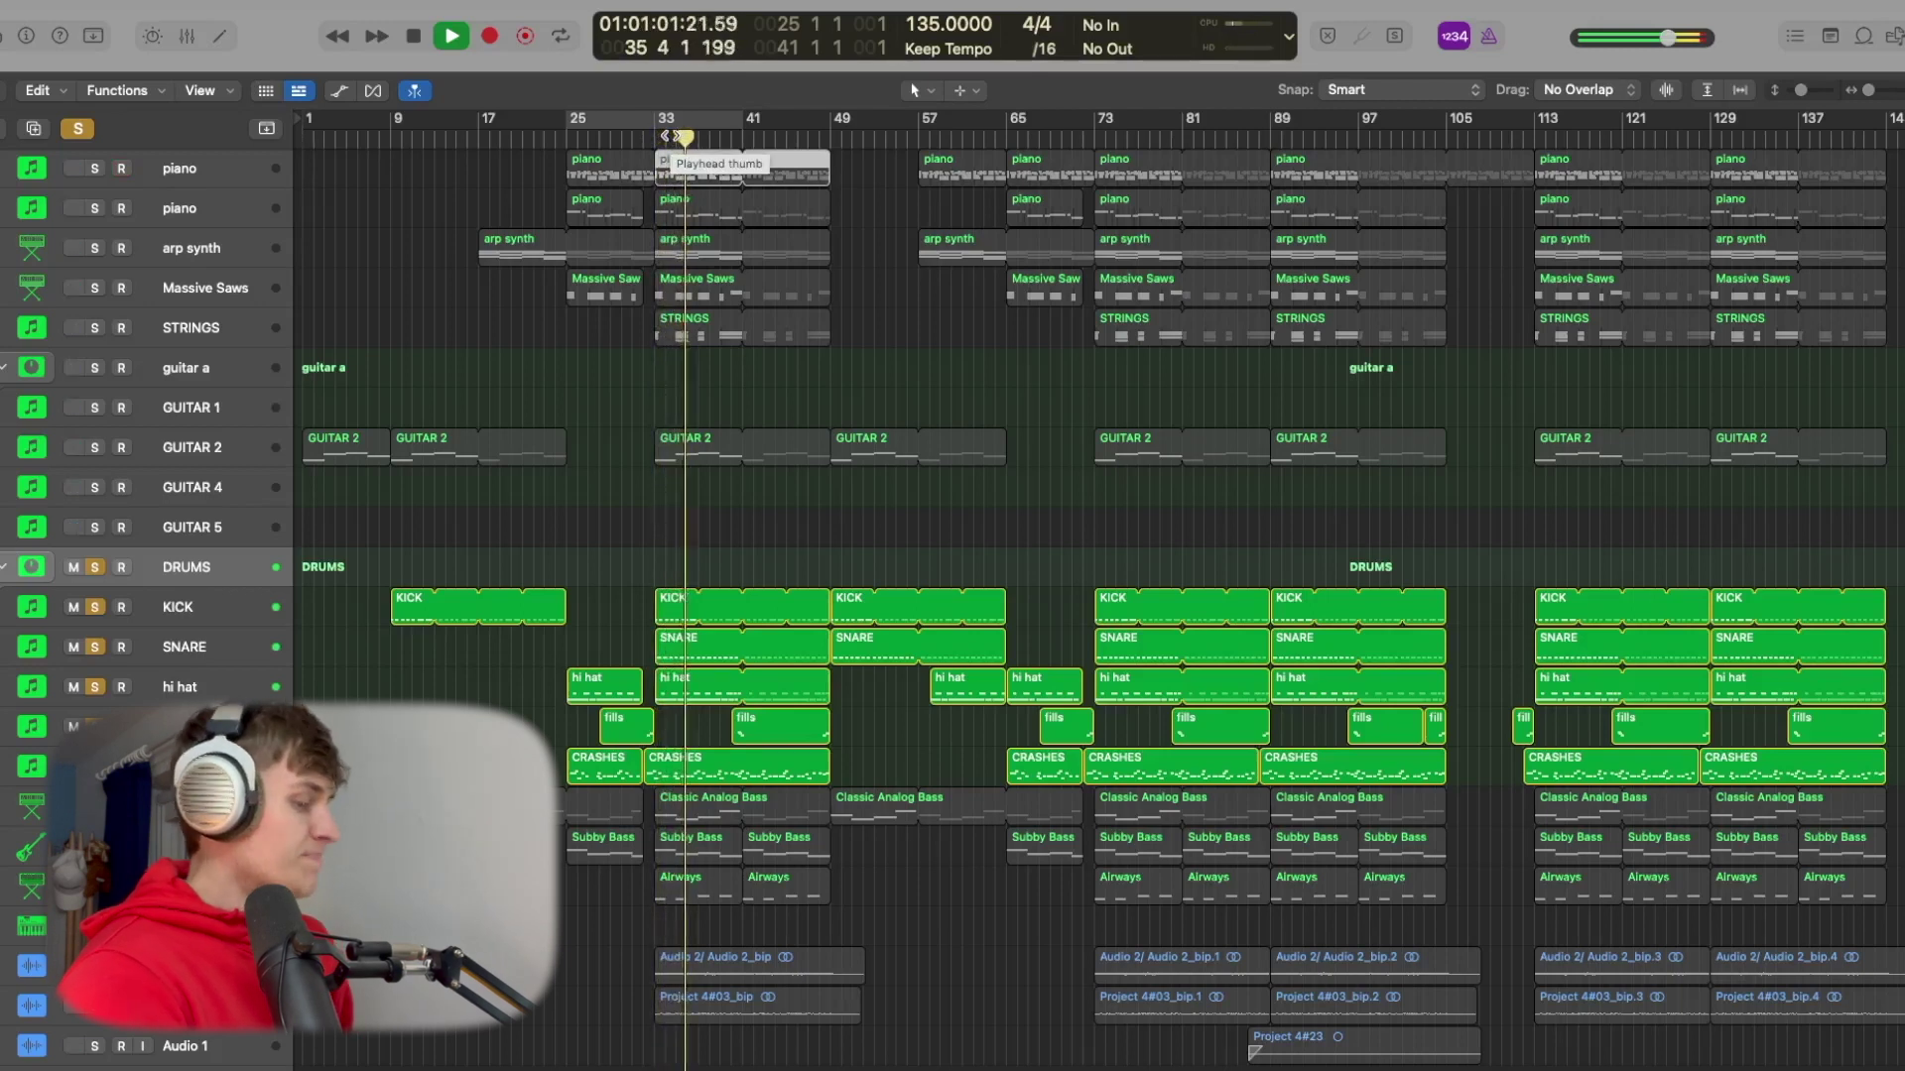
key("space")
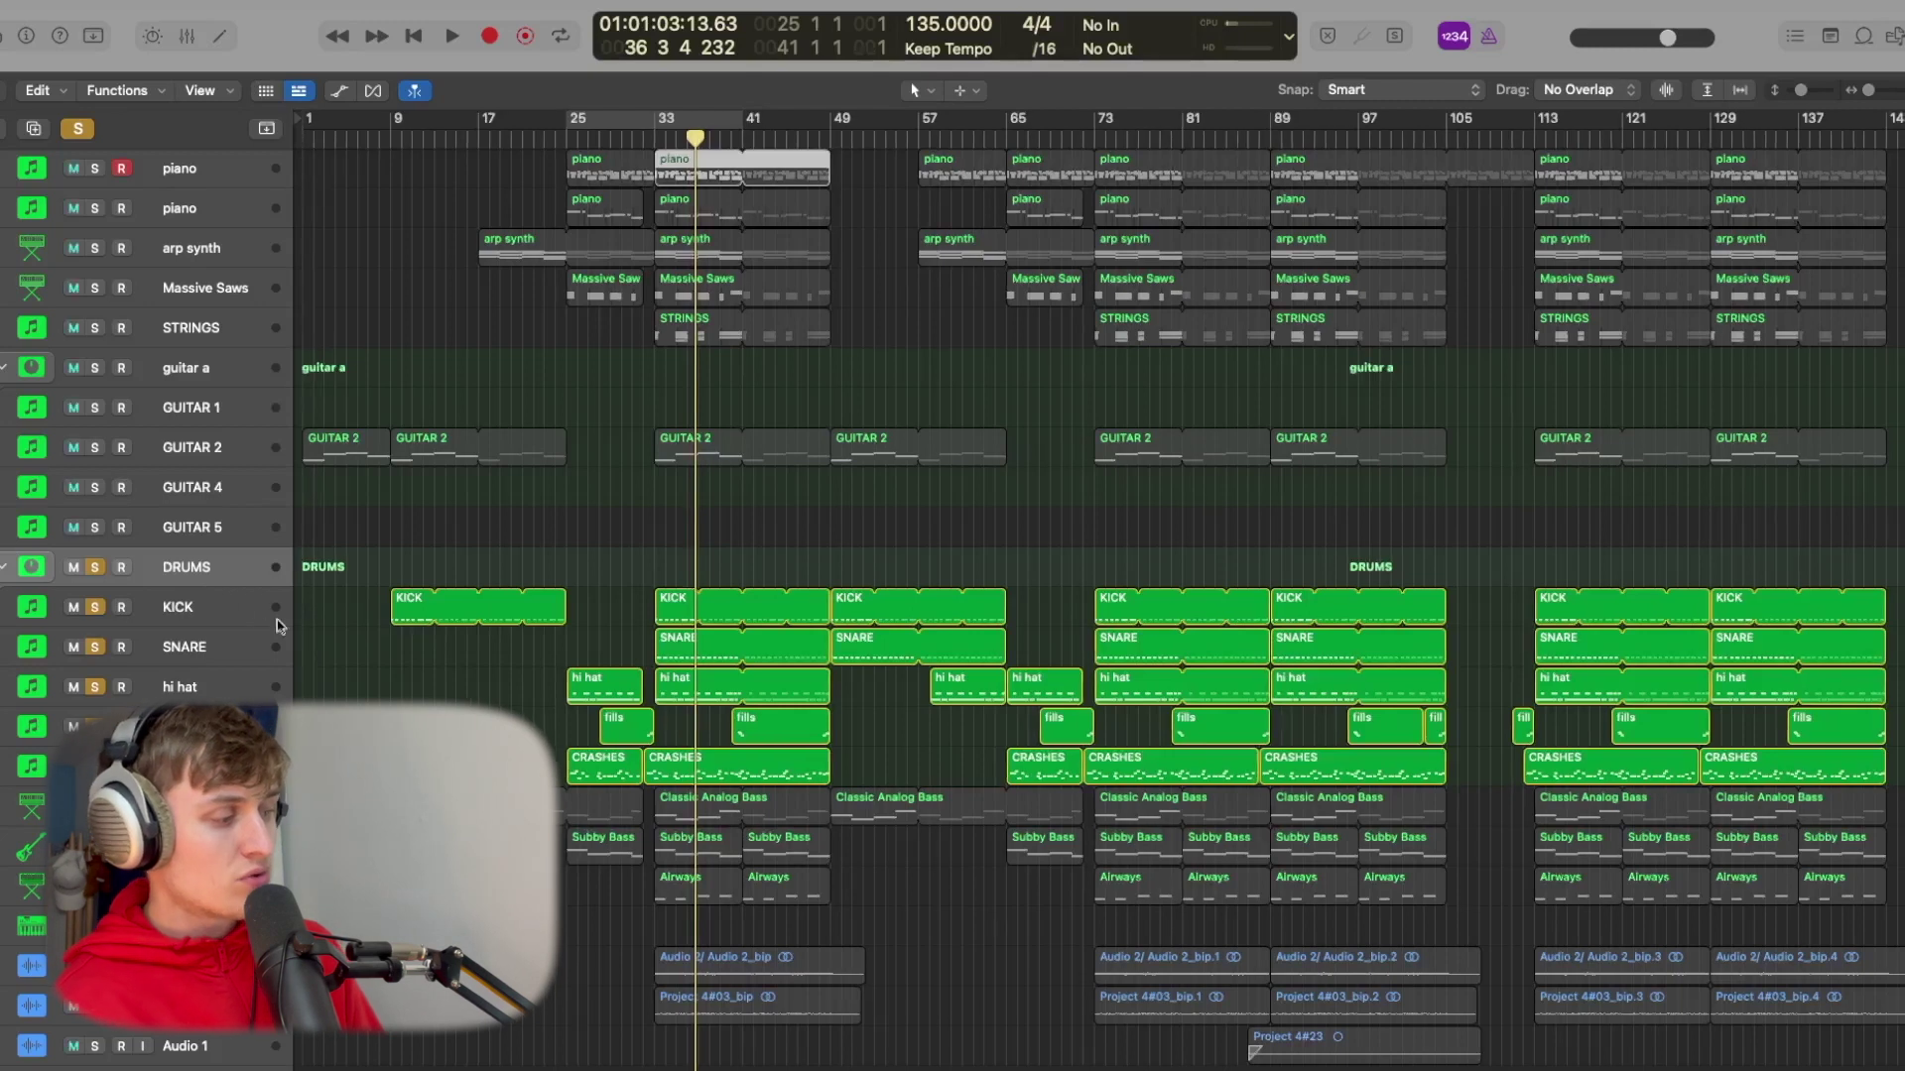
- Open Ozone 9 on the DRUMS channel to examine its modules and Exciter settings, and close it along with the mixer
key("x")
left_click(786, 481)
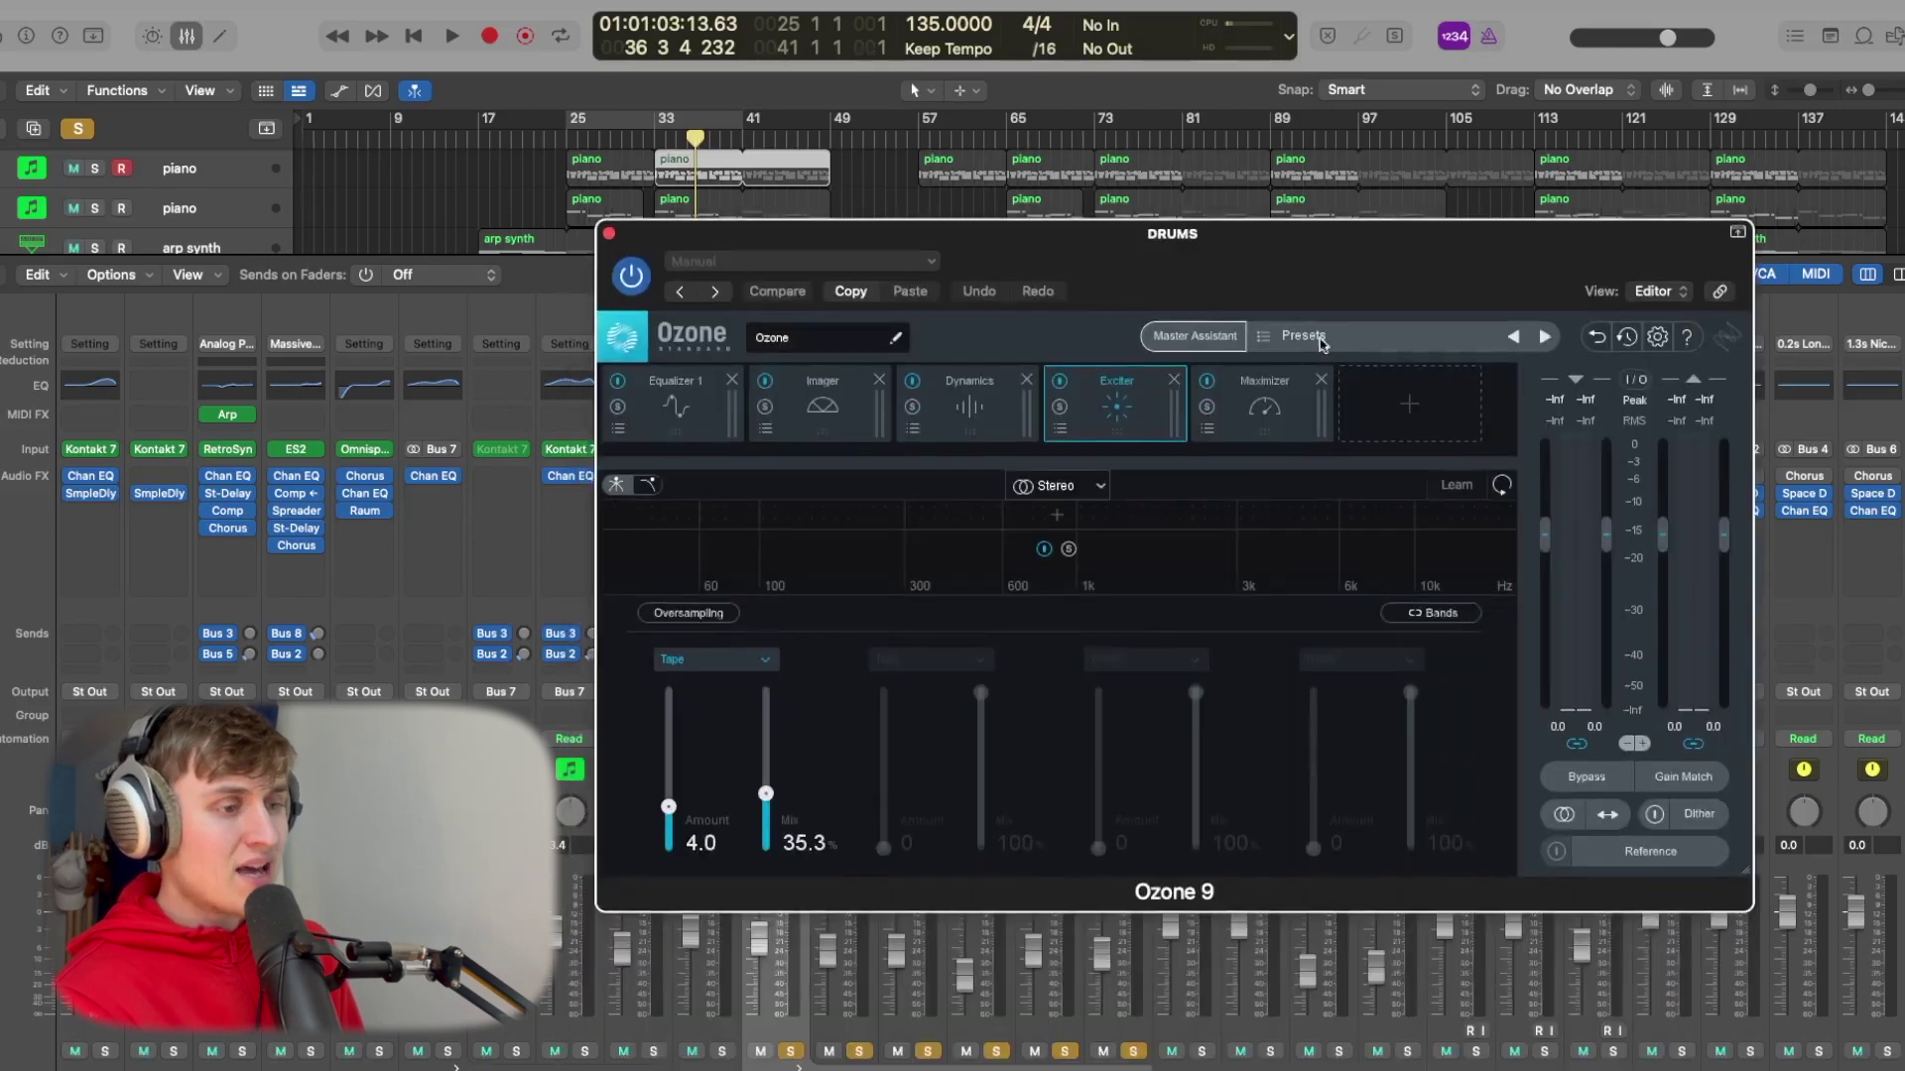
left_click(611, 235)
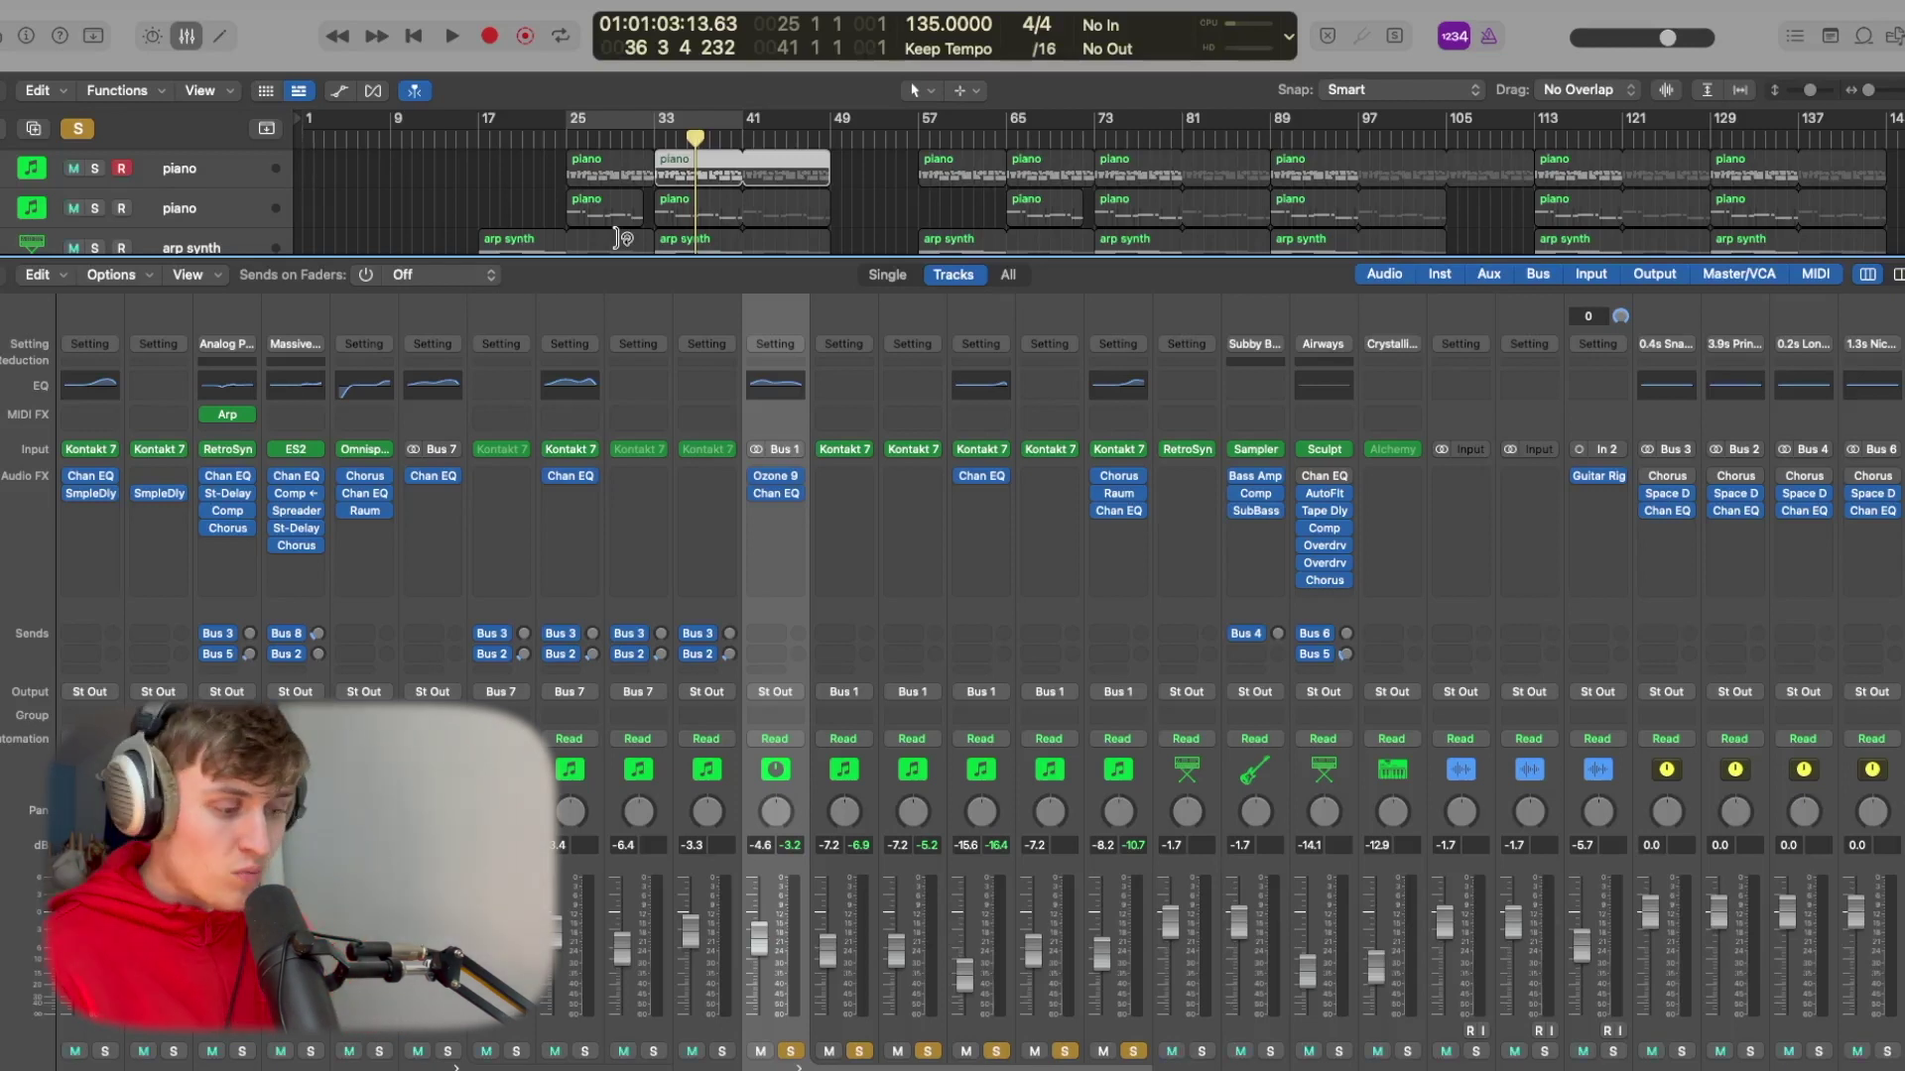
key("x")
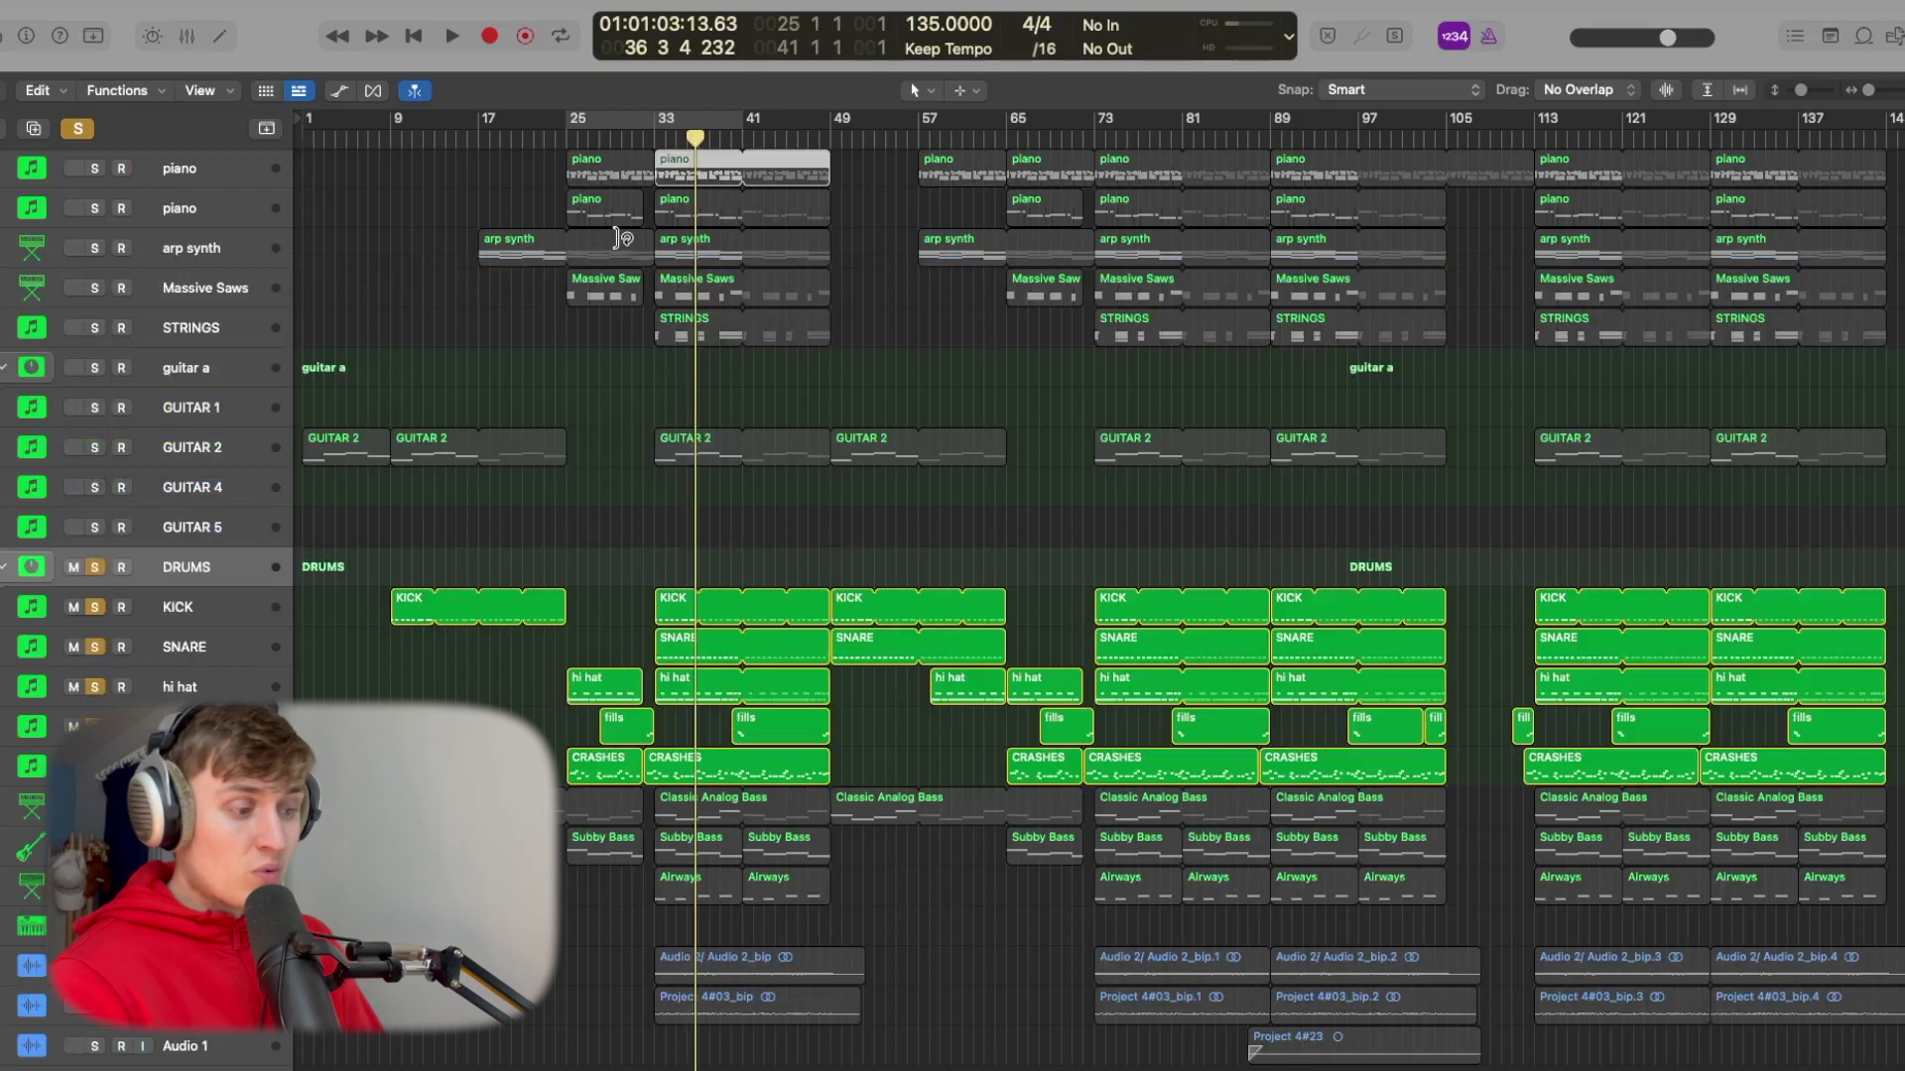
- Switch the solo from the DRUMS stack to the Classic Analog Bass track and listen to it from bar 33
left_click(95, 568)
left_click(96, 806)
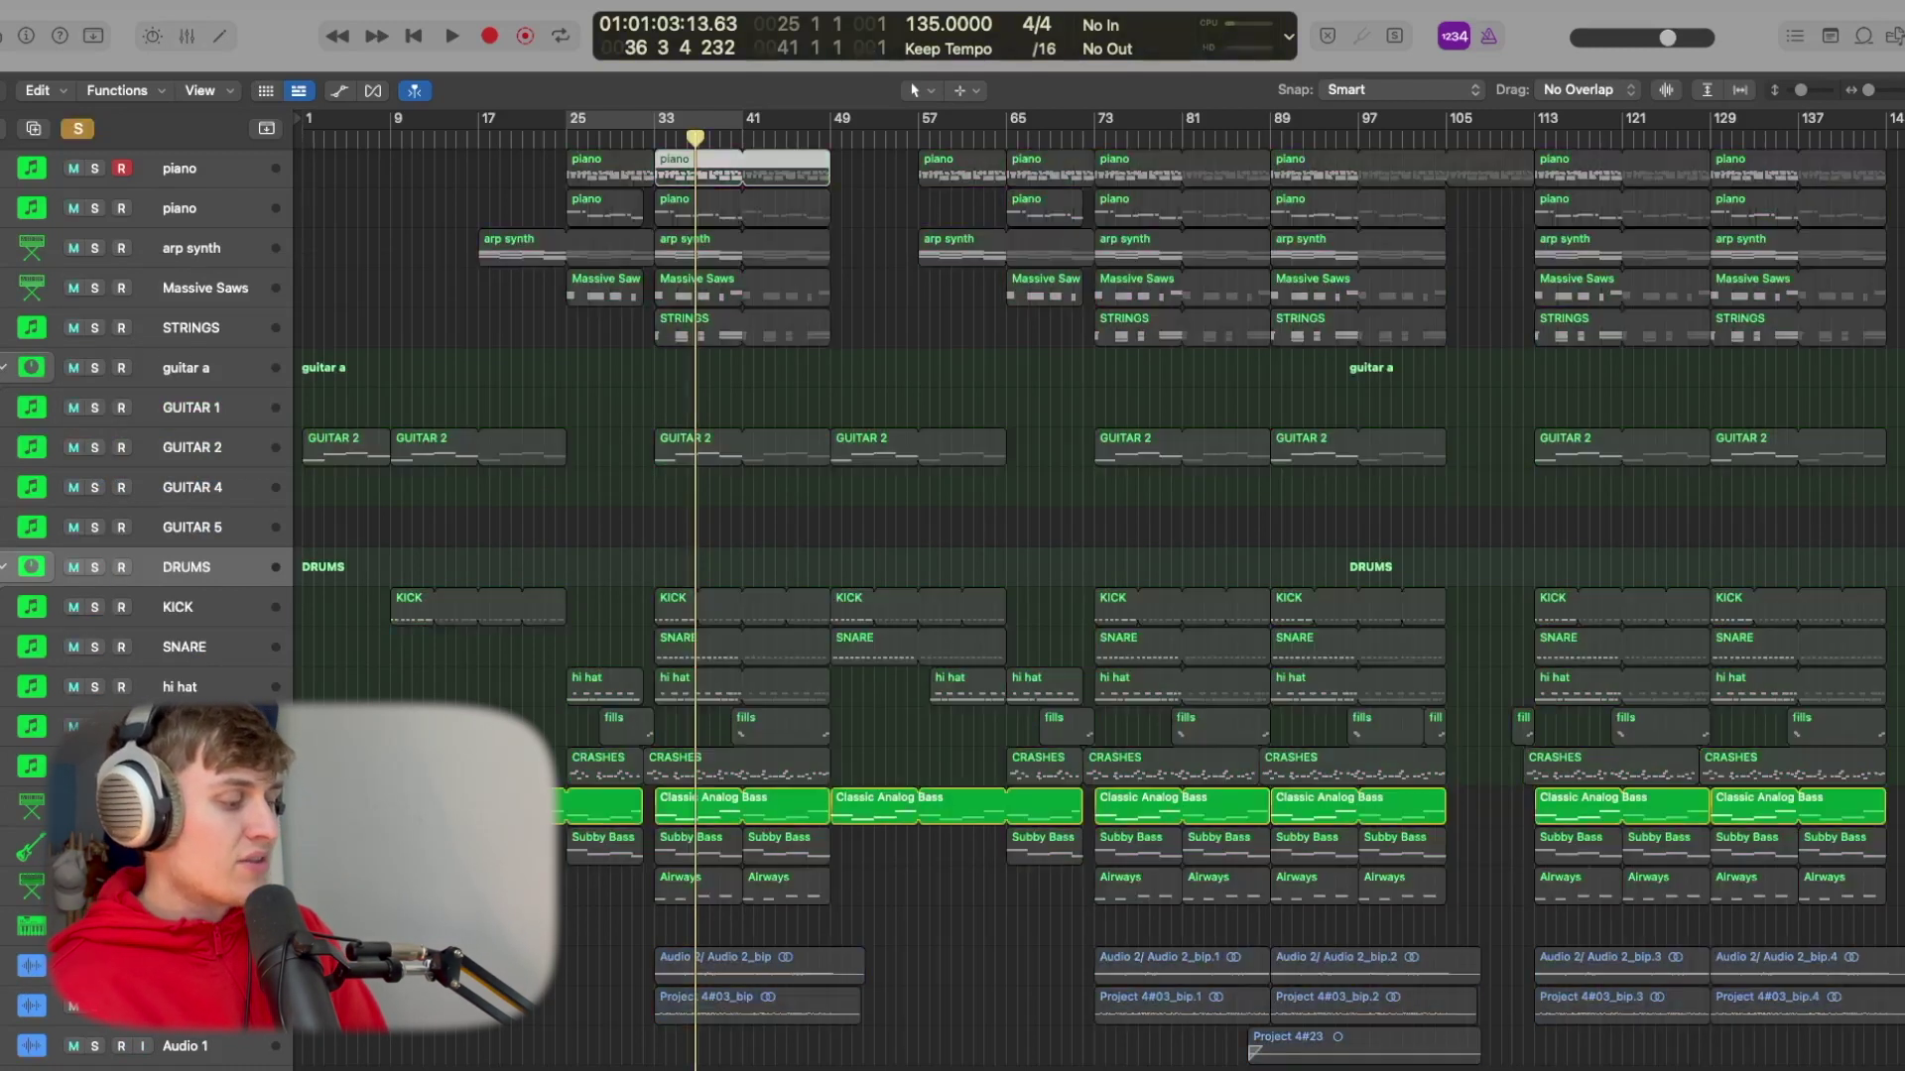
left_click(96, 846)
left_click(199, 806)
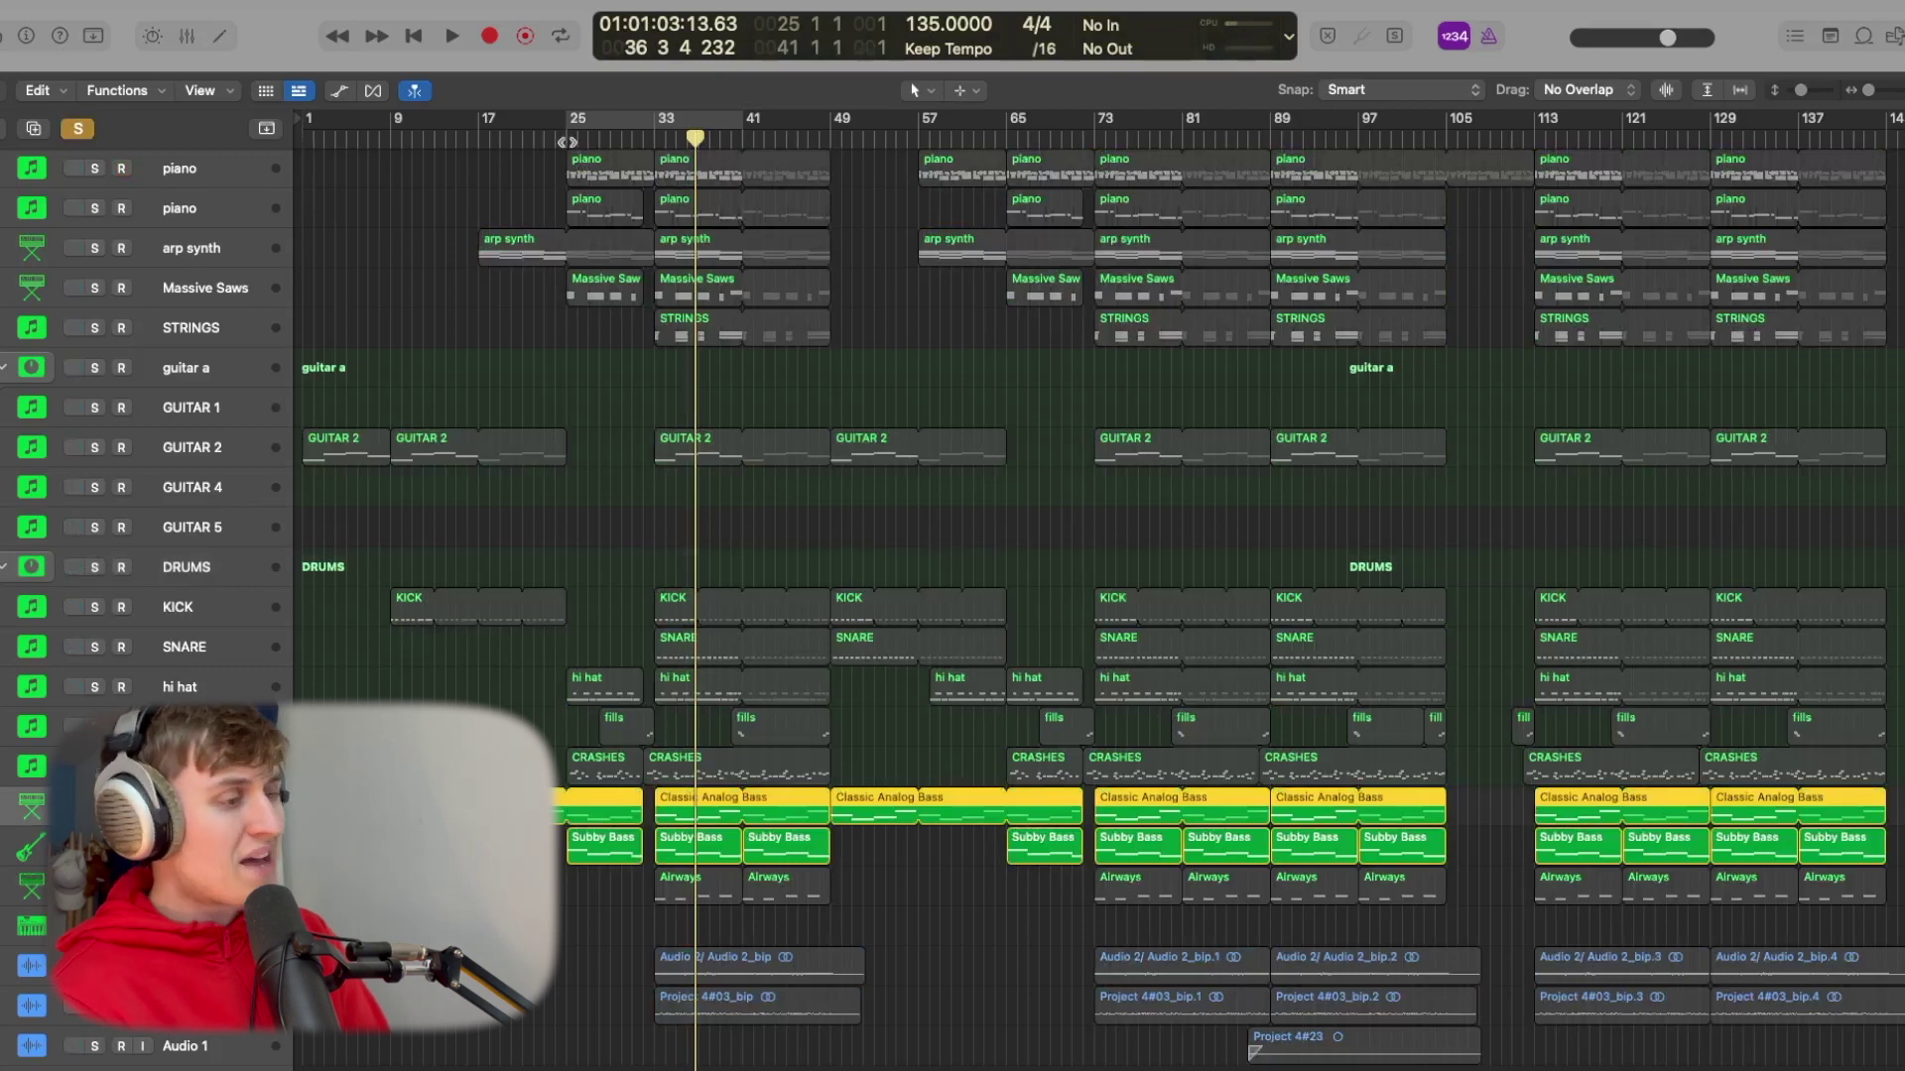
left_click(654, 140)
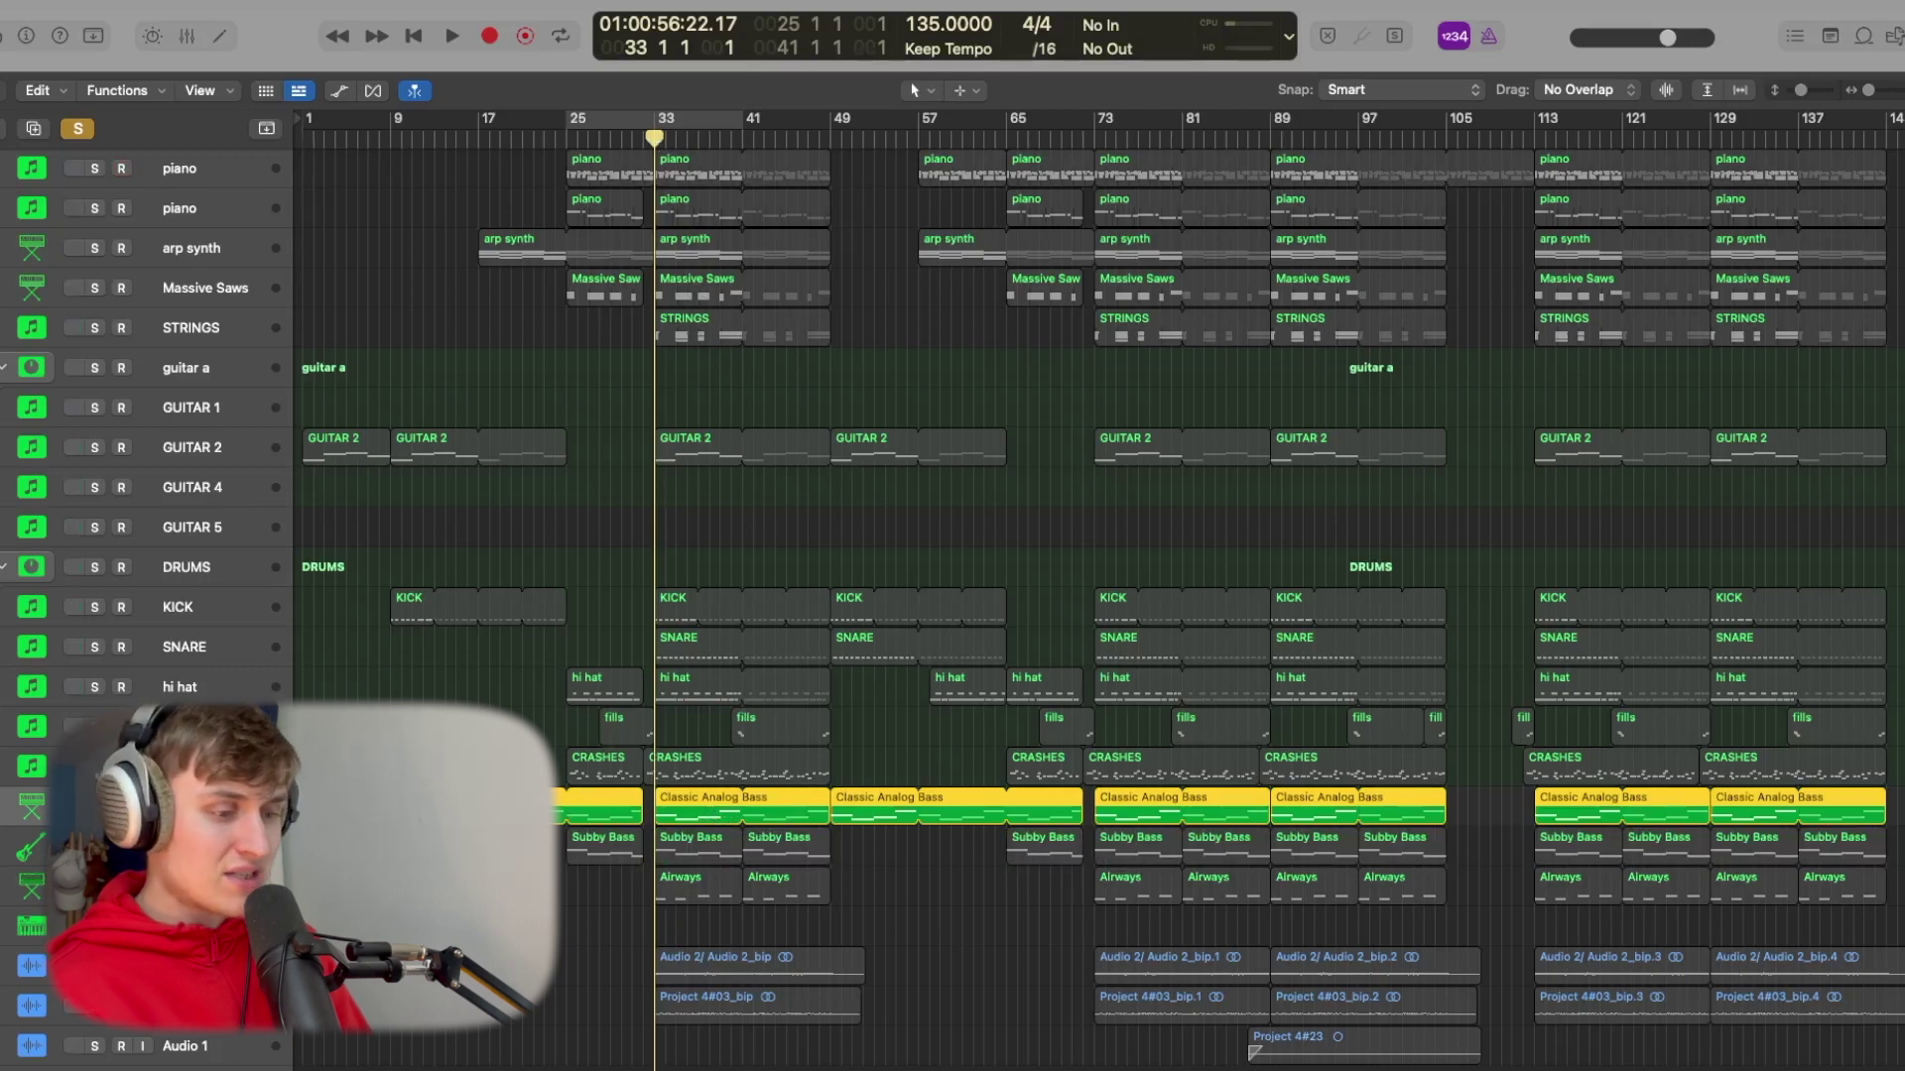
key("space")
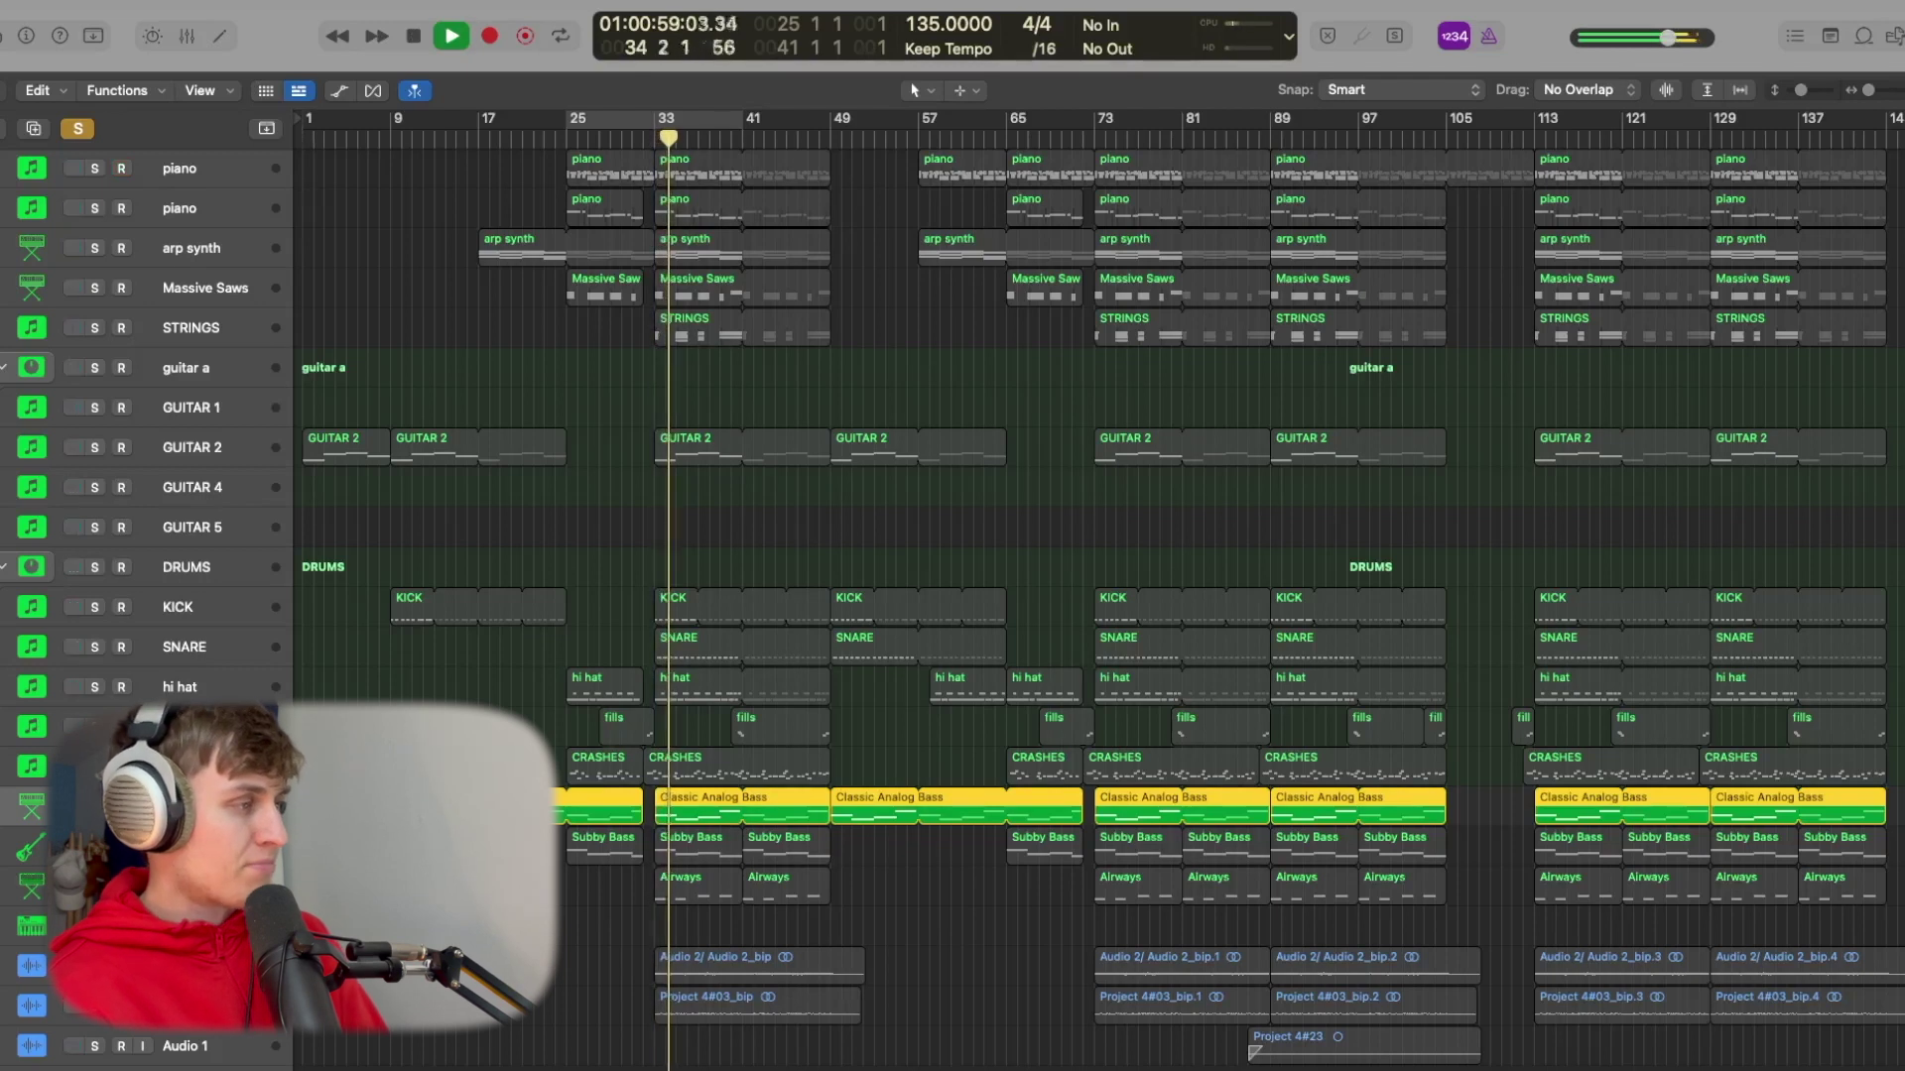
key("y")
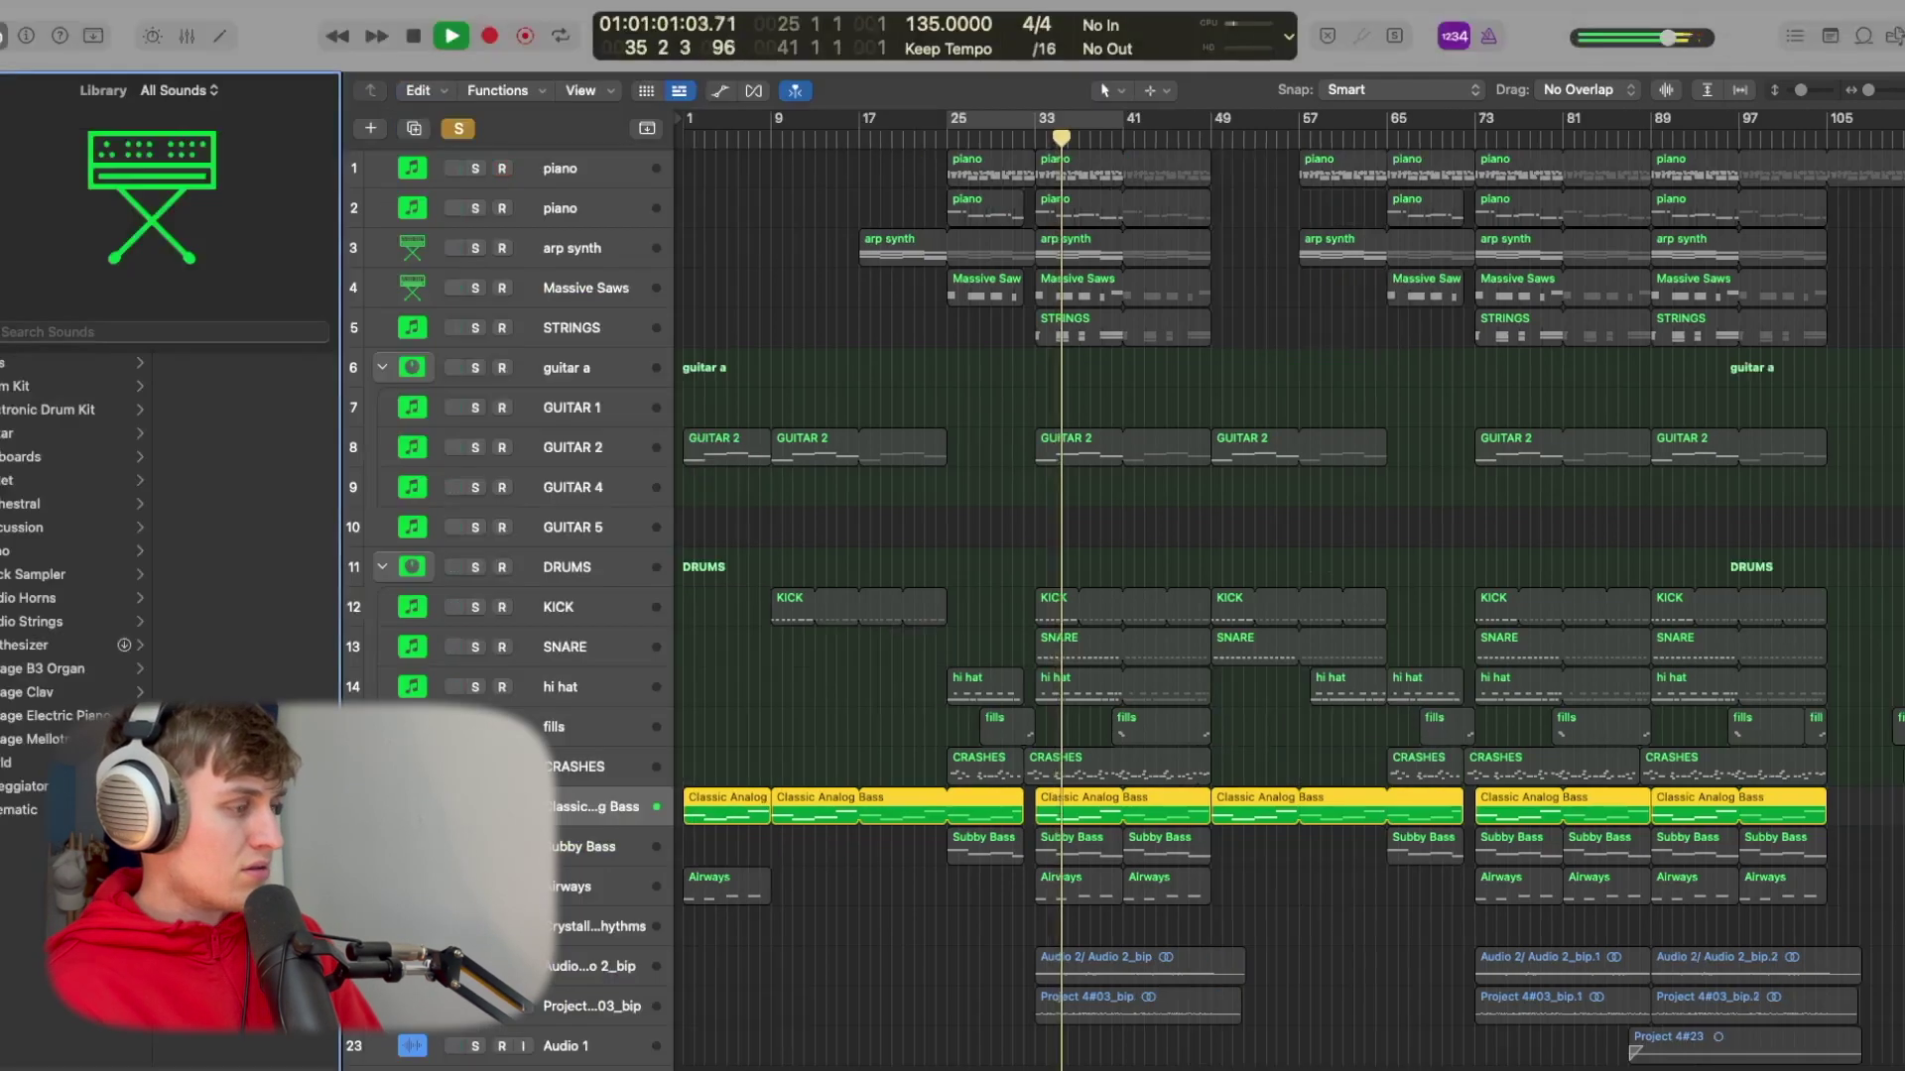
key("y")
key("space")
- Switch the solo to the Subby Bass track and listen to it briefly from bar 33
key("Down")
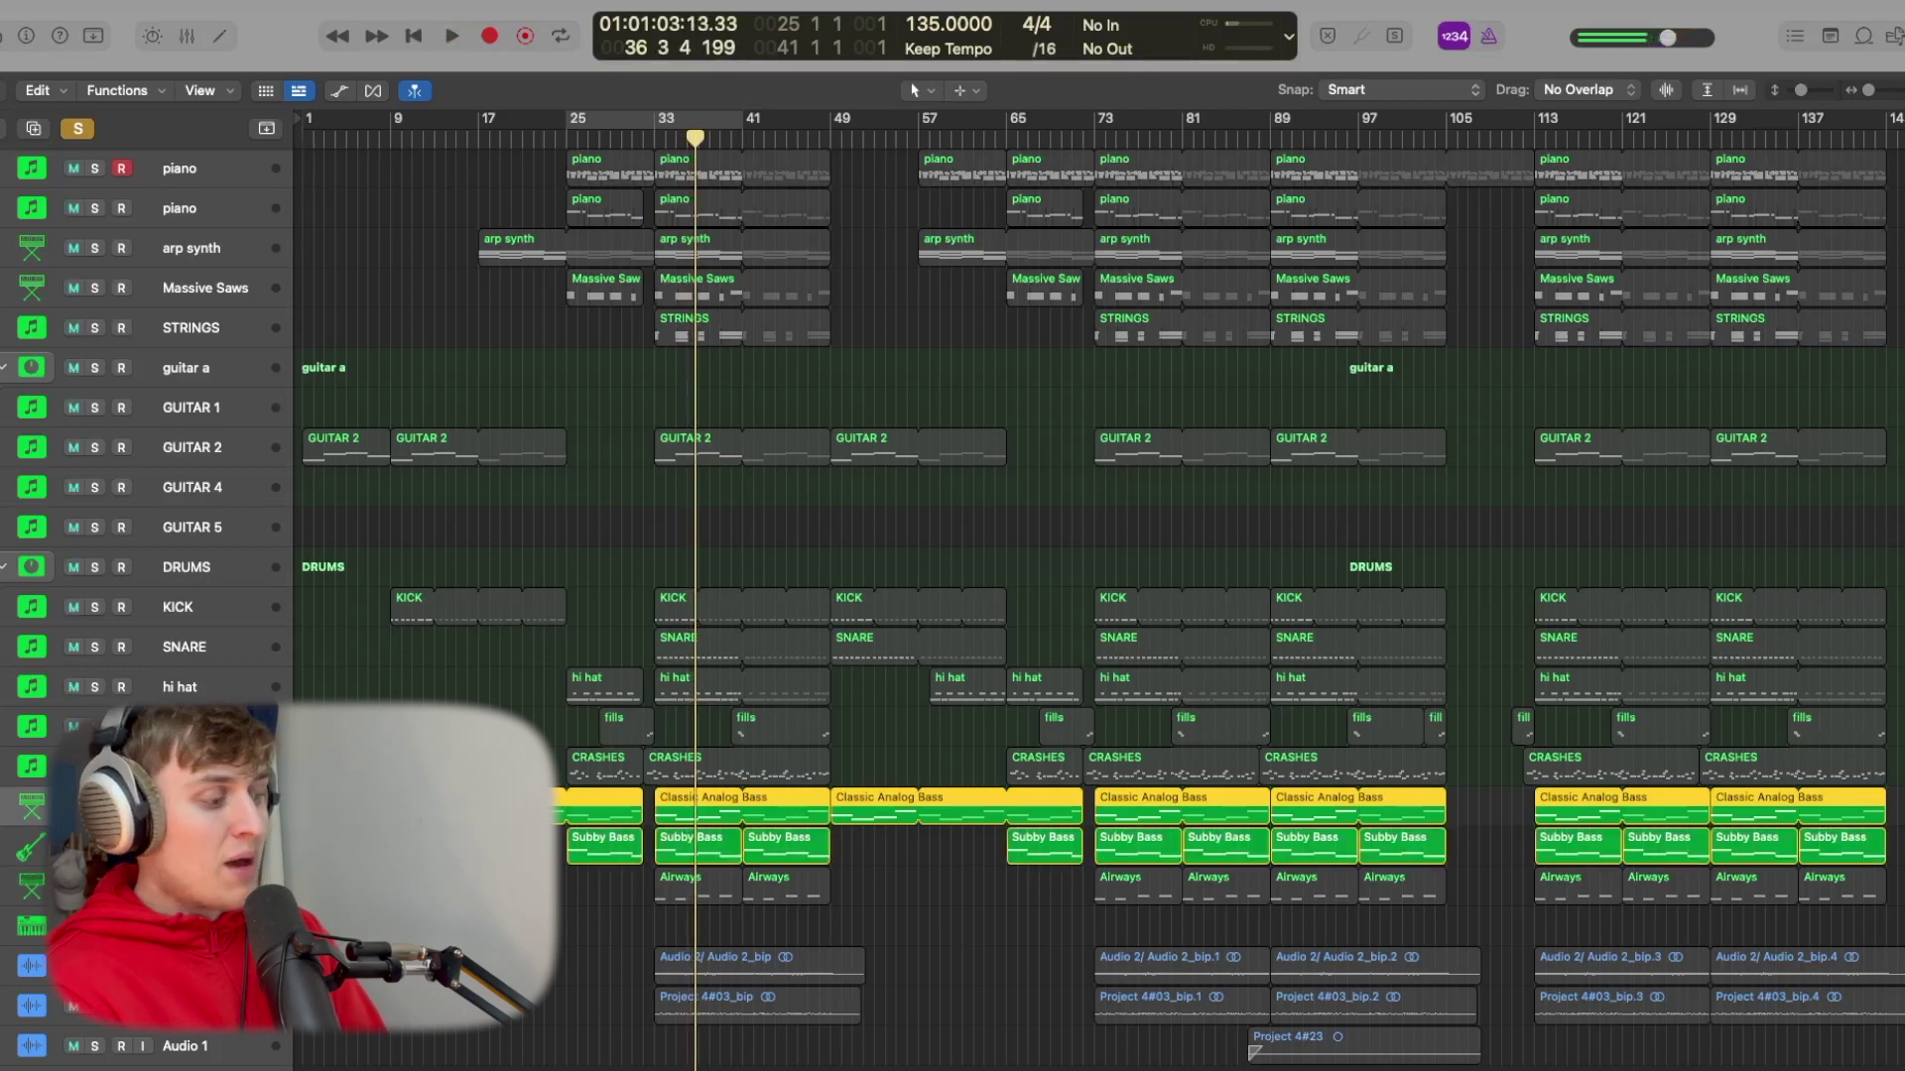
left_click(653, 131)
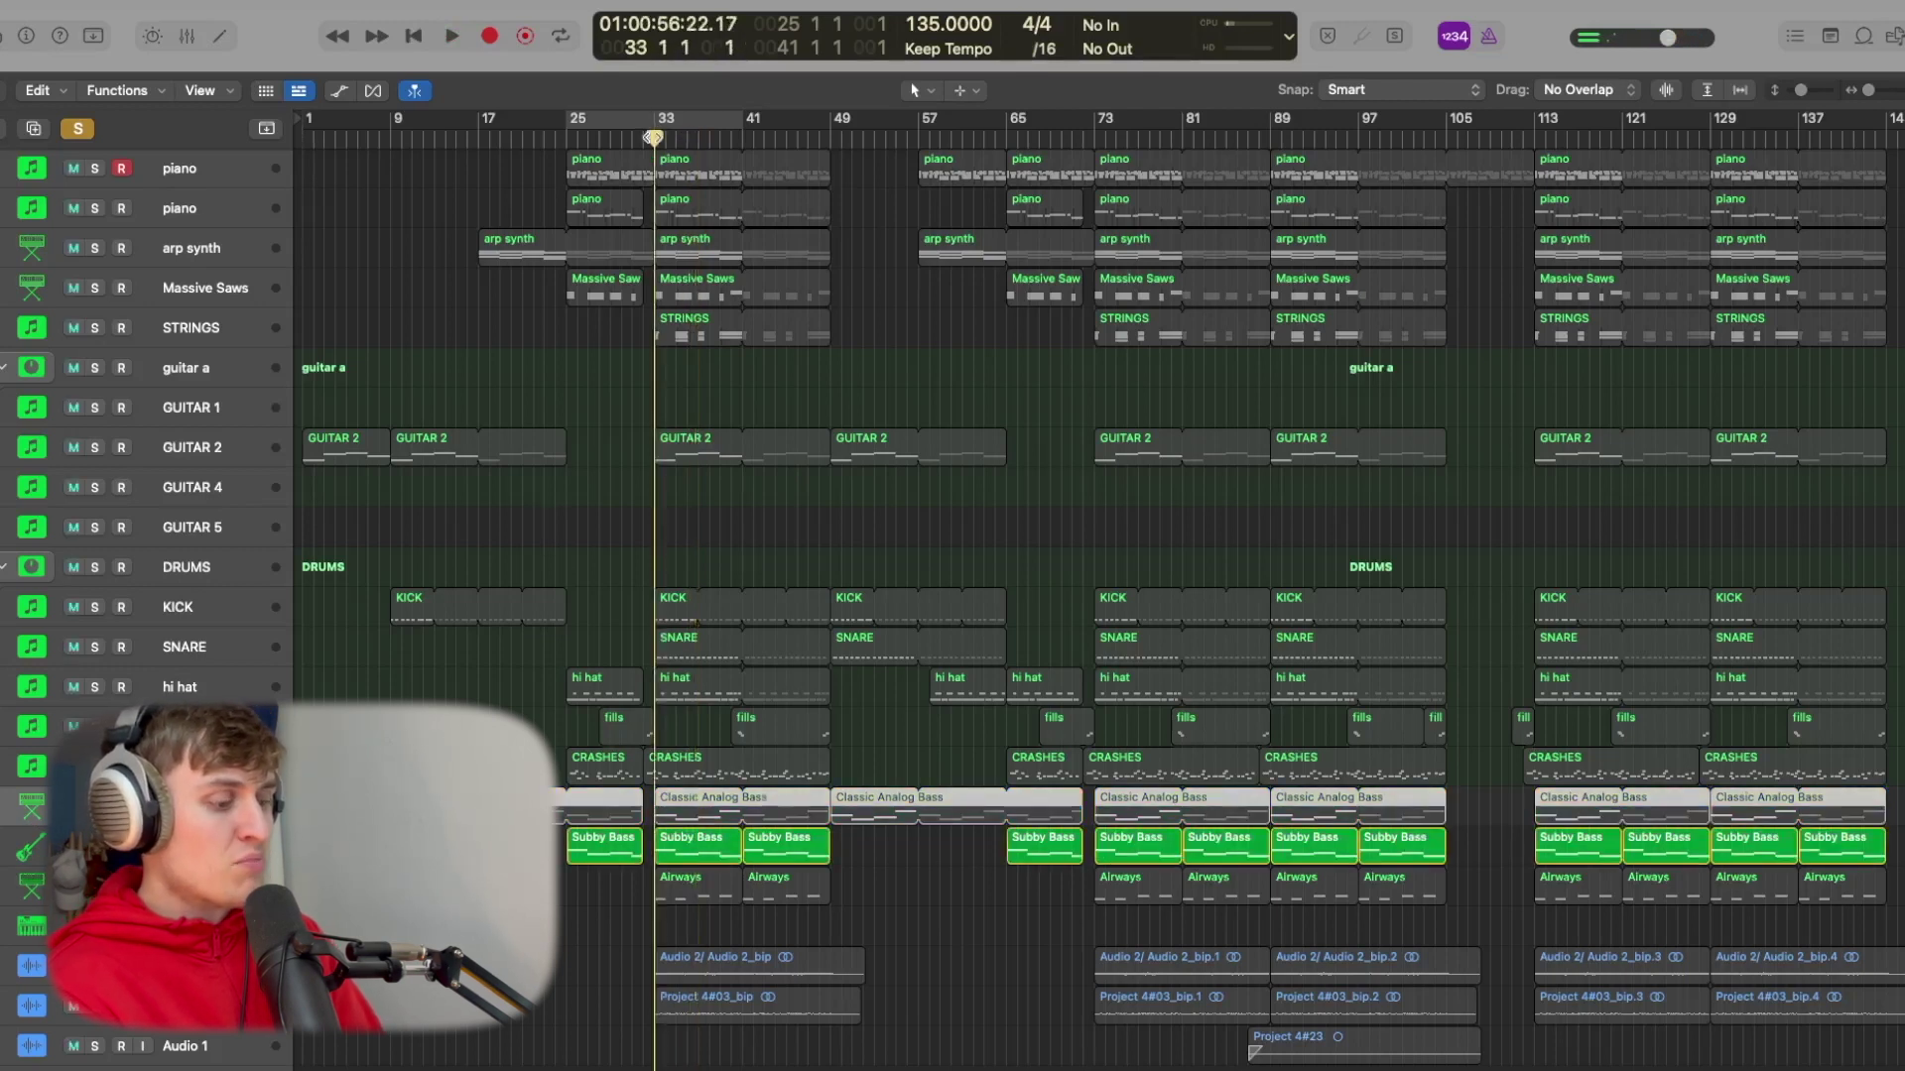
key("space")
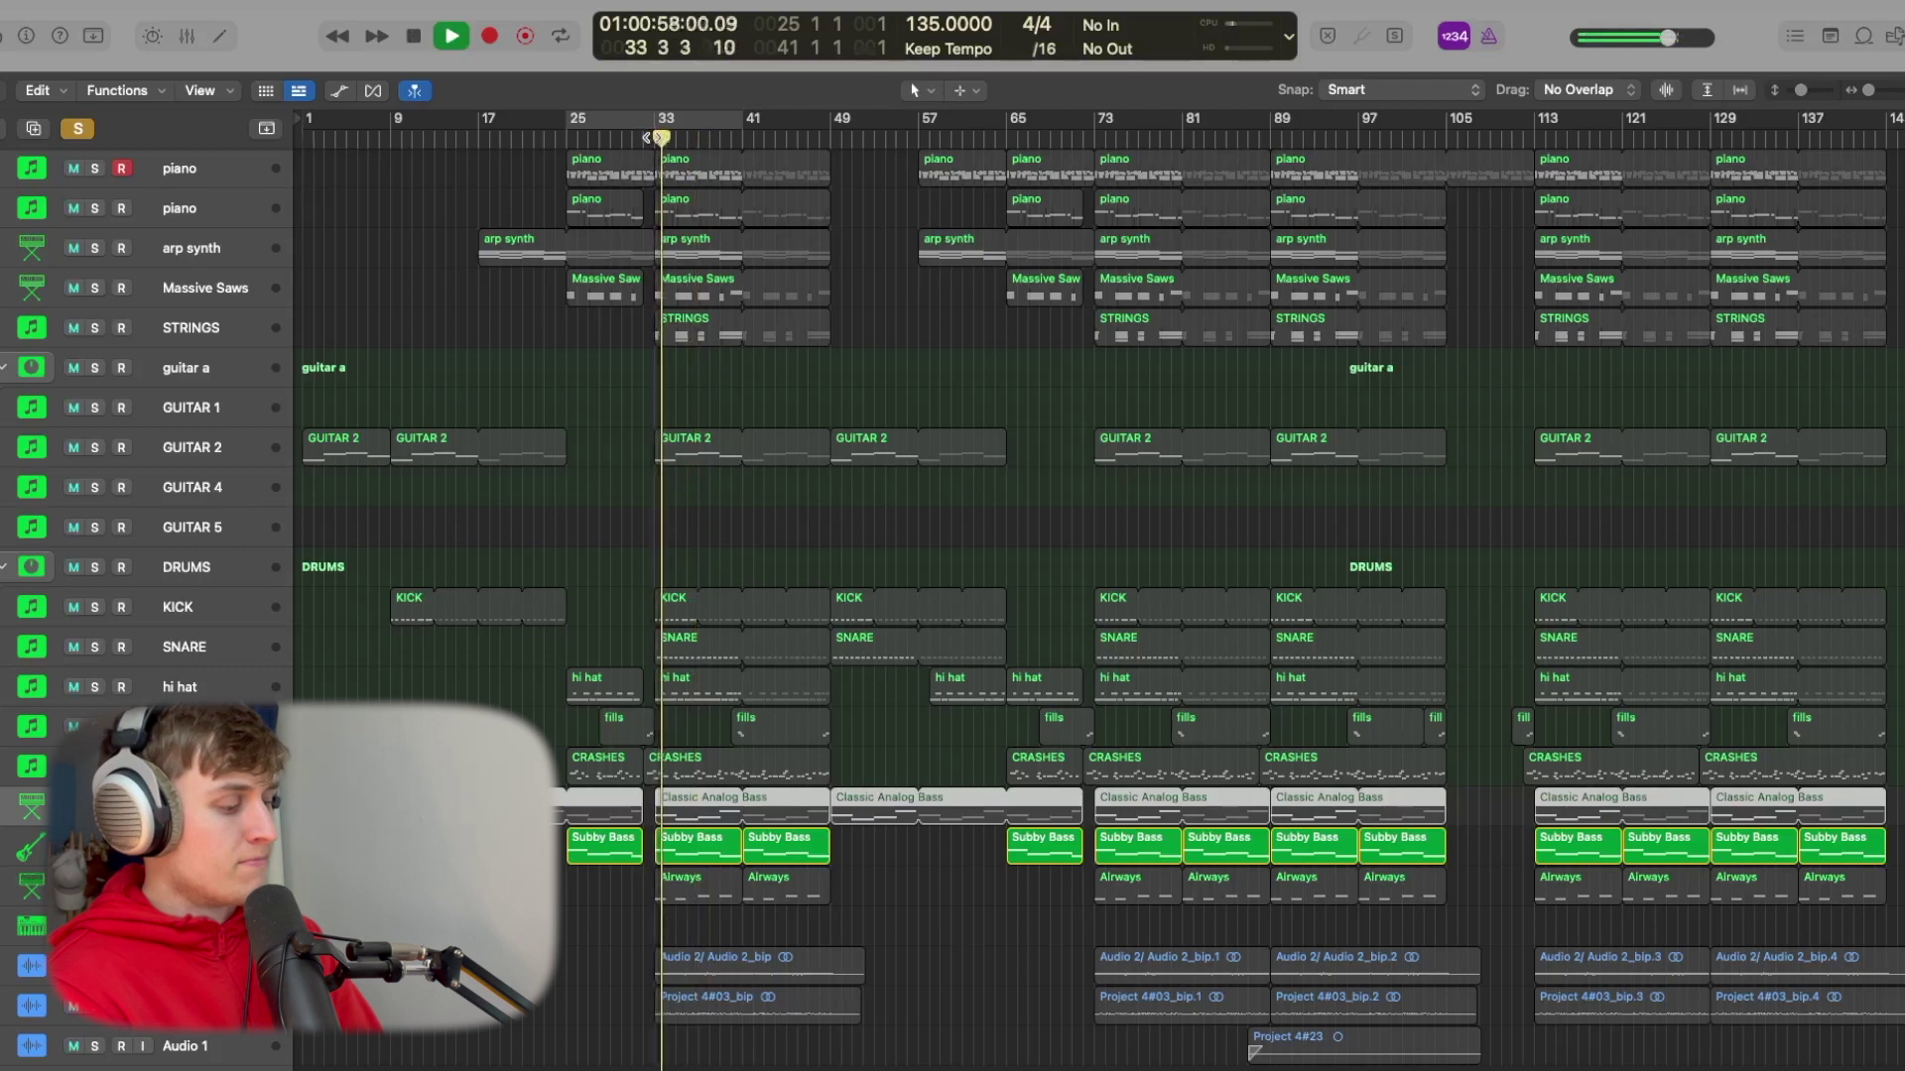
key("space")
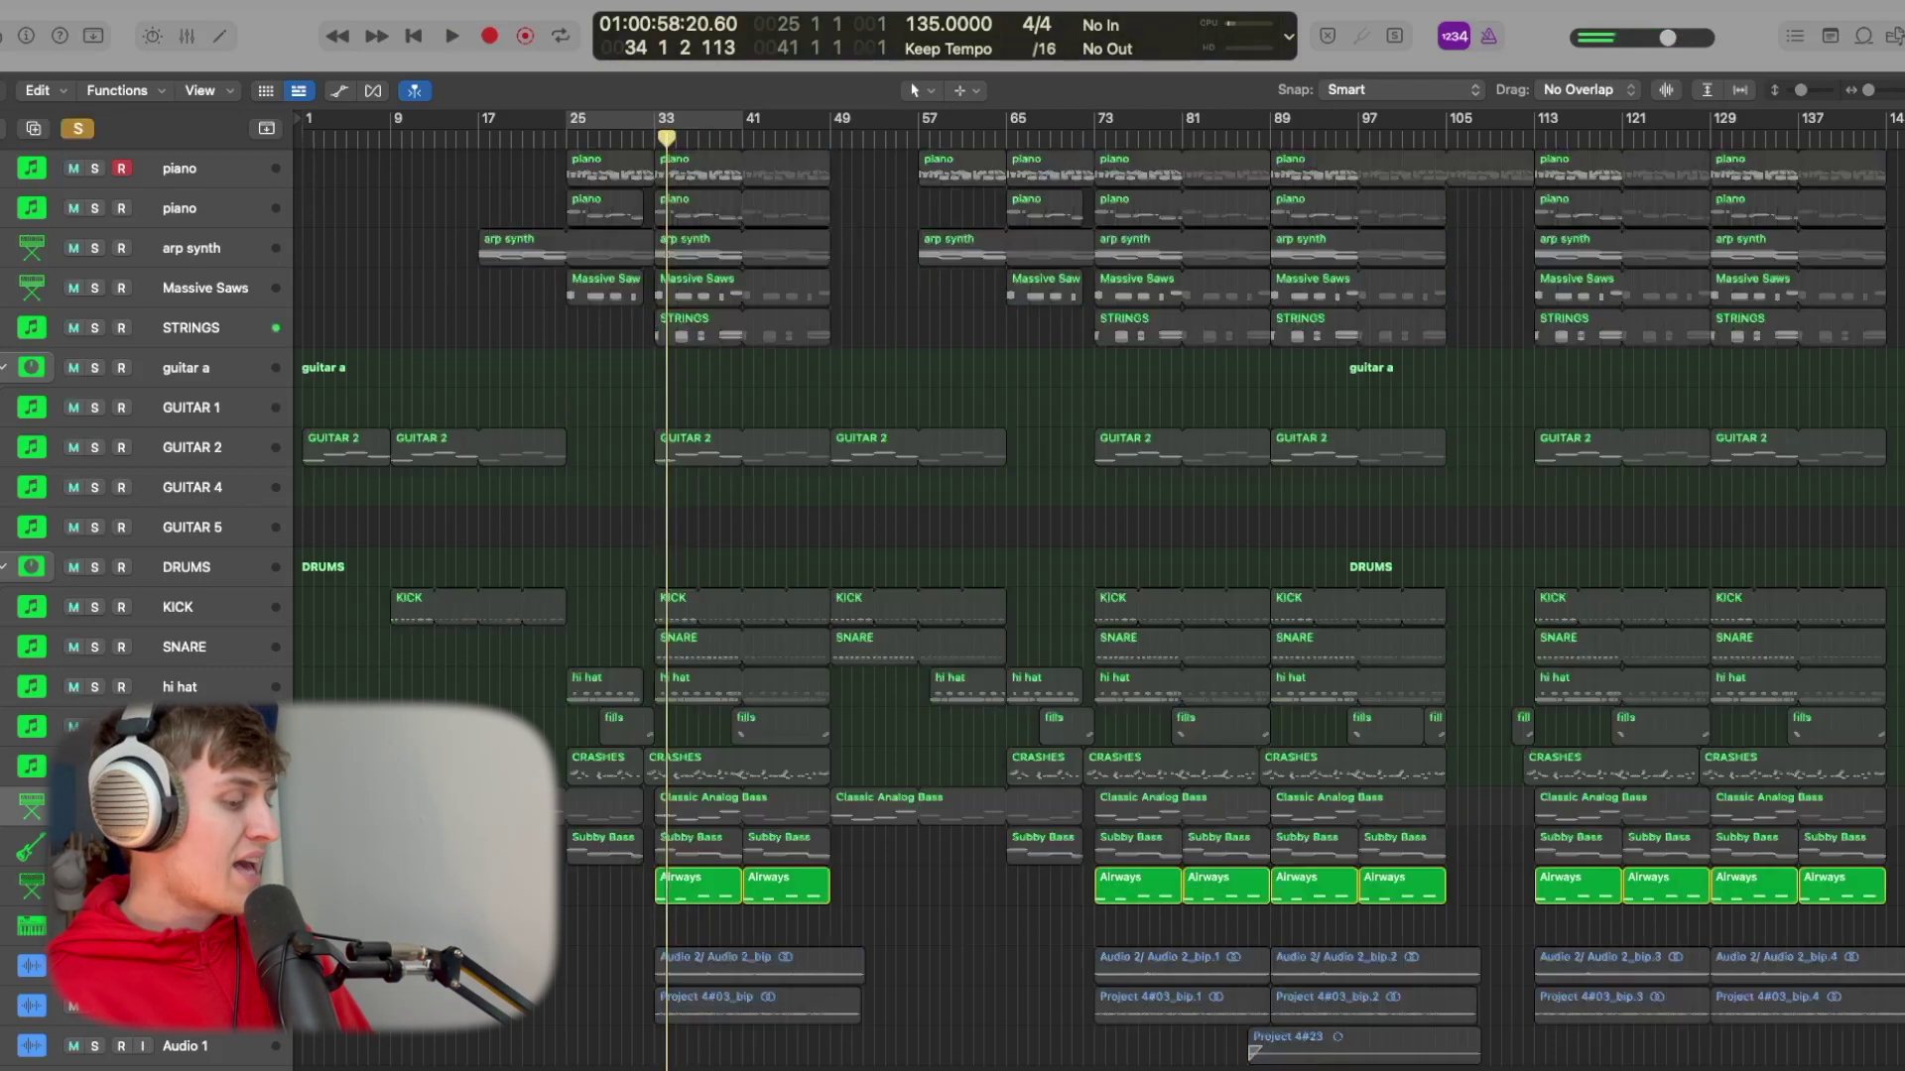
- Switch the solo to the Airways track and listen to it briefly from bar 33
key("Down")
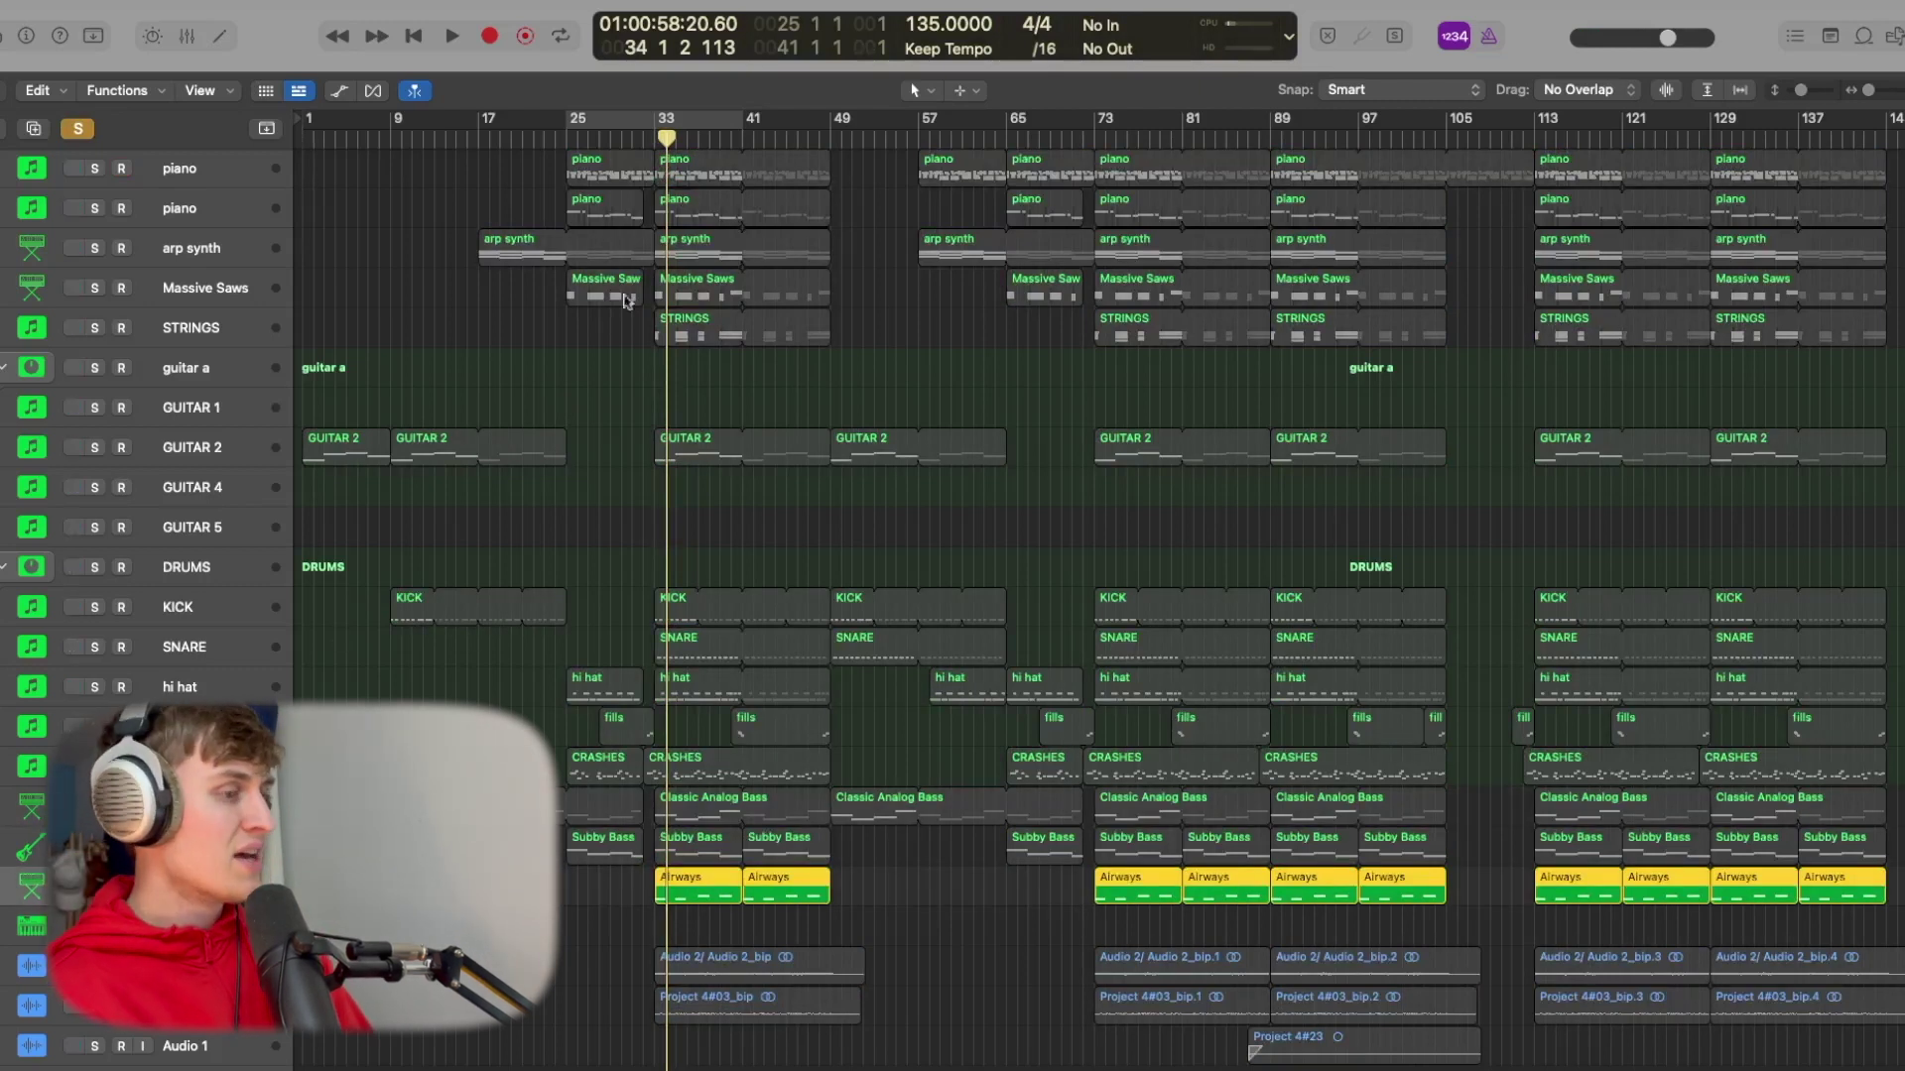
key("comma")
key("space")
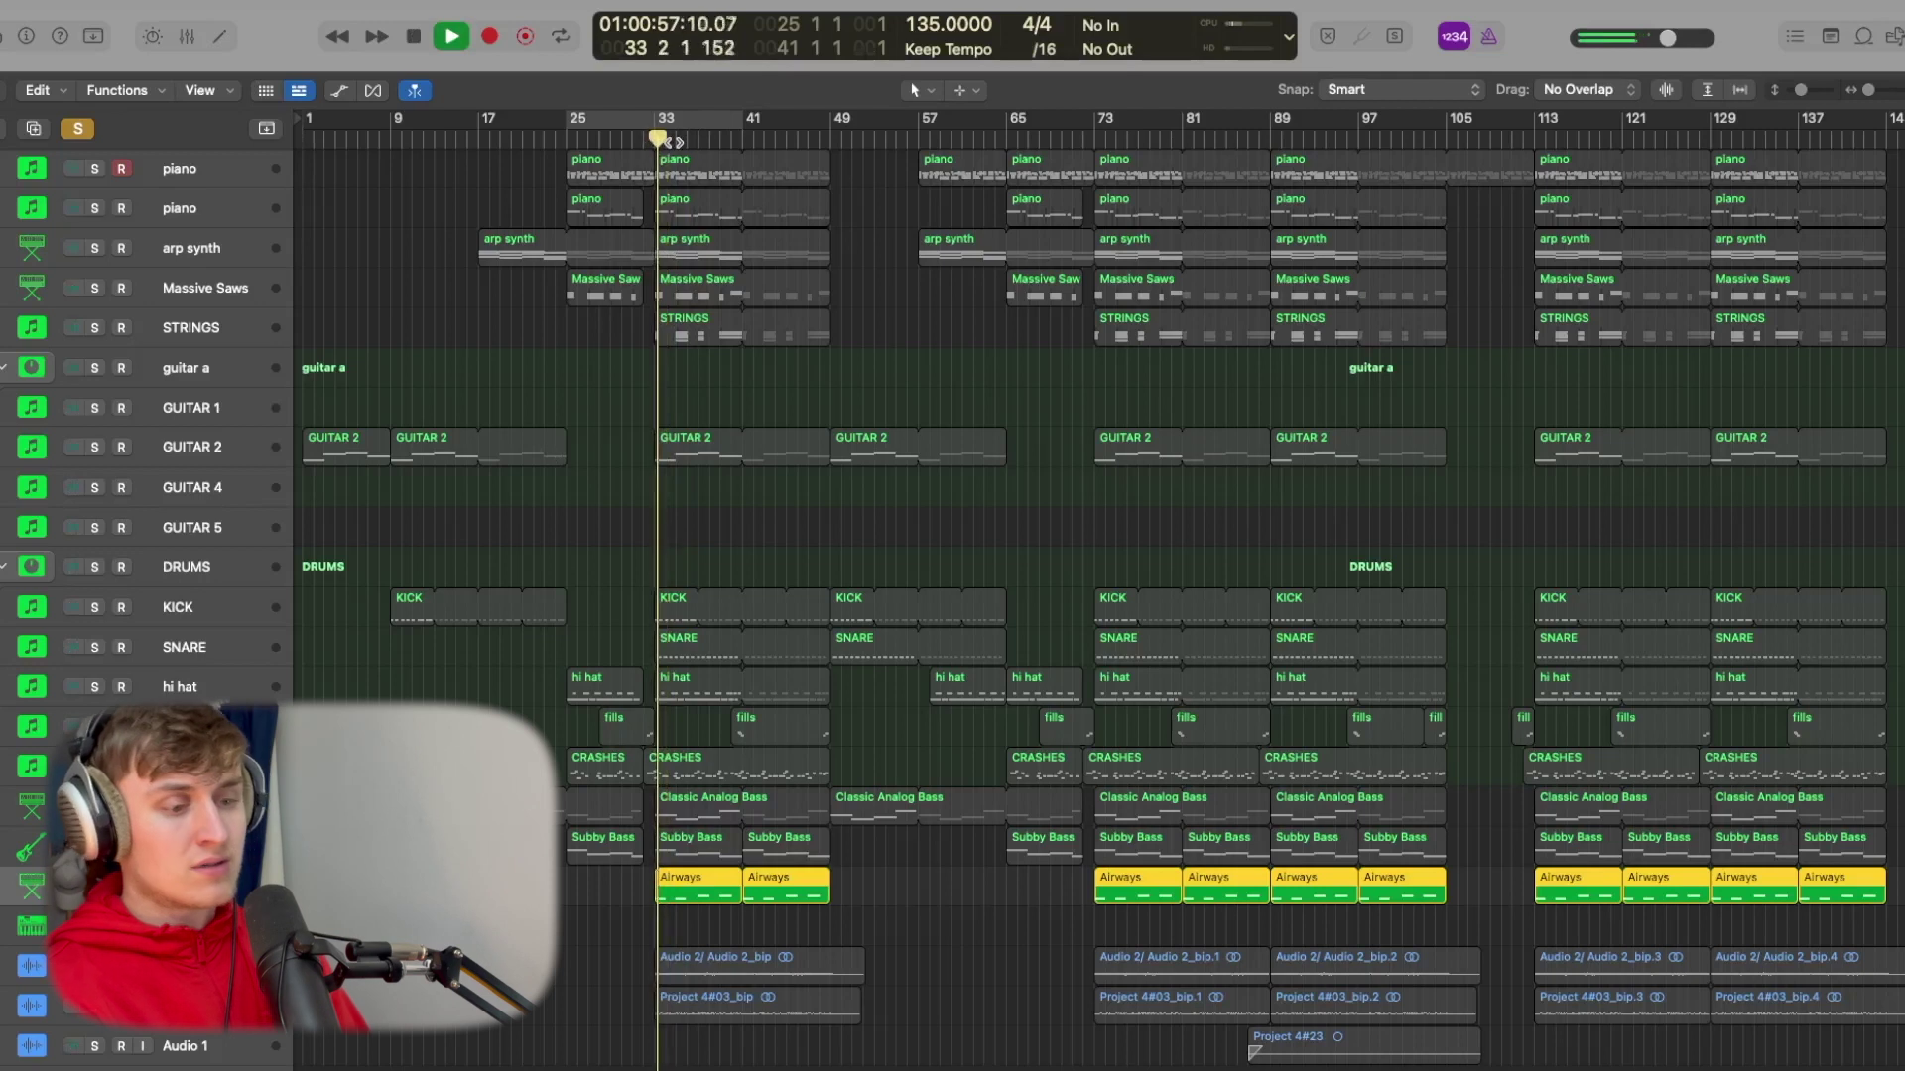
key("space")
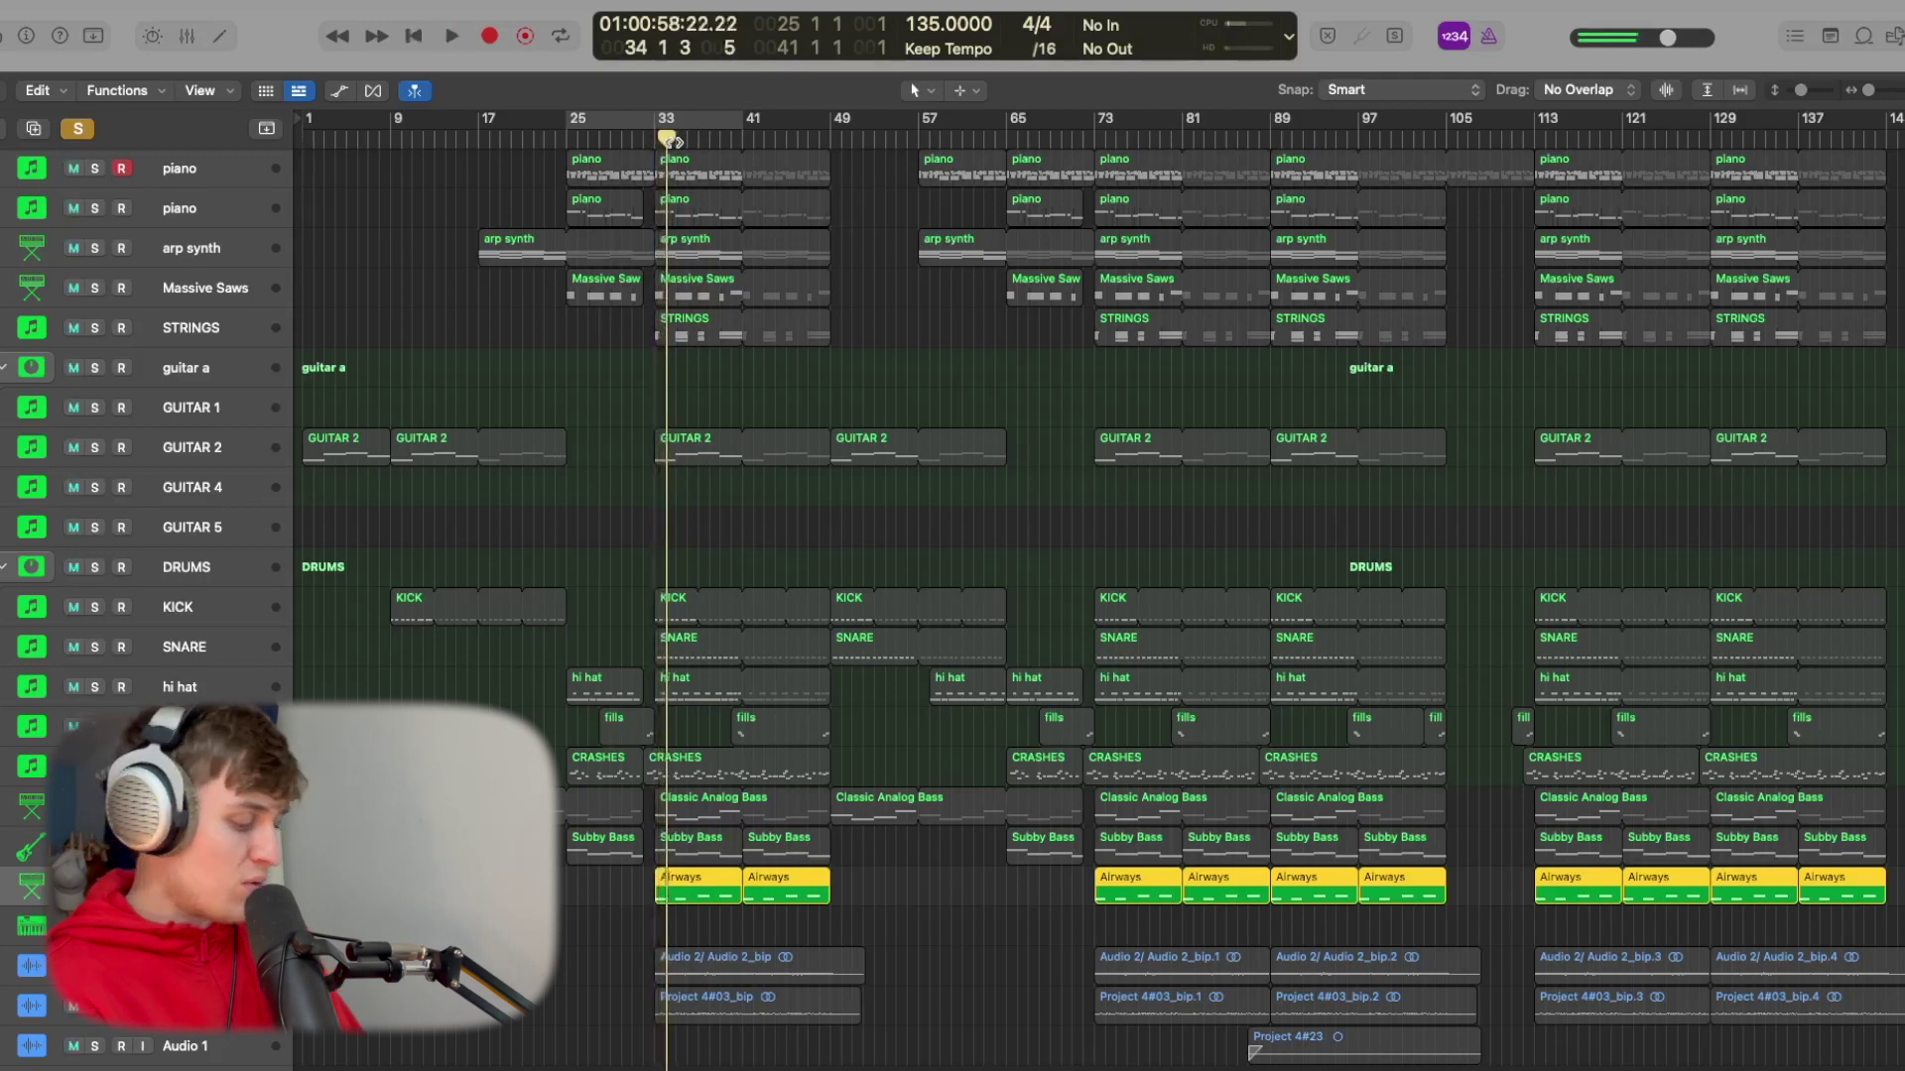
- Open both Overdrive effects on the Airways channel in the mixer and arrange their windows side by side
key("x")
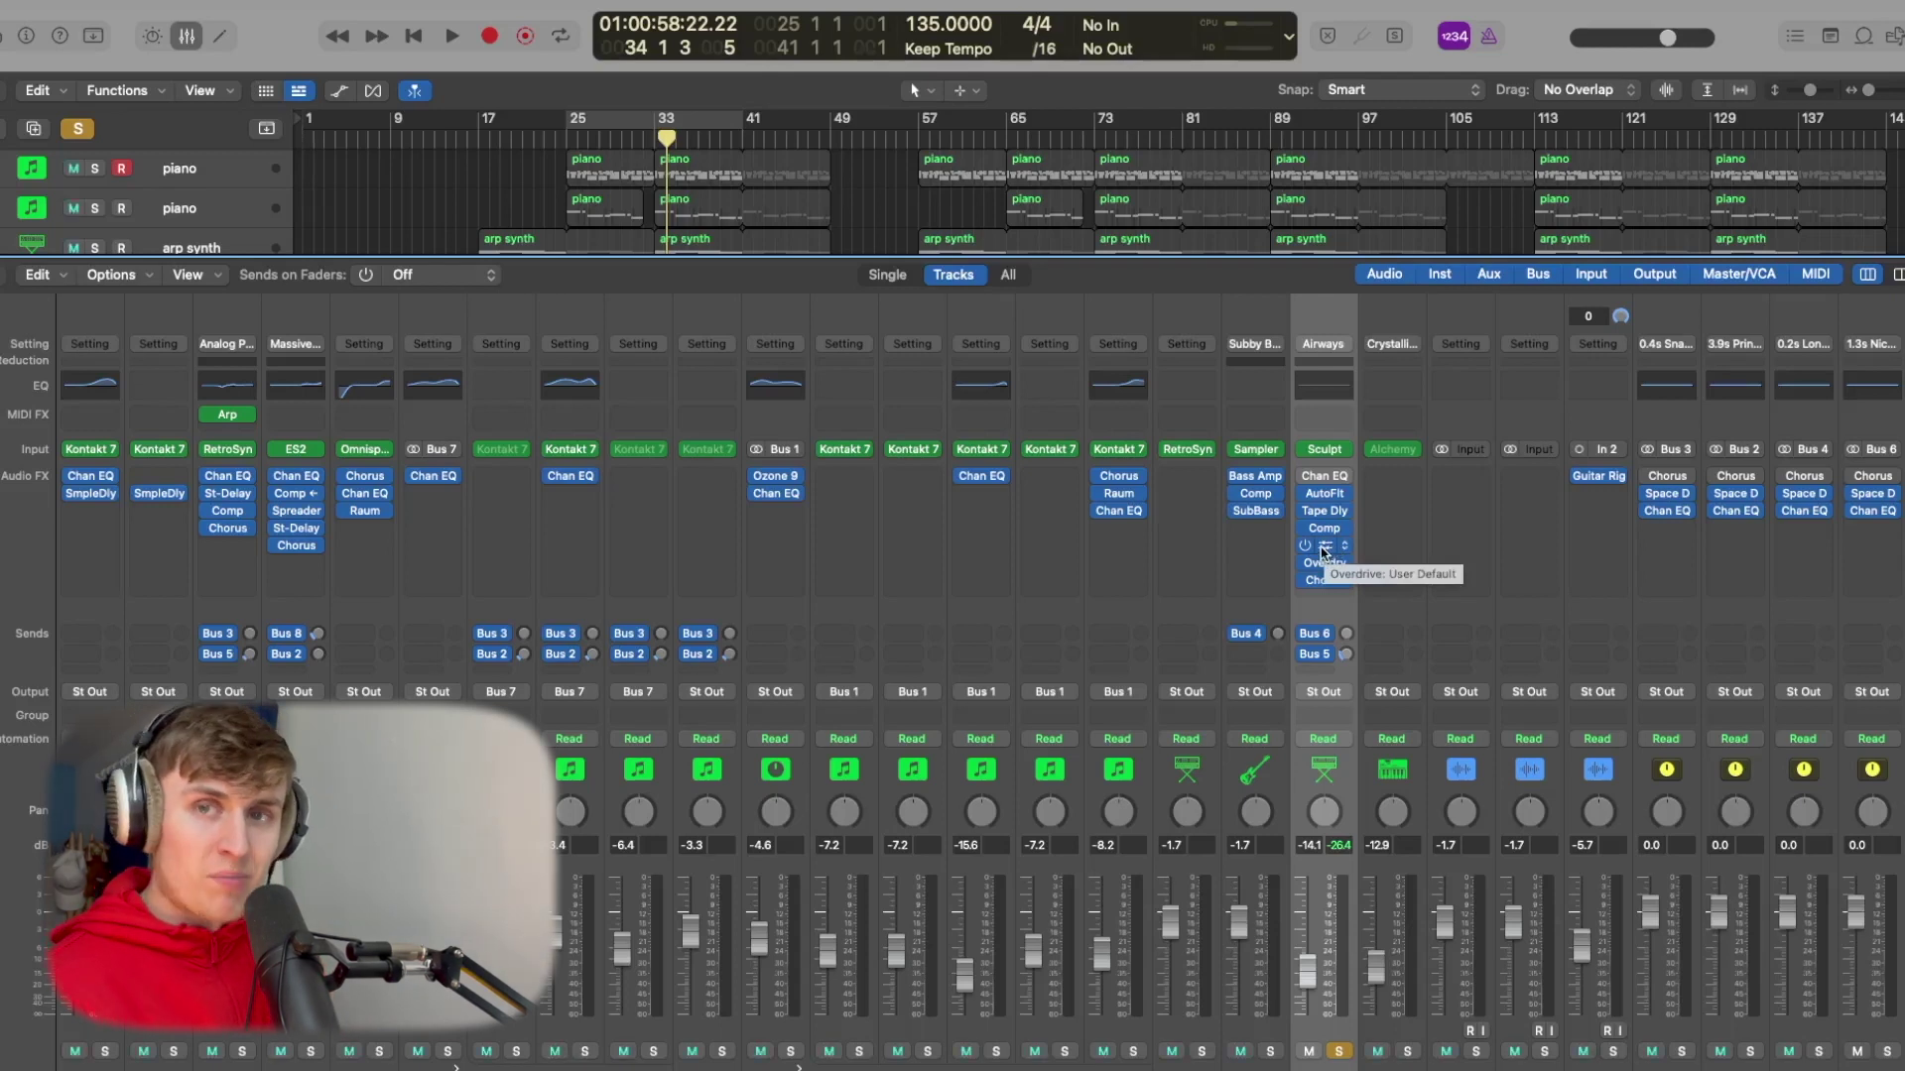
left_click(1324, 562)
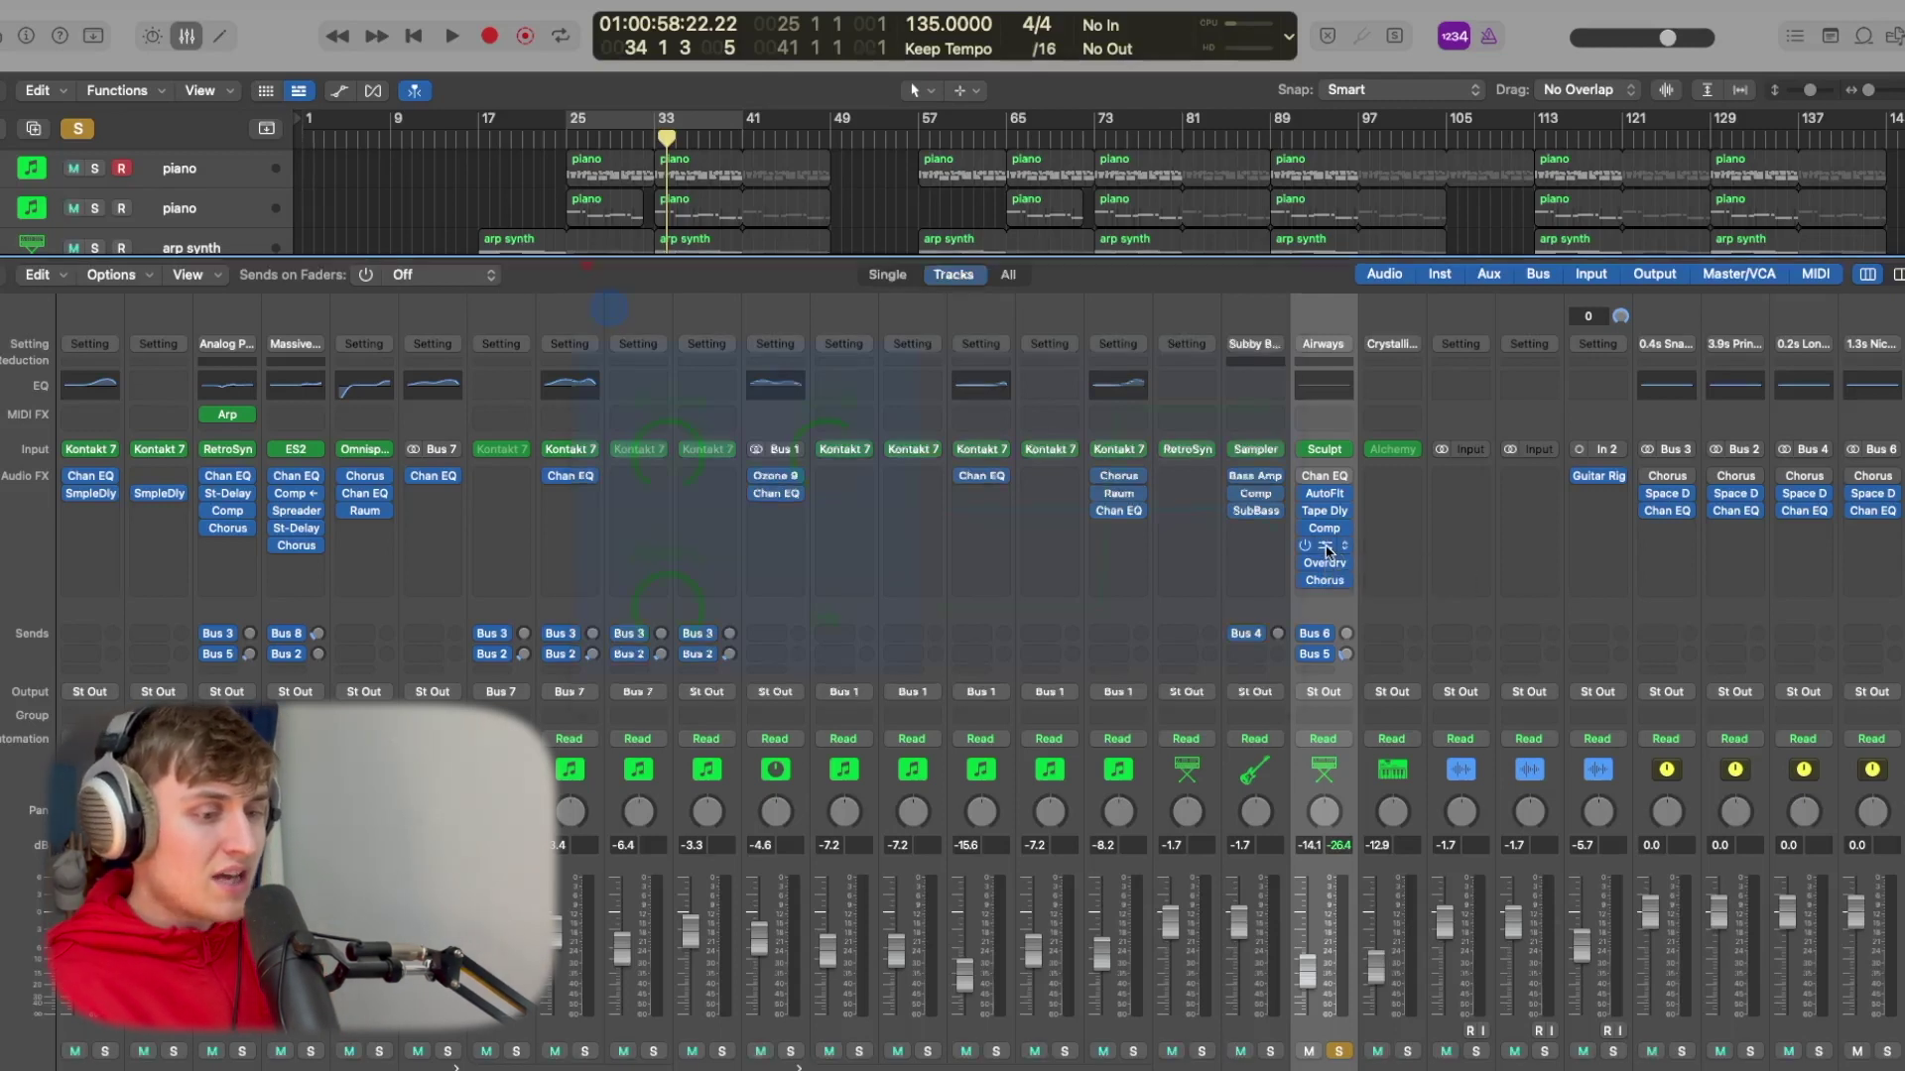
left_click(1324, 566)
left_click_drag(1107, 344, 436, 174)
left_click_drag(1067, 297, 1285, 245)
left_click_drag(541, 141, 609, 207)
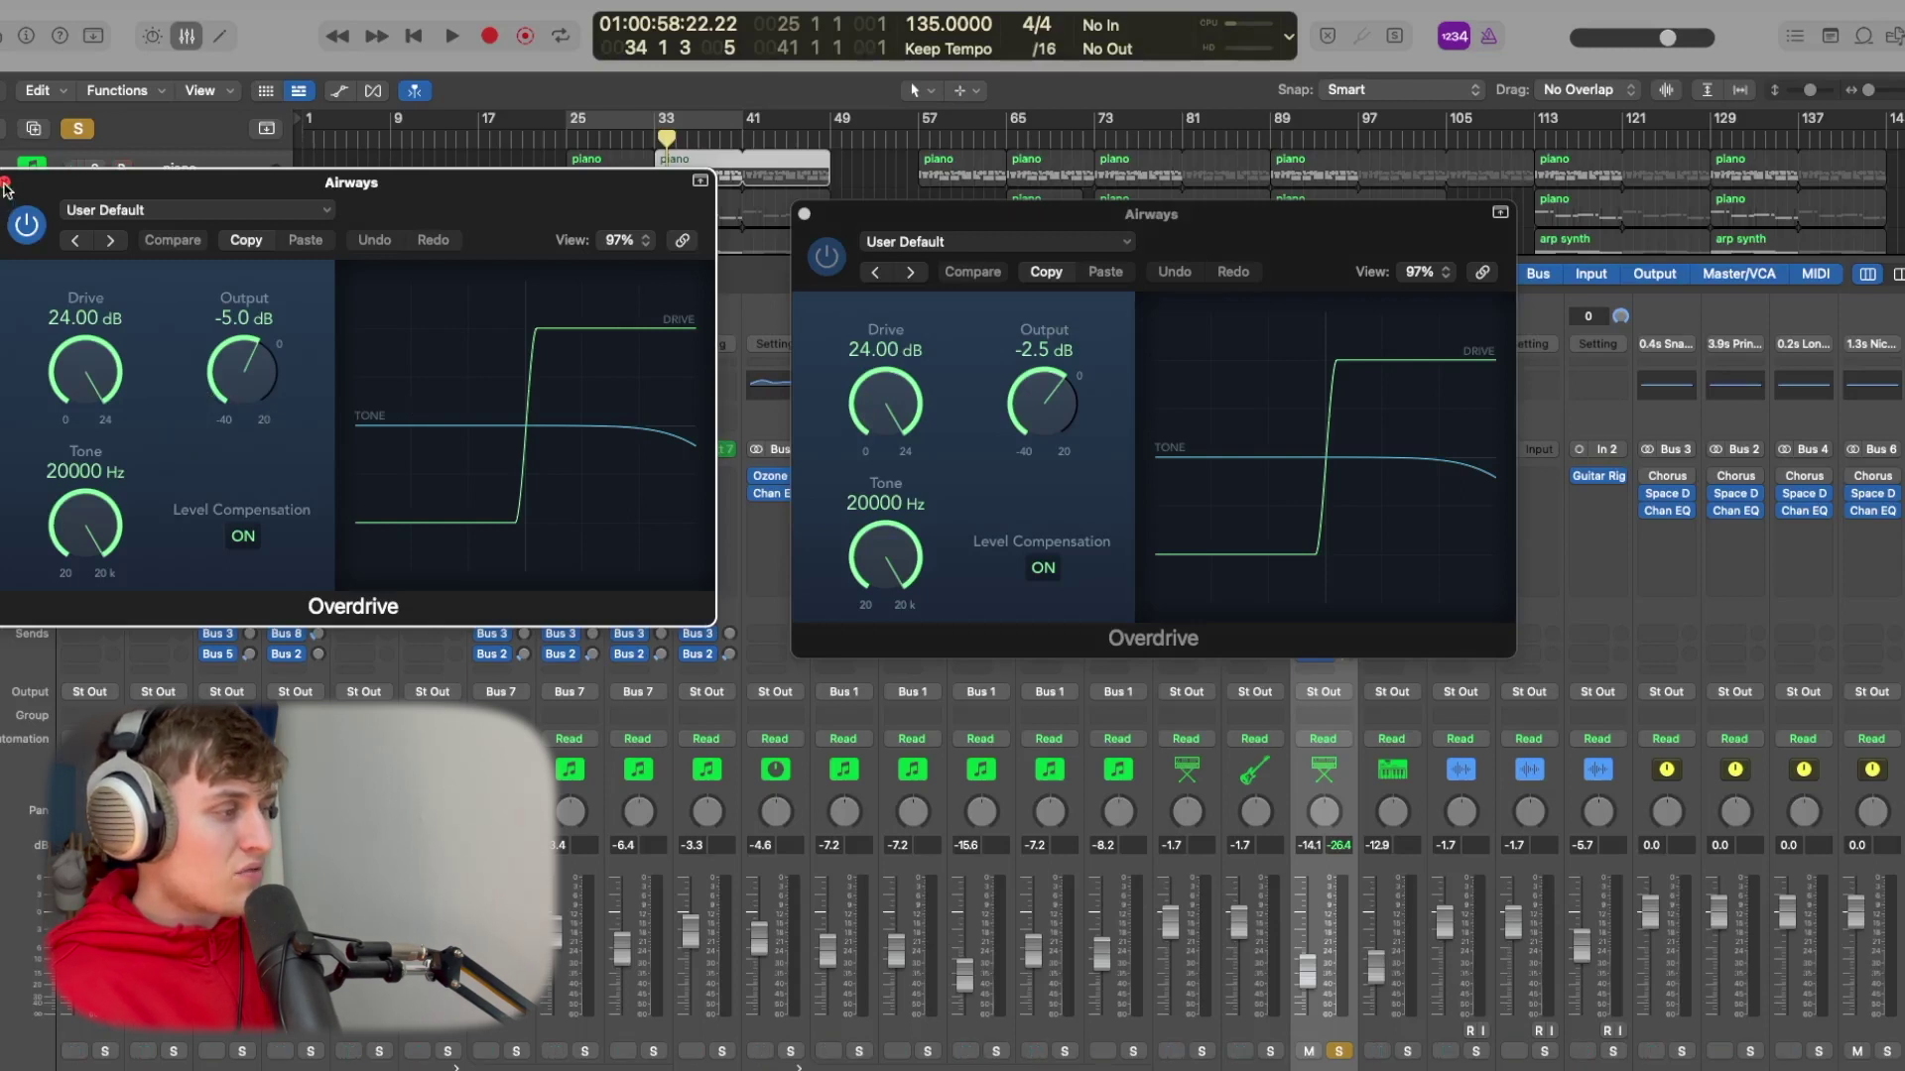
- Bypass both Overdrive effects and play the soloed Airways track from about bar 33 without distortion
left_click(814, 256)
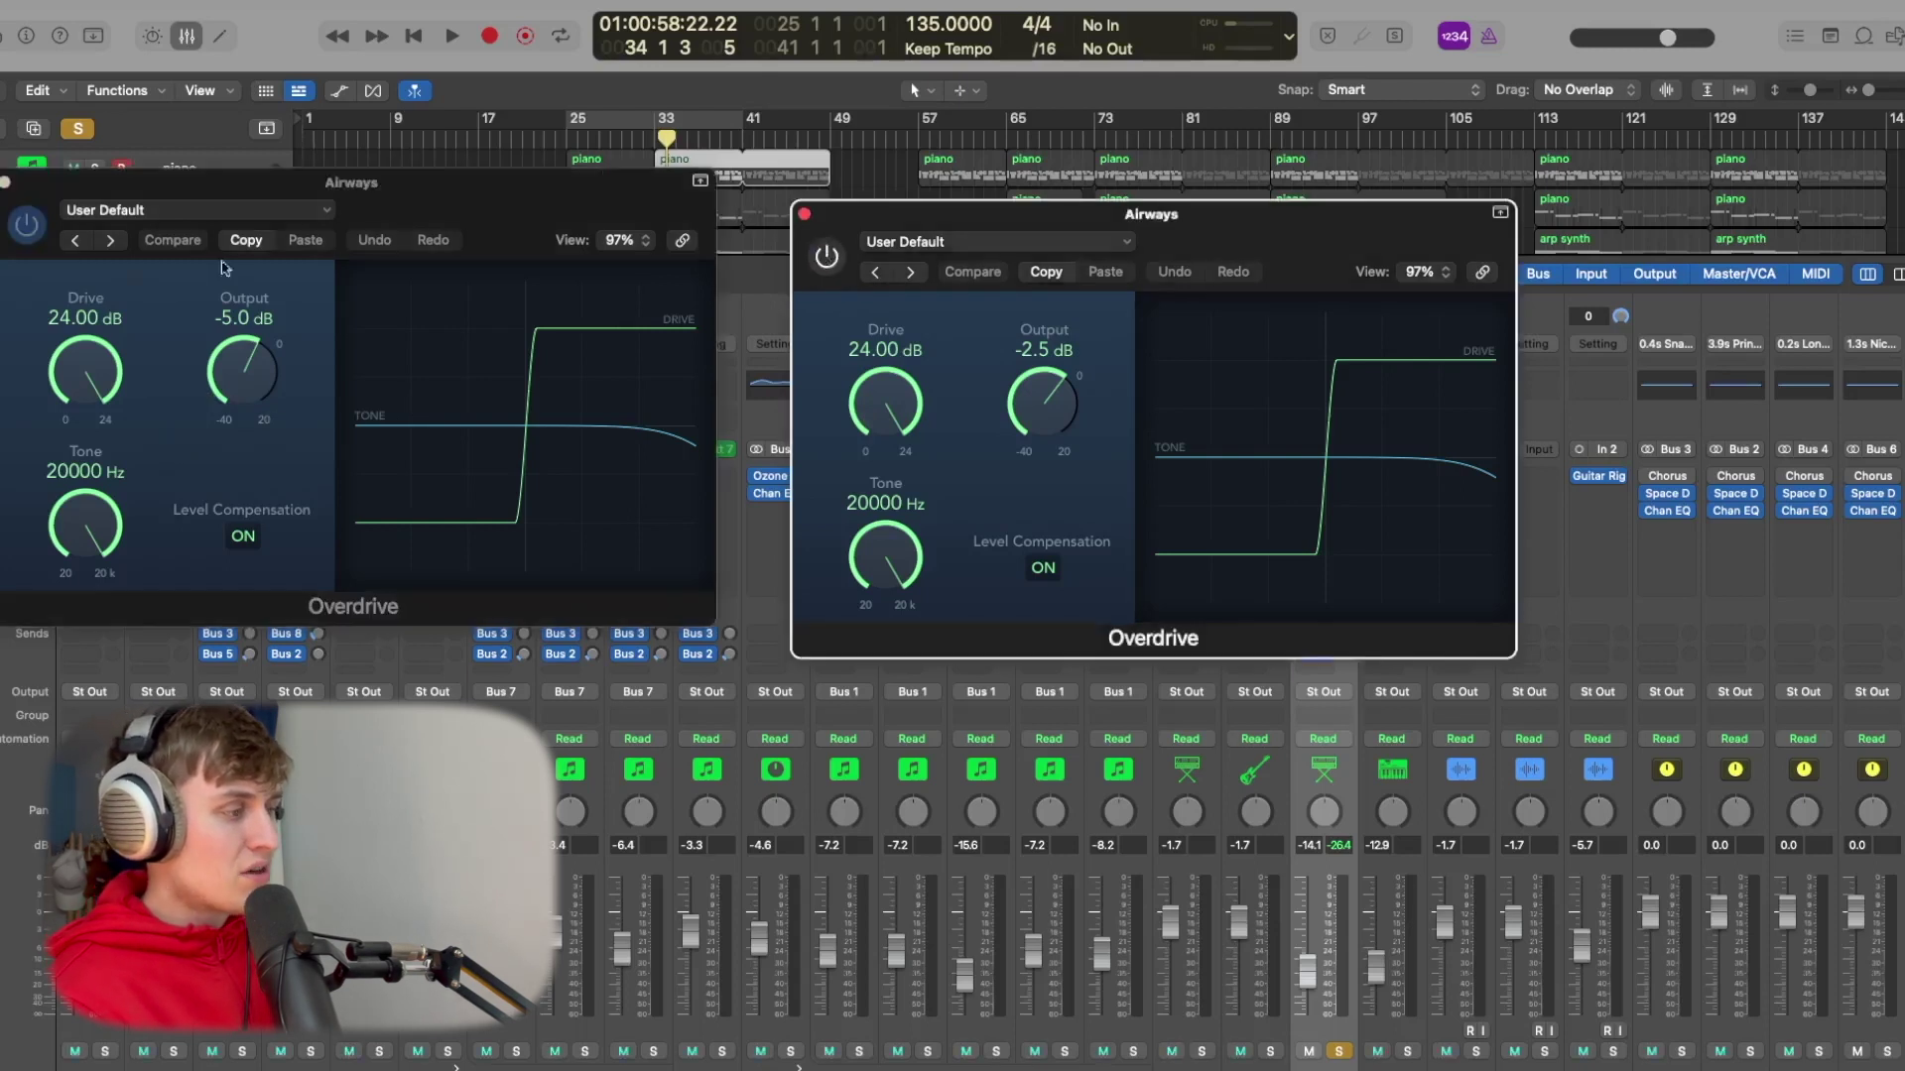
left_click(8, 242)
key("space")
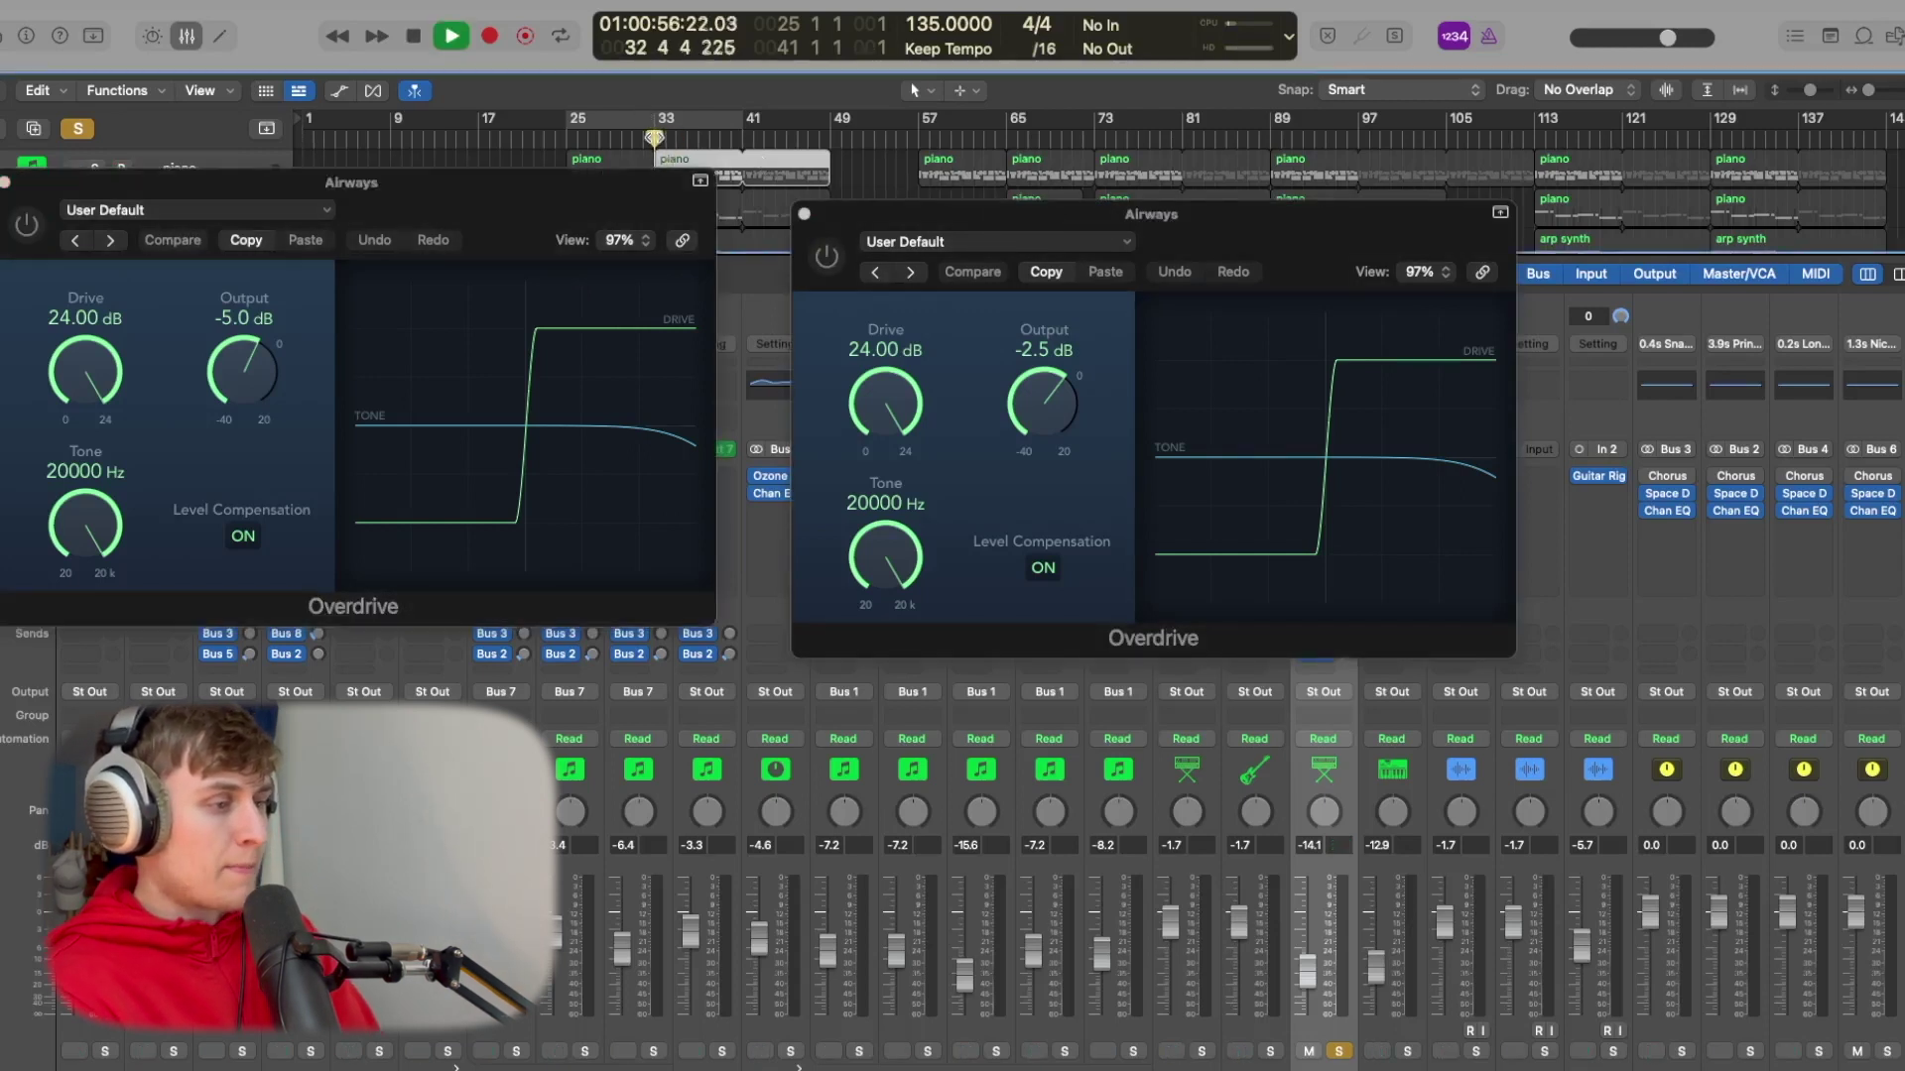
key("space")
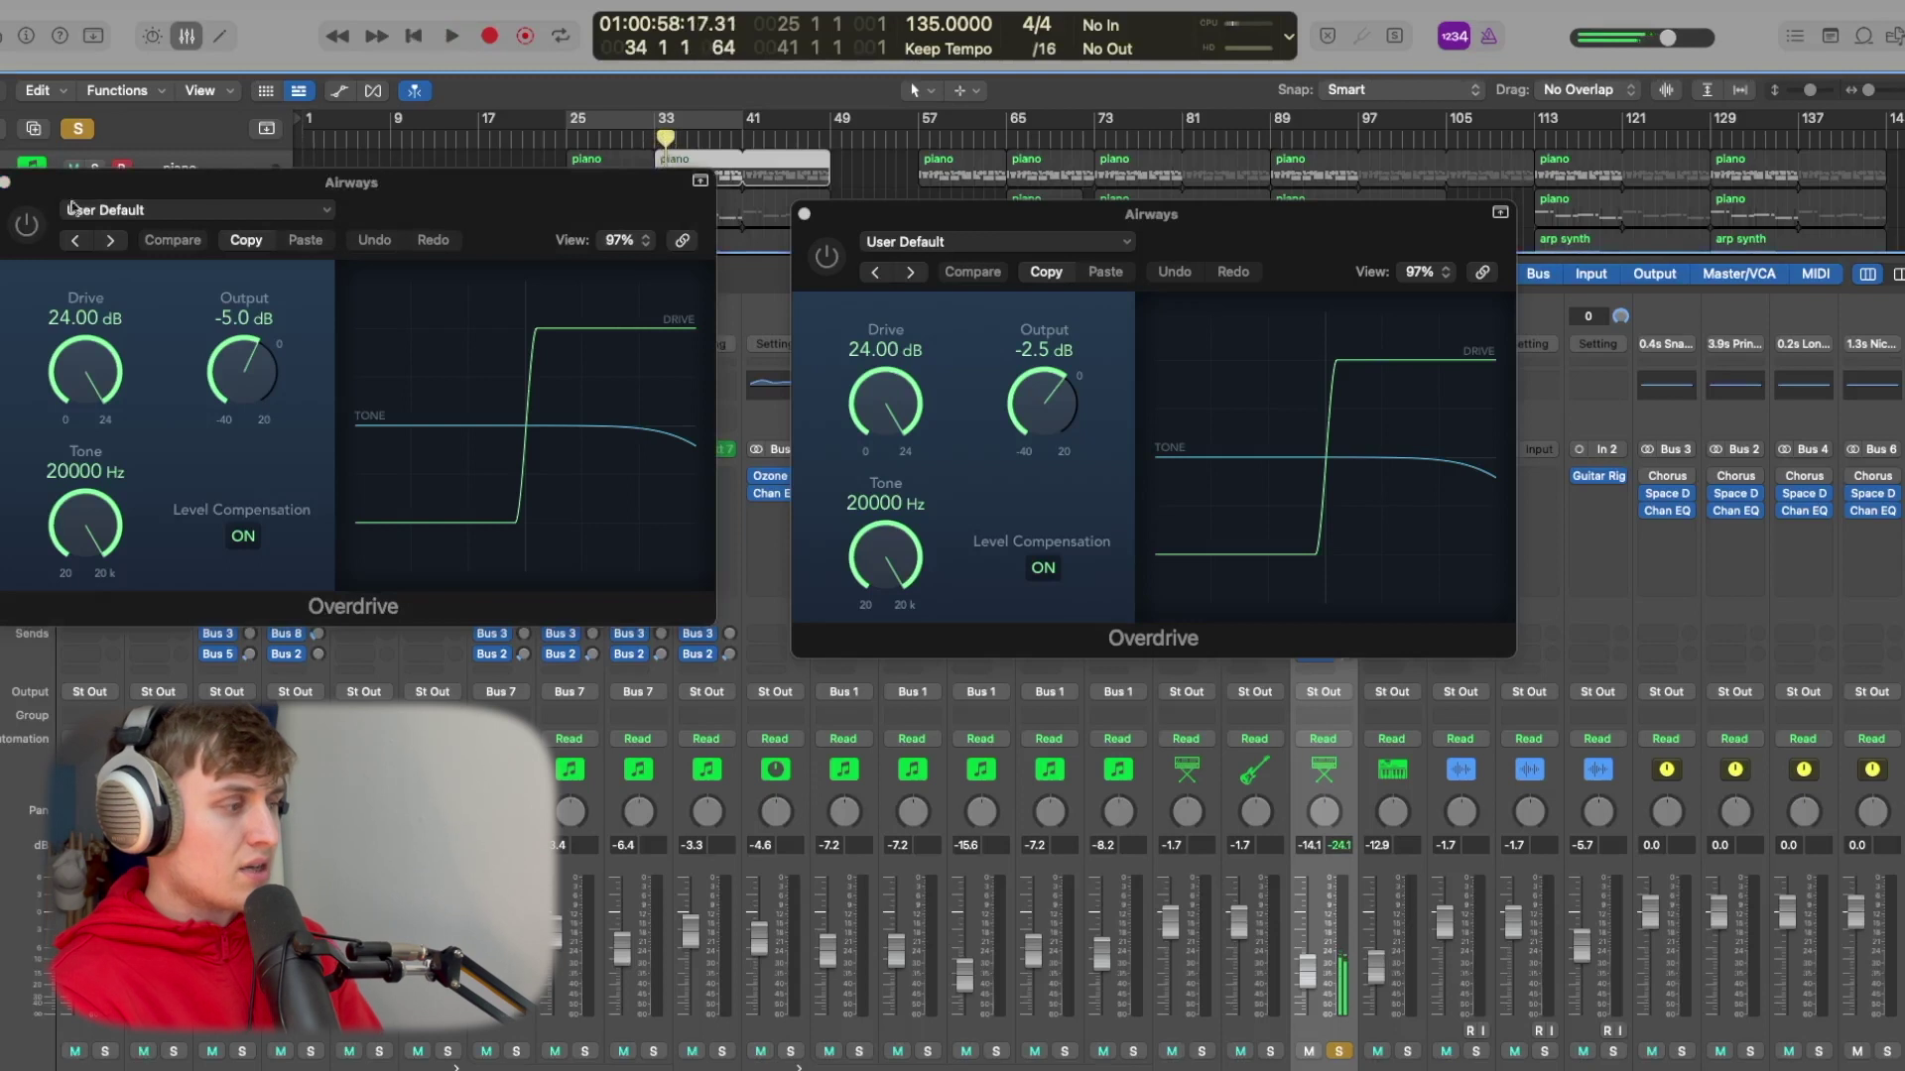
- Turn both Overdrive effects back on and replay the soloed Airways track from about bar 33
left_click(35, 224)
left_click(1028, 256)
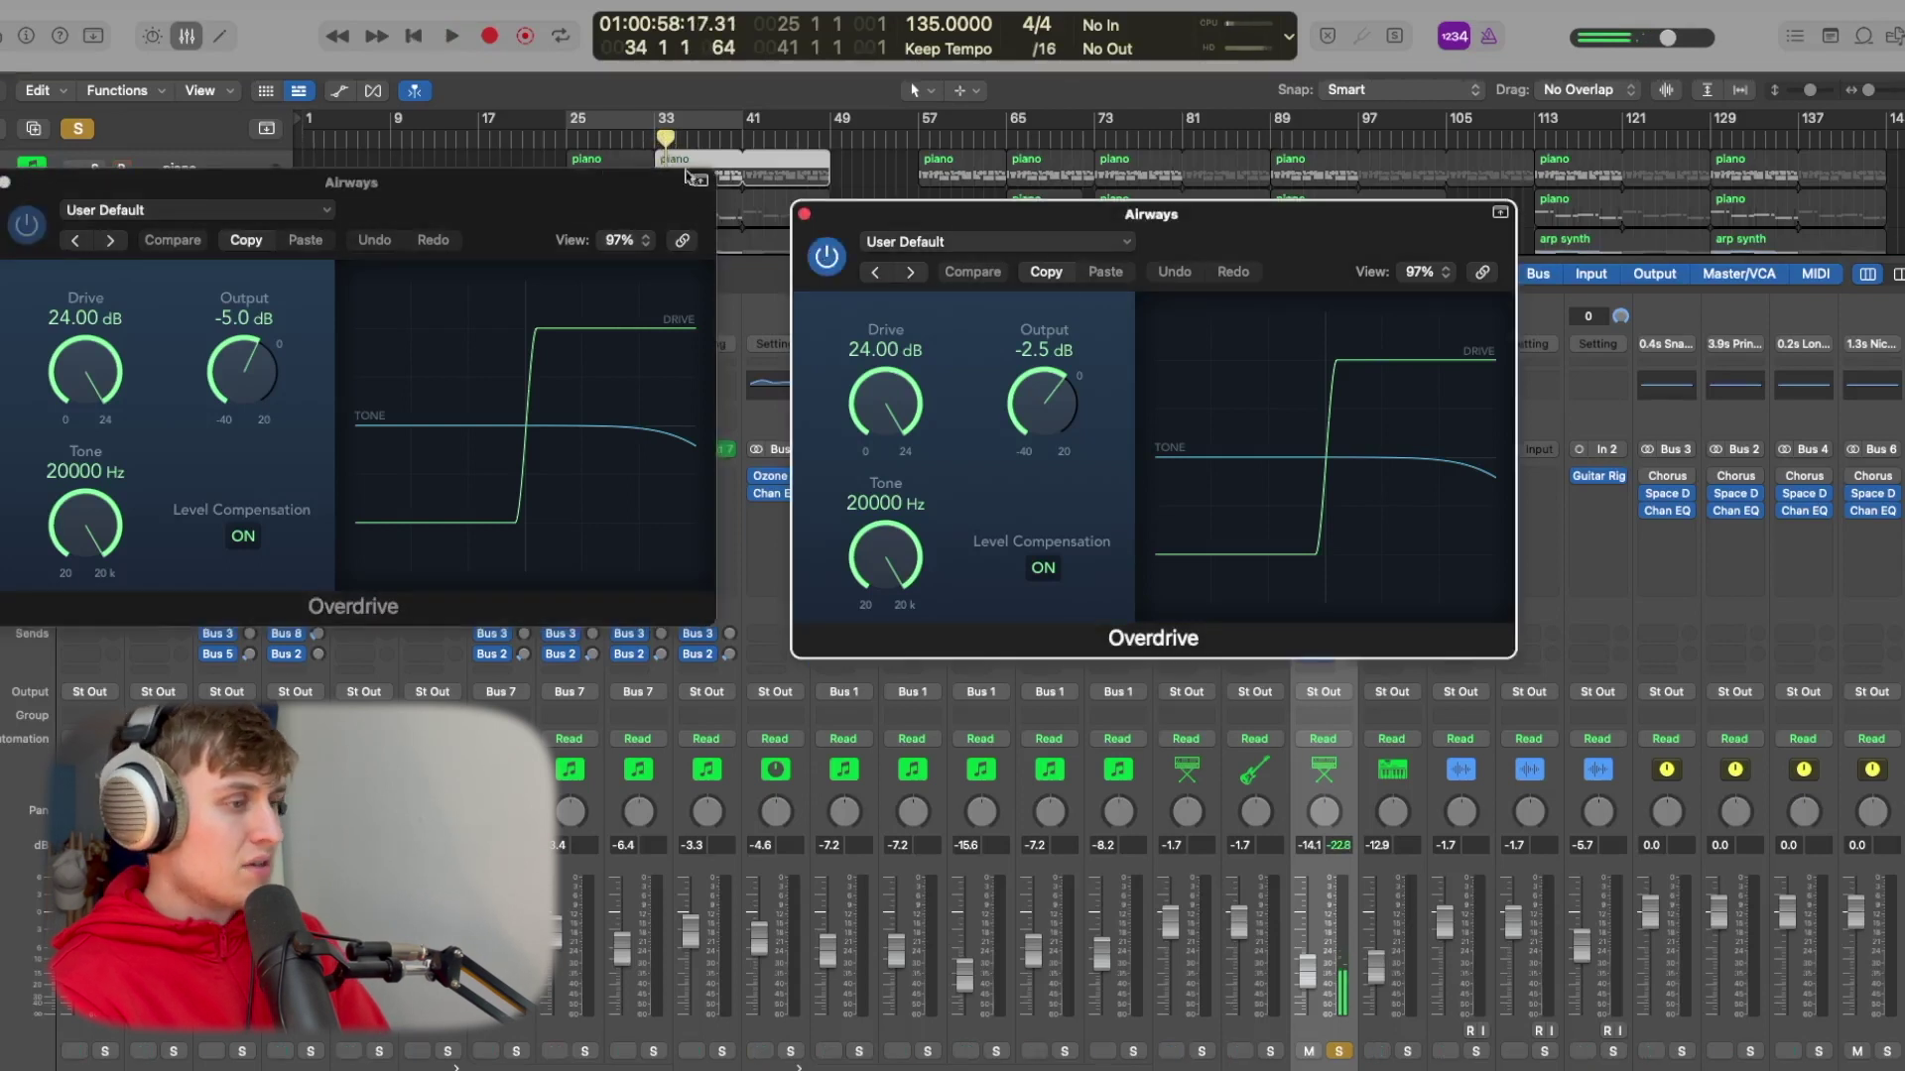
double_click(658, 147)
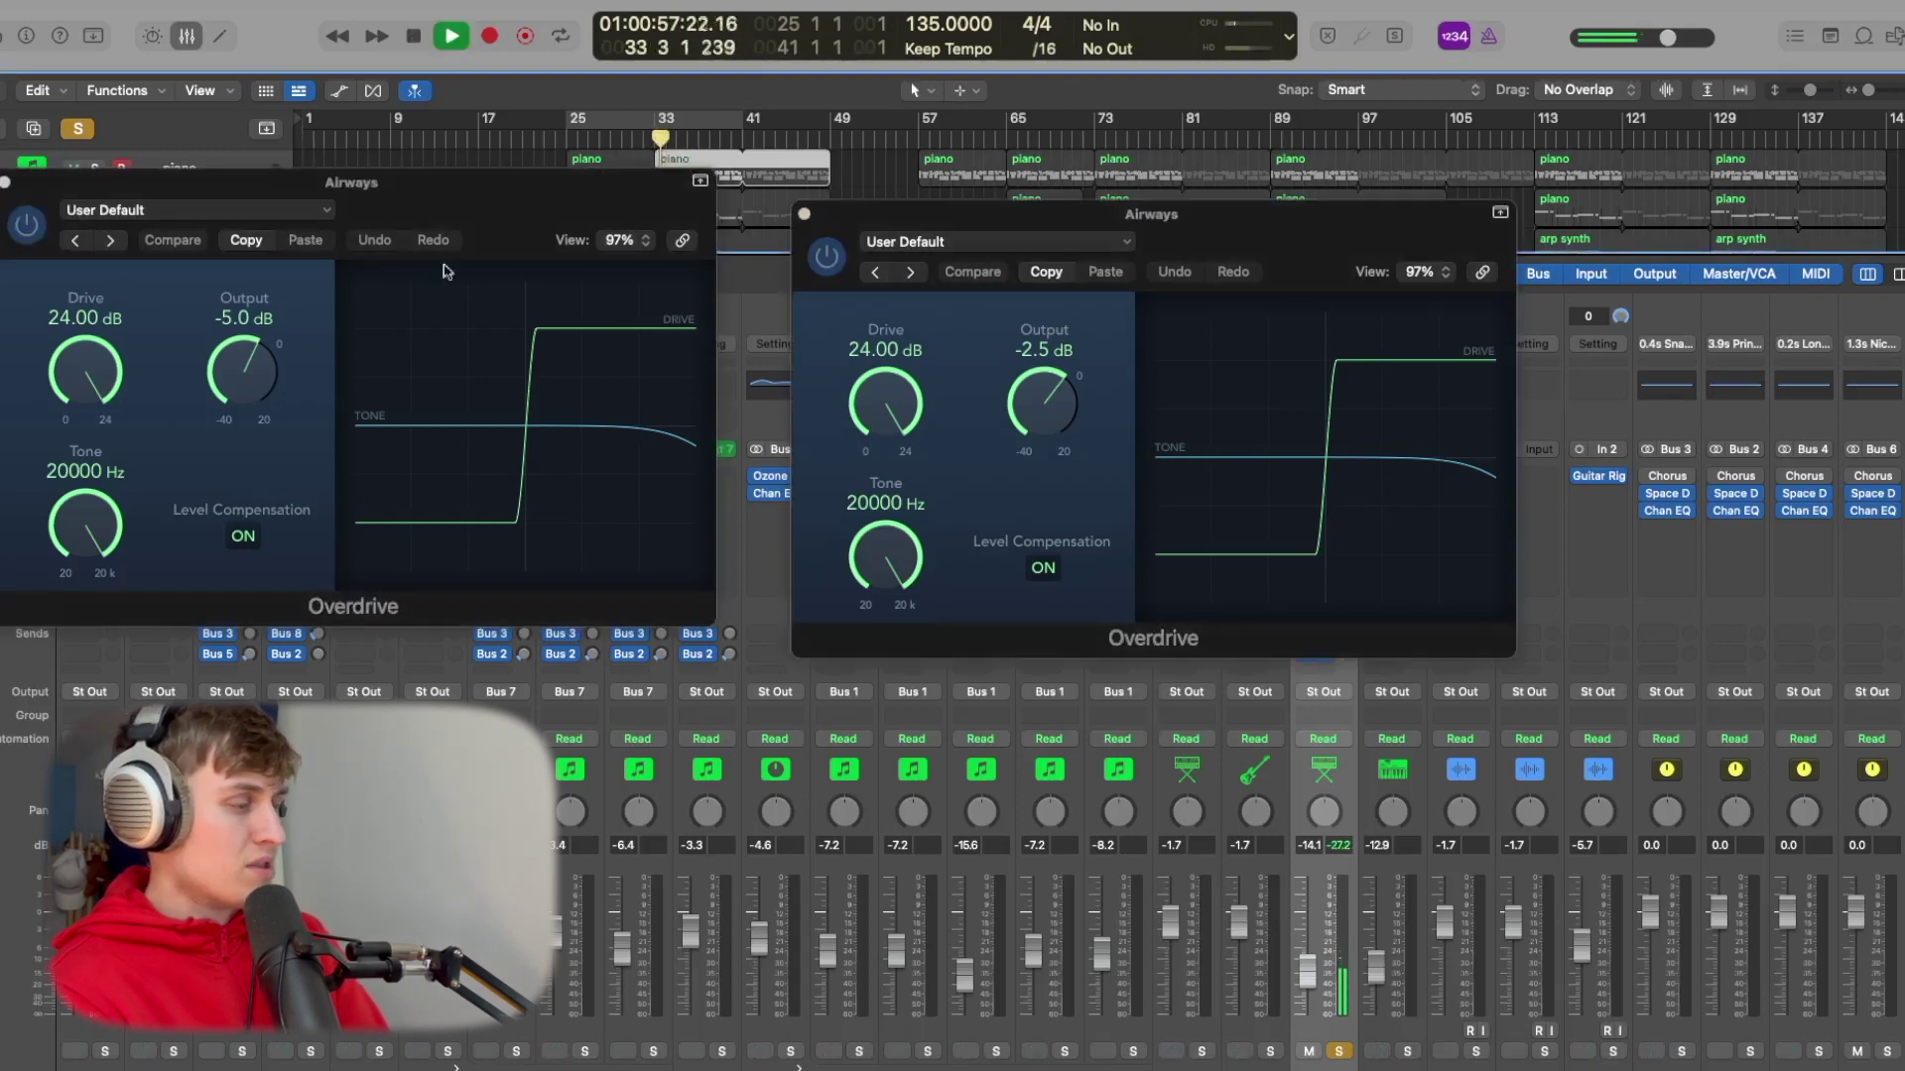
key("space")
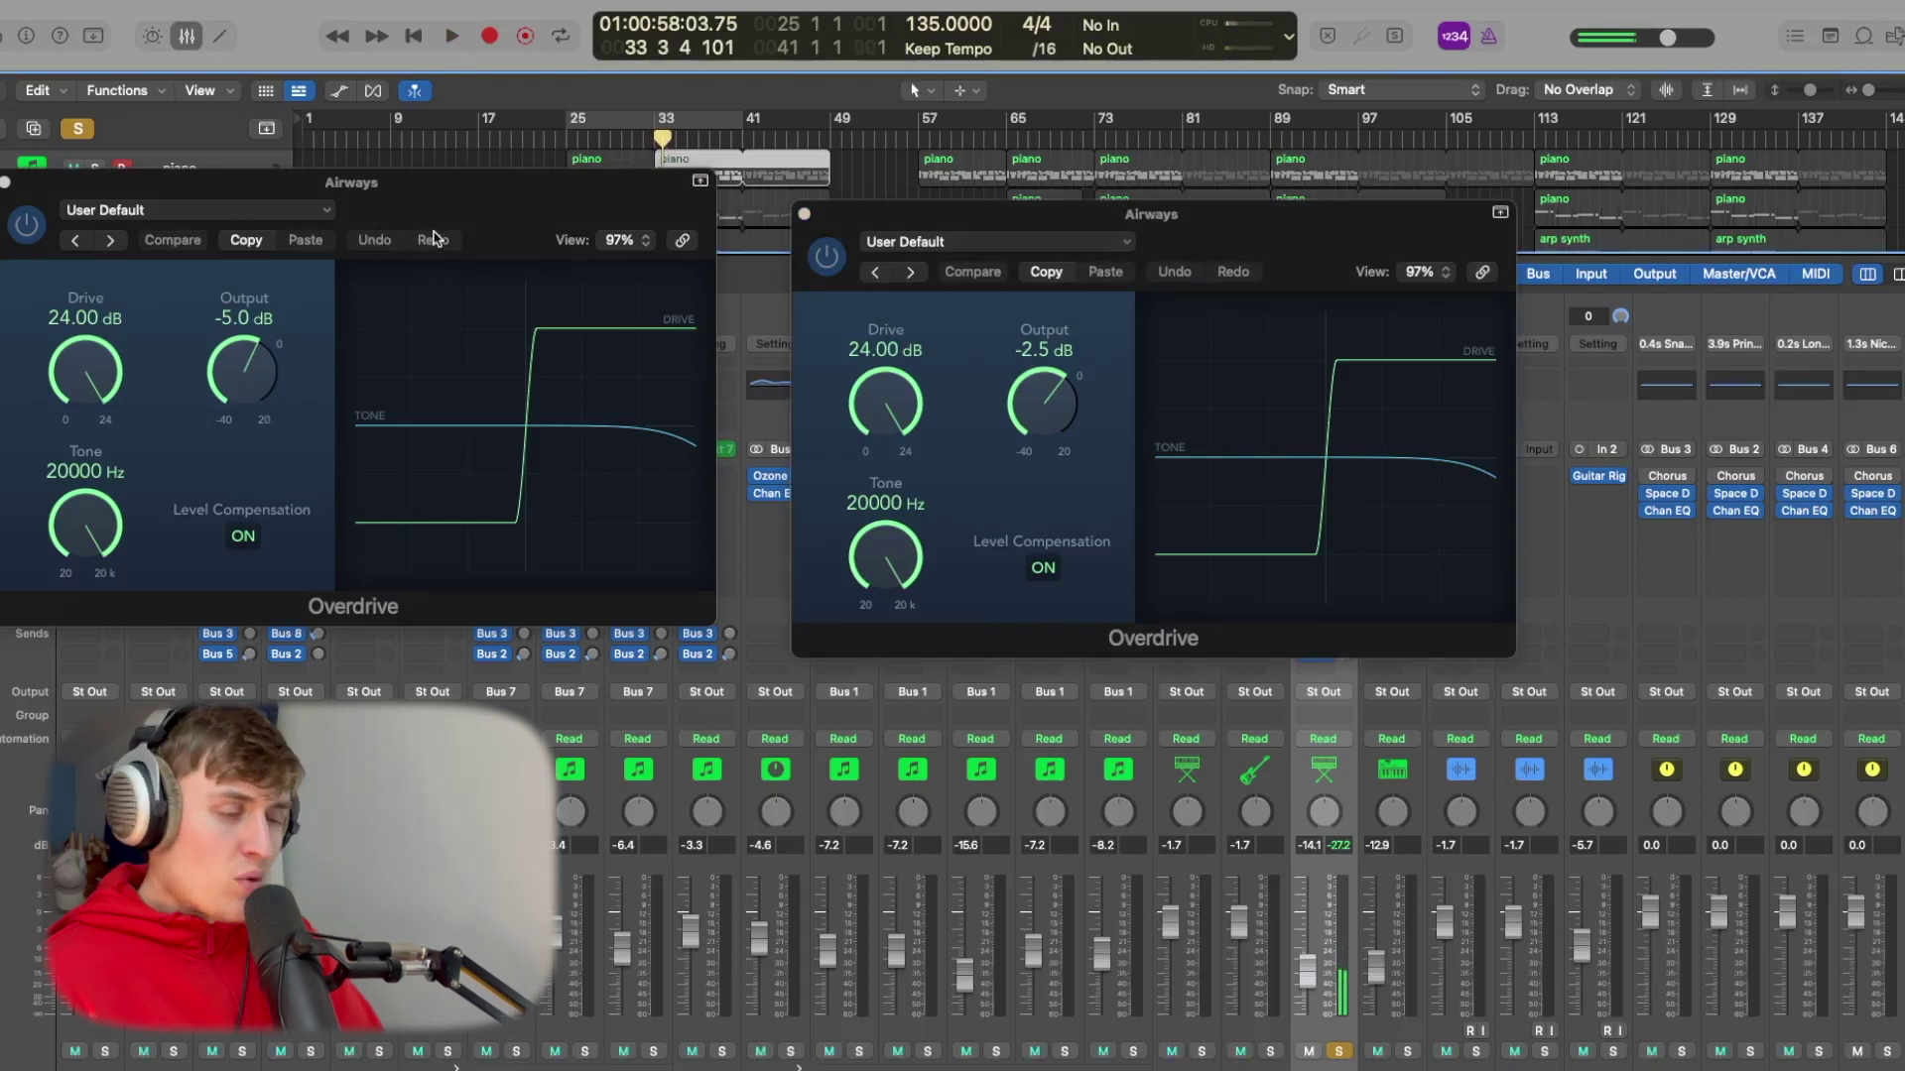
- Close both Overdrive windows and the mixer, and play the full arrangement from bar 33 with all solos cleared
left_click(804, 216)
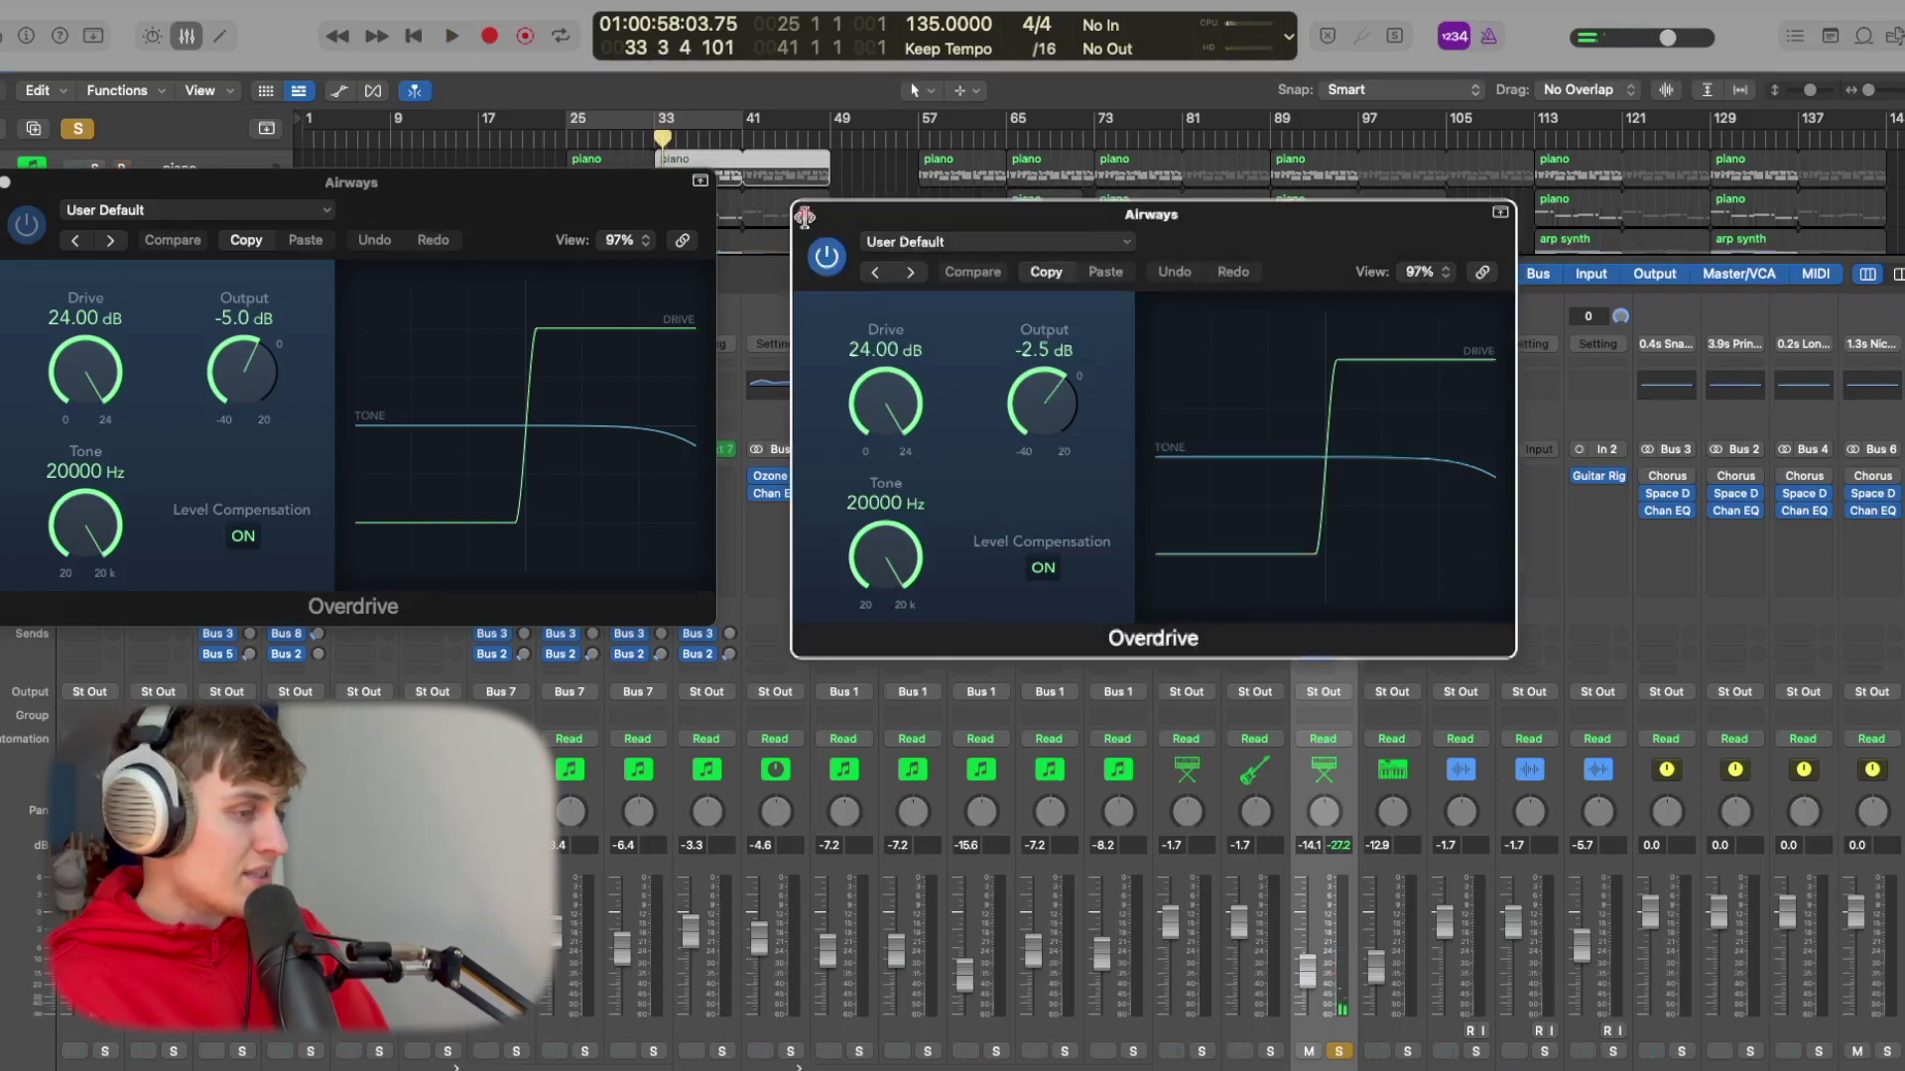
left_click(804, 217)
left_click(5, 185)
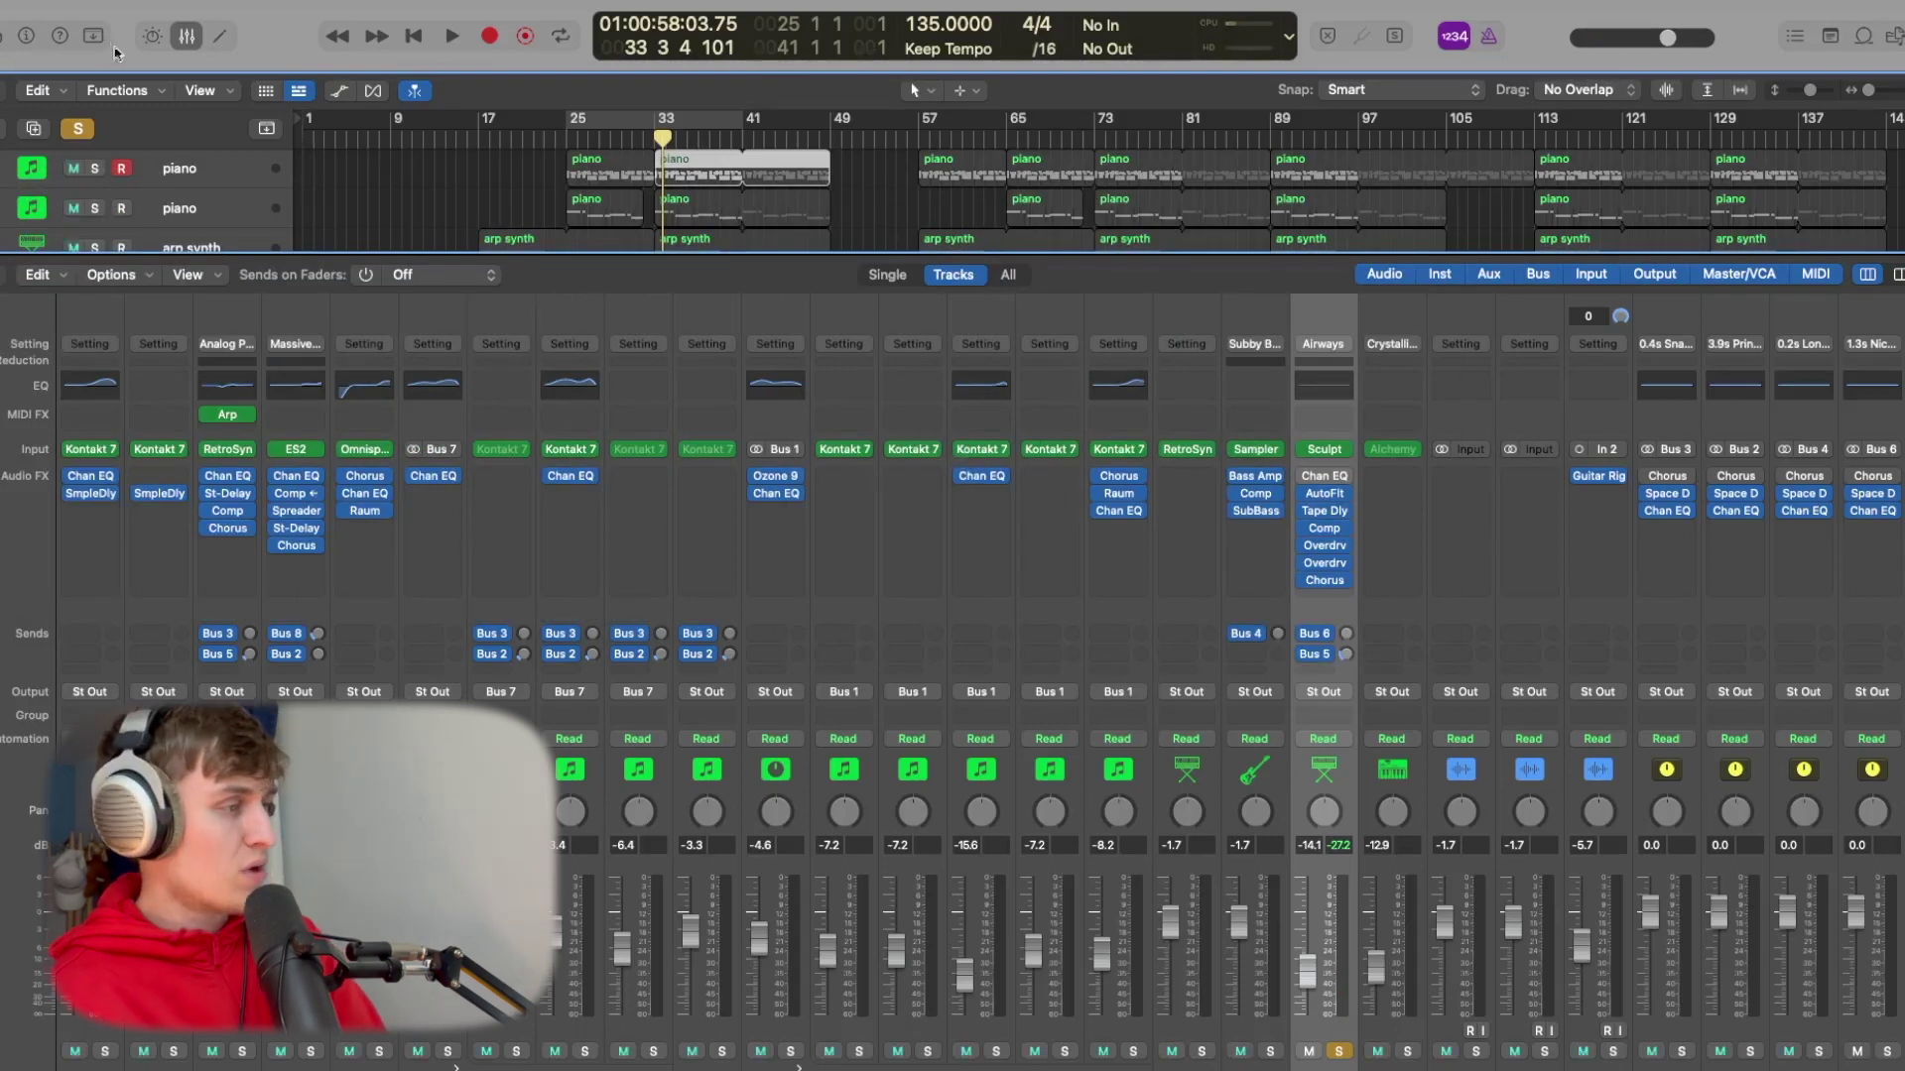
key("x")
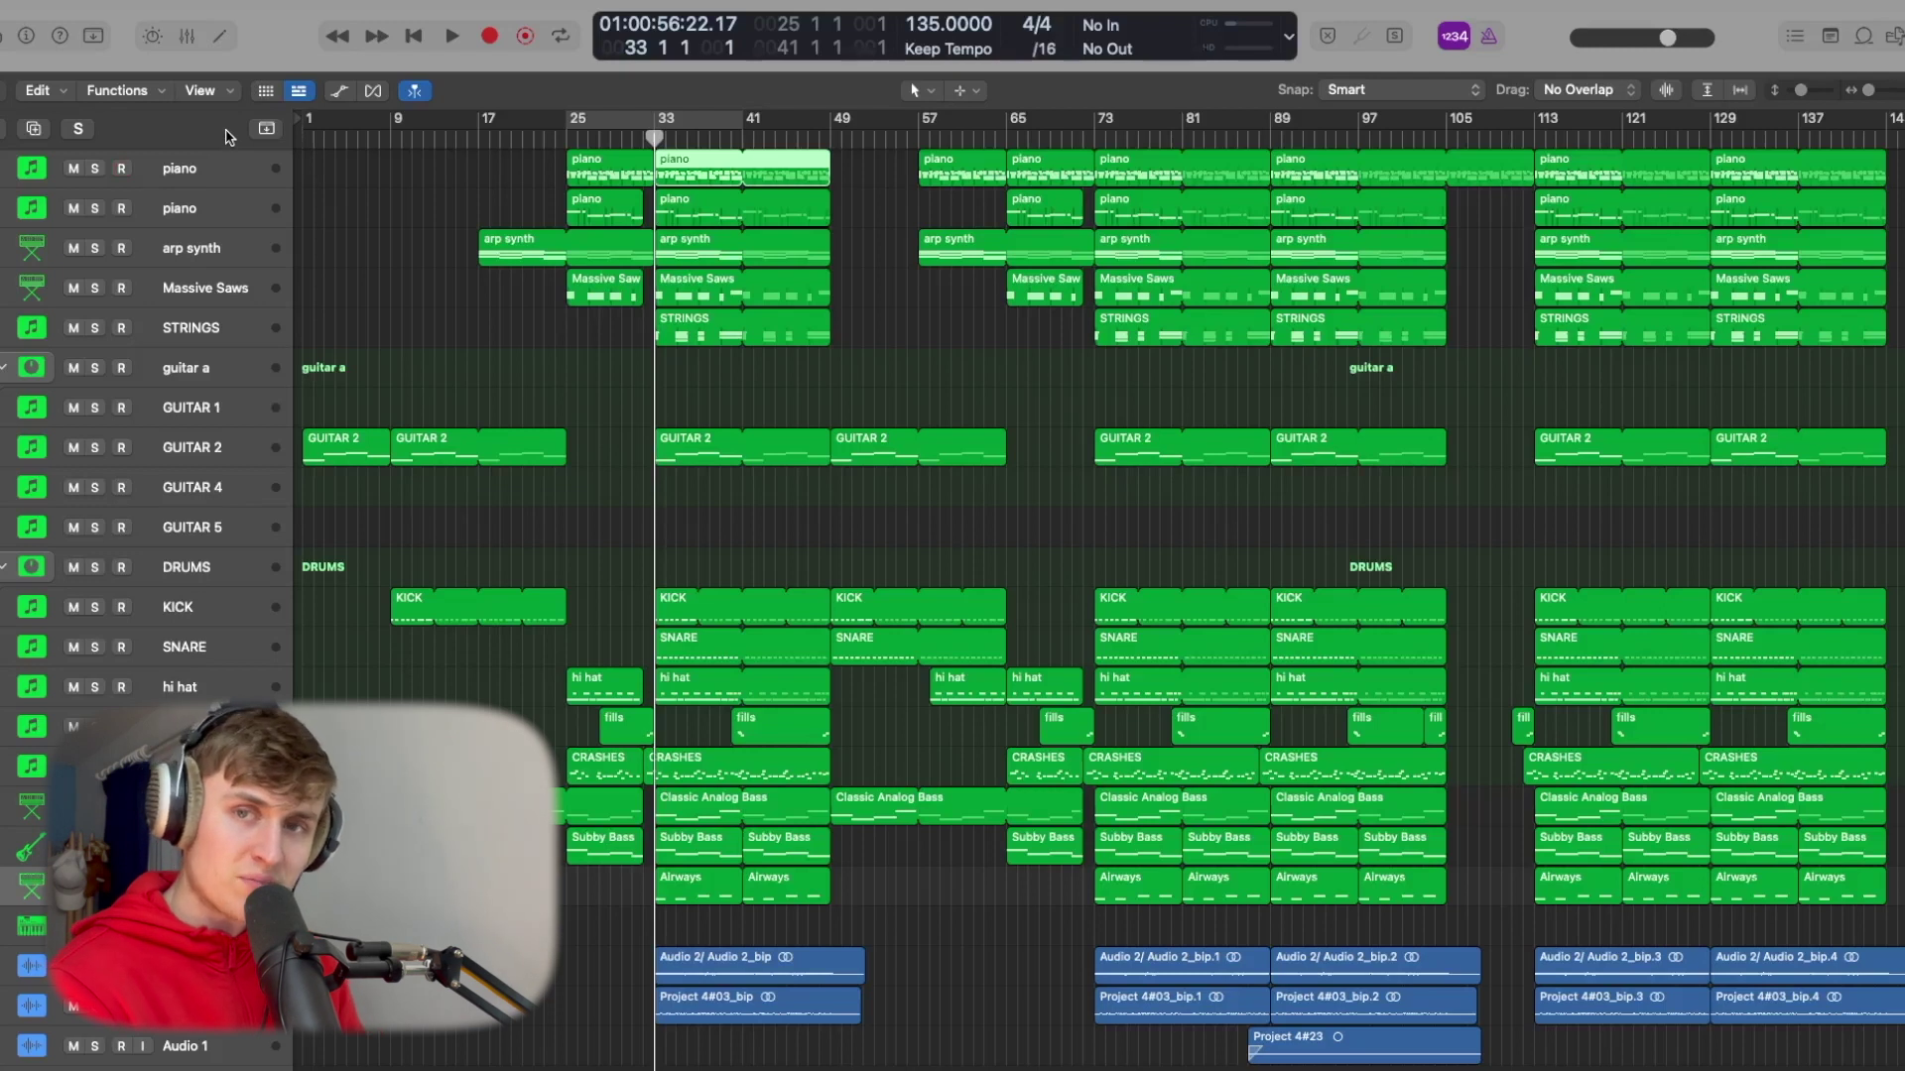
key("space")
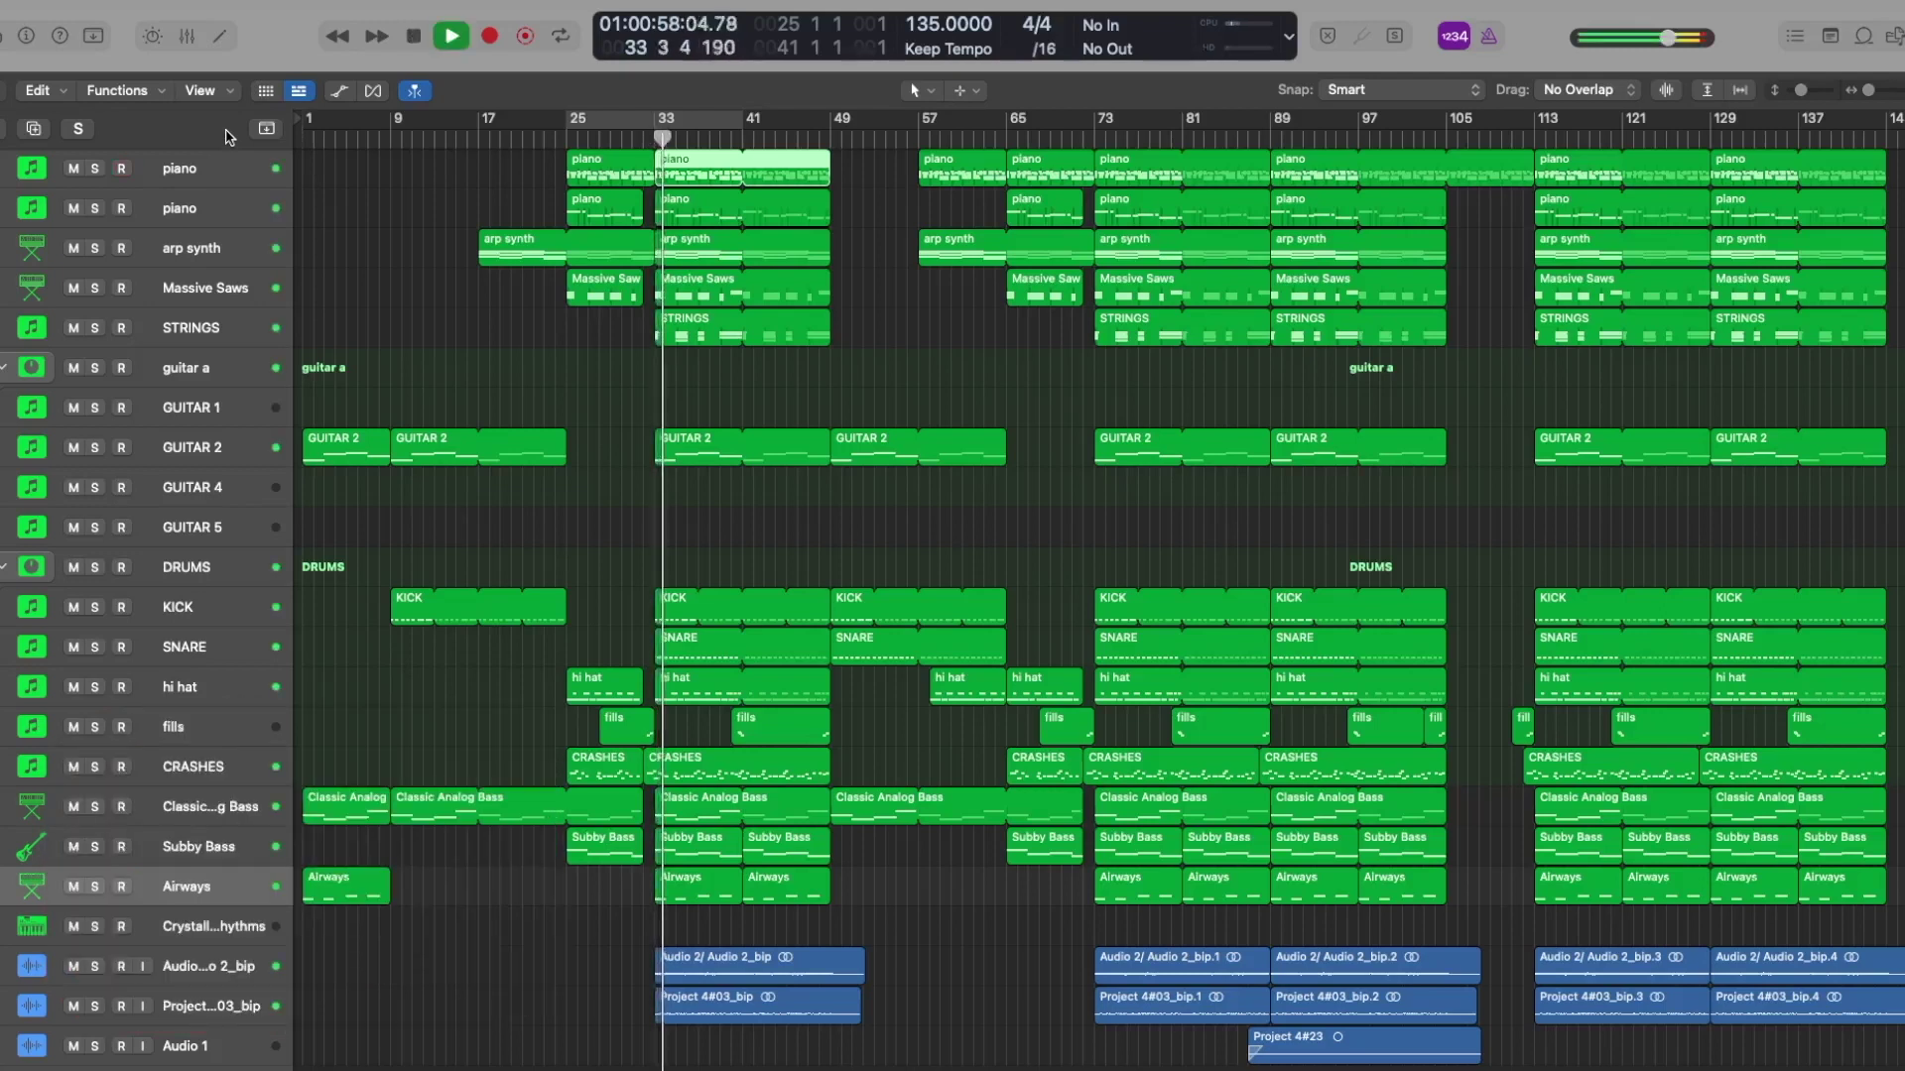